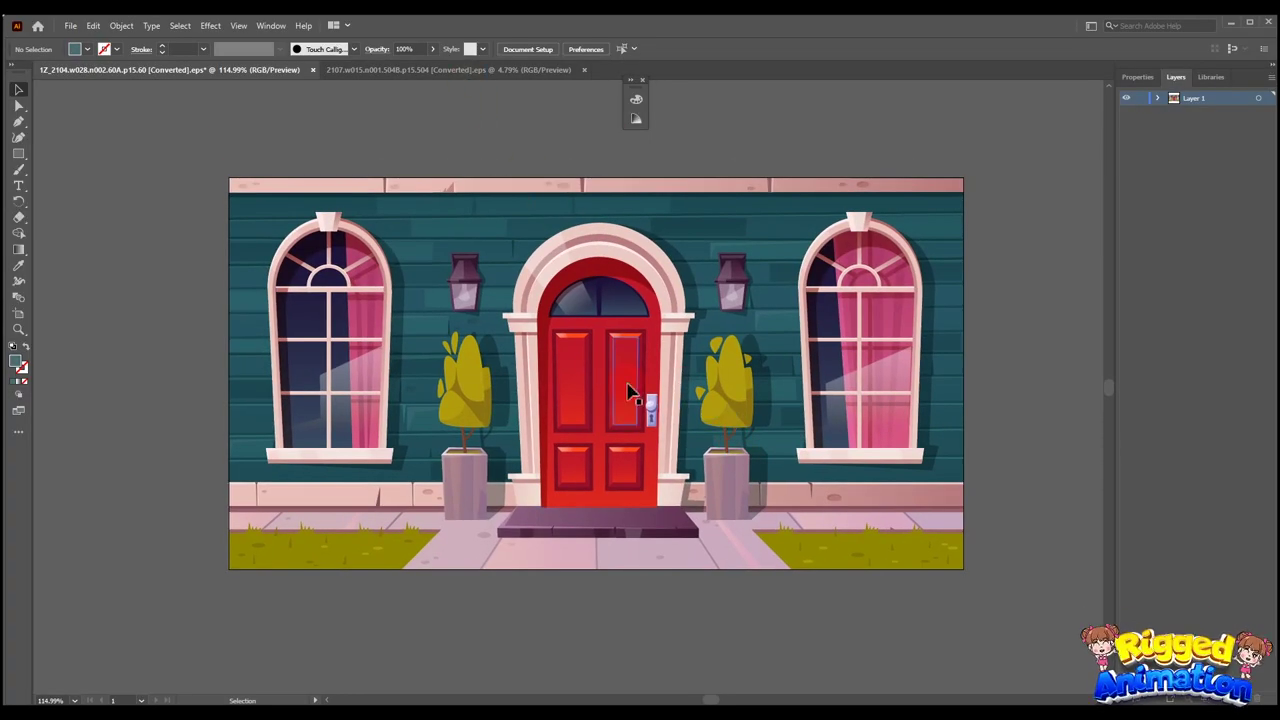
Step: Move the red door onto its own layer in the same place, and name the two layers "door" and "upper bg"
left_click(630, 392)
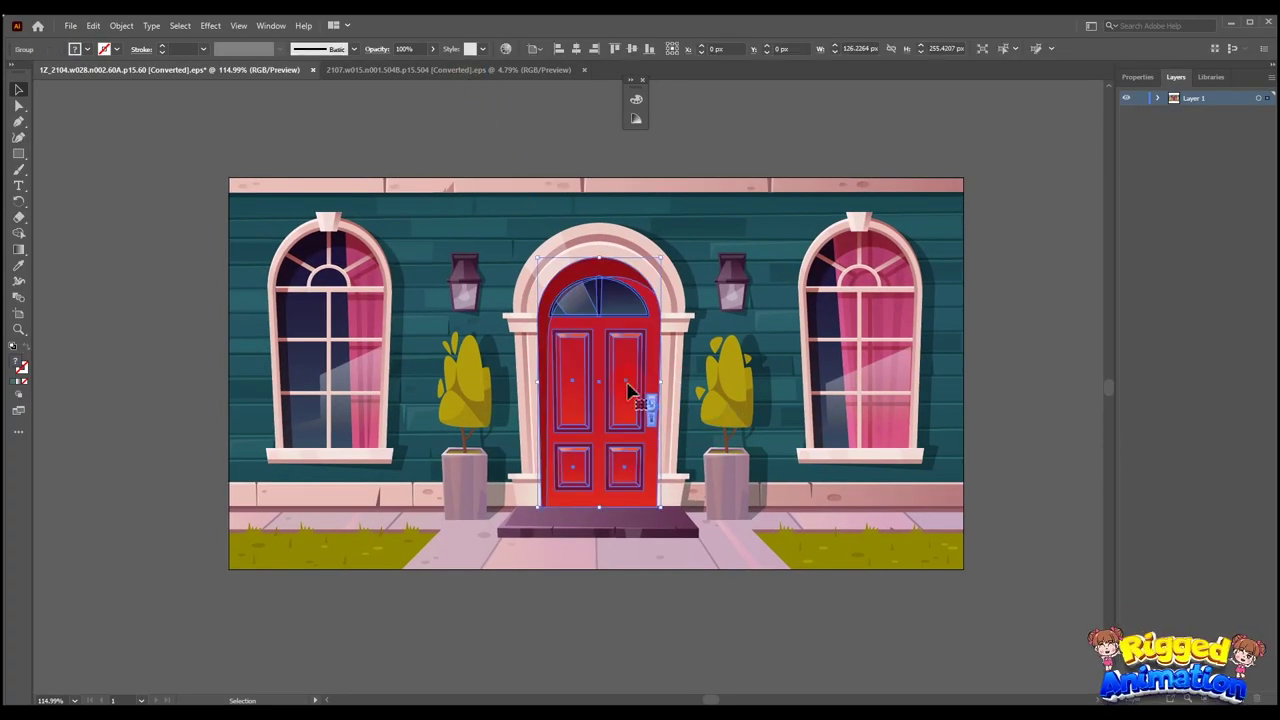
key("Delete")
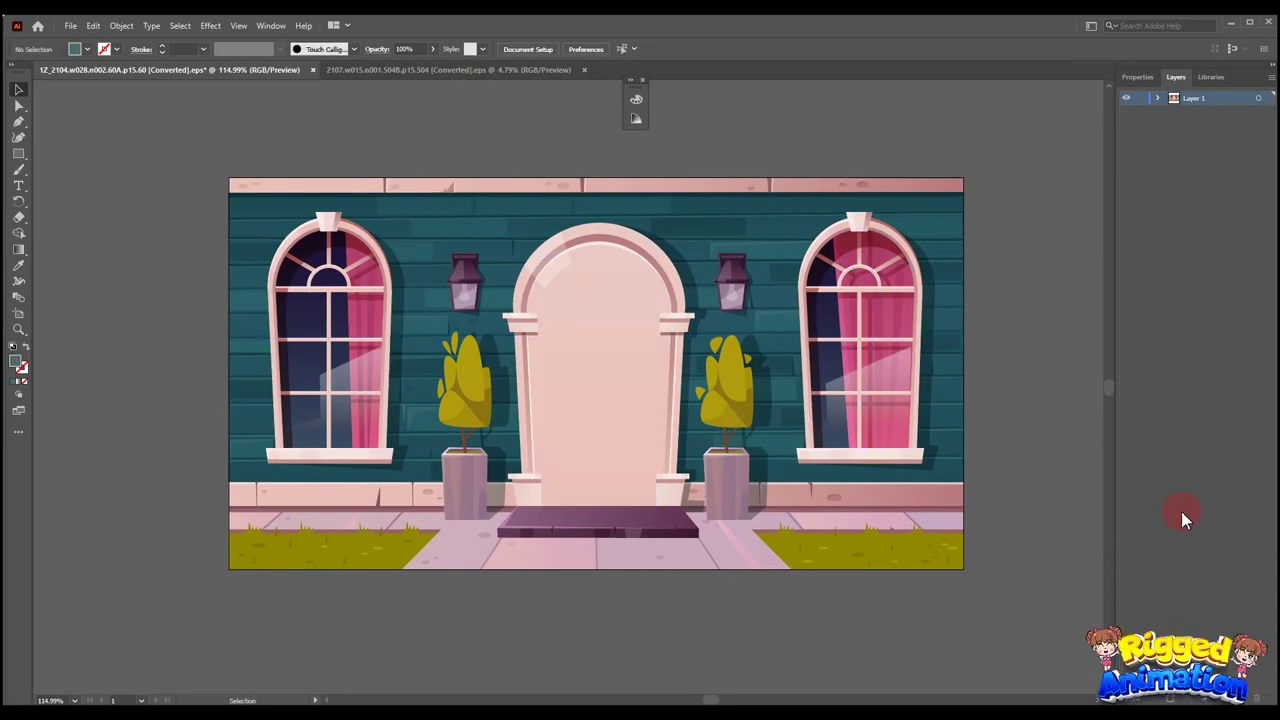
key("ctrl+shift+v")
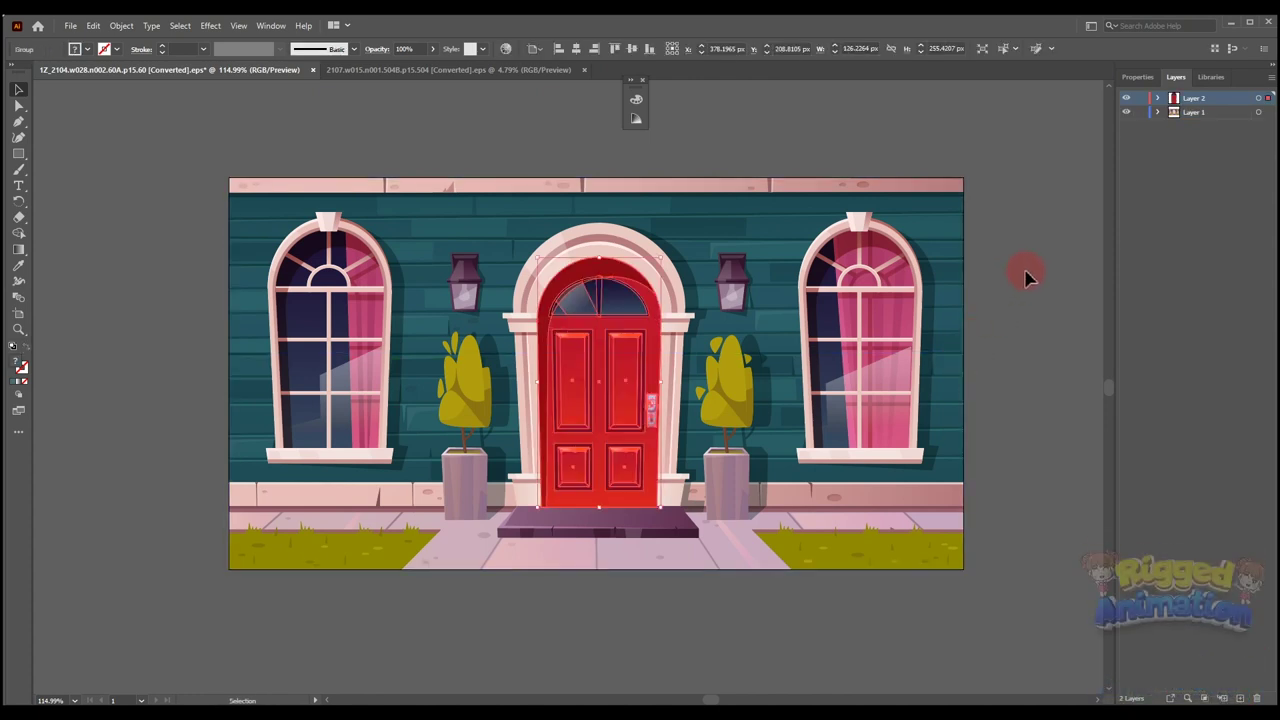
left_click(1061, 223)
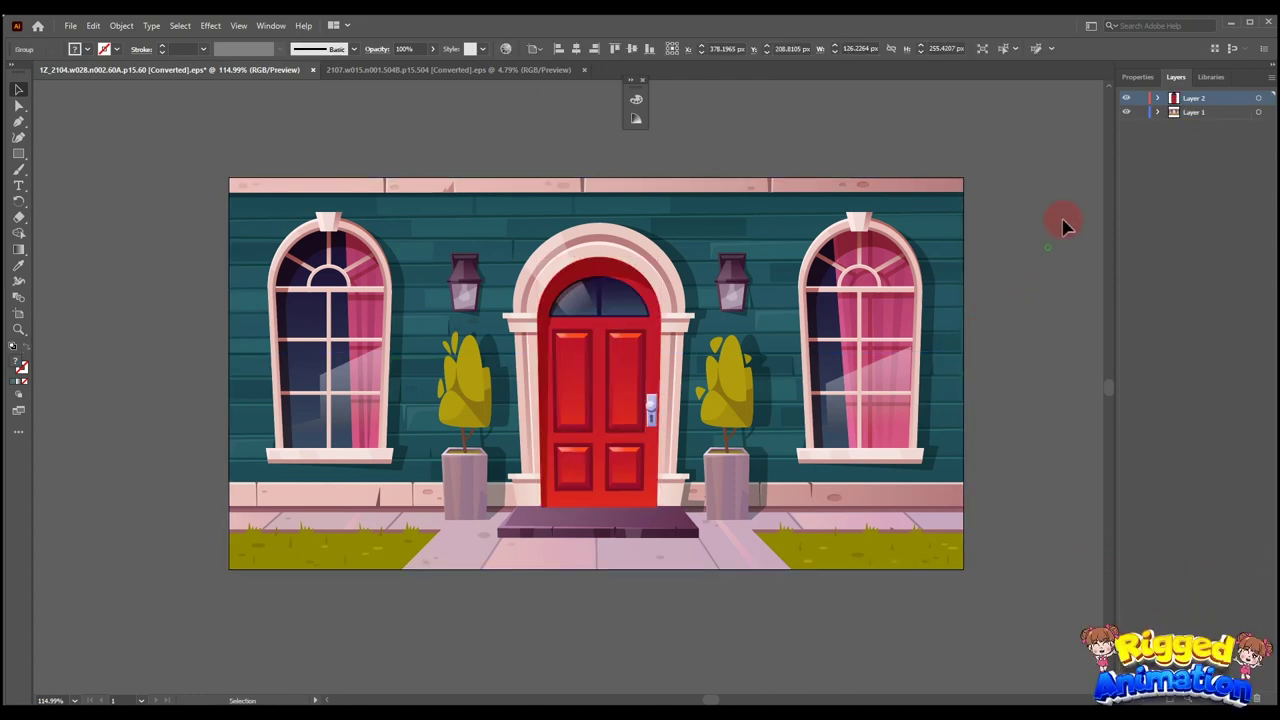
double_click(1191, 112)
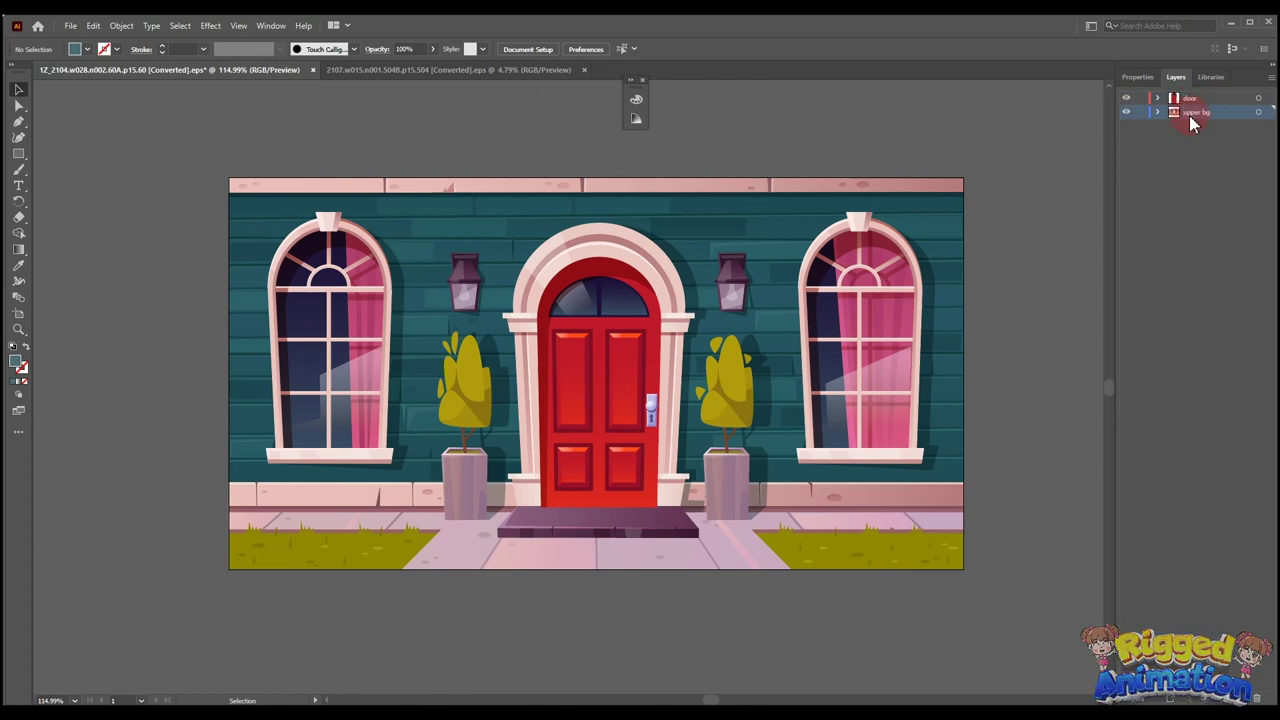
Step: Set the house-front artboard's size to 1920 px wide and 1080 px high
scroll(658, 443, "down", 2)
left_click_drag(648, 409, 645, 421)
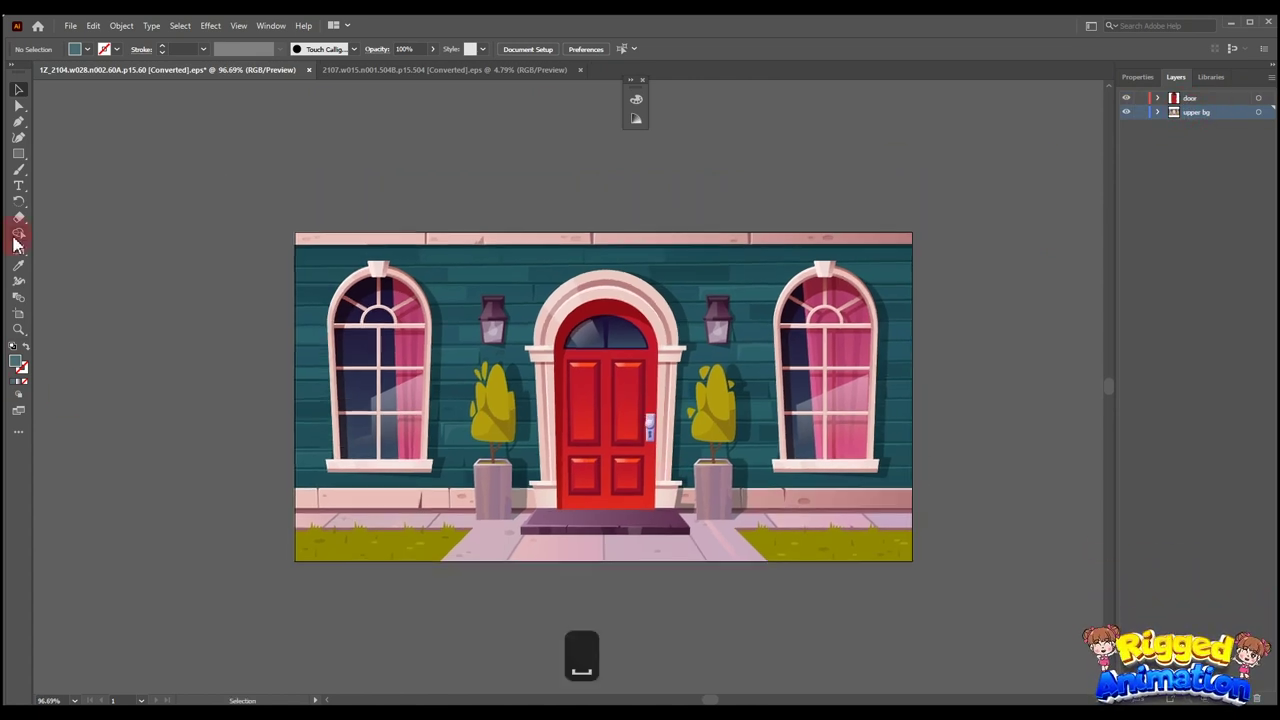
left_click(18, 316)
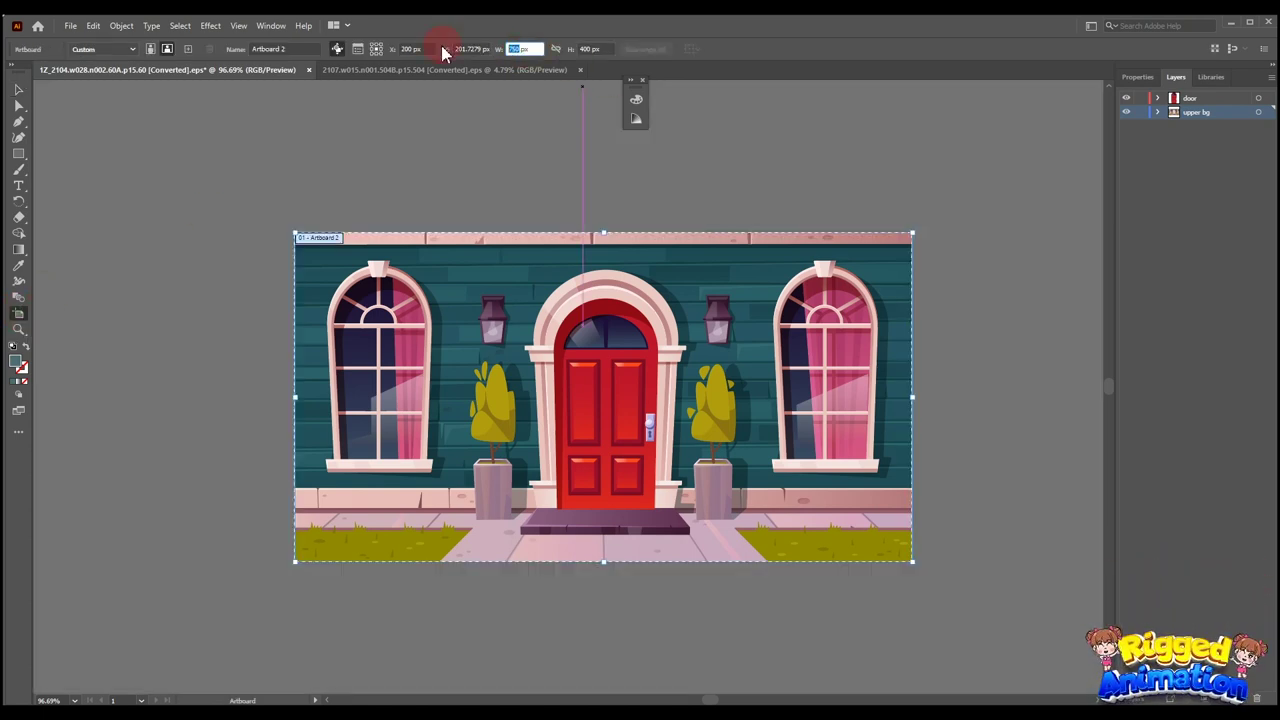
key("BackSpace")
type("92")
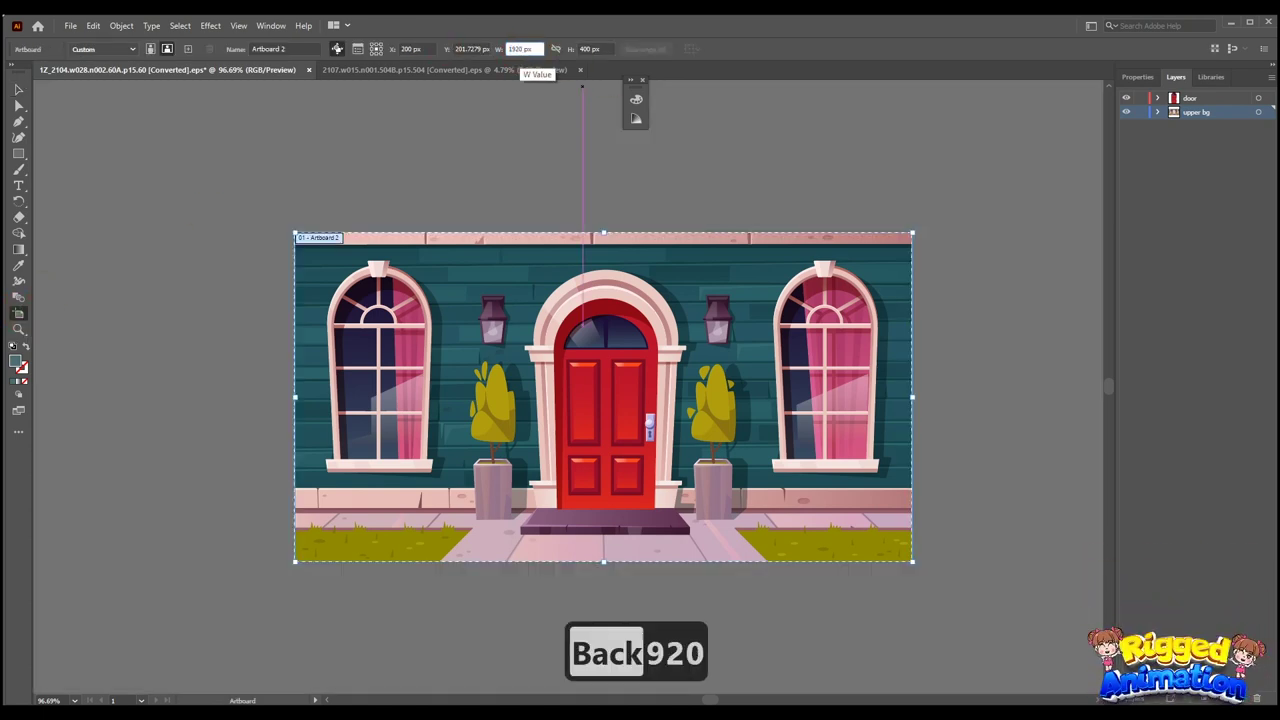
type("0")
key("Tab")
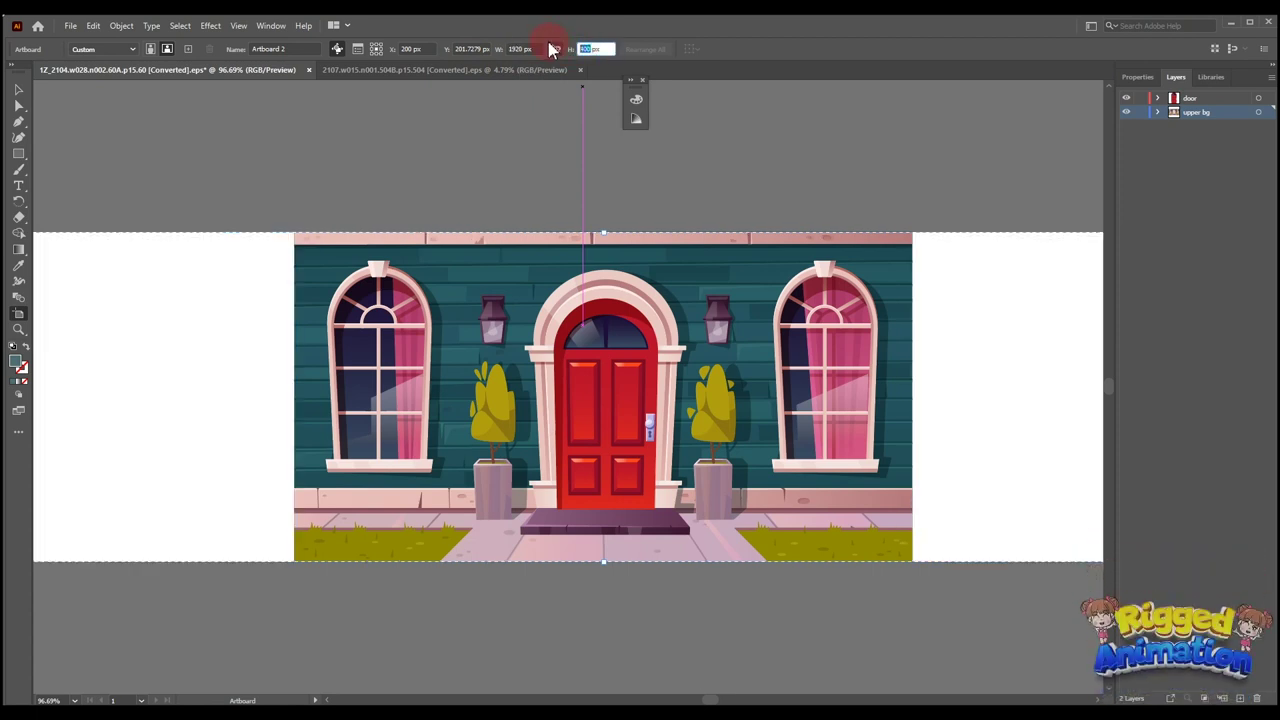
type("1080")
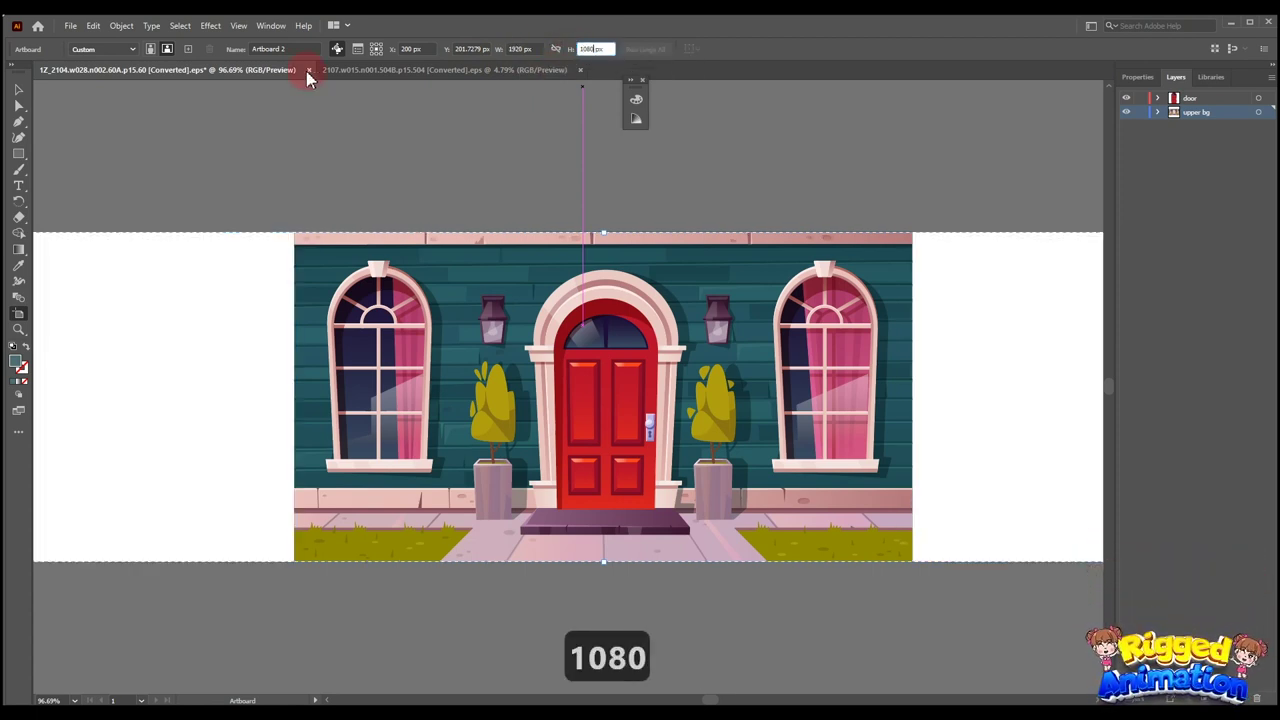
key("Return")
left_click(19, 89)
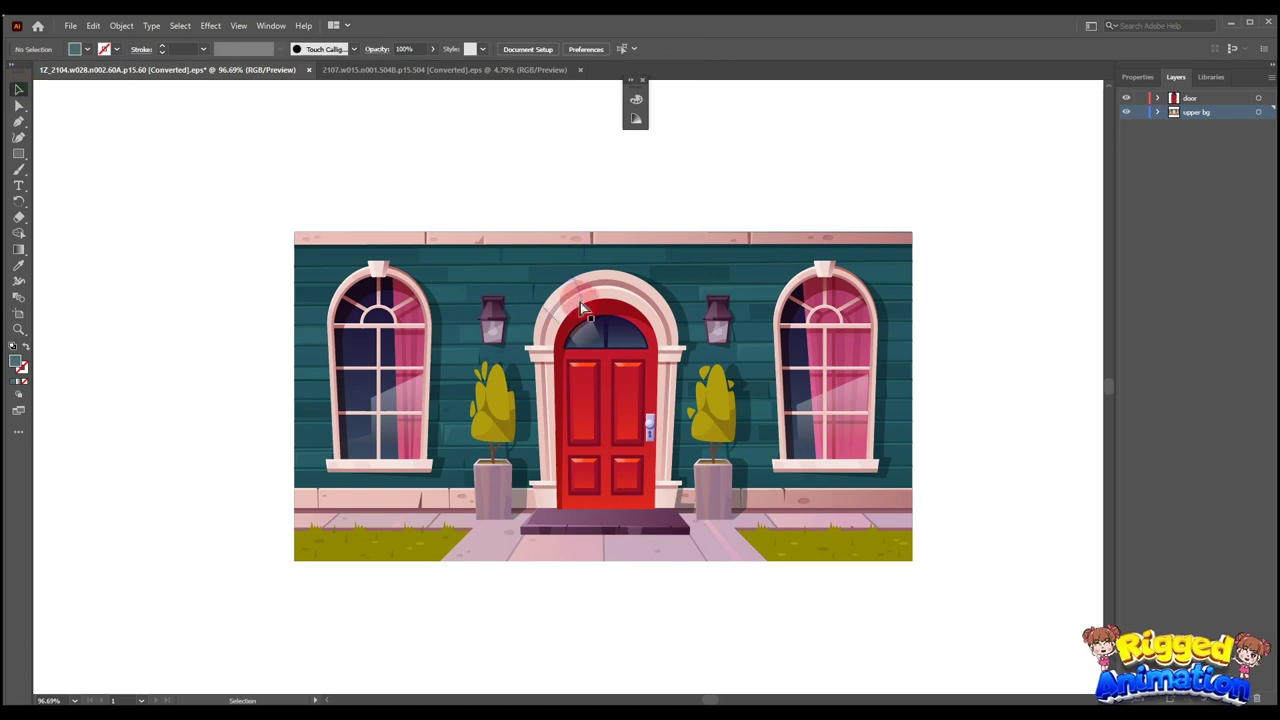
Step: Scale all the house-front artwork up proportionally about its centre to about 4392 × 2342 px
key("ctrl+space")
left_click_drag(598, 307, 808, 405)
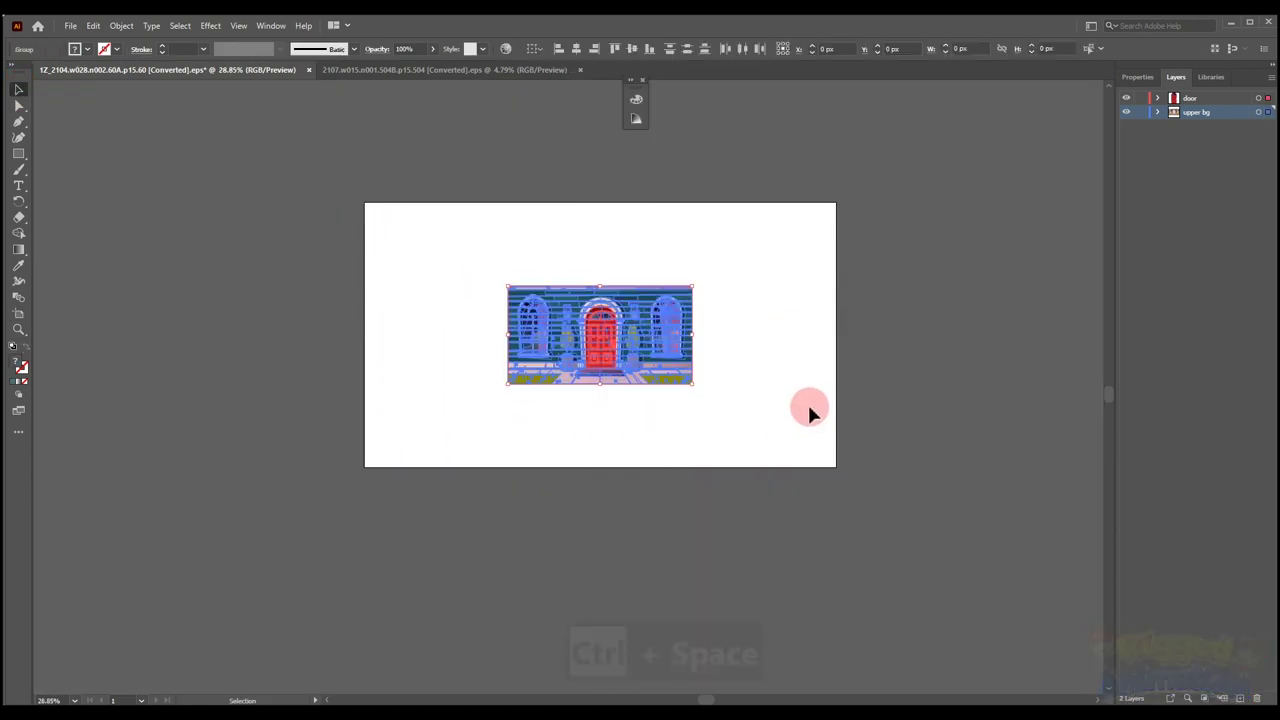
left_click_drag(690, 388, 1139, 625)
key("ctrl+space")
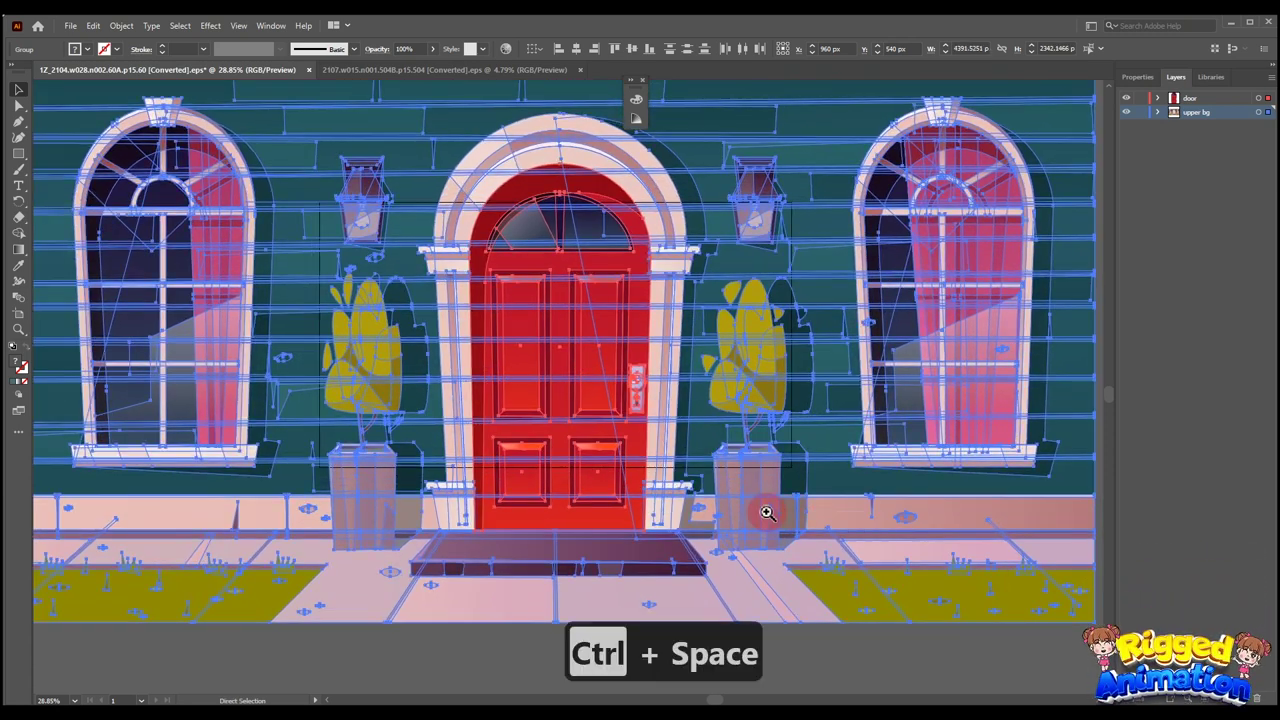
left_click_drag(766, 511, 663, 469)
left_click(1050, 373)
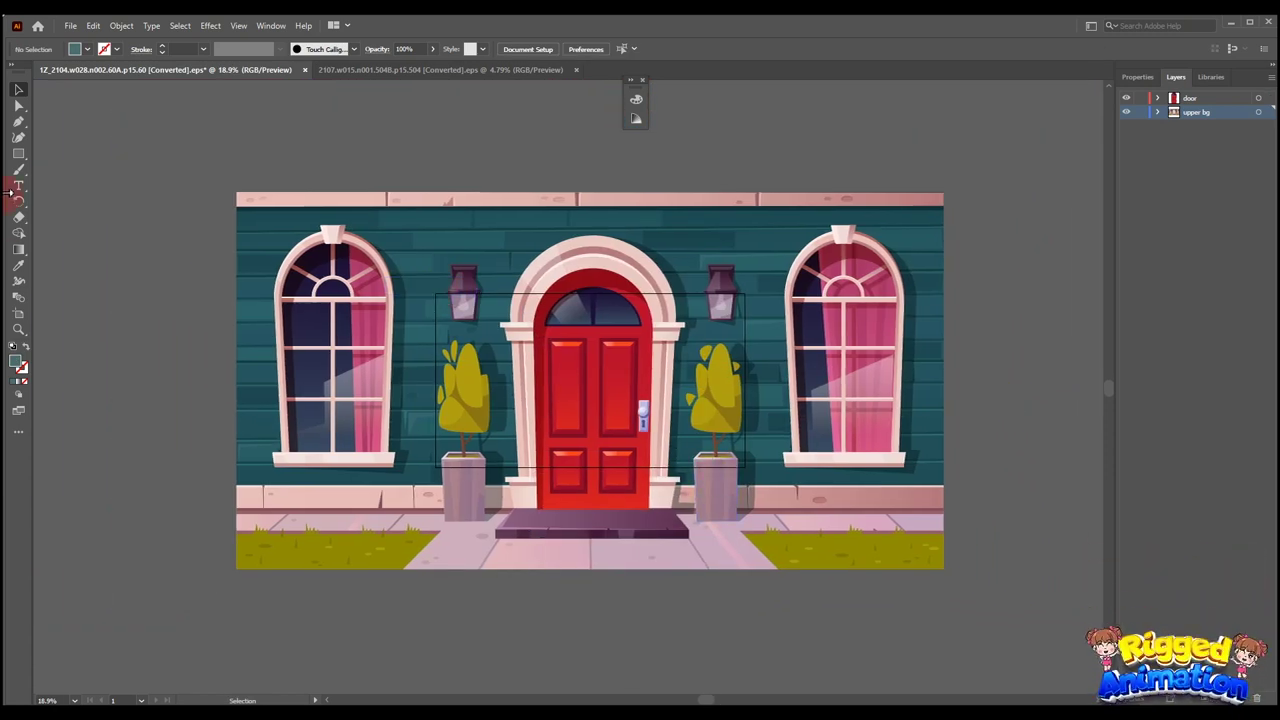
Step: Enlarge the artboard to match the edges of the house-front artwork, about 4392 px wide
left_click(17, 316)
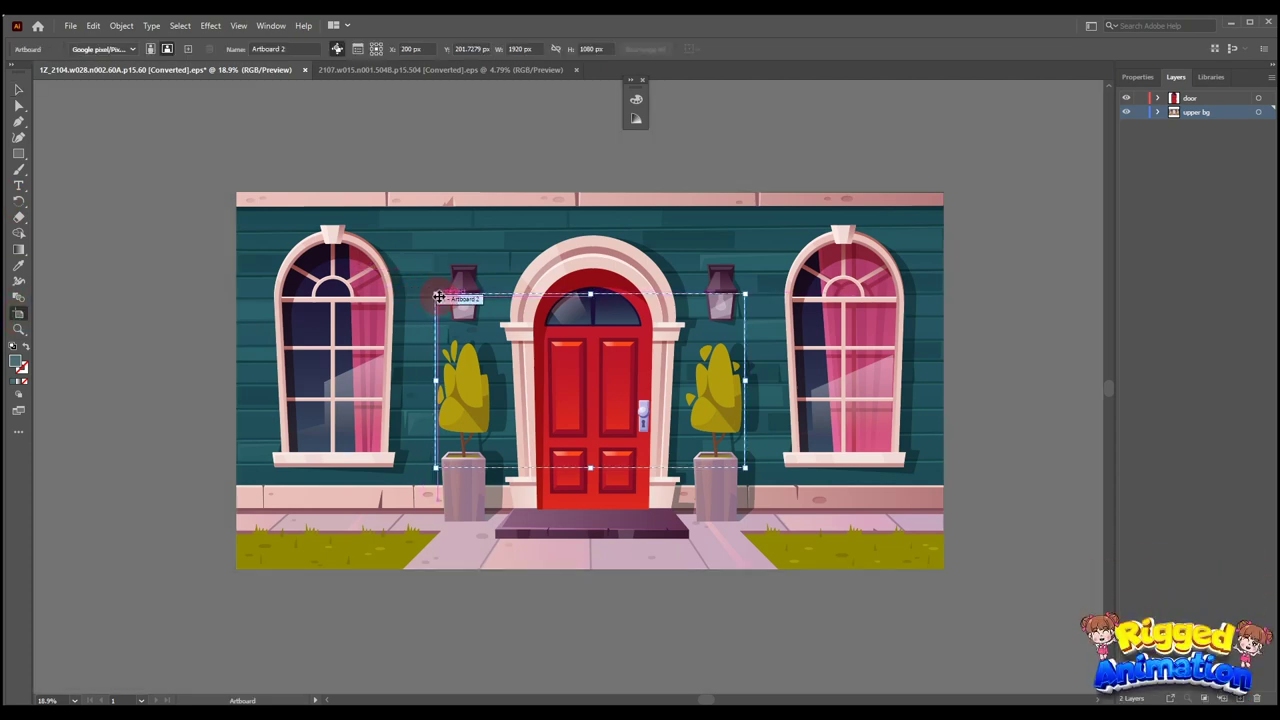
left_click_drag(435, 292, 258, 196)
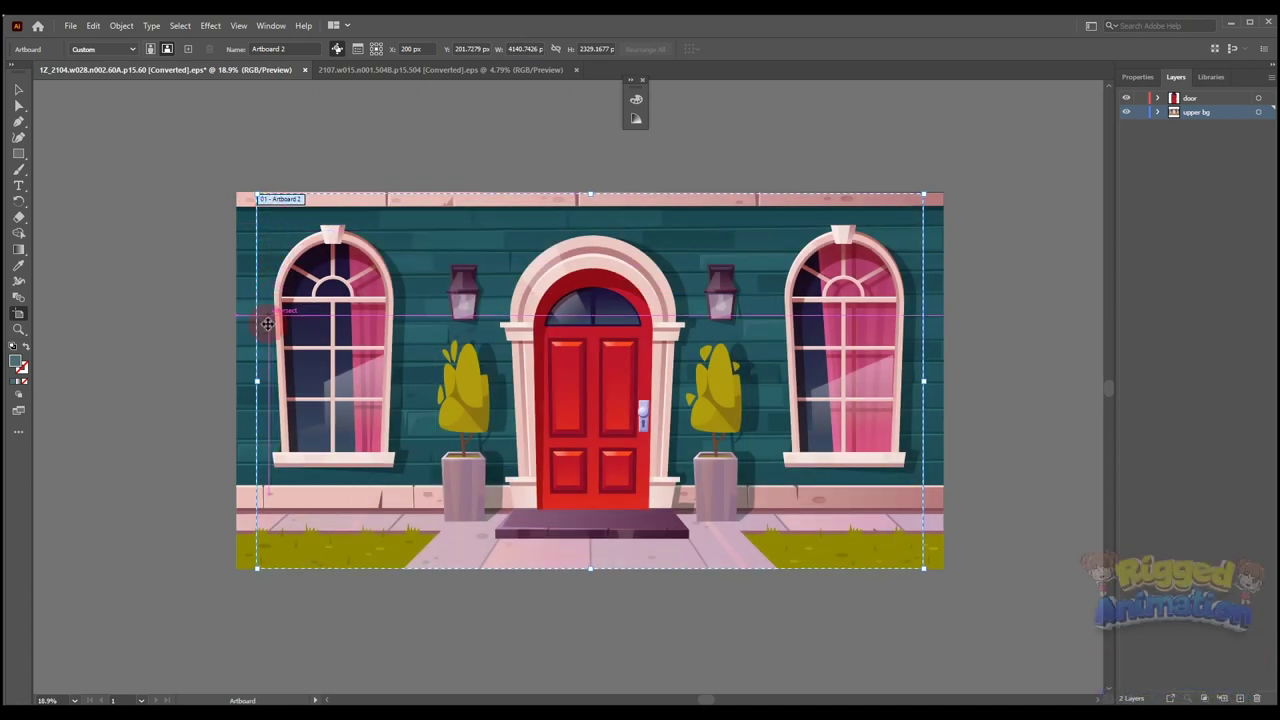
left_click_drag(258, 383, 237, 380)
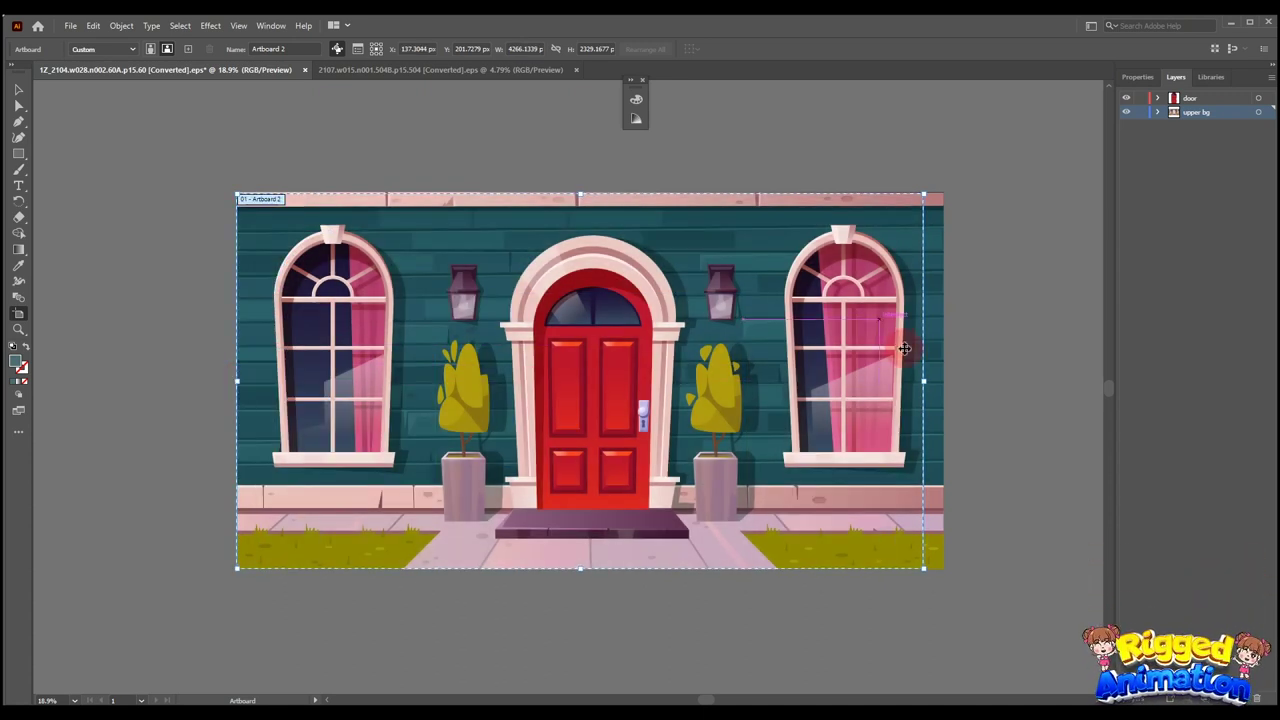
left_click_drag(925, 384, 943, 372)
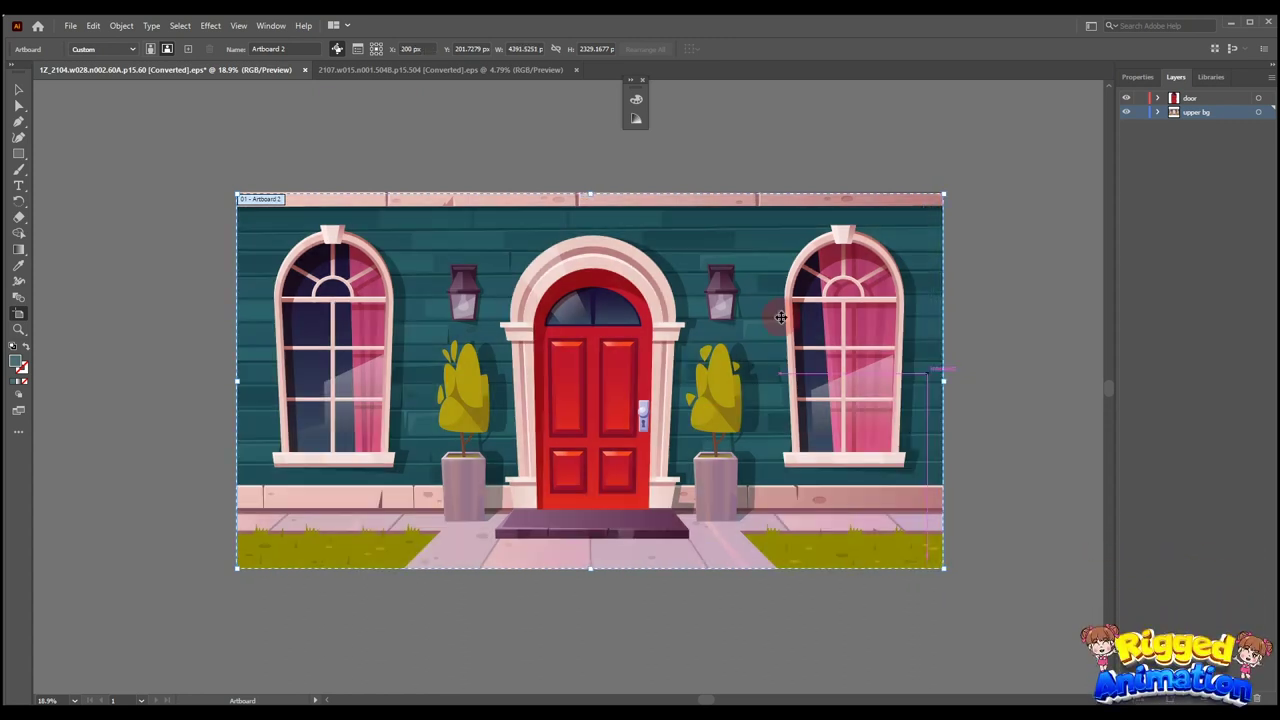
left_click_drag(590, 193, 591, 193)
key("v")
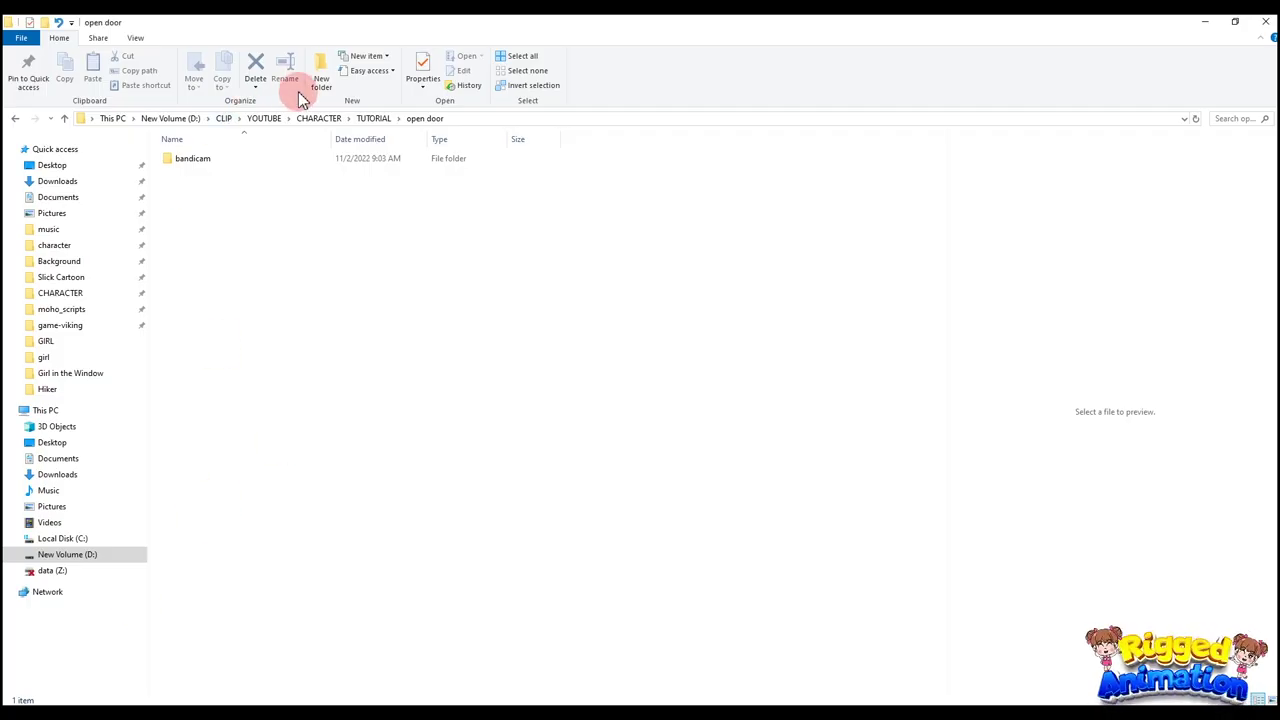
Step: In File Explorer, create a folder named "bg" inside the "open door" folder, open it and copy its path
left_click(320, 88)
type("bg")
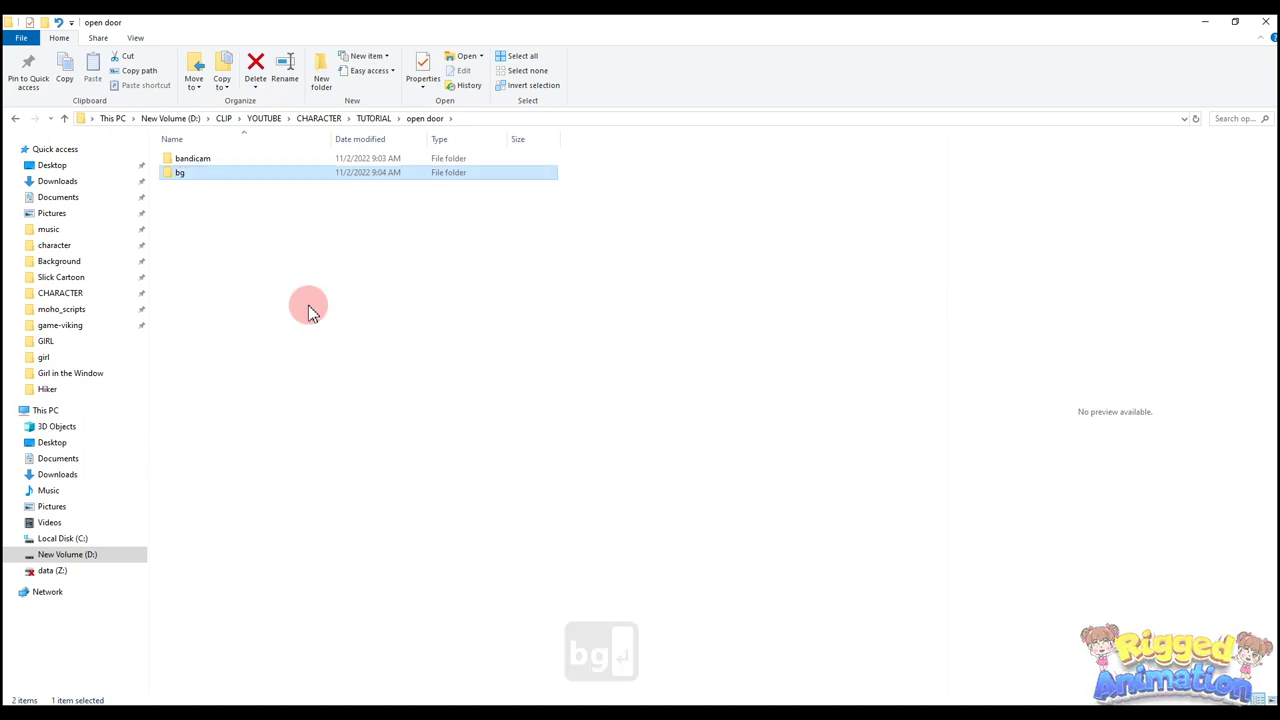
key("Return")
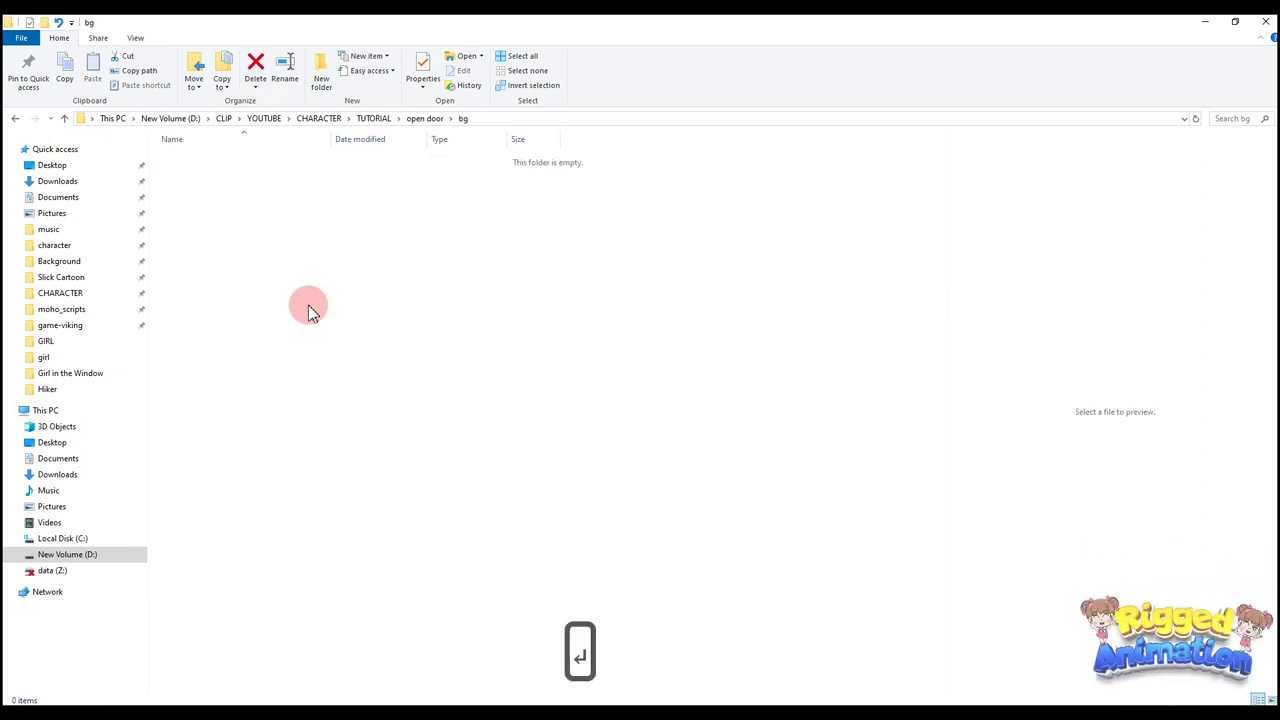
left_click(503, 120)
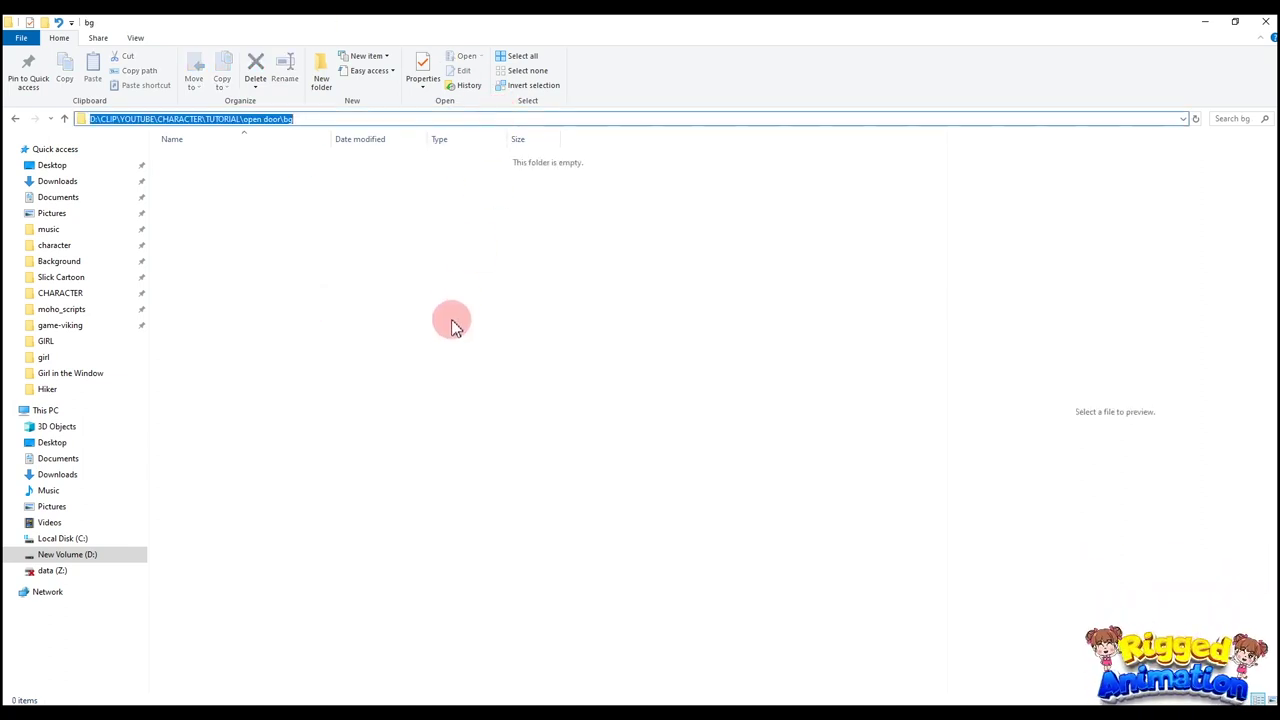
key("ctrl+c")
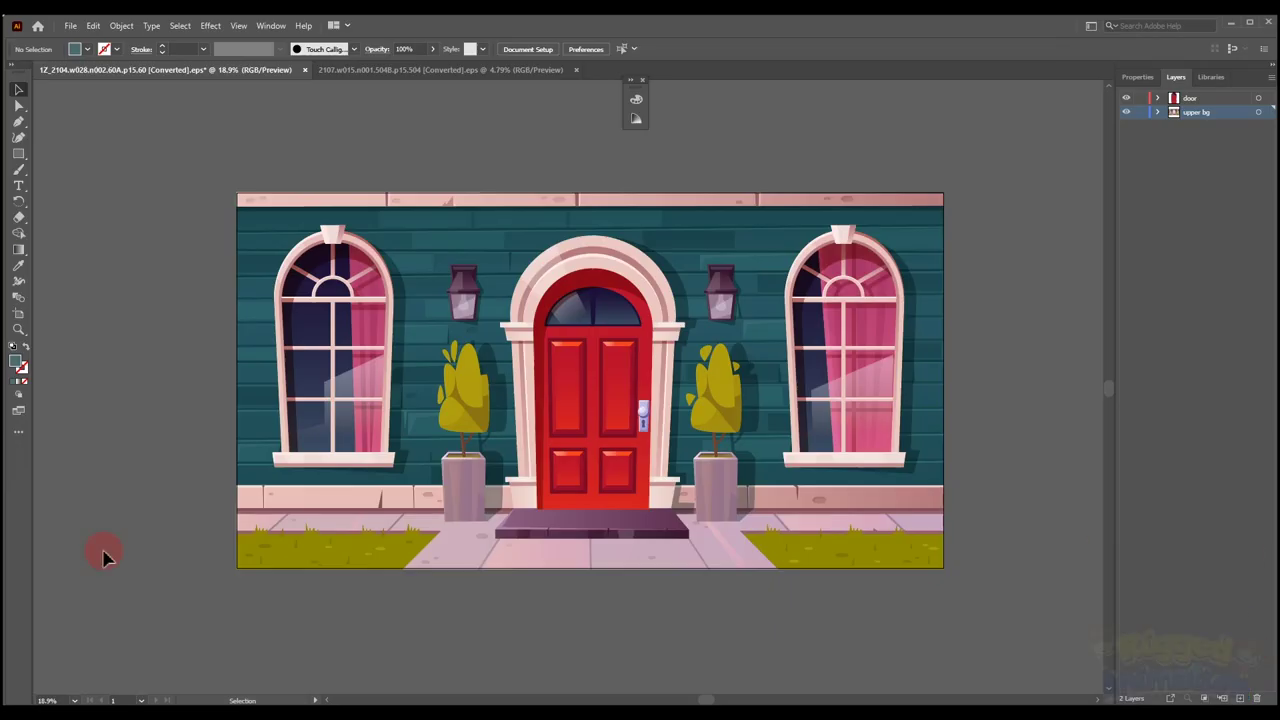
Step: Back in Illustrator, run the Multi Exporter script to export all layers as PNG 24 into the bg folder, with Trim Edges off
left_click(72, 26)
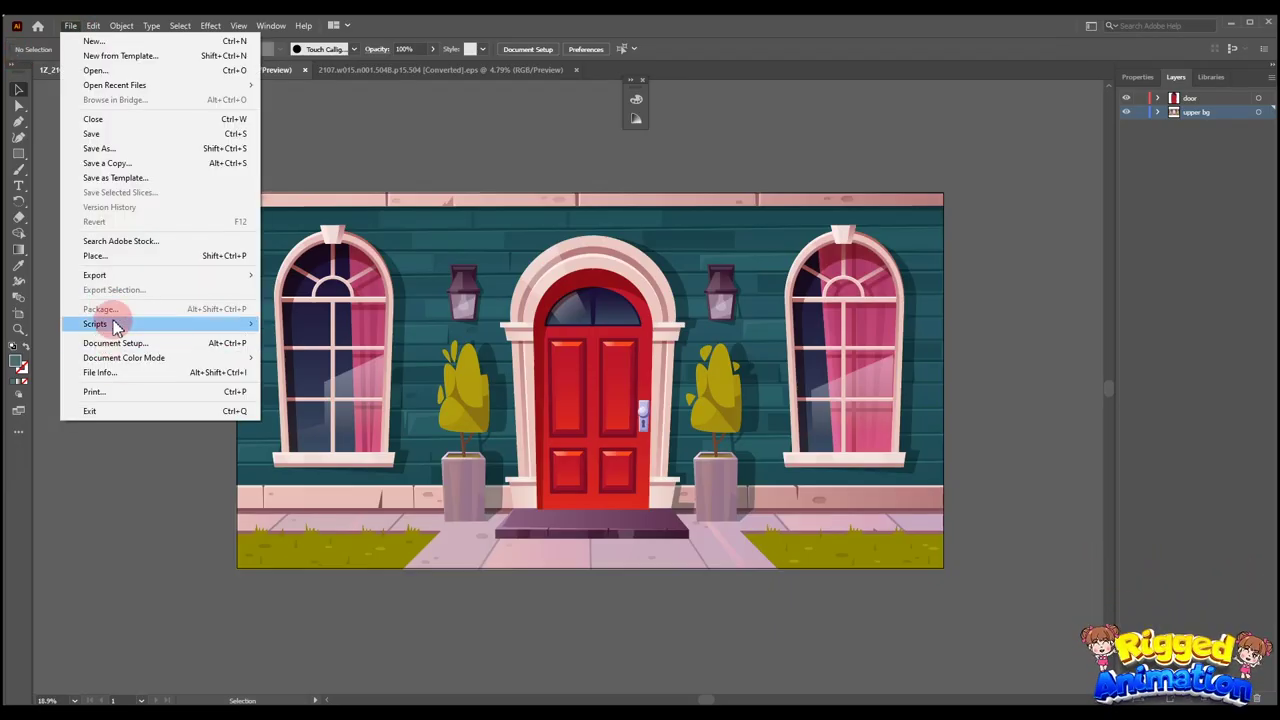
mouse_move(150, 323)
left_click(304, 353)
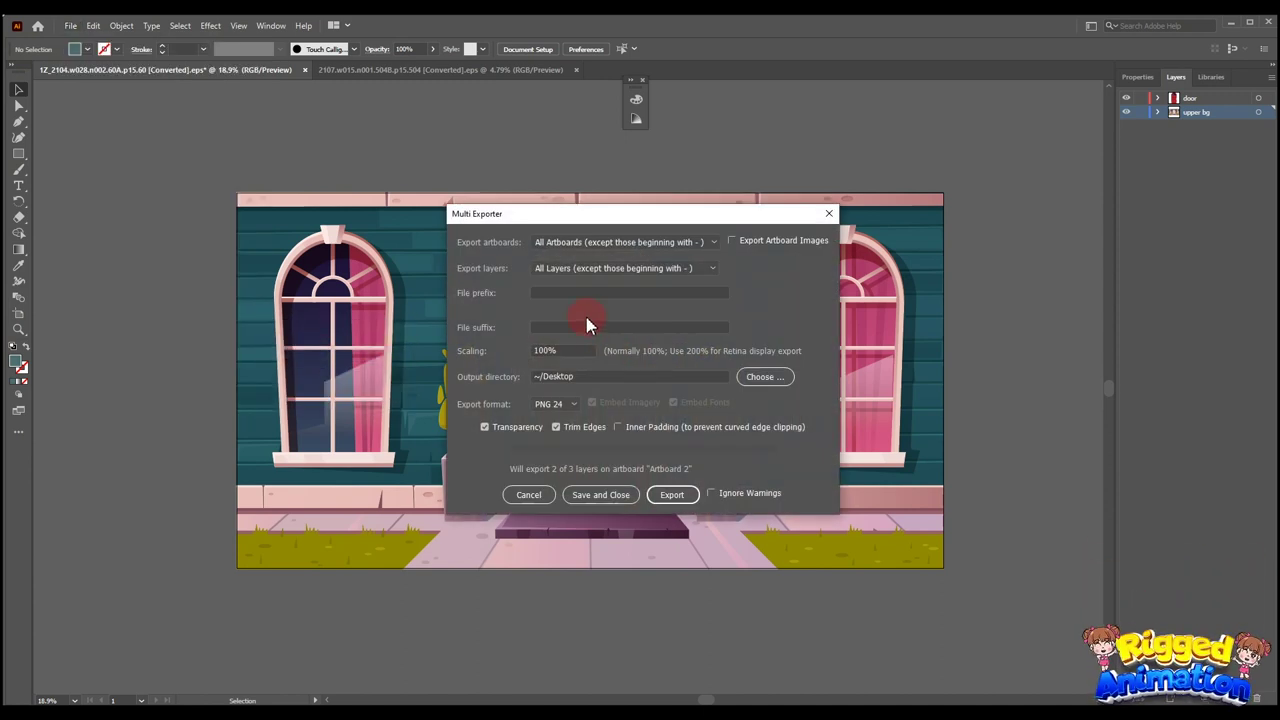
triple_click(578, 376)
key("ctrl+v")
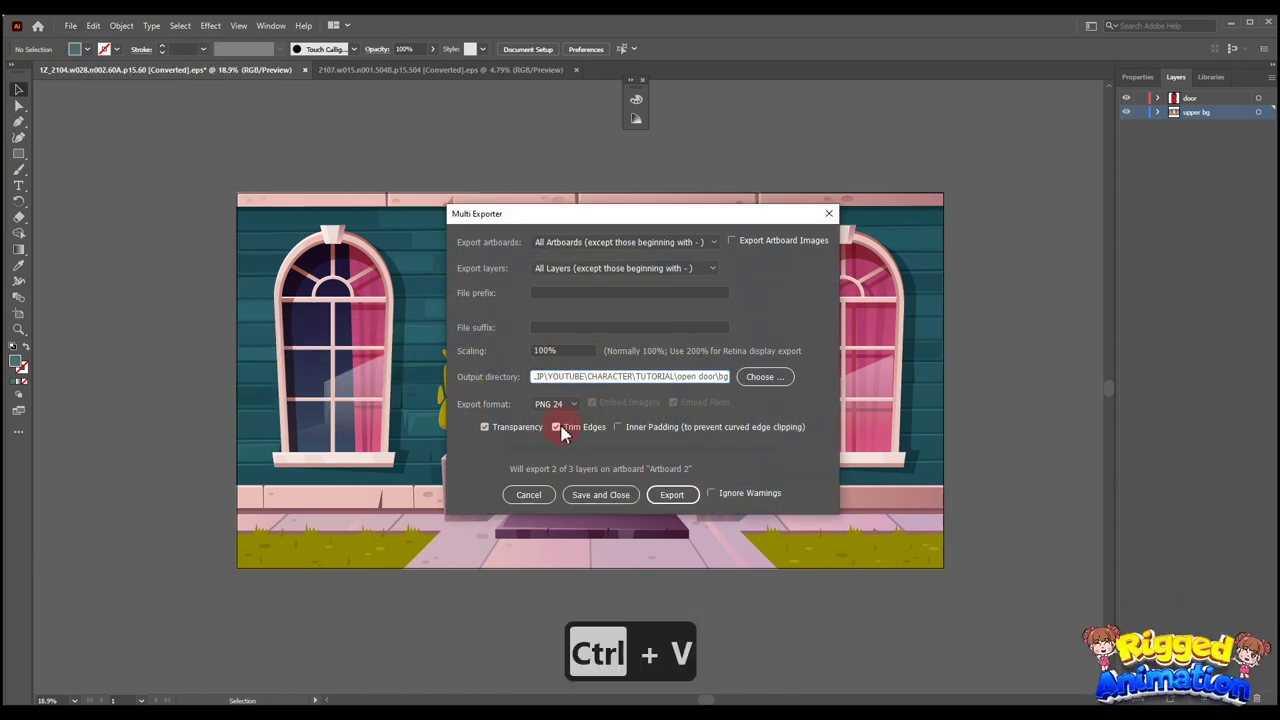
left_click(558, 427)
left_click(672, 495)
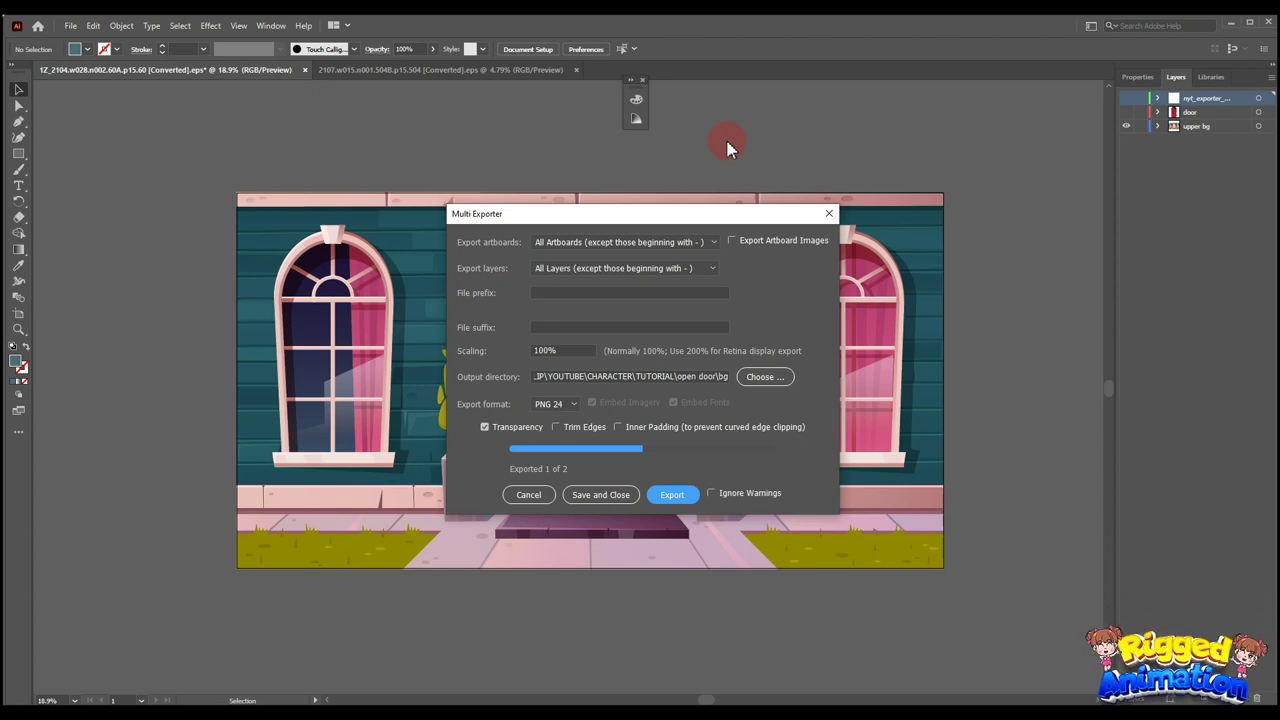
Step: Switch to the living-room document and set its artboard to 1920 px wide and 1080 px high
left_click(447, 70)
key("ctrl+space")
left_click_drag(584, 371, 943, 554)
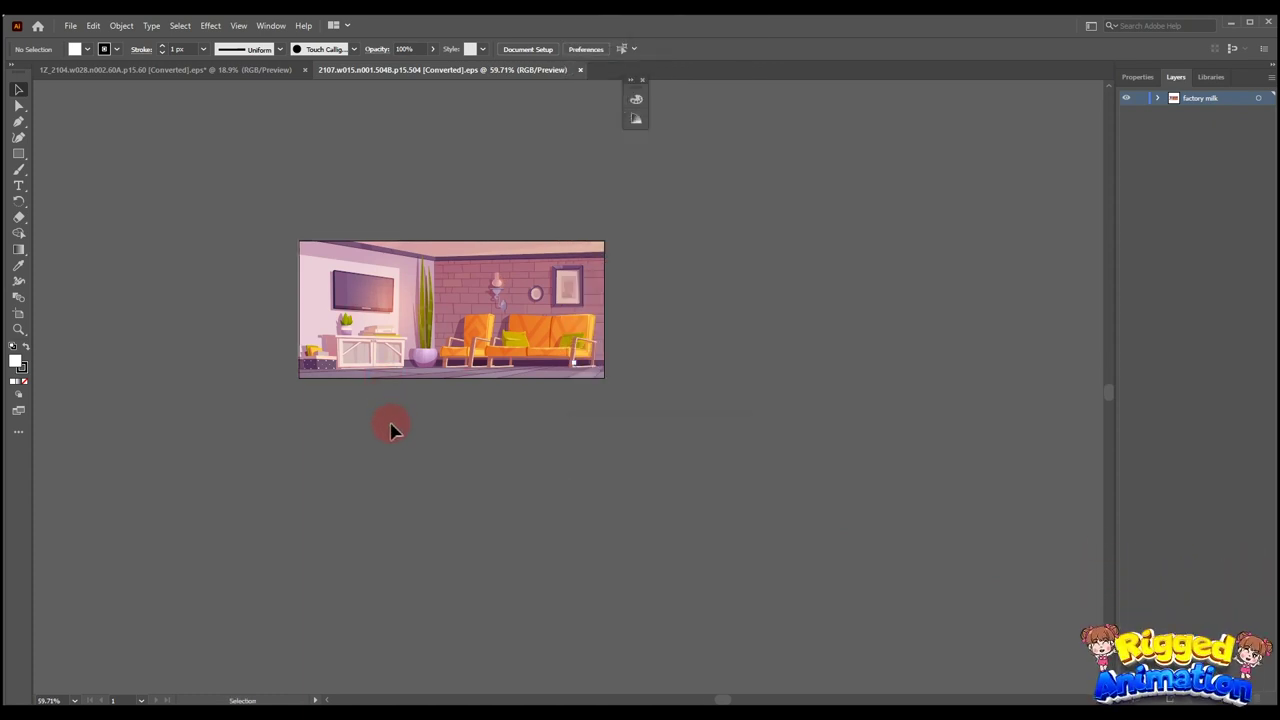
key("ctrl+space")
left_click_drag(406, 308, 599, 435)
key("space")
left_click(19, 348)
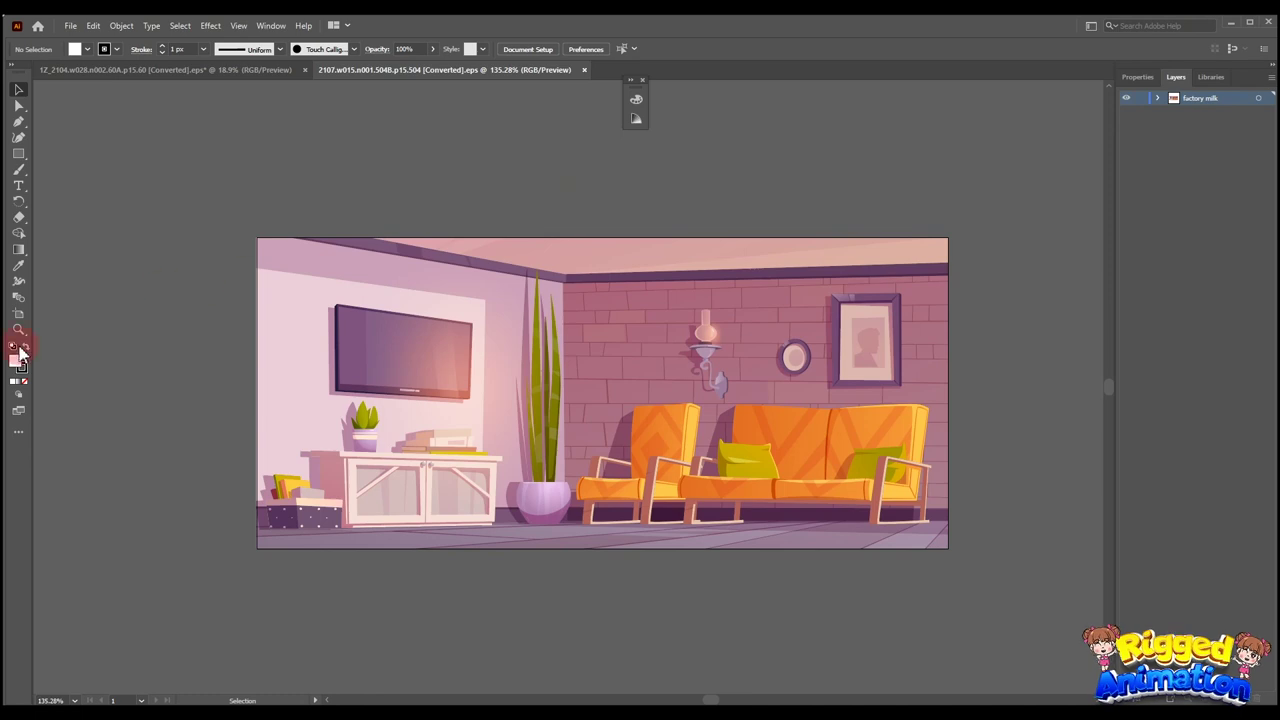
left_click(18, 315)
left_click(523, 49)
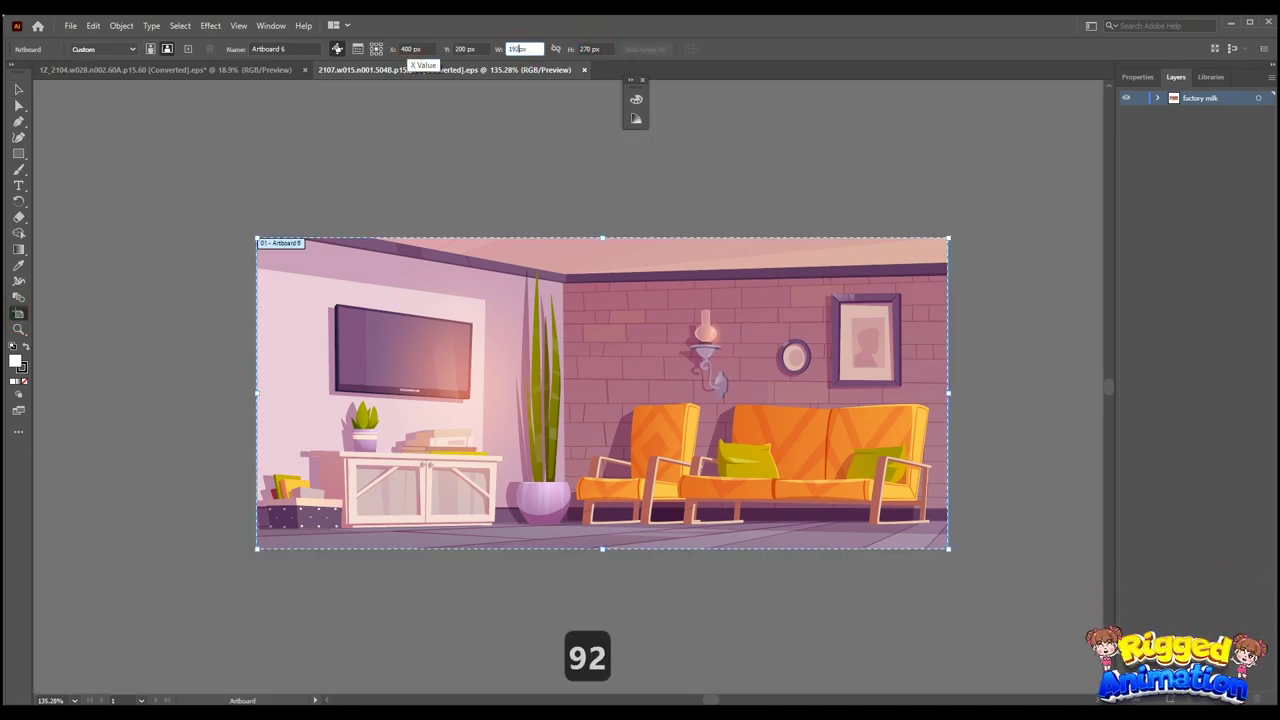
left_click_drag(592, 48, 558, 44)
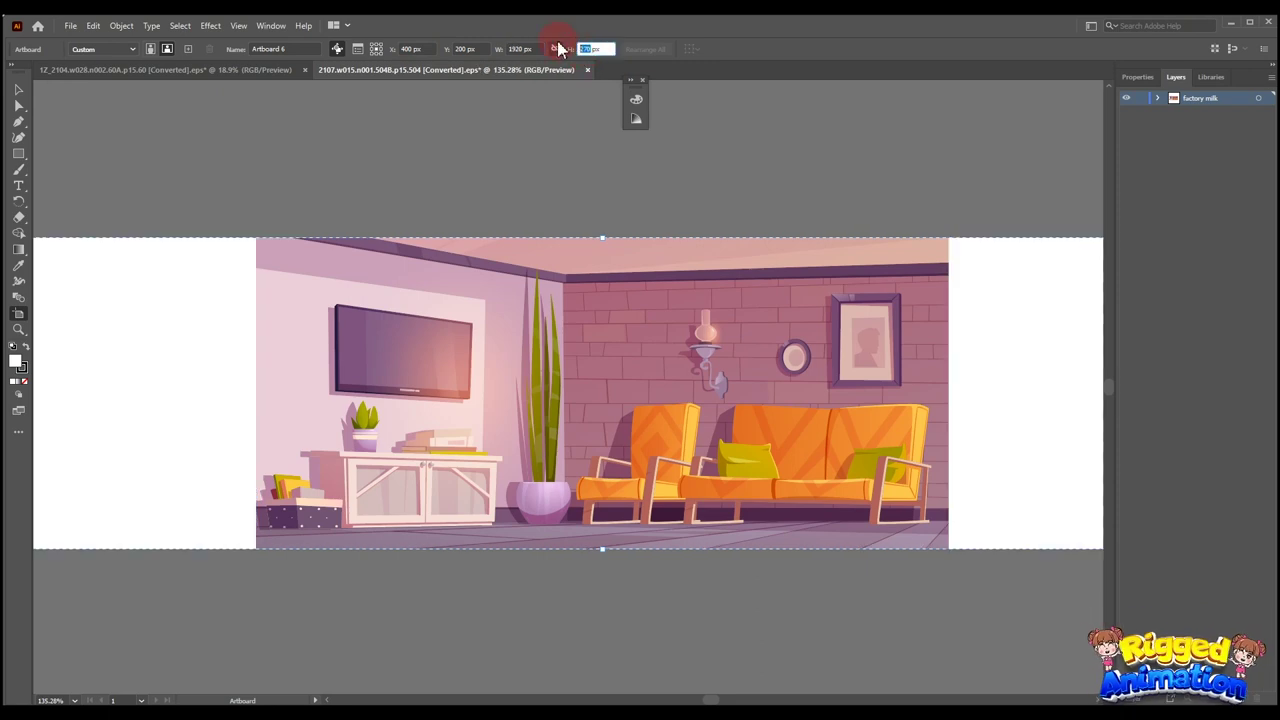
type("1080")
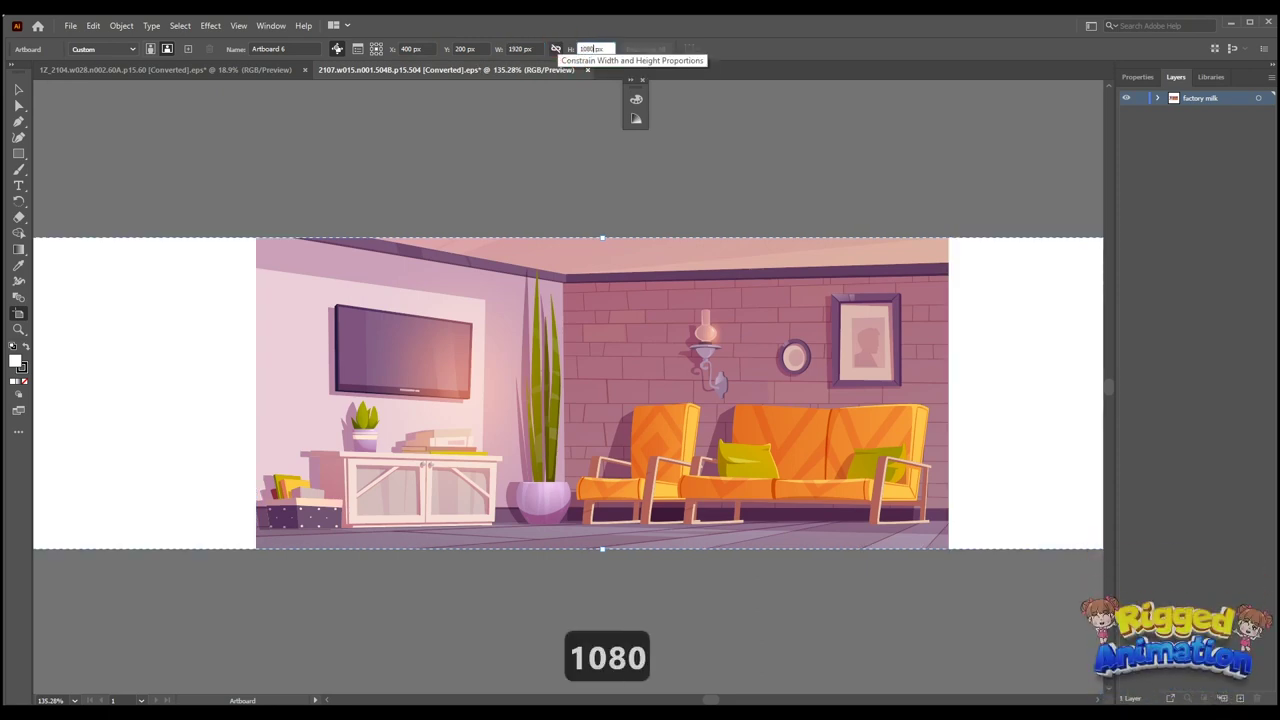
key("Return")
Step: Scale the living-room artwork up proportionally about its centre until it covers the whole artboard
key("ctrl+space")
left_click_drag(730, 402, 473, 323)
key("space")
key("v")
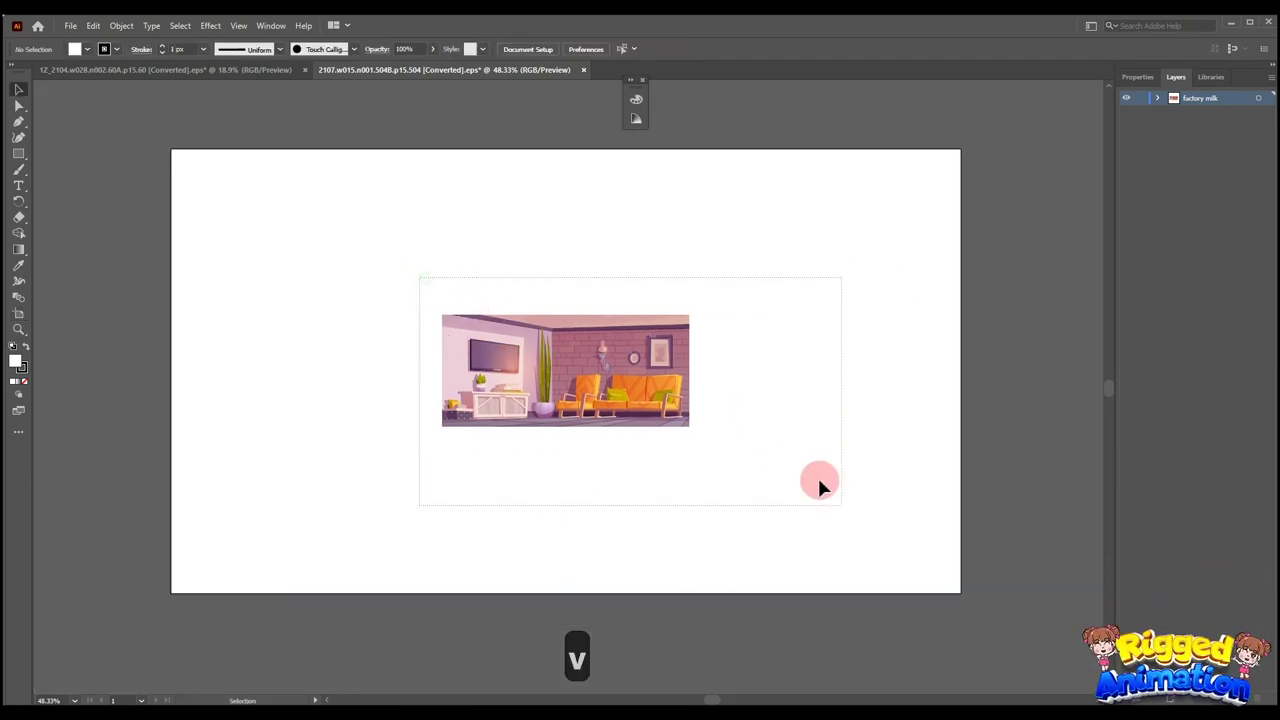
left_click(690, 420)
left_click_drag(690, 428, 1206, 651)
left_click(725, 680)
left_click_drag(855, 589, 640, 430)
left_click_drag(614, 334, 475, 258)
Step: Start exporting the living-room artwork as a PNG named "lower bg" in the bg folder
left_click(70, 30)
mouse_move(86, 271)
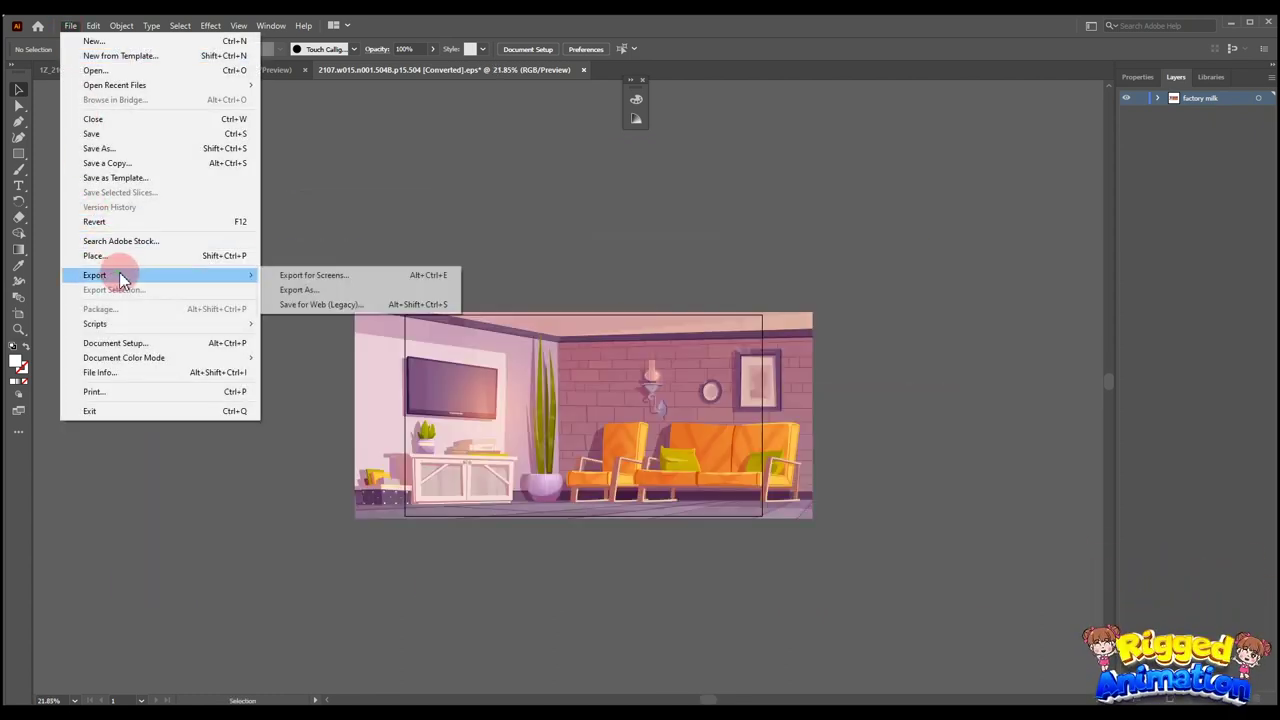
left_click(290, 289)
double_click(163, 125)
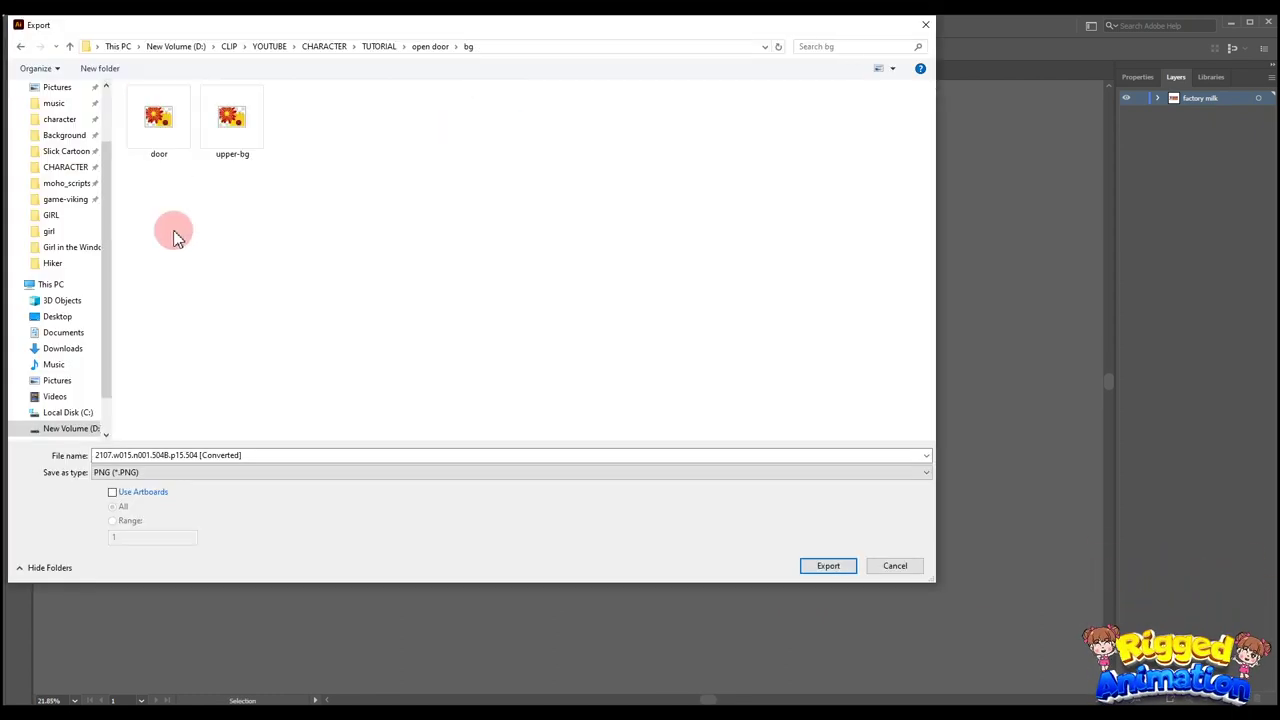
left_click(271, 458)
double_click(271, 456)
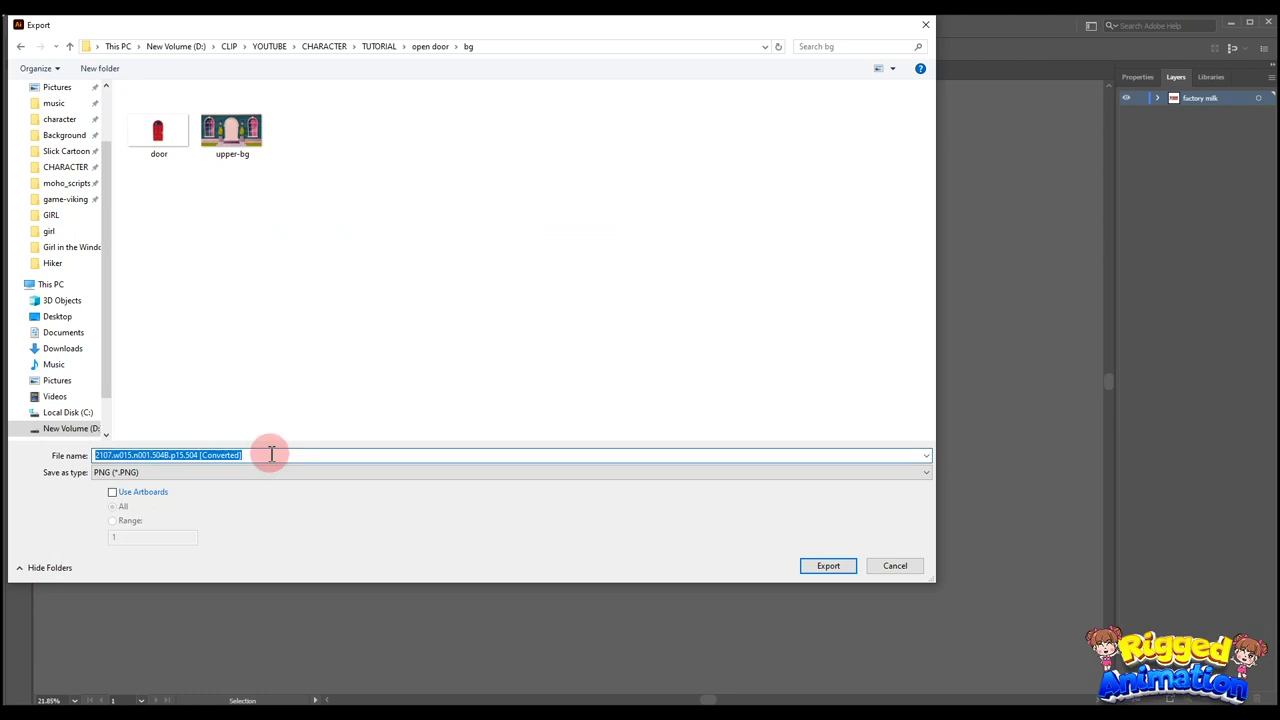
type("lower bg")
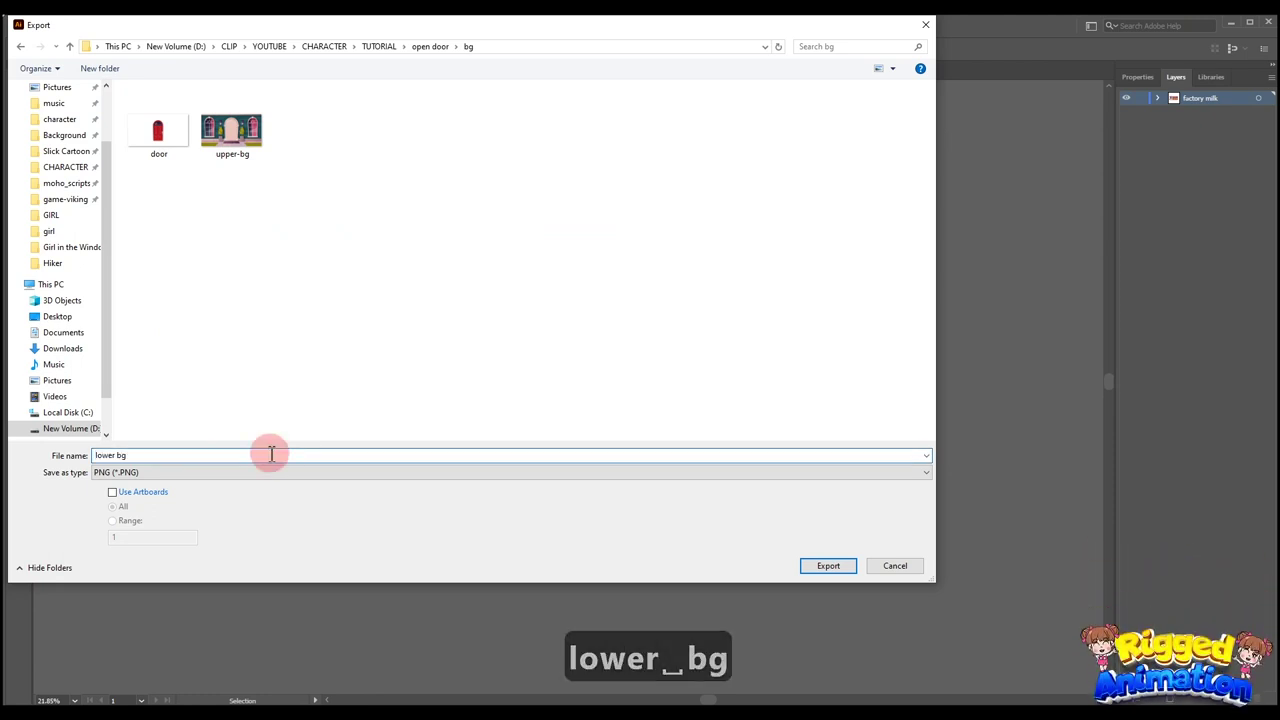
key("Return")
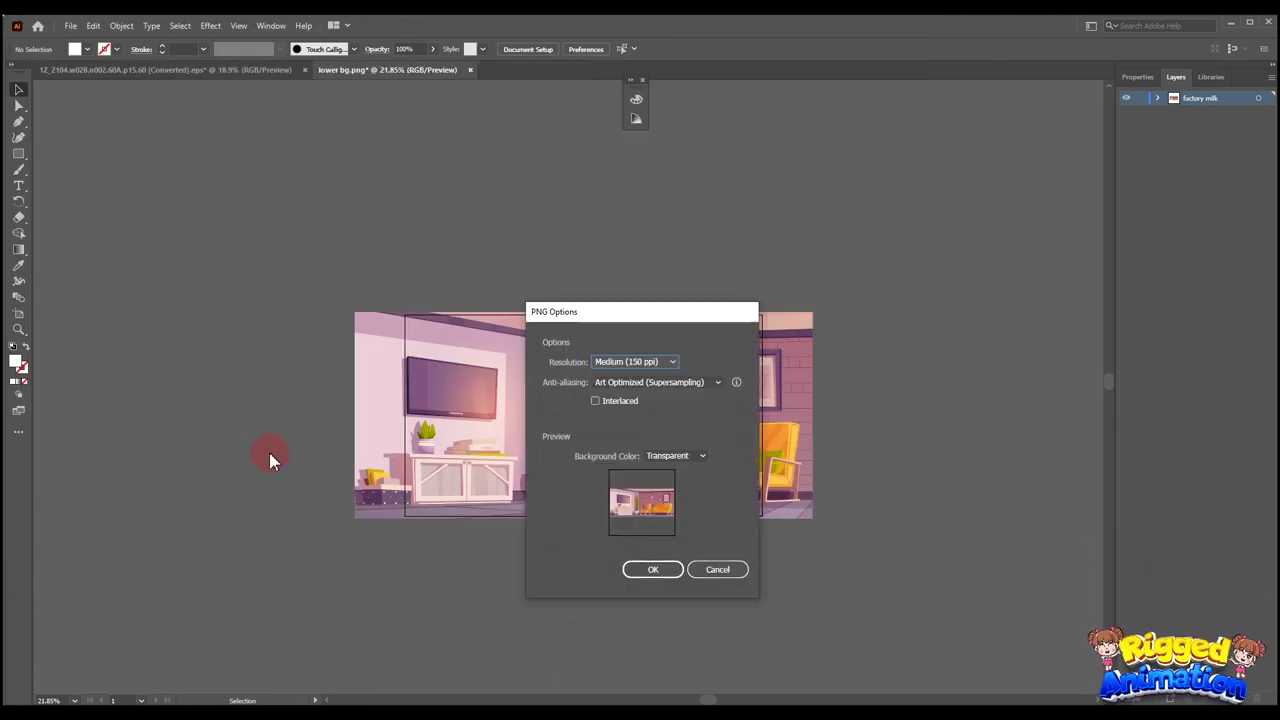
Step: Set the PNG resolution to High (300 ppi) and complete the export
left_click(643, 364)
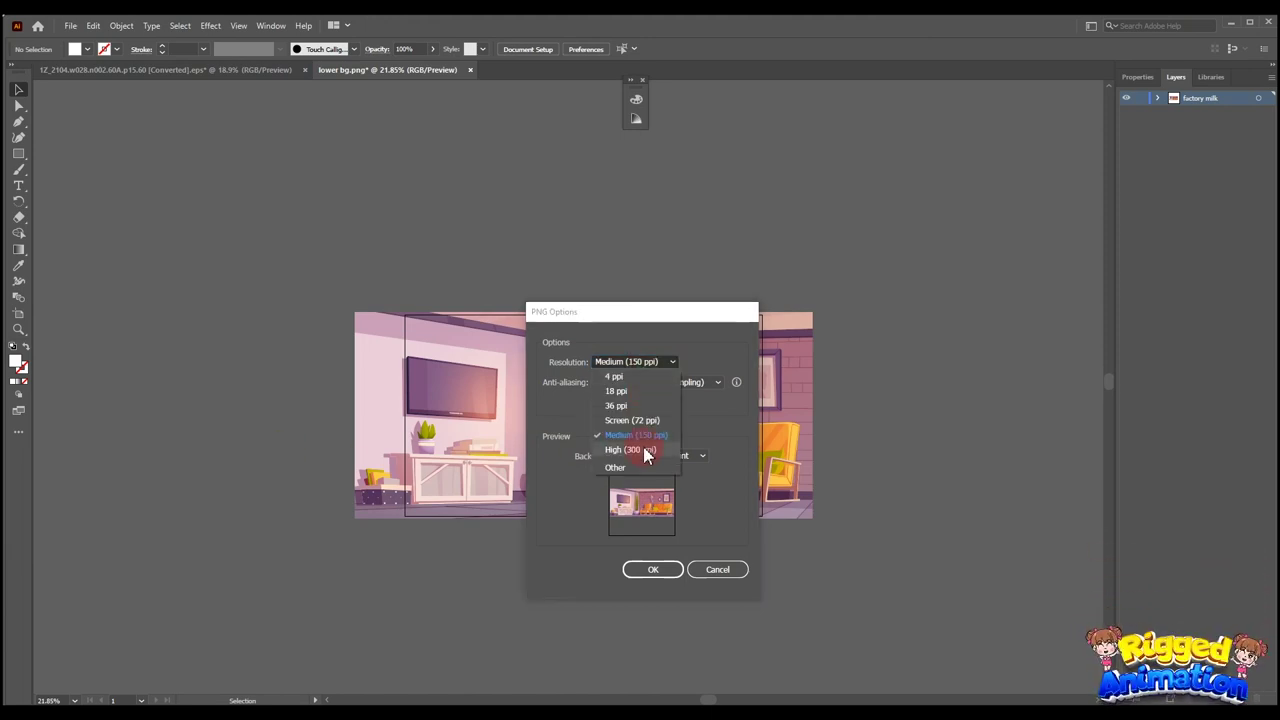
left_click(666, 456)
left_click(652, 570)
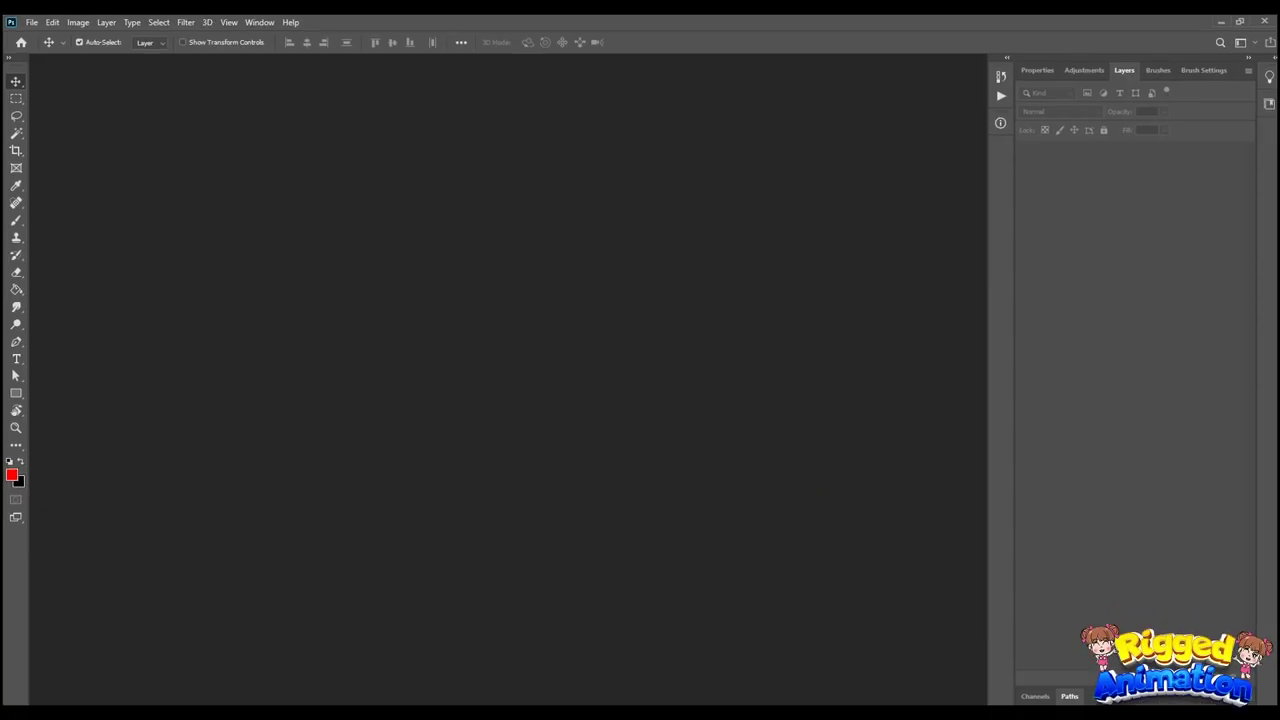
Step: Switch to Photoshop and open upper-bg, door and lower bg from the bg folder as separate documents
left_click(82, 712)
left_click_drag(237, 188, 200, 177)
left_click_drag(217, 257, 400, 352)
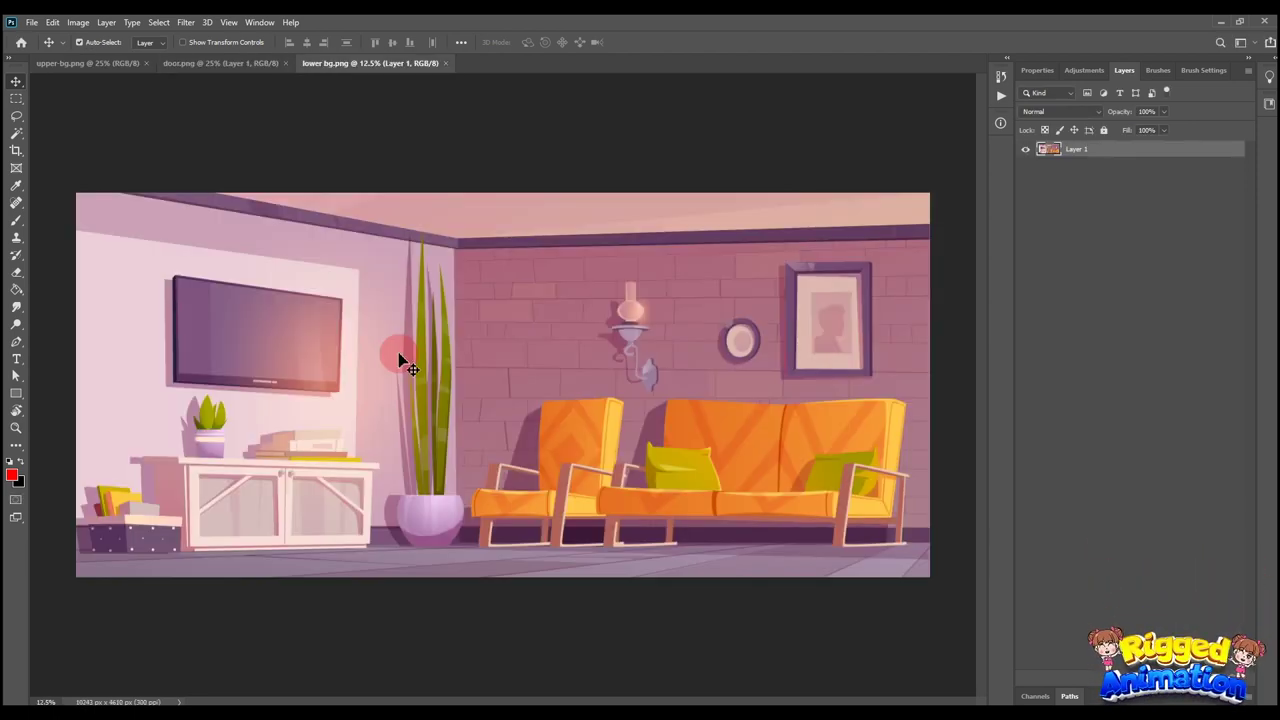
Step: Copy the door from door.png into the upper-bg document, fitted exactly inside the door frame
left_click(231, 67)
left_click_drag(450, 330, 245, 178)
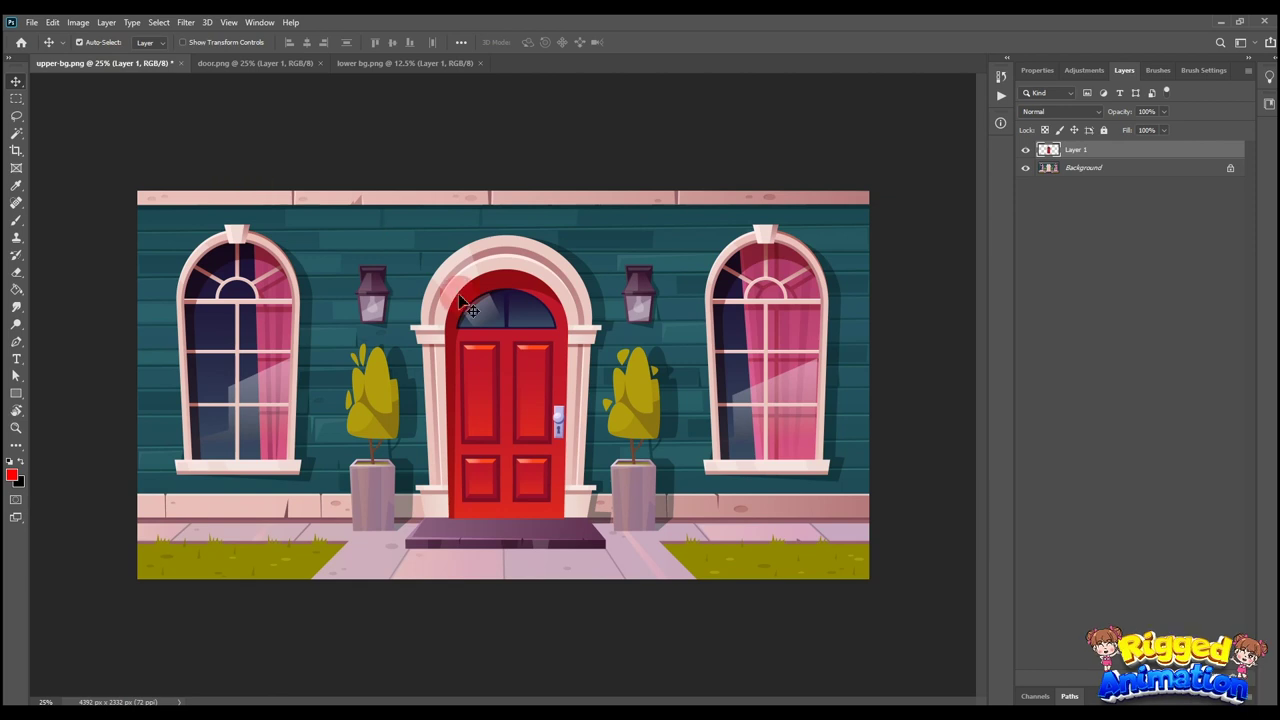
key("ctrl+space")
mouse_move(528, 342)
left_mouse_down()
mouse_move(517, 329)
mouse_move(543, 351)
left_mouse_up()
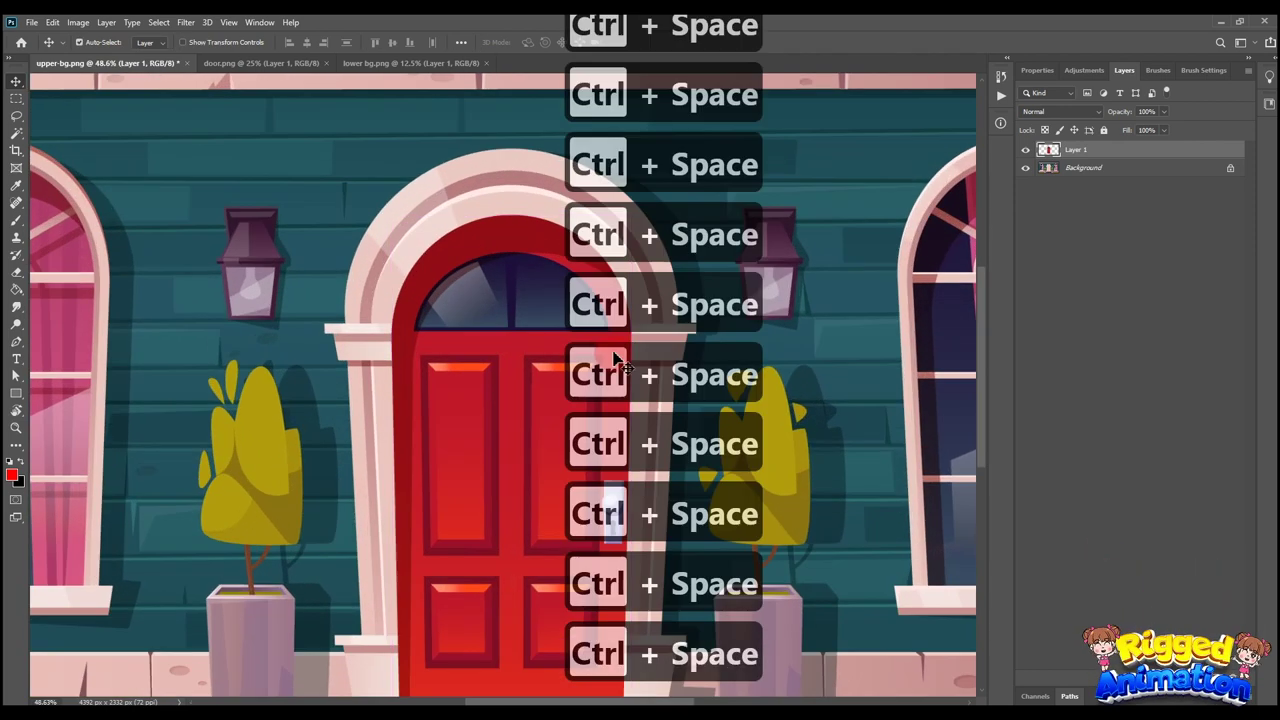
Step: Unlock the house-front background layer and cut a door-shaped opening in it, using the door layer's outline as the selection
left_click(1230, 168)
key("ctrl+space")
left_click_drag(594, 466, 559, 426)
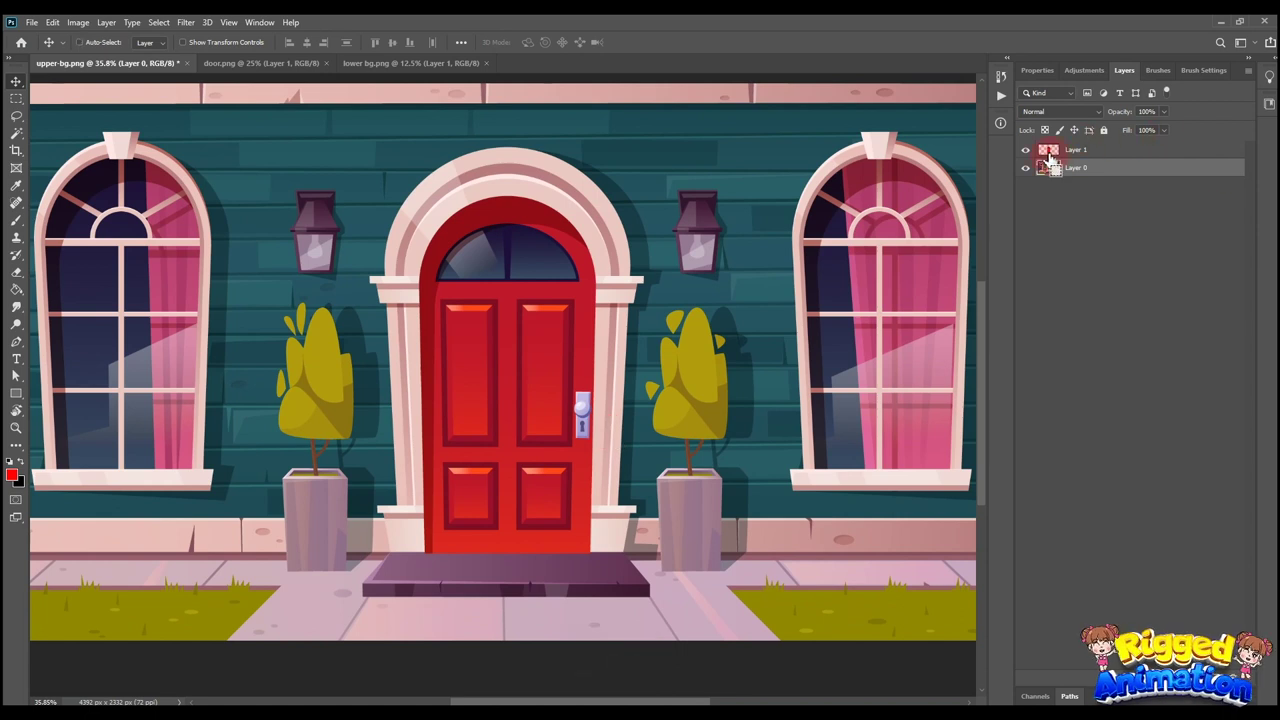
left_click(1073, 172)
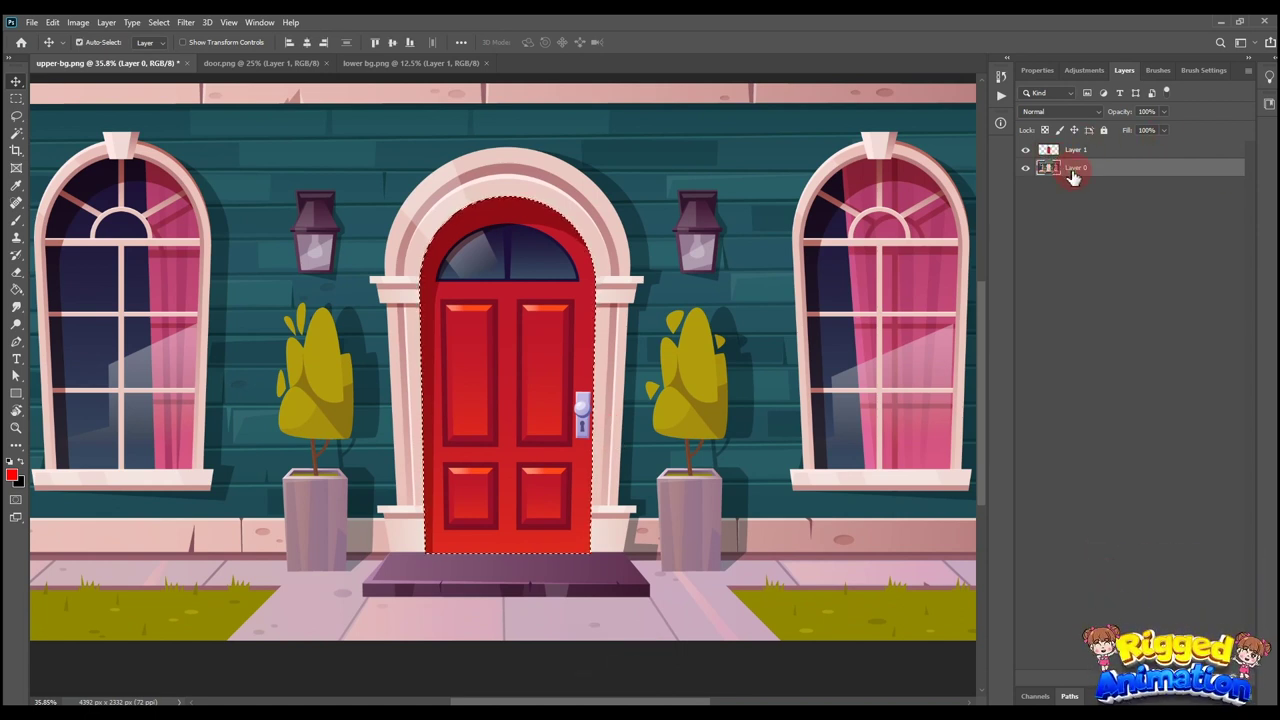
left_click(1026, 150)
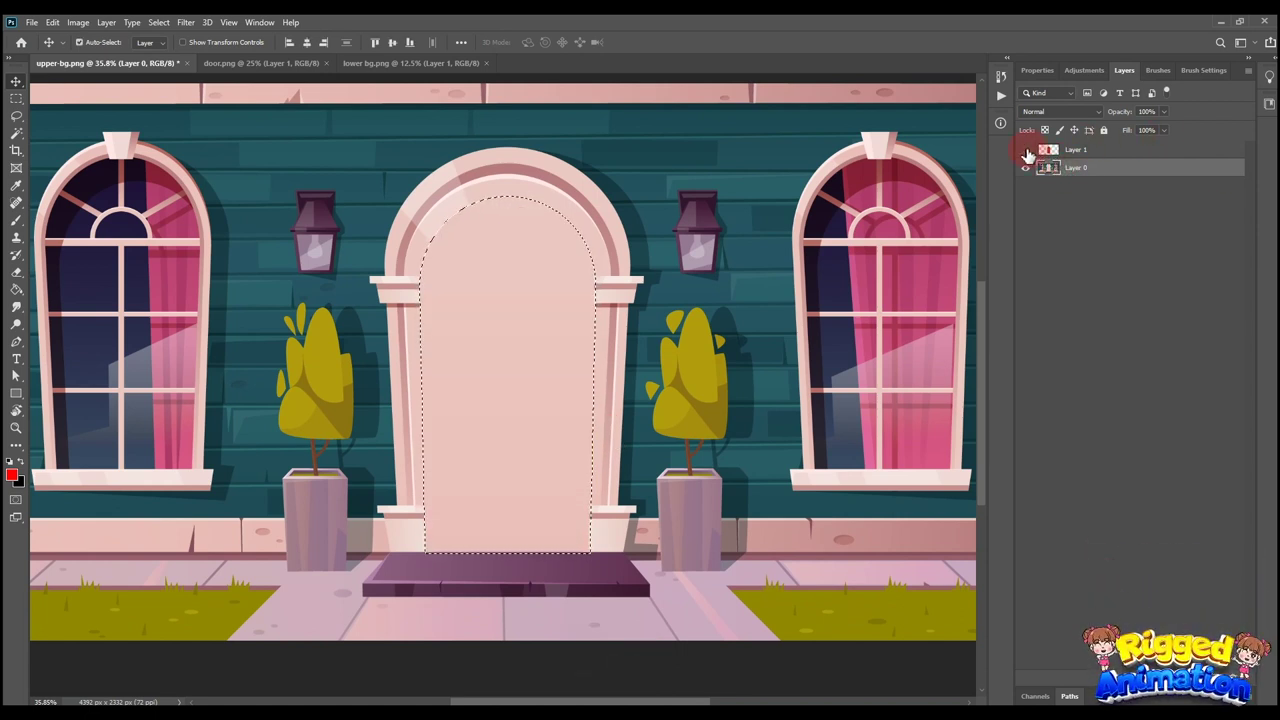
key("BackSpace")
key("ctrl+d")
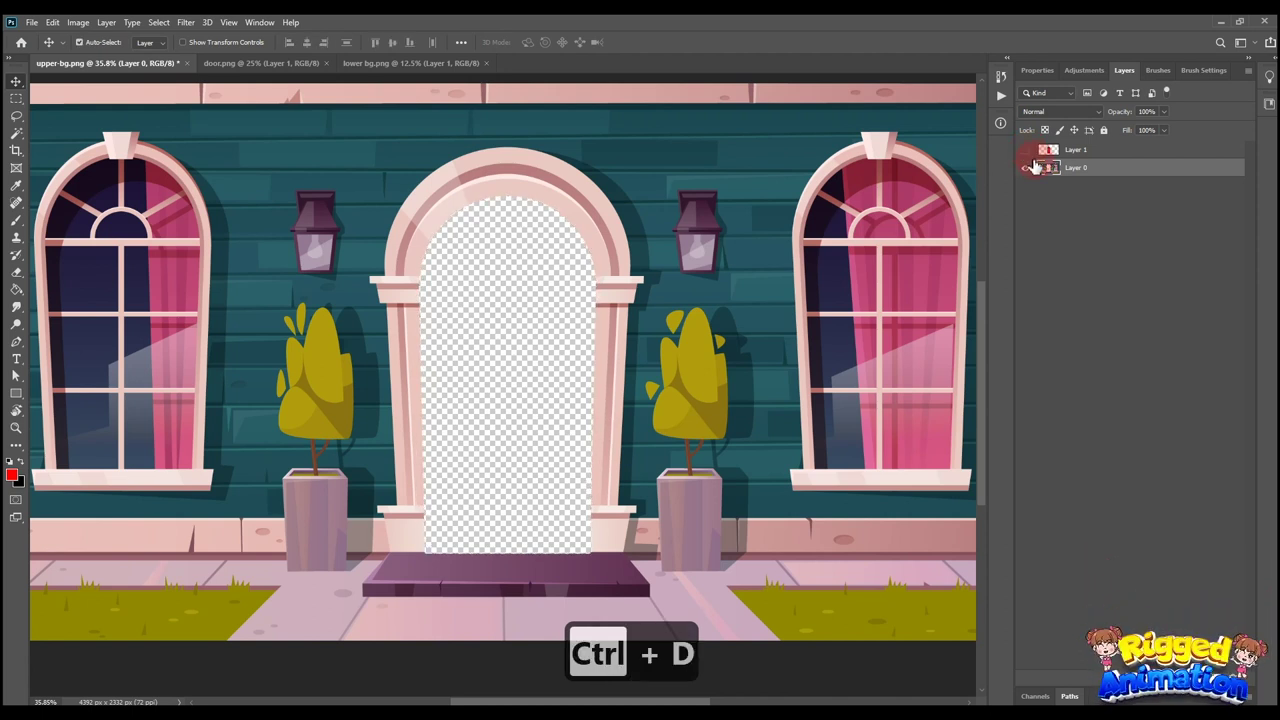
left_click(1025, 152)
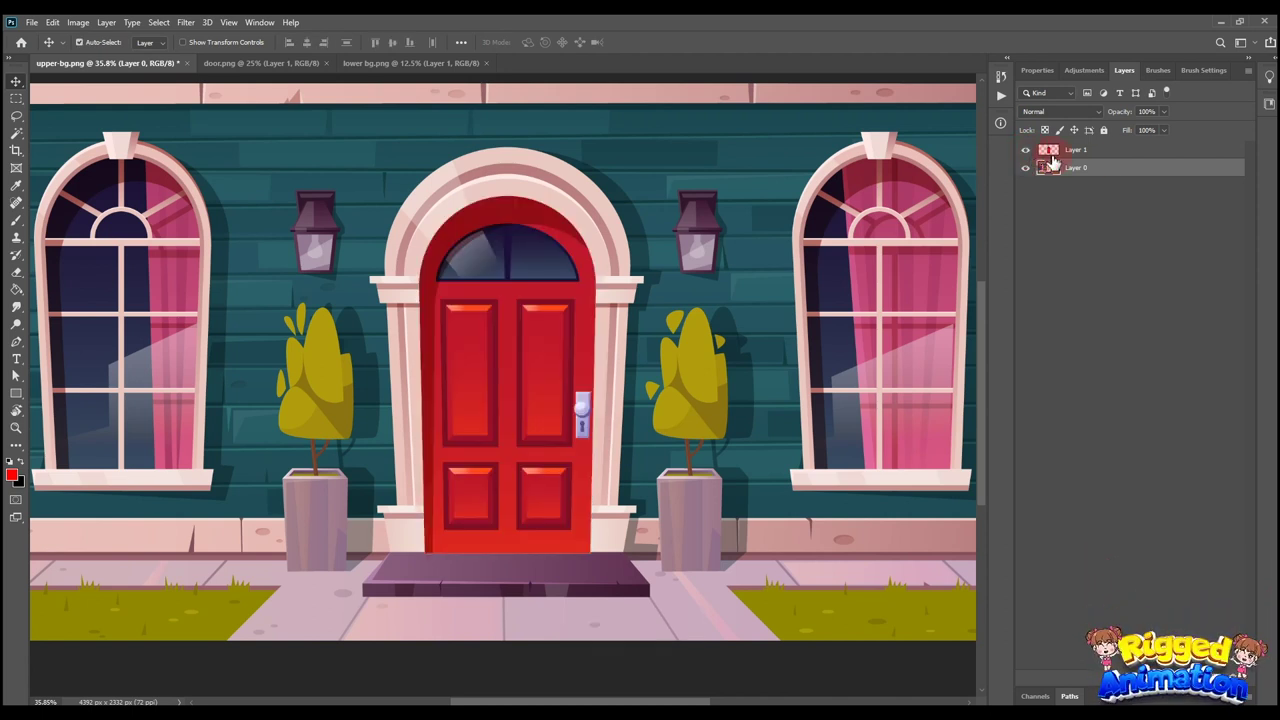
Step: Copy the living-room image from lower bg.png into the upper-bg document and place its layer beneath the house front
left_click(388, 64)
left_click_drag(452, 243, 466, 268)
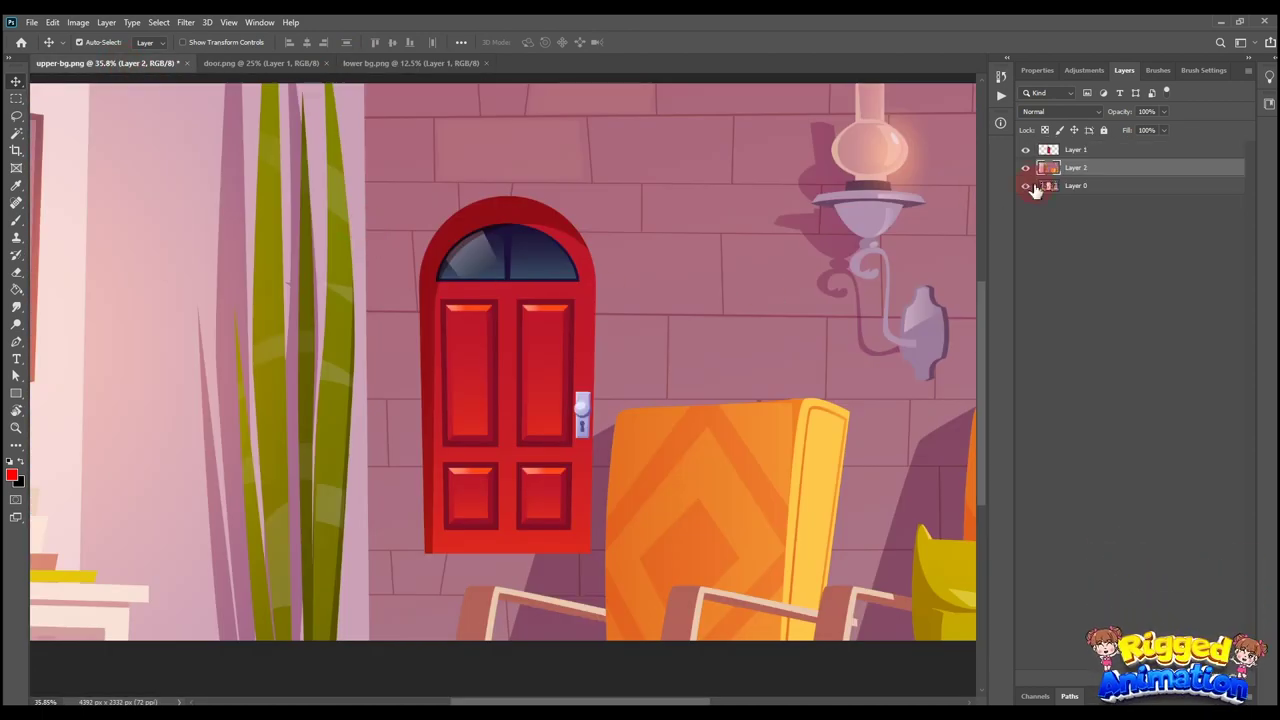
left_click_drag(1090, 172, 1090, 193)
key("ctrl+space")
left_click_drag(765, 392, 623, 345)
key("ctrl+space")
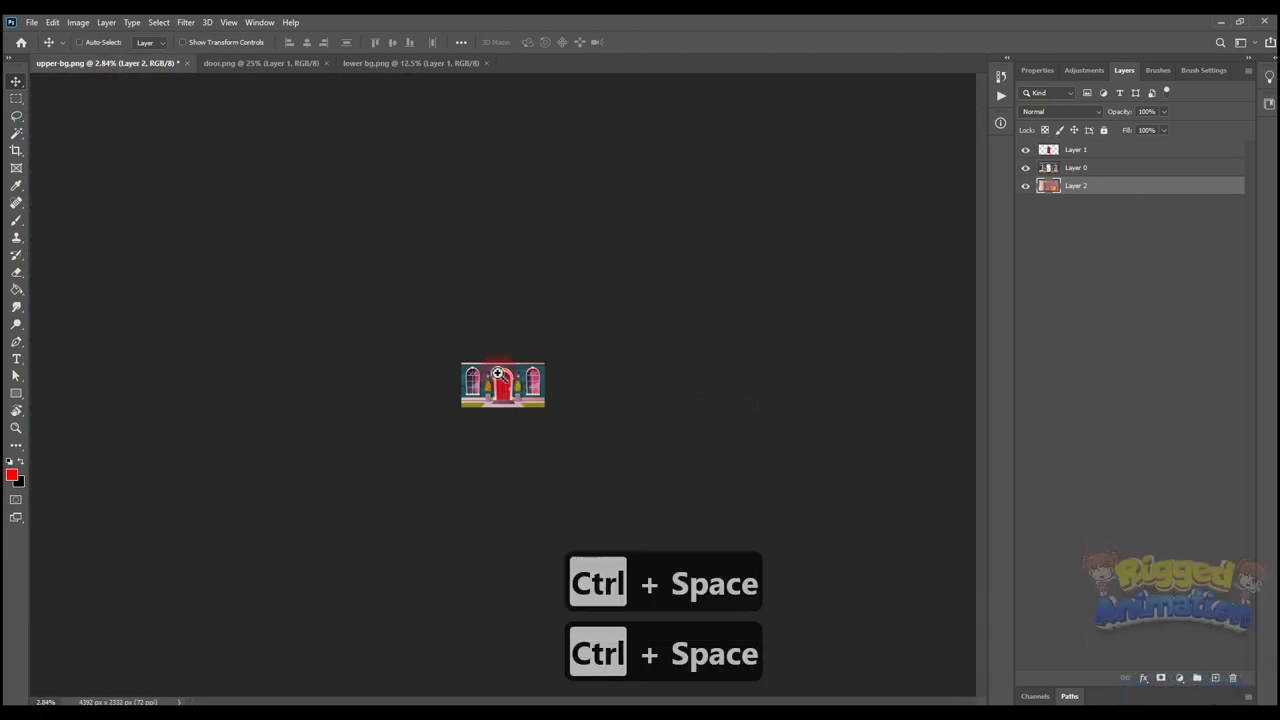
mouse_move(502, 374)
left_mouse_down()
mouse_move(537, 428)
mouse_move(499, 398)
left_mouse_up()
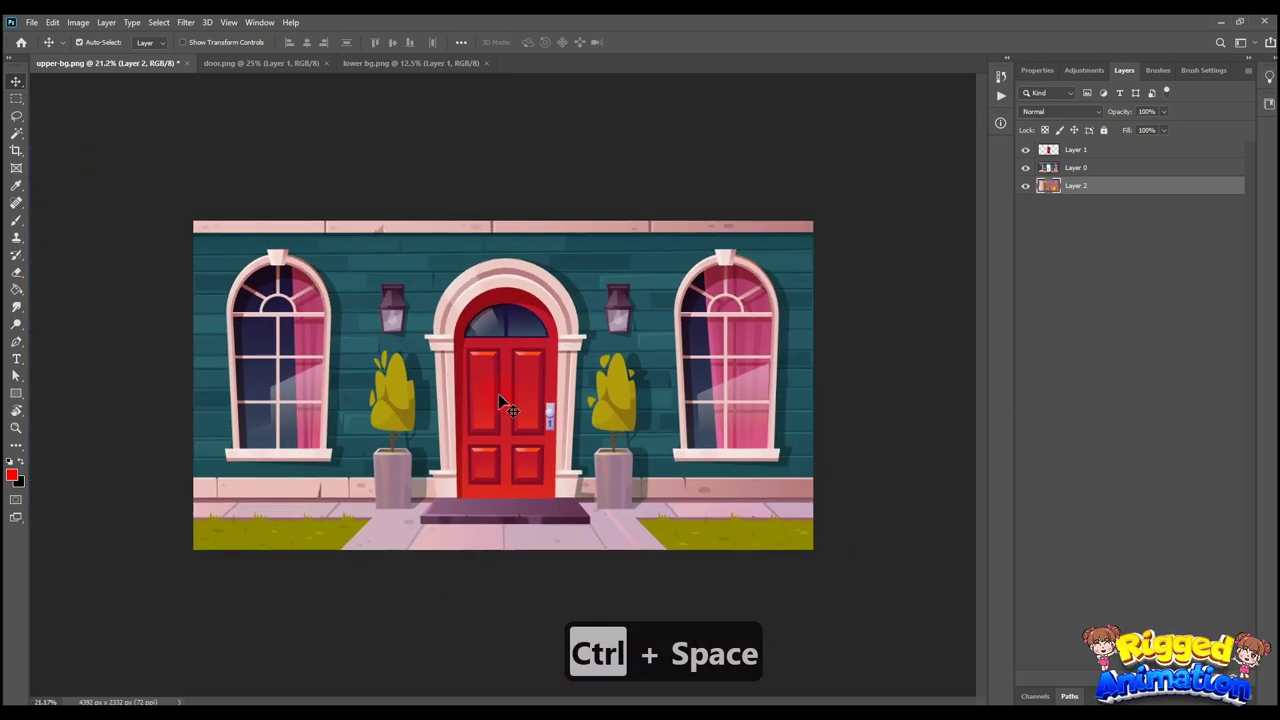
Step: With the house front hidden, scale the living-room layer down proportionally using Free Transform
left_click(1024, 168)
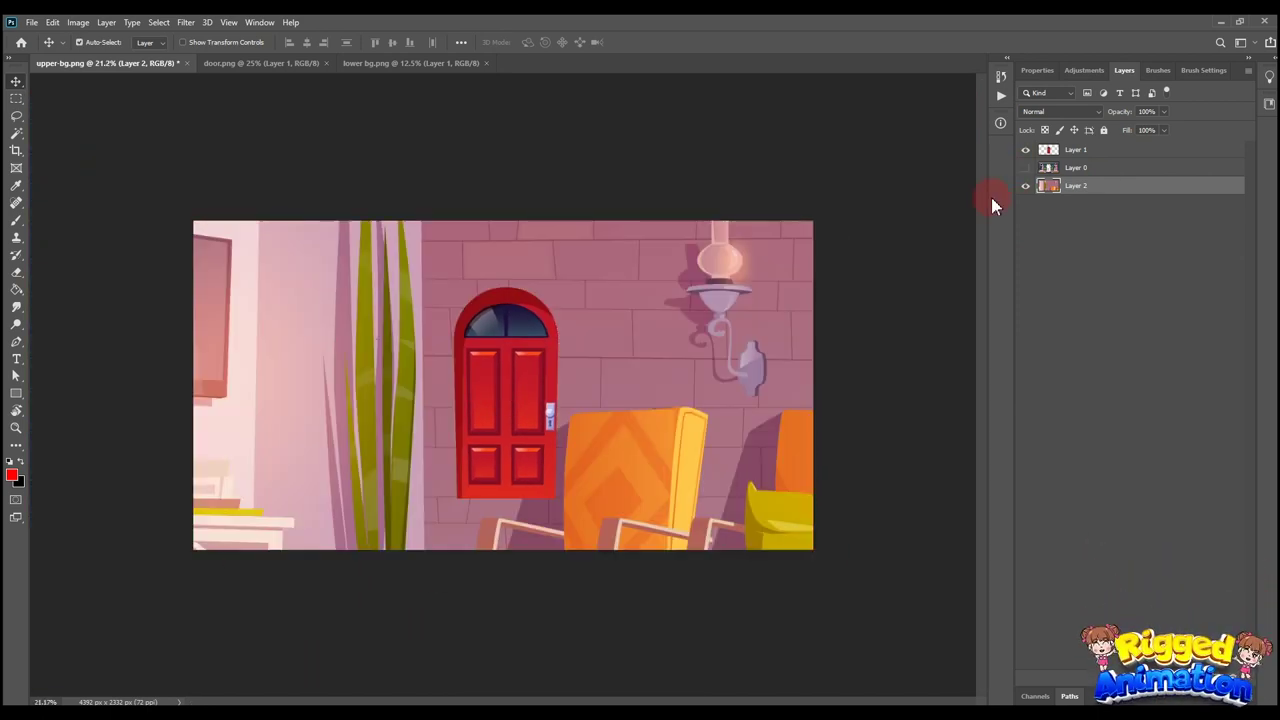
key("ctrl+t")
left_click_drag(756, 366, 631, 331)
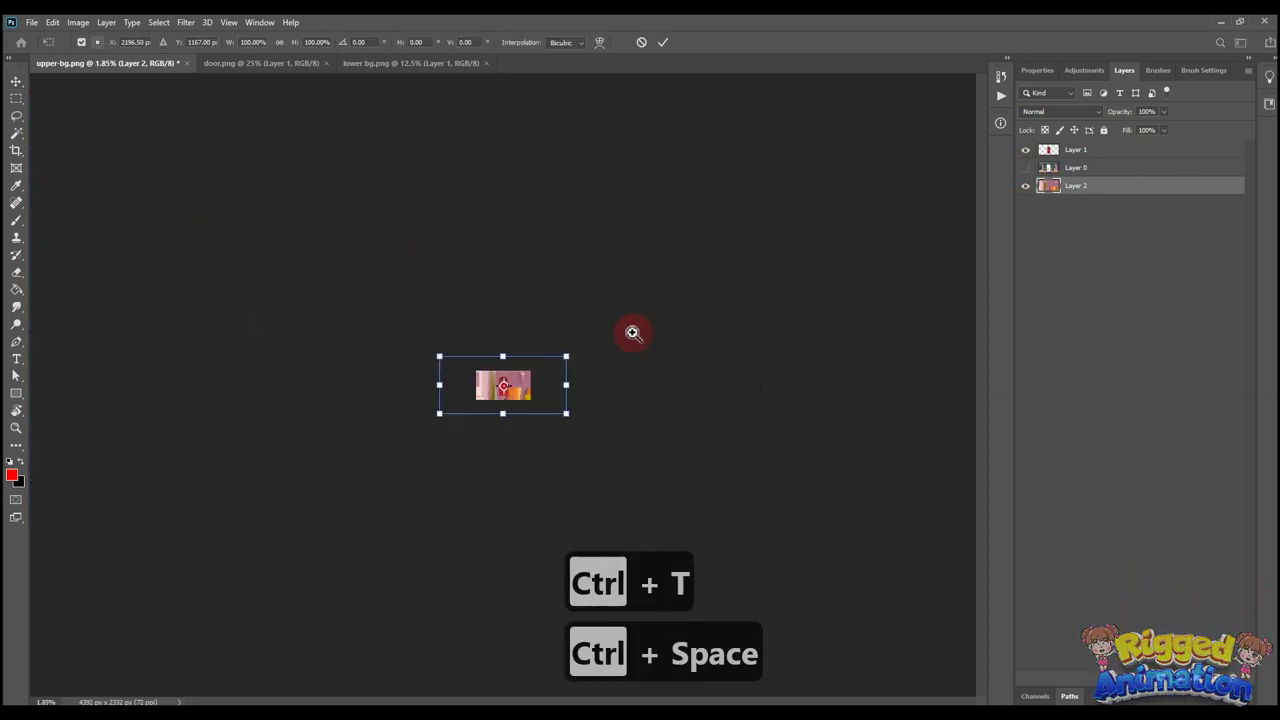
left_click_drag(566, 356, 610, 400)
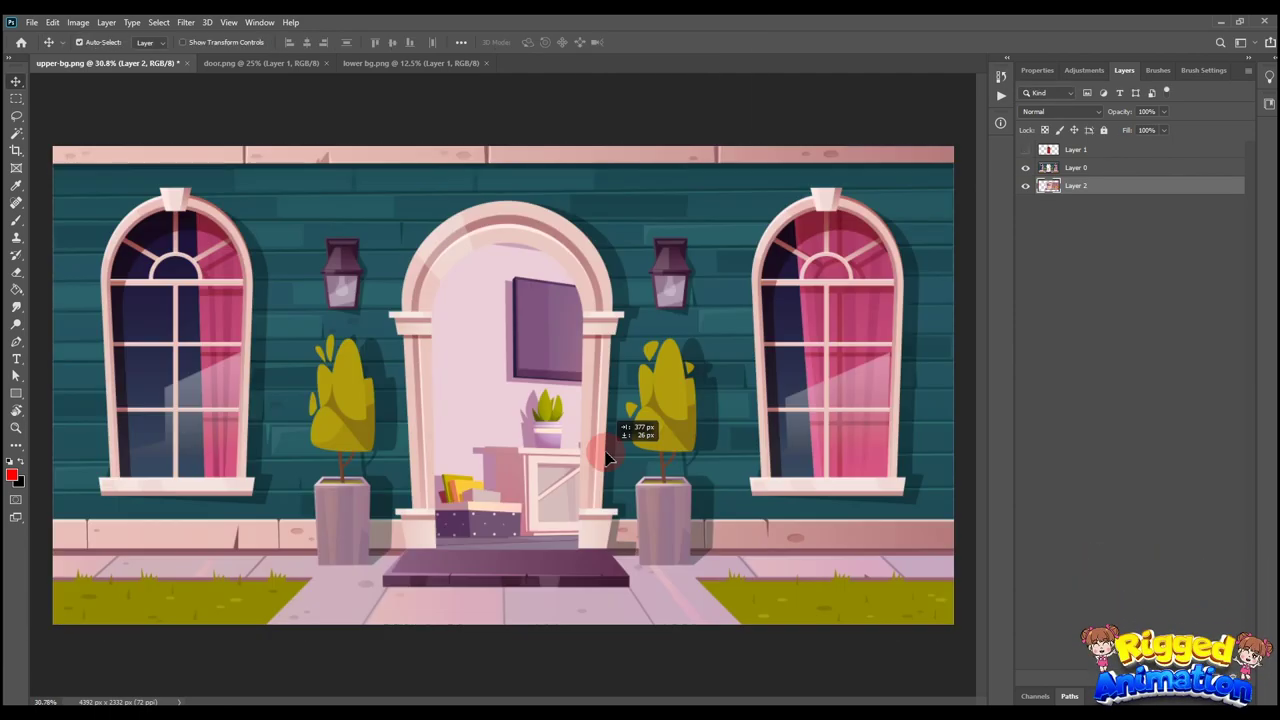
Step: Move the living-room layer so the TV wall, white cabinet and tall potted plant show through the doorway
left_click_drag(600, 457, 631, 449)
key("ctrl+space")
key("ctrl+space")
mouse_move(552, 426)
left_mouse_down()
mouse_move(615, 471)
mouse_move(540, 403)
mouse_move(556, 401)
left_mouse_up()
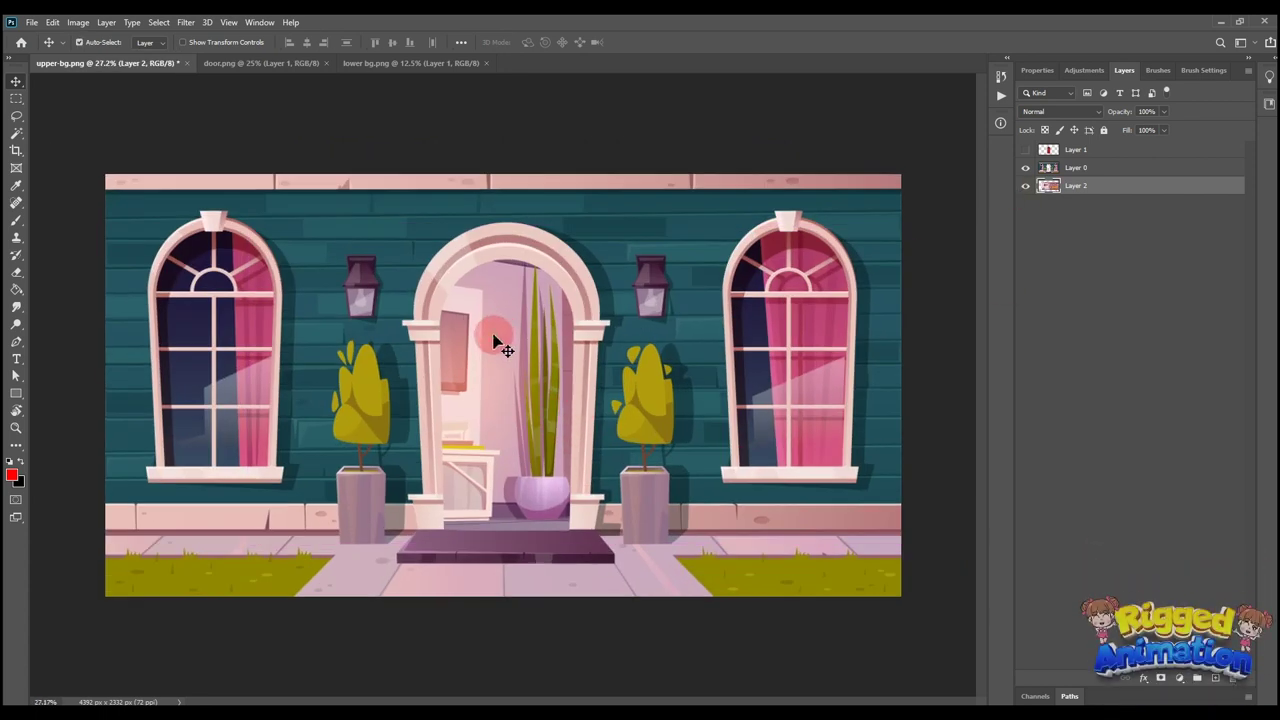
Step: Add a new layer above the living room and set the foreground colour to dark navy blue, about #001236
key("ctrl+shift+n")
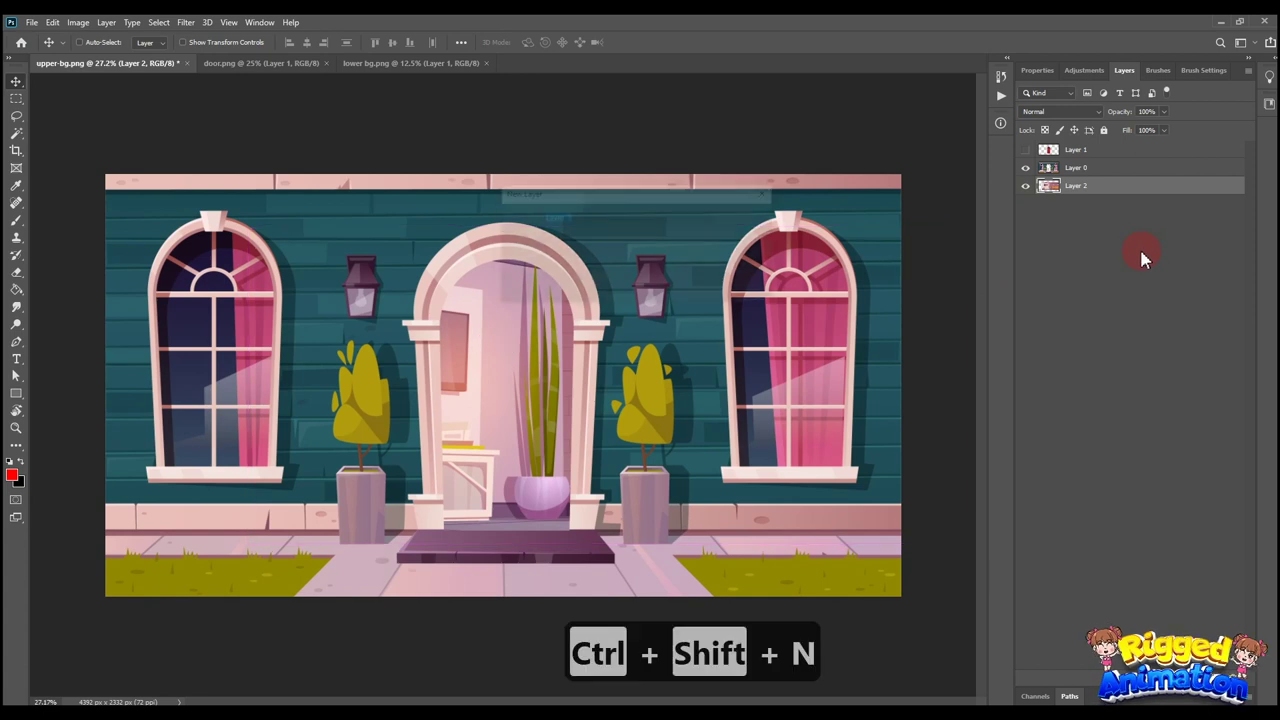
key("Return")
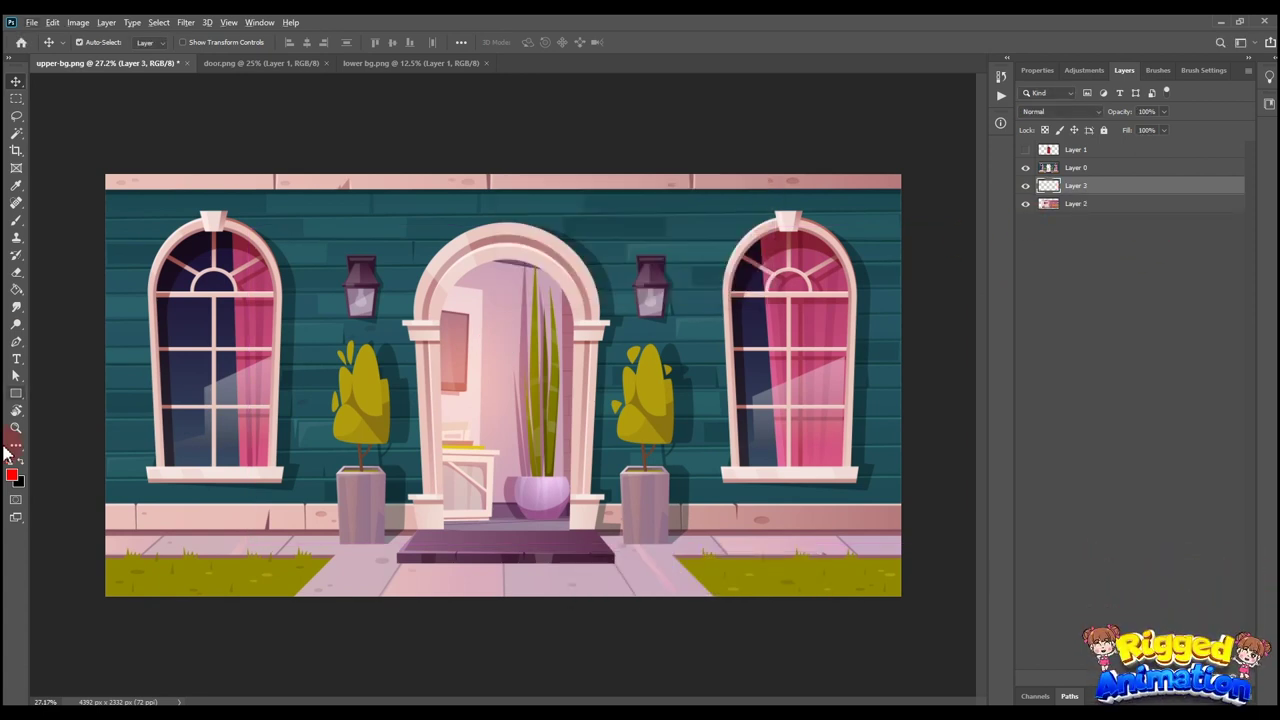
left_click(11, 477)
mouse_move(1041, 241)
left_mouse_down()
mouse_move(1079, 269)
mouse_move(1096, 207)
left_mouse_up()
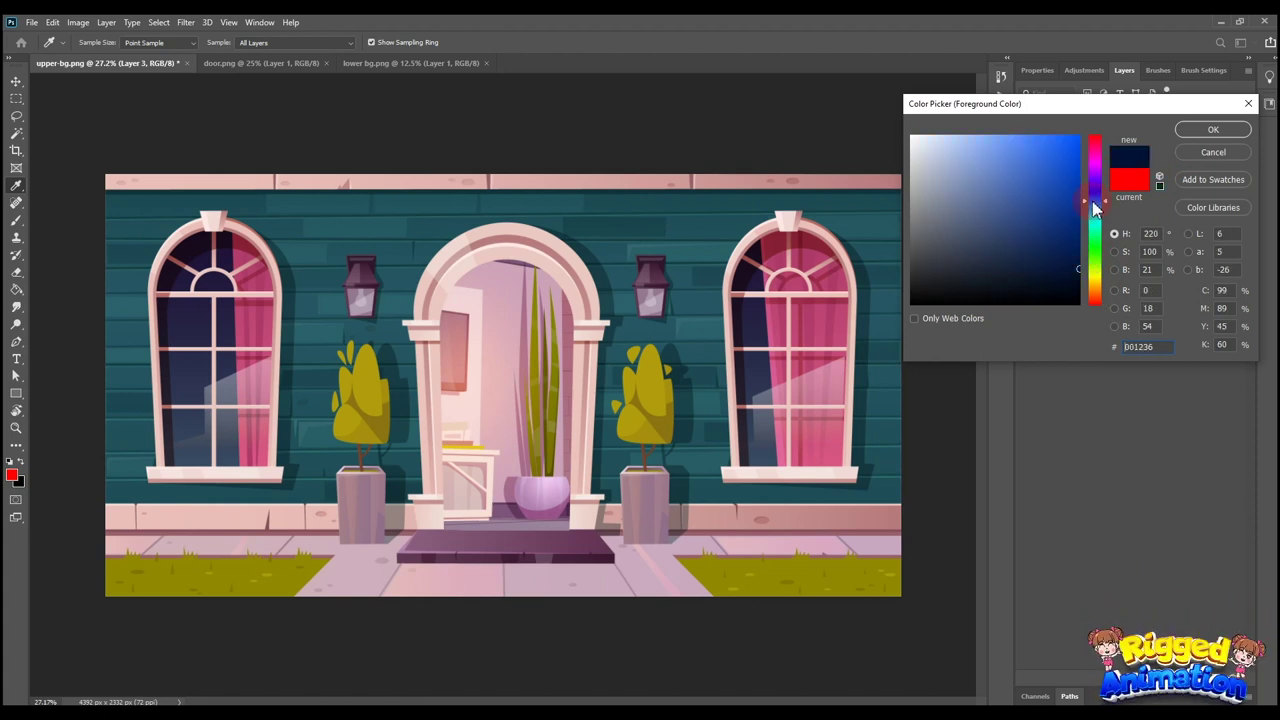
left_click(1195, 140)
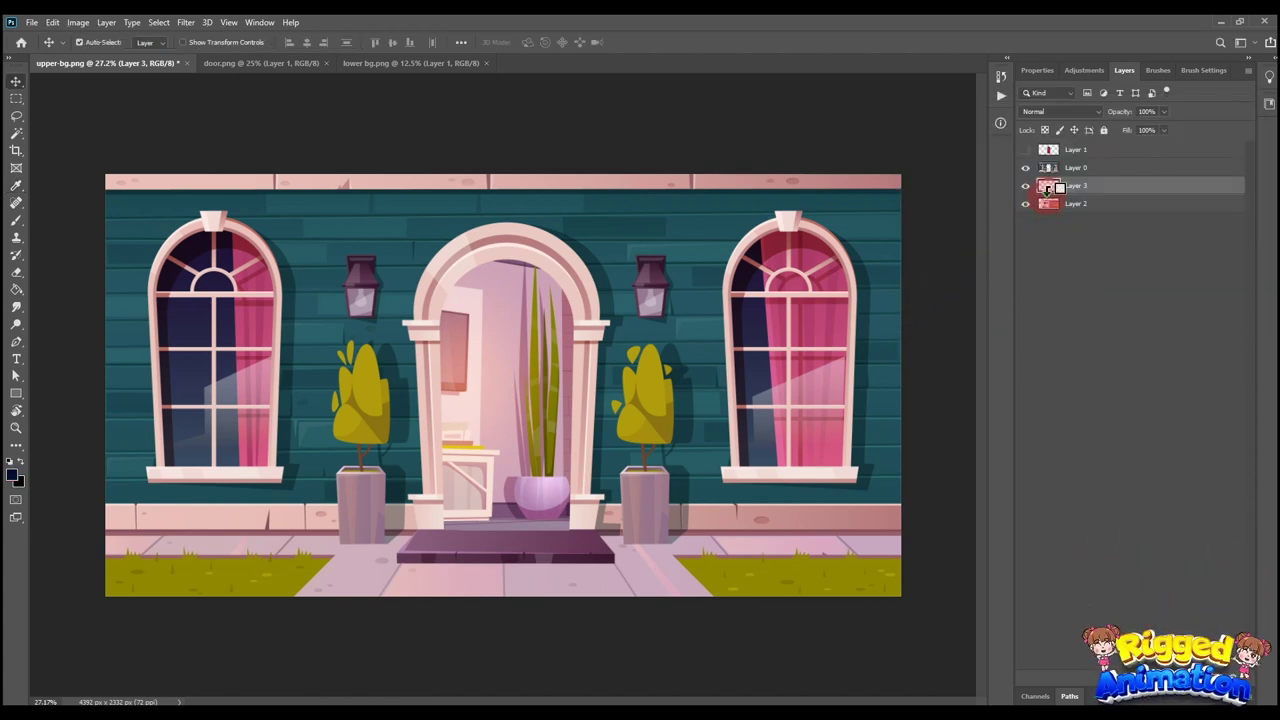
Step: Clip the new layer to the living room, fill it with the navy blue and set its blend mode to Soft Light
key("g")
left_click(514, 363)
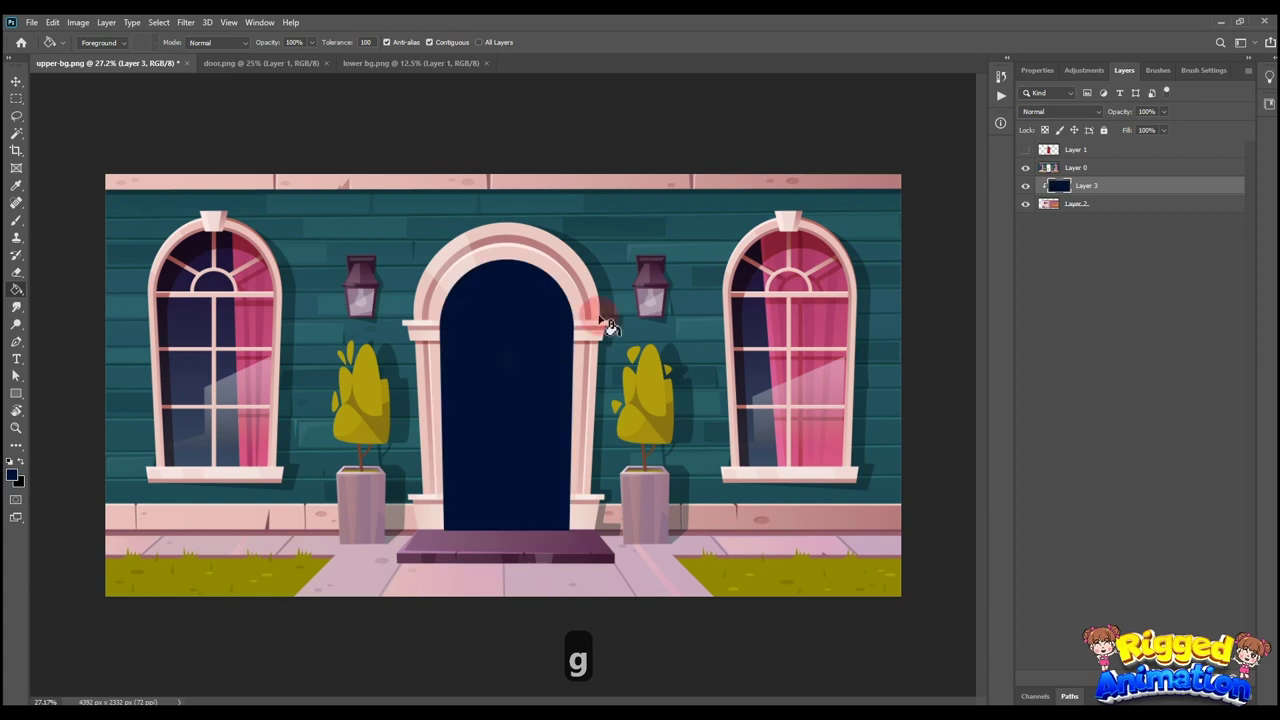
left_click(1040, 112)
left_click(1053, 116)
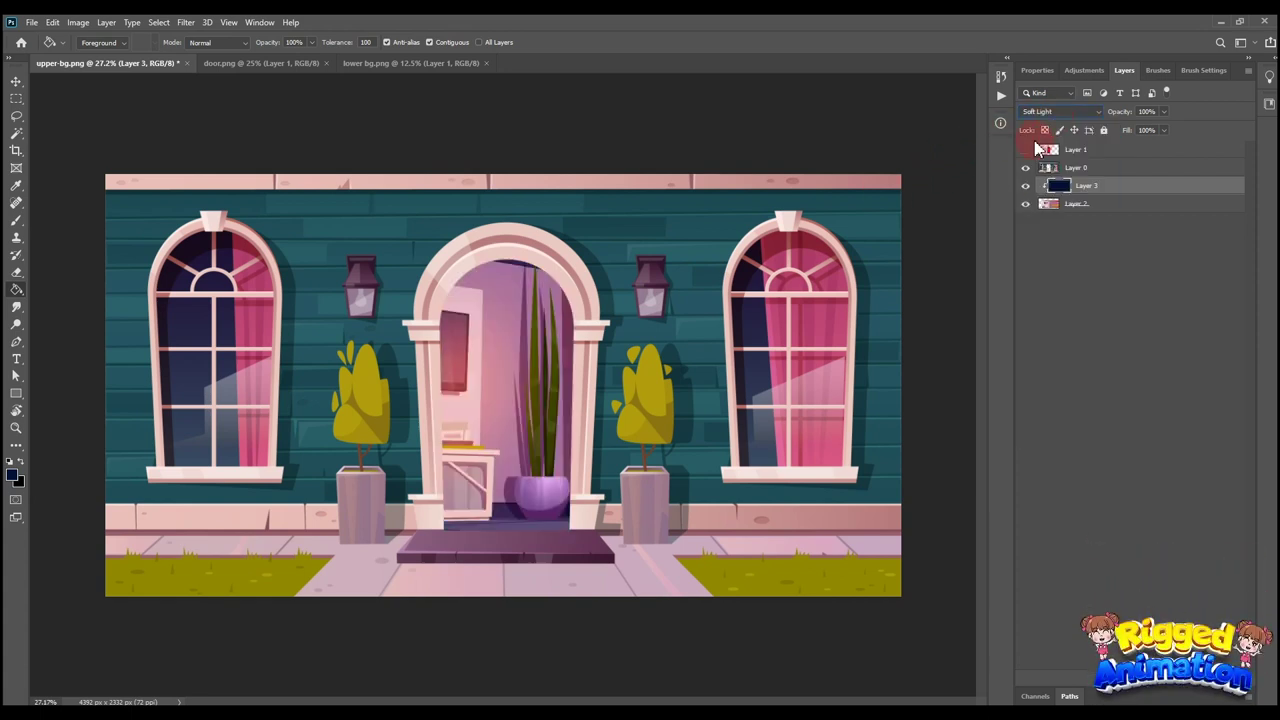
left_click(1026, 186)
left_click(1026, 186)
Step: Merge the navy tint layer and the living-room layer into one layer
key("v")
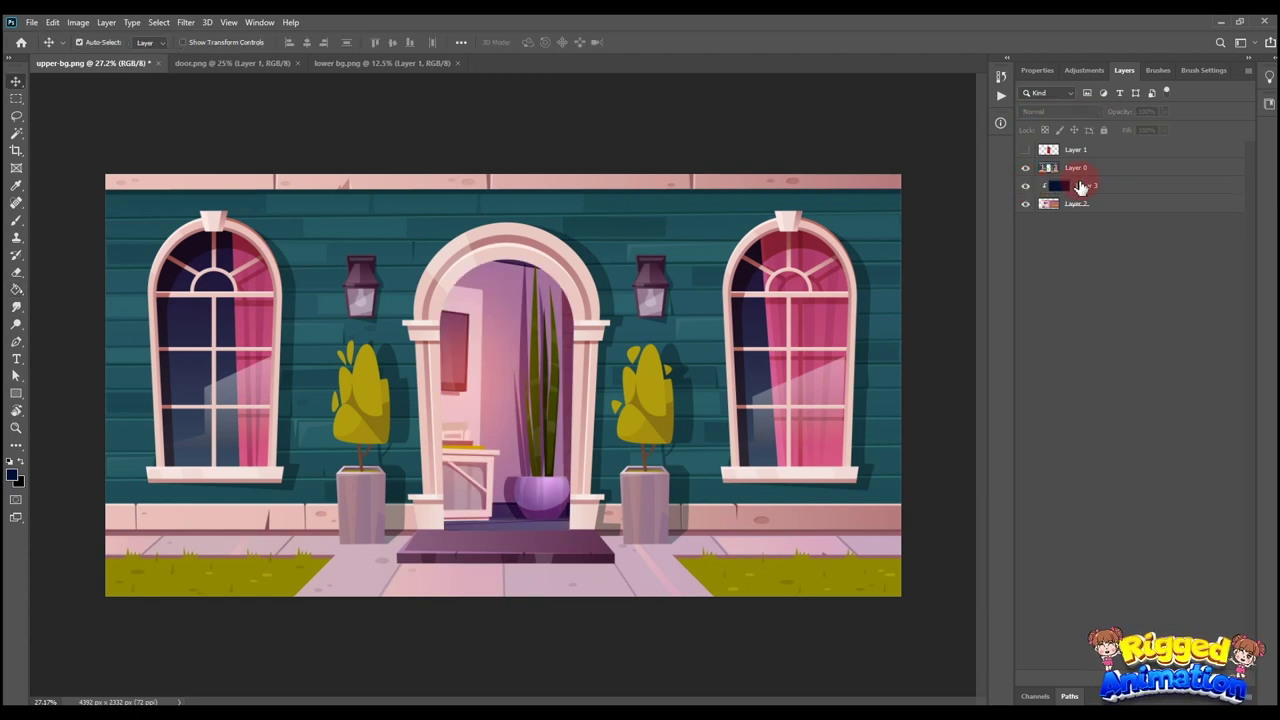
left_click(1090, 205, "shift")
key("ctrl+e")
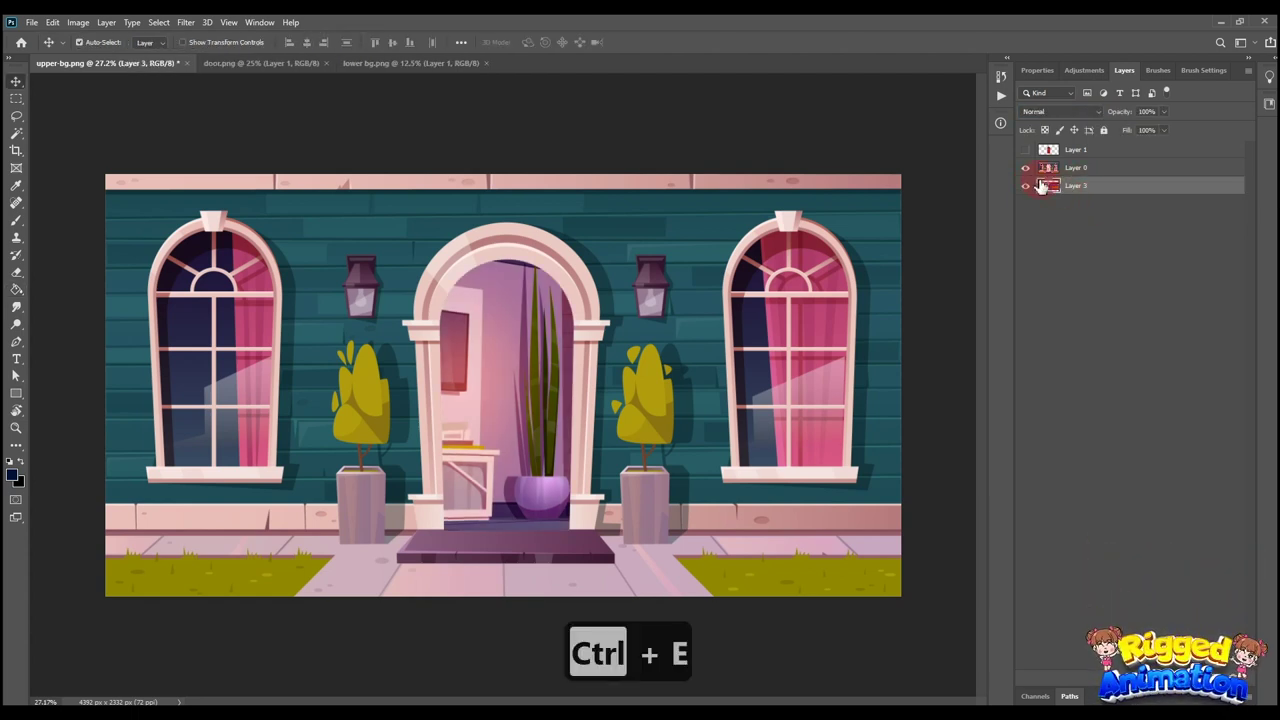
left_click(1027, 187)
left_click(1027, 187)
Step: Show and select the door layer, and hide the house-front and living-room layers to isolate the door
left_click(1025, 150)
left_click(1077, 151)
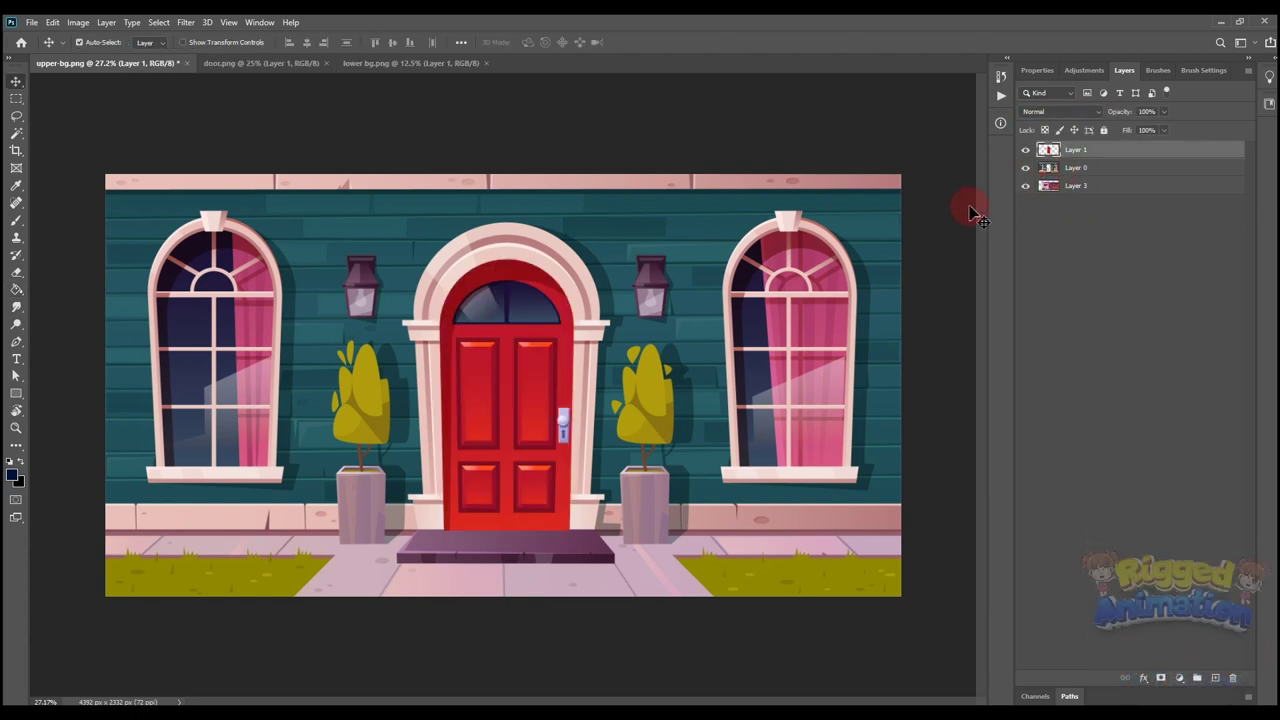
left_click(1027, 169)
left_click(1027, 186)
key("ctrl+space")
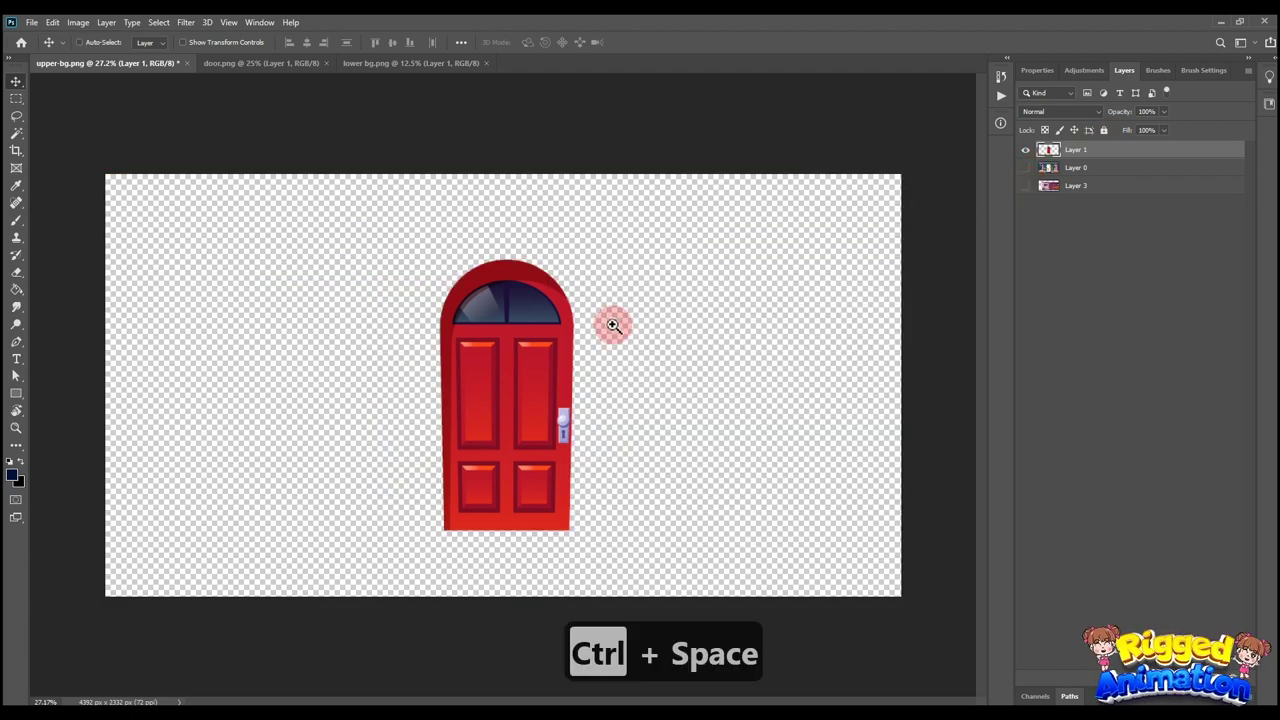
mouse_move(612, 326)
left_mouse_down()
mouse_move(631, 377)
mouse_move(603, 346)
left_mouse_up()
Step: Duplicate the door slightly to the right of the original and place the copy's layer beneath the original door layer
left_click(792, 252)
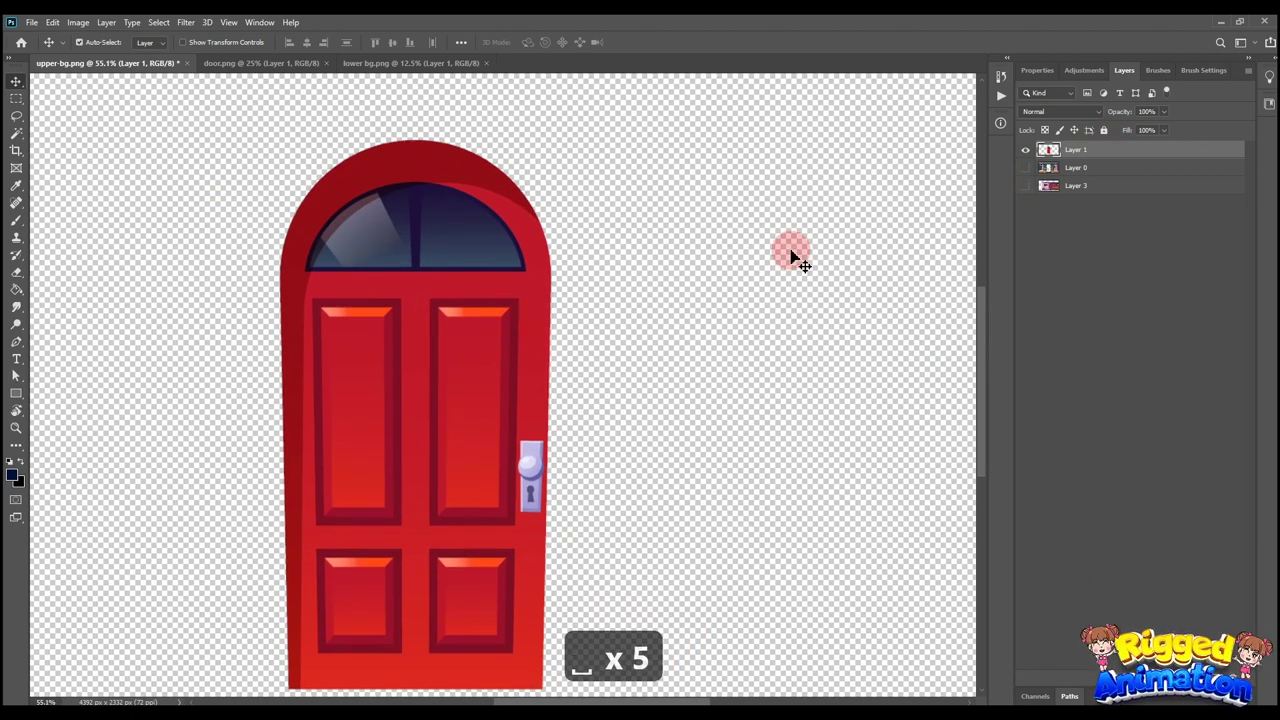
left_click_drag(407, 373, 430, 375)
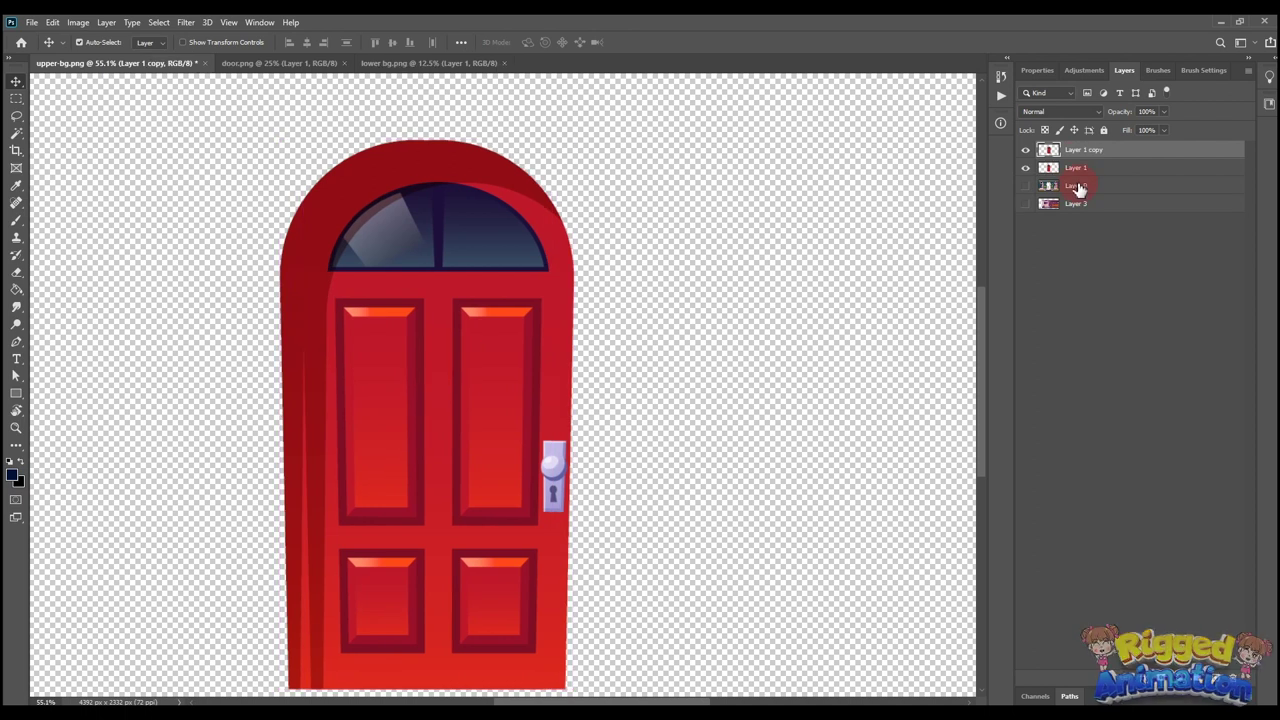
left_click_drag(1080, 156, 1080, 172)
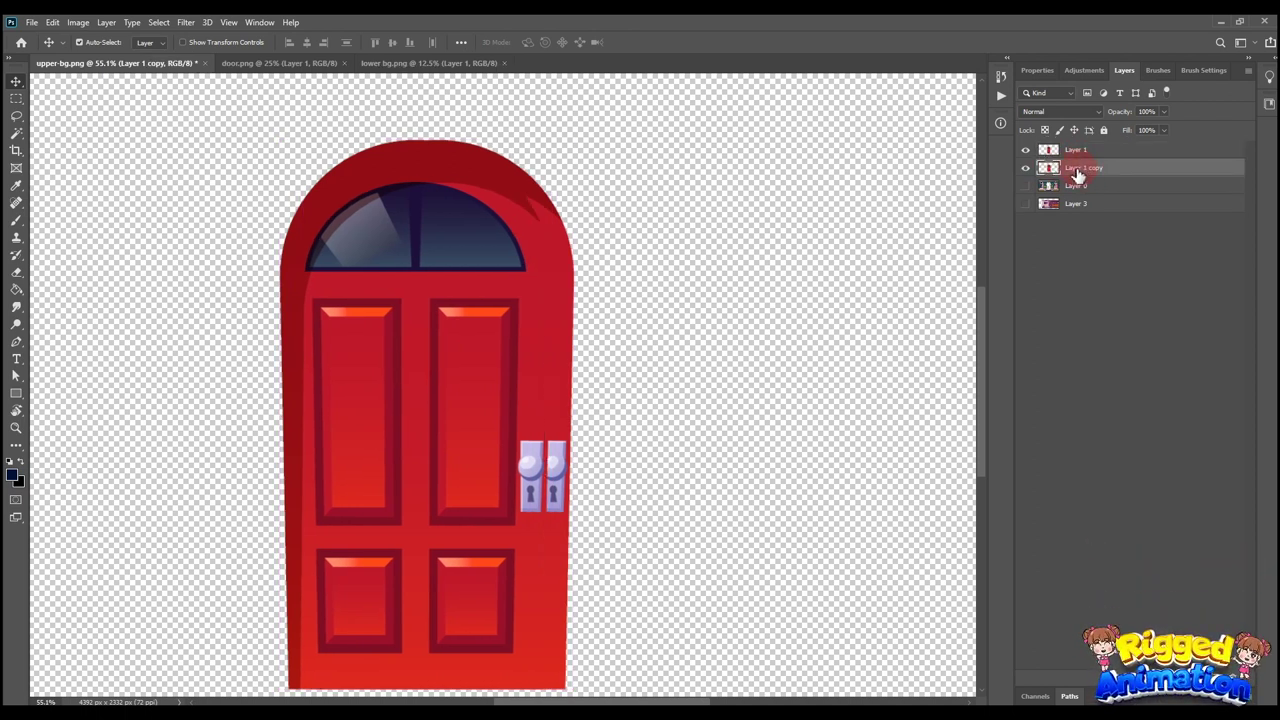
Step: Darken the door copy to solid black with a Hue/Saturation adjustment
key("ctrl+u")
left_click_drag(974, 190, 822, 208)
left_click(1130, 58)
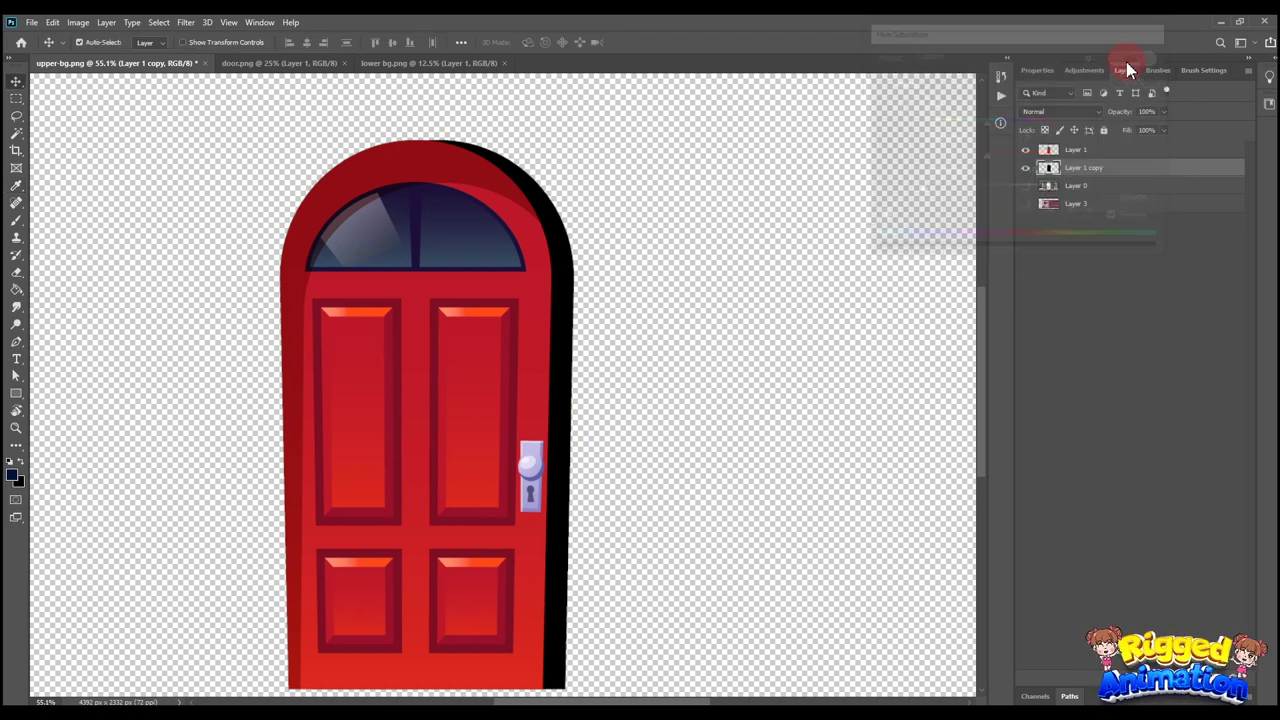
Step: Nudge the black door copy left in small increments to narrow the visible edge beside the door
scroll(780, 410, "down", 1)
key("Left")
key("Left")
key("Left")
key("Left")
key("Left")
key("Left")
key("Left")
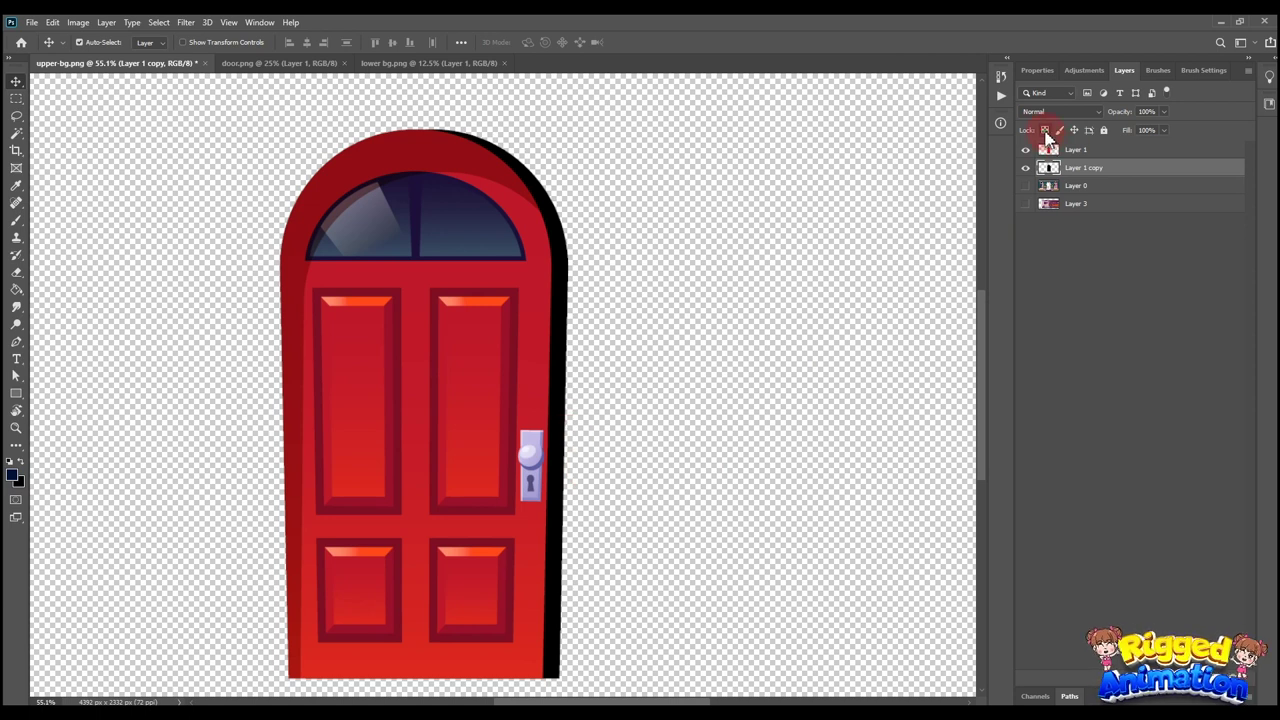
Step: Lock the door copy's transparent pixels and fill it with a very dark red using the Paint Bucket
left_click(12, 476)
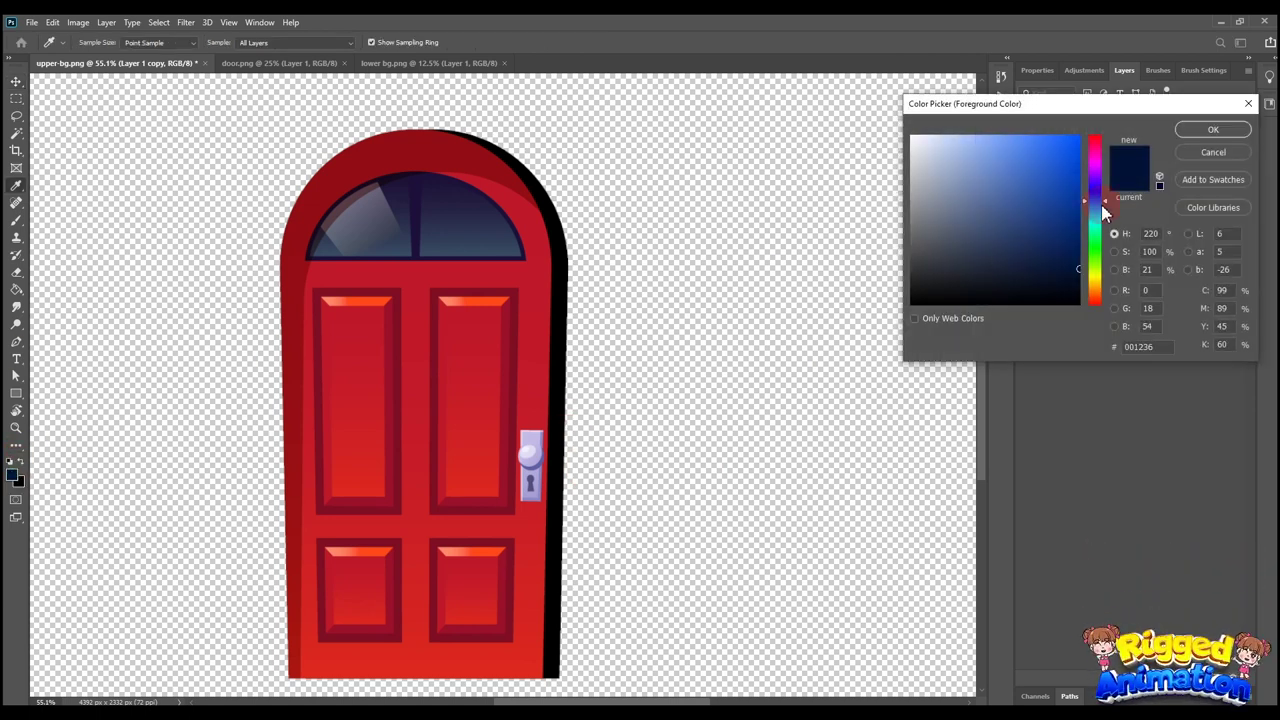
left_click(1218, 133)
key("g")
left_click(567, 377)
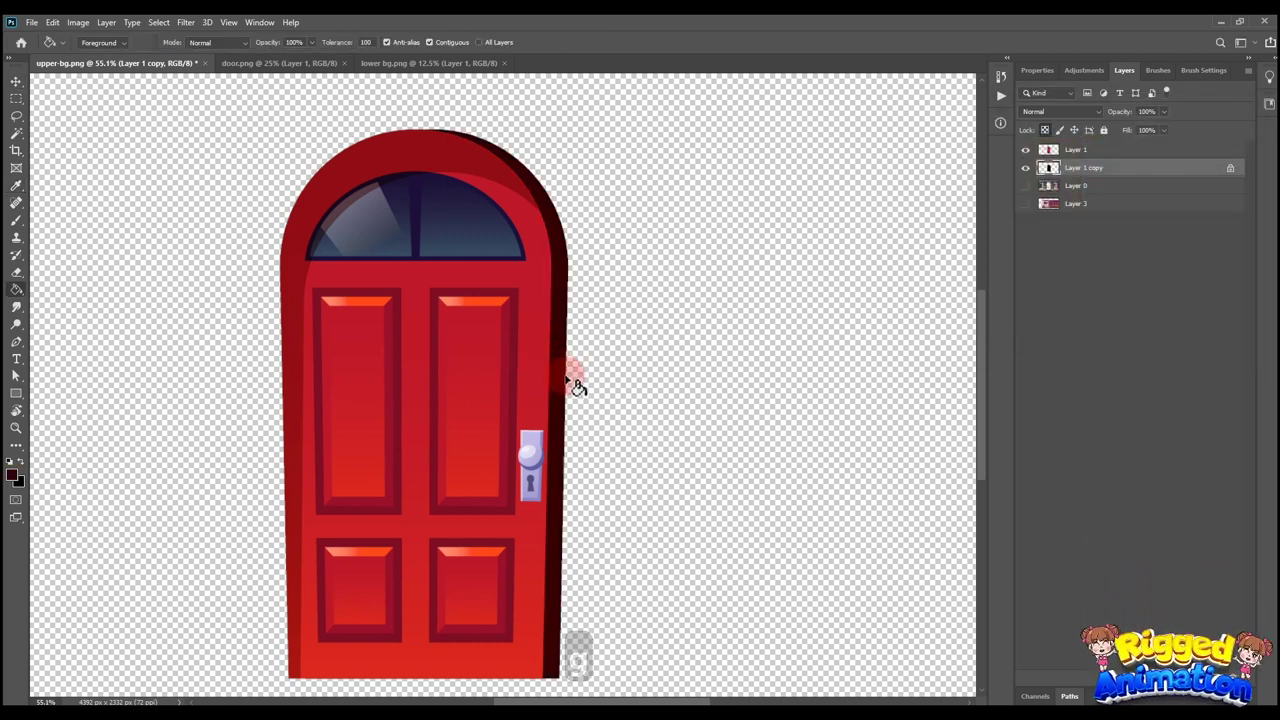
Step: Cut a diagonal bevel off the lower-right corner of the dark door edge using a Pen path selection, and deselect
key("b")
scroll(600, 507, "down", 1)
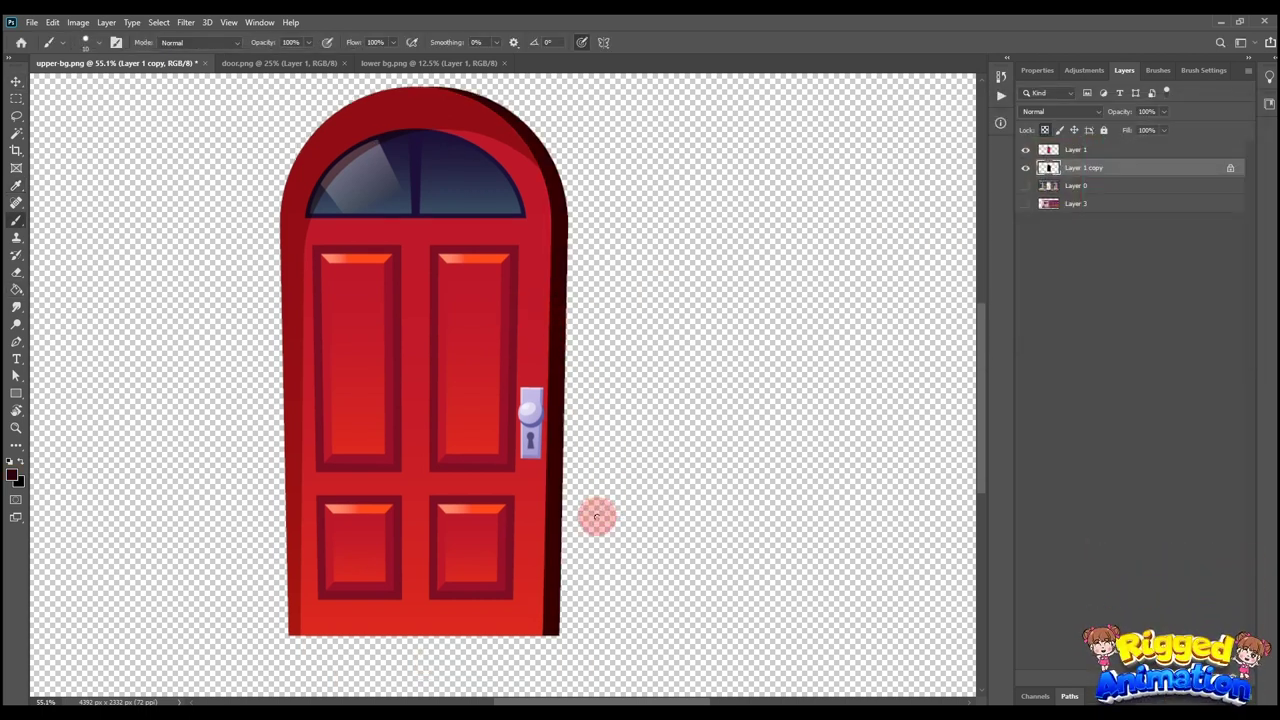
key("p")
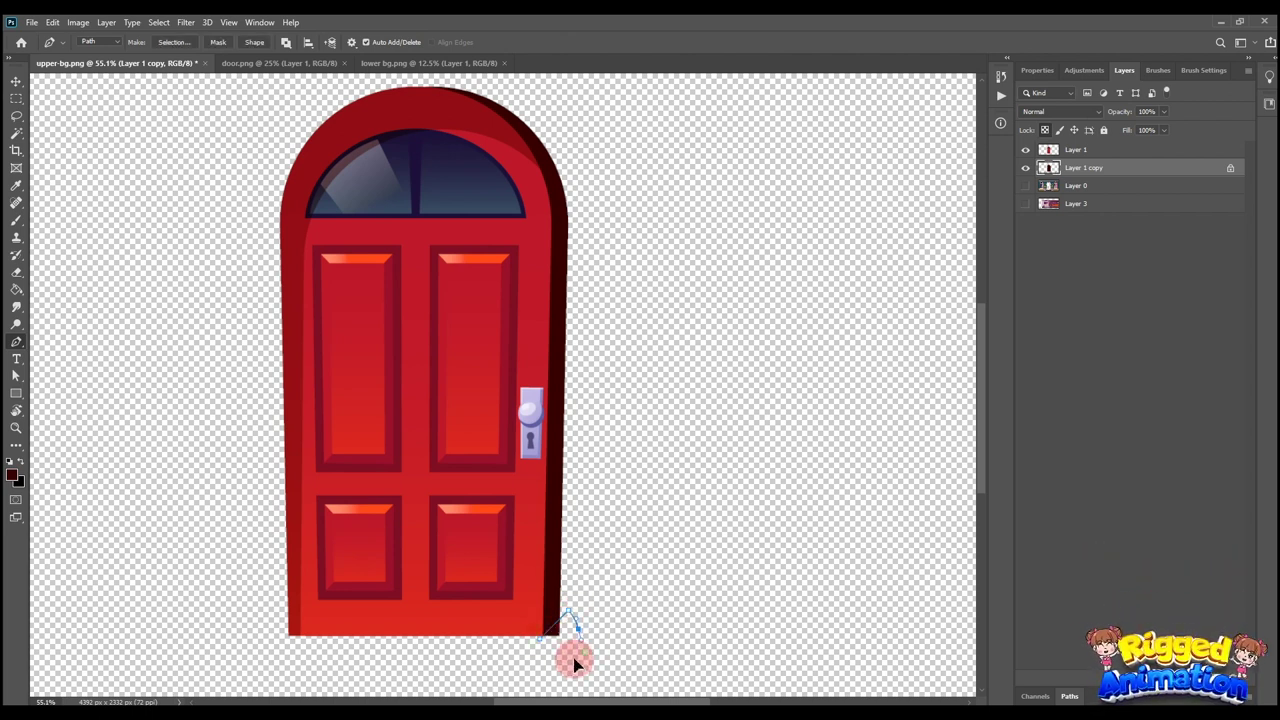
left_click(577, 660)
left_click(514, 660)
key("ctrl+Return")
key("BackSpace")
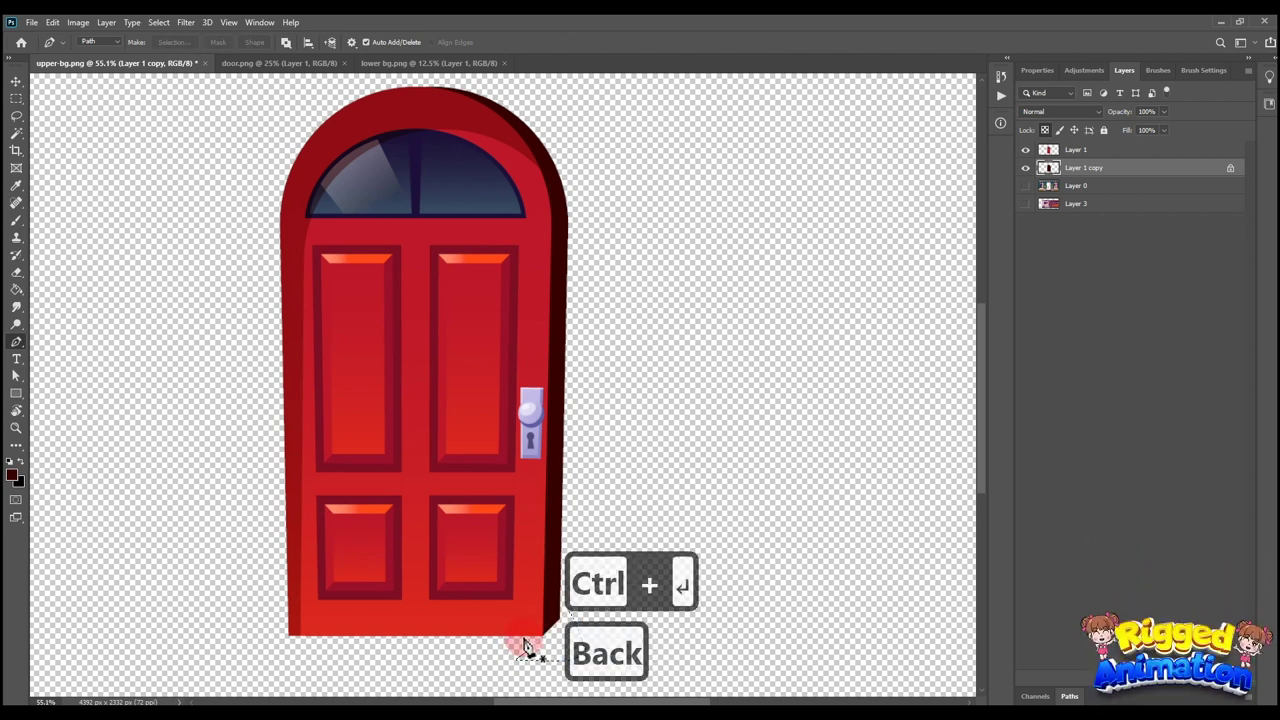
key("ctrl+d")
key("b")
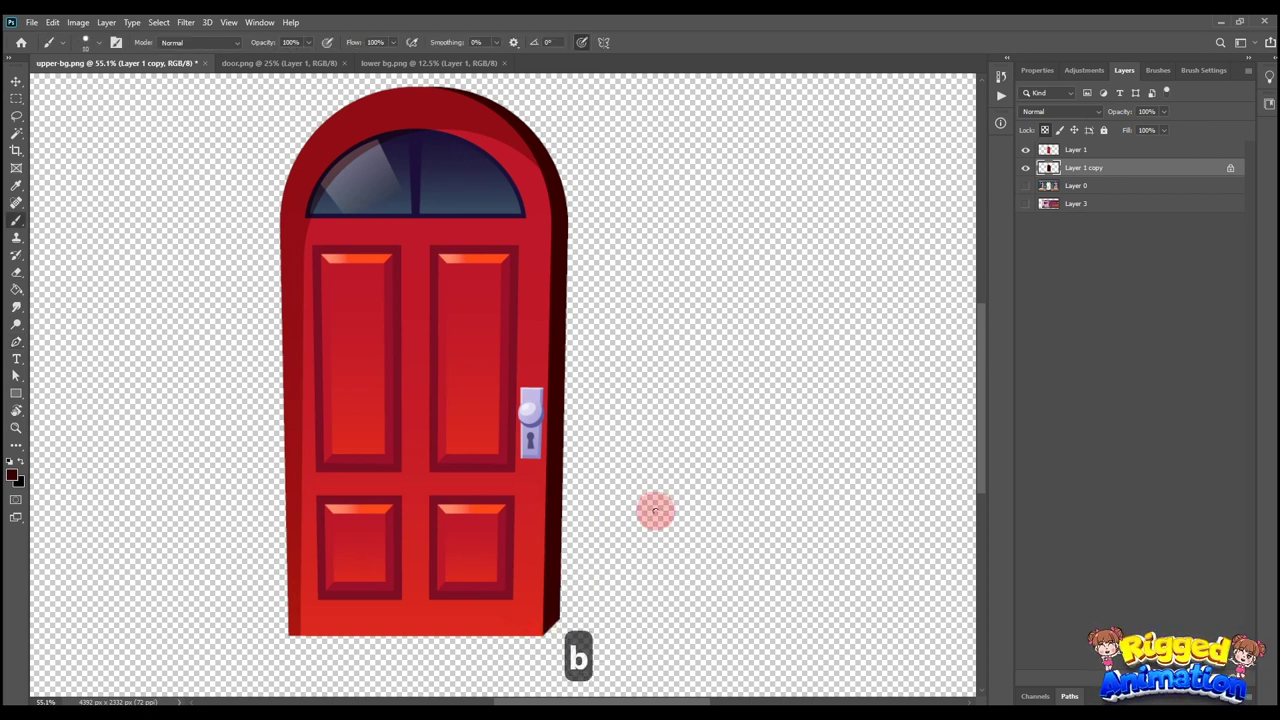
Step: Brighten the dark door edge to a deep red with Hue/Saturation, setting Saturation to +100 and Lightness to +14
key("ctrl+space")
left_click_drag(746, 503, 737, 466)
left_click(1026, 149)
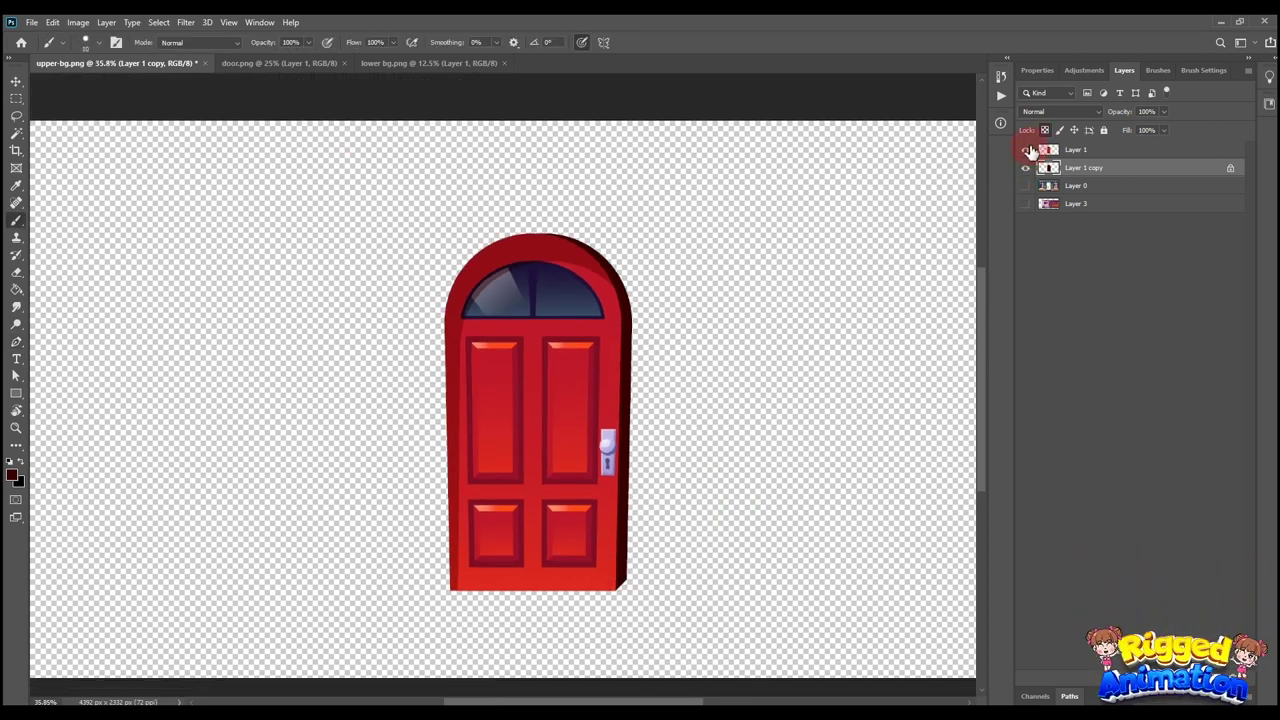
left_click(1028, 151)
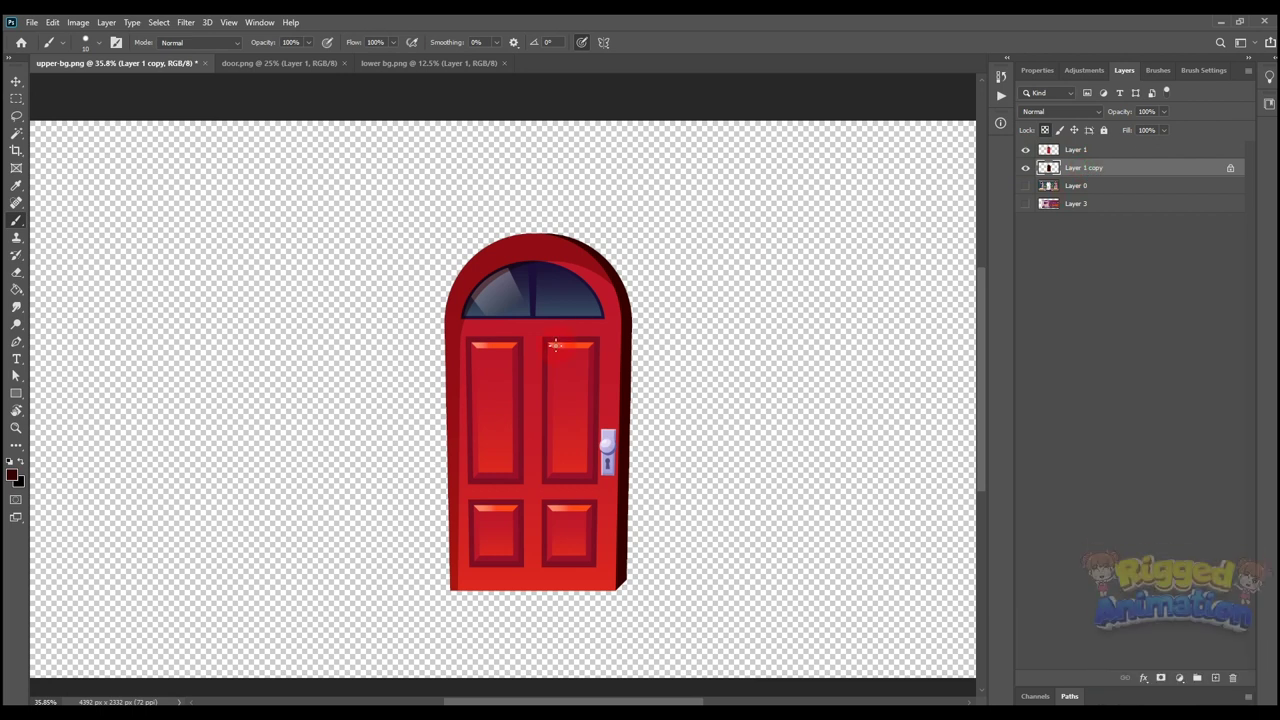
key("ctrl+space")
left_click_drag(605, 372, 634, 382)
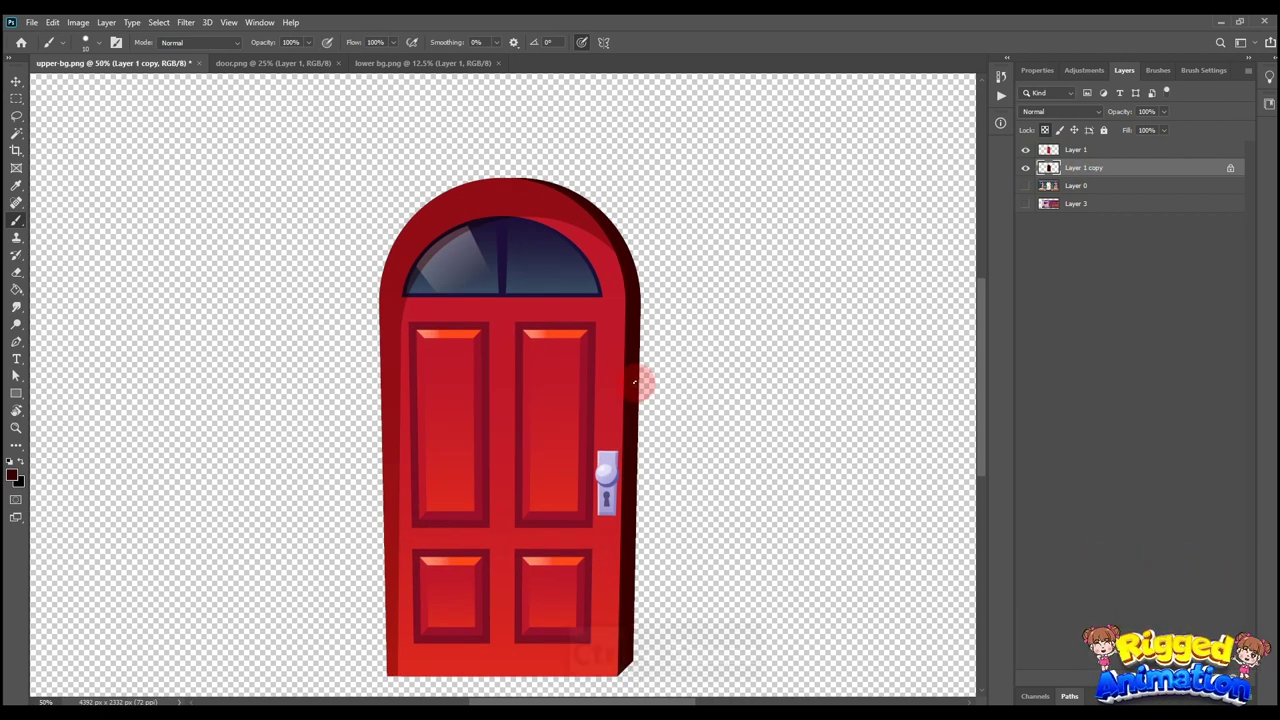
key("ctrl+u")
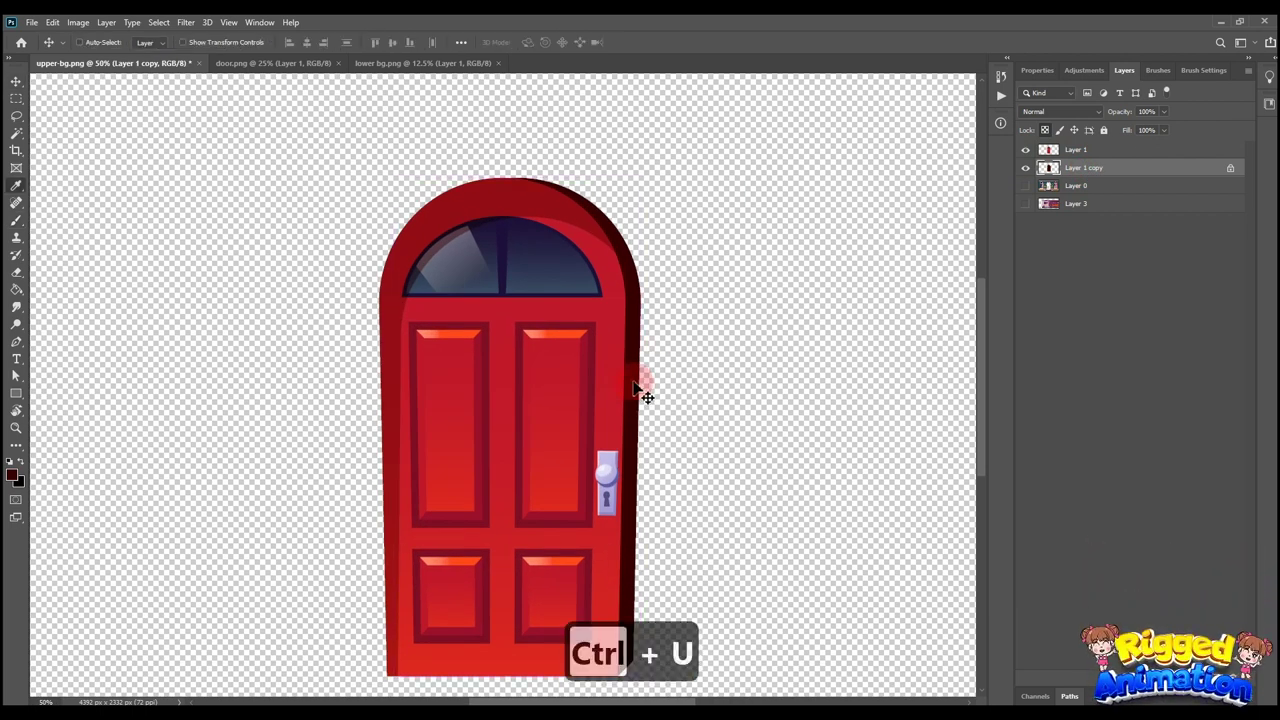
left_click_drag(986, 157, 949, 155)
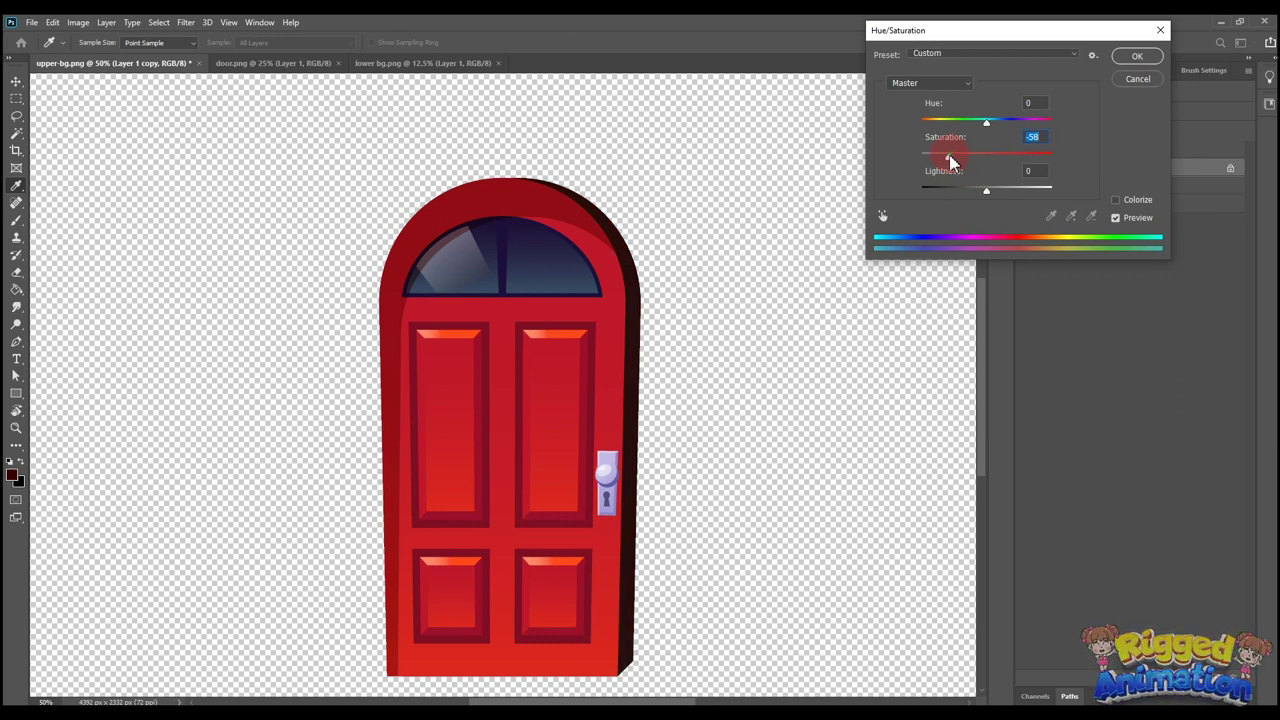
mouse_move(989, 195)
left_mouse_down()
mouse_move(1065, 168)
mouse_move(1000, 194)
left_mouse_up()
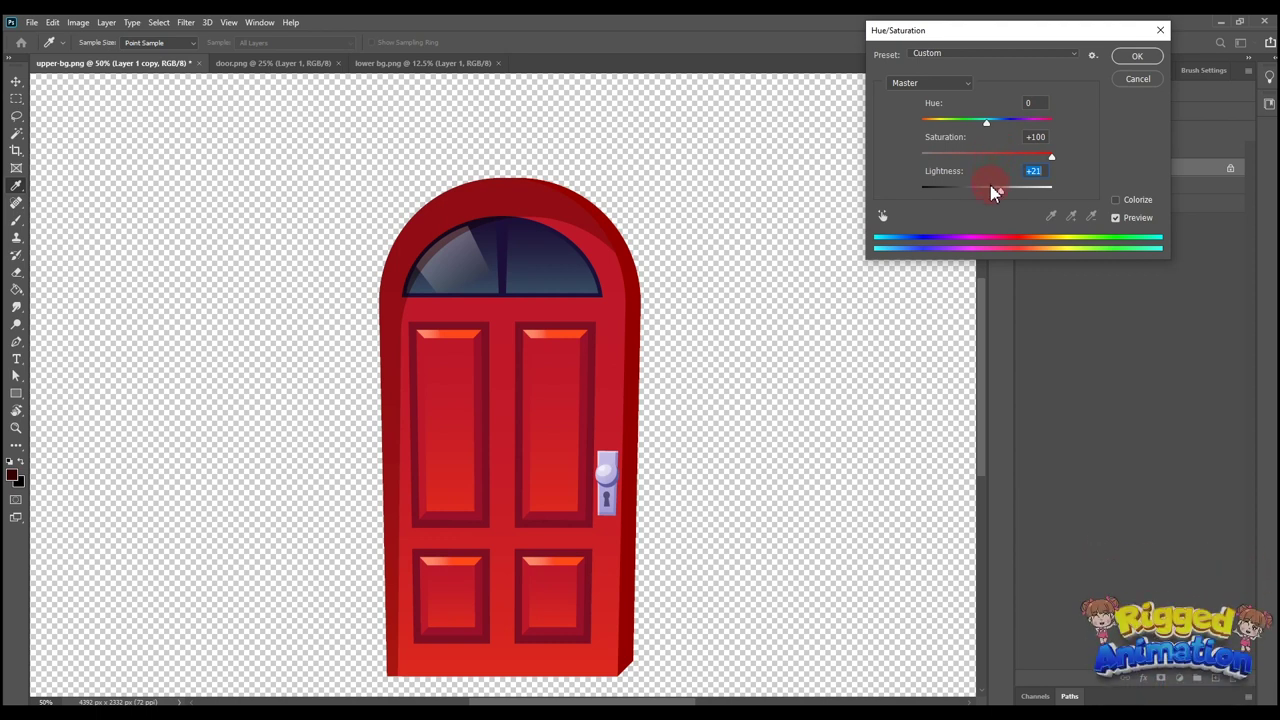
left_click_drag(988, 188, 992, 193)
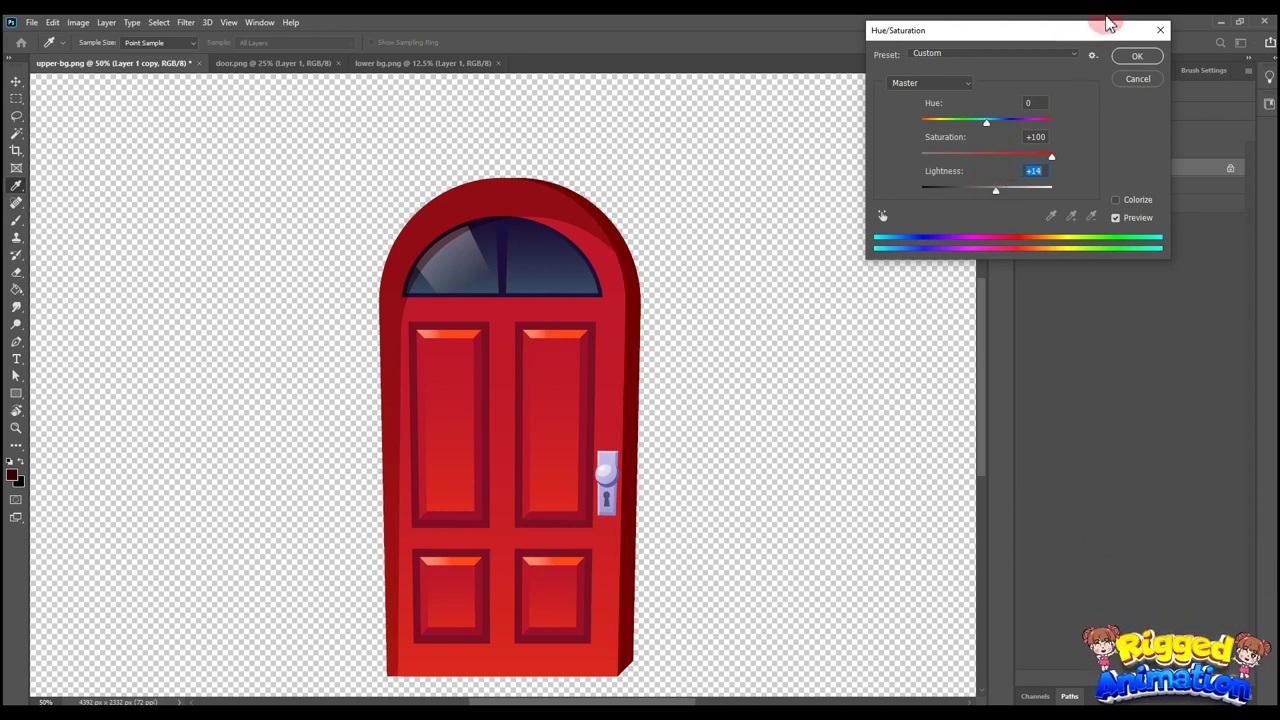
left_click(1138, 57)
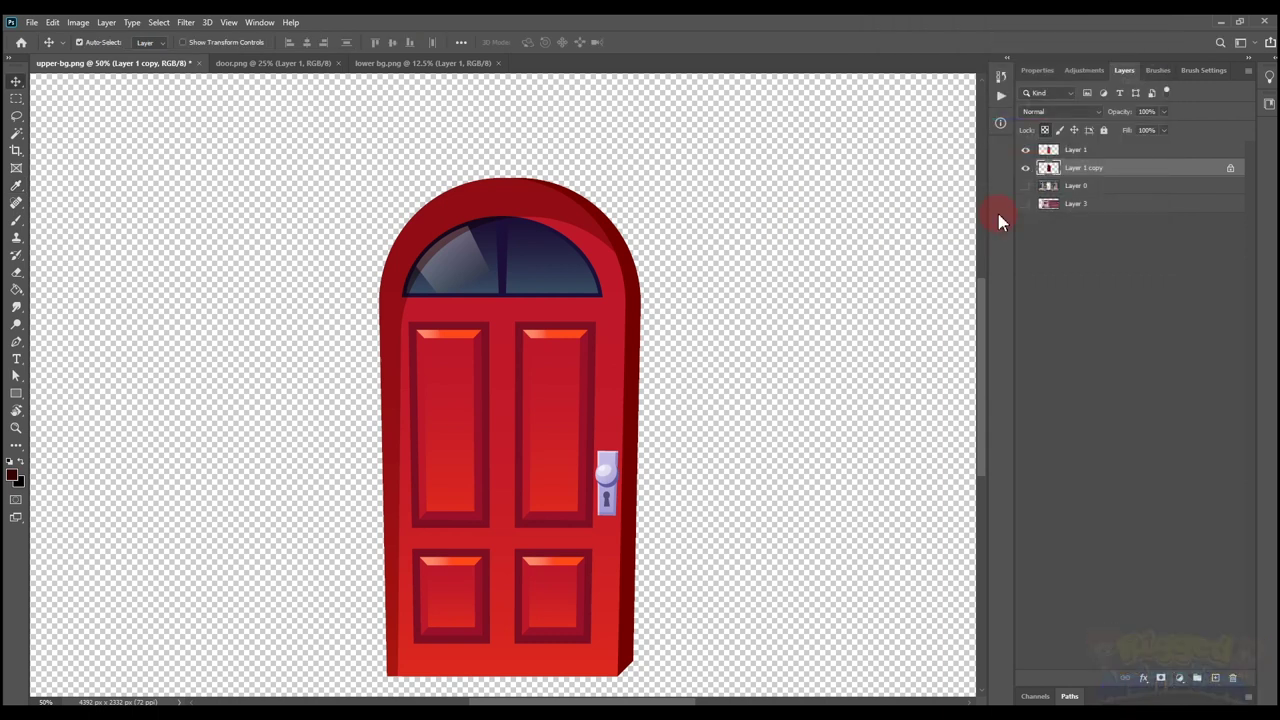
Step: Show the house-front and living-room layers and merge the two door layers into one placed beneath the house front
left_click(1025, 186)
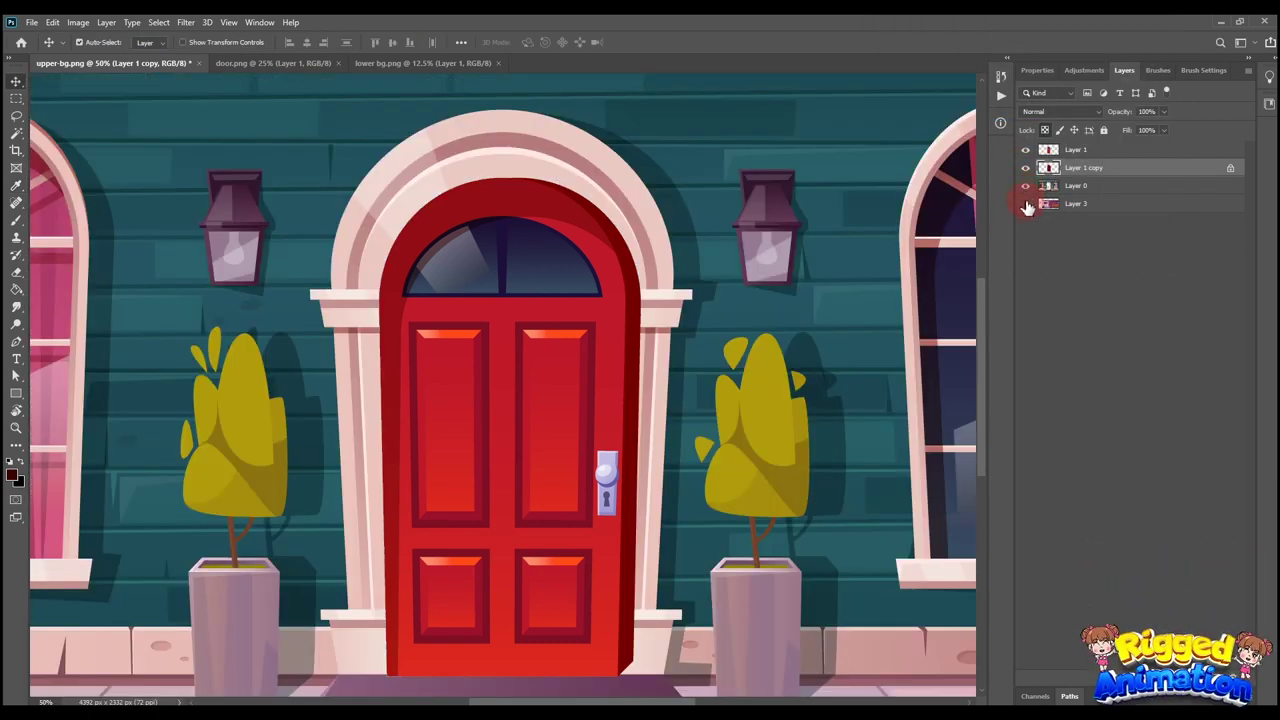
left_click(1100, 168)
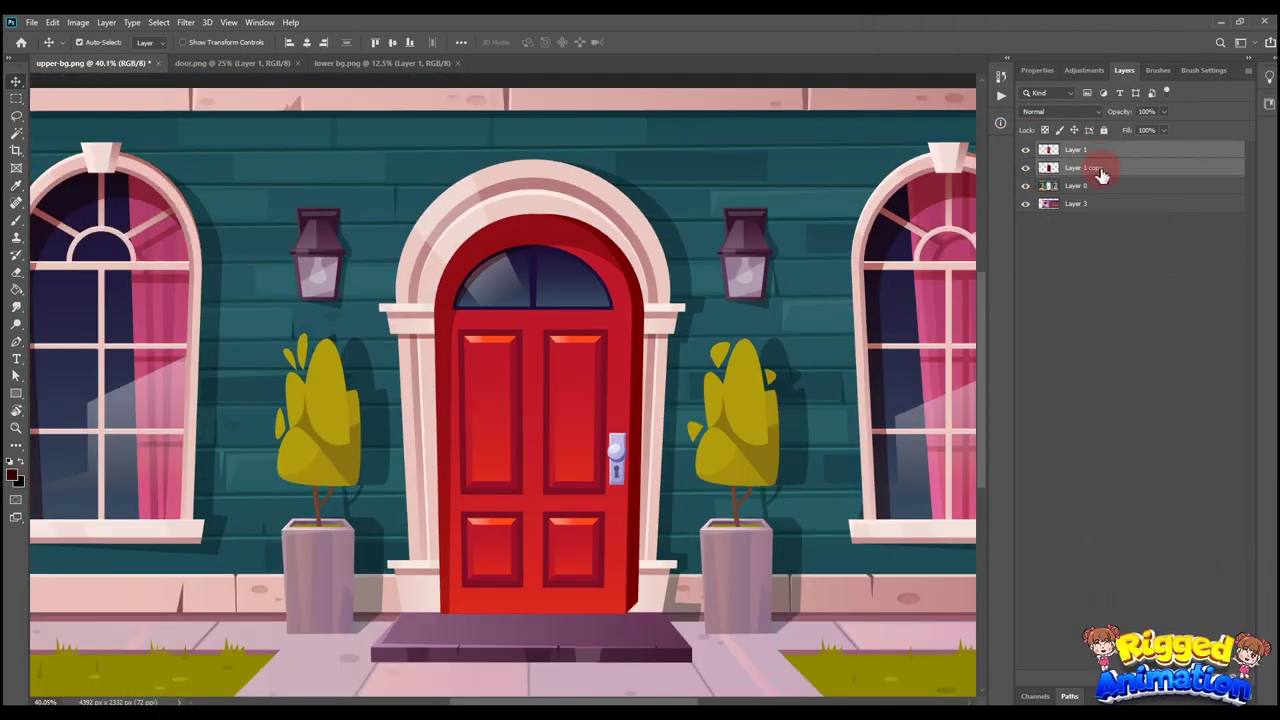
left_click(1100, 186, "shift")
key("ctrl+e")
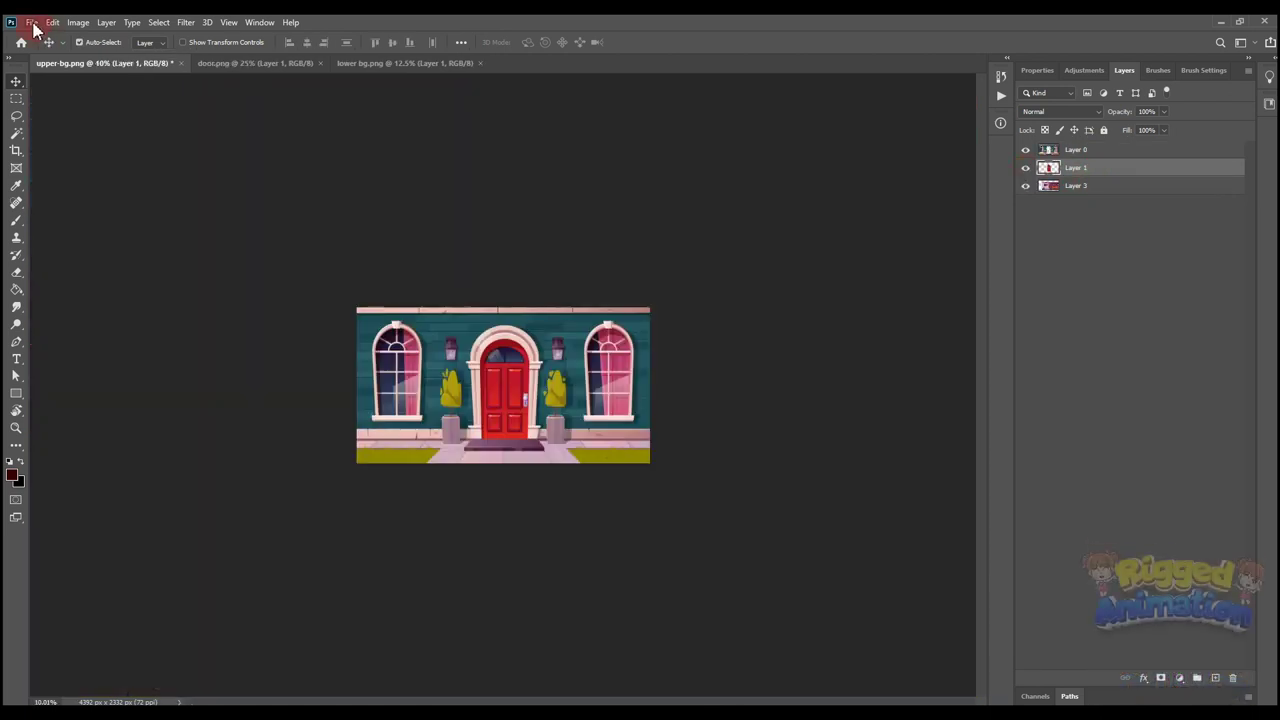
Step: Save the layered document as a Photoshop file named bg in the bg folder
left_click(32, 22)
left_click(45, 184)
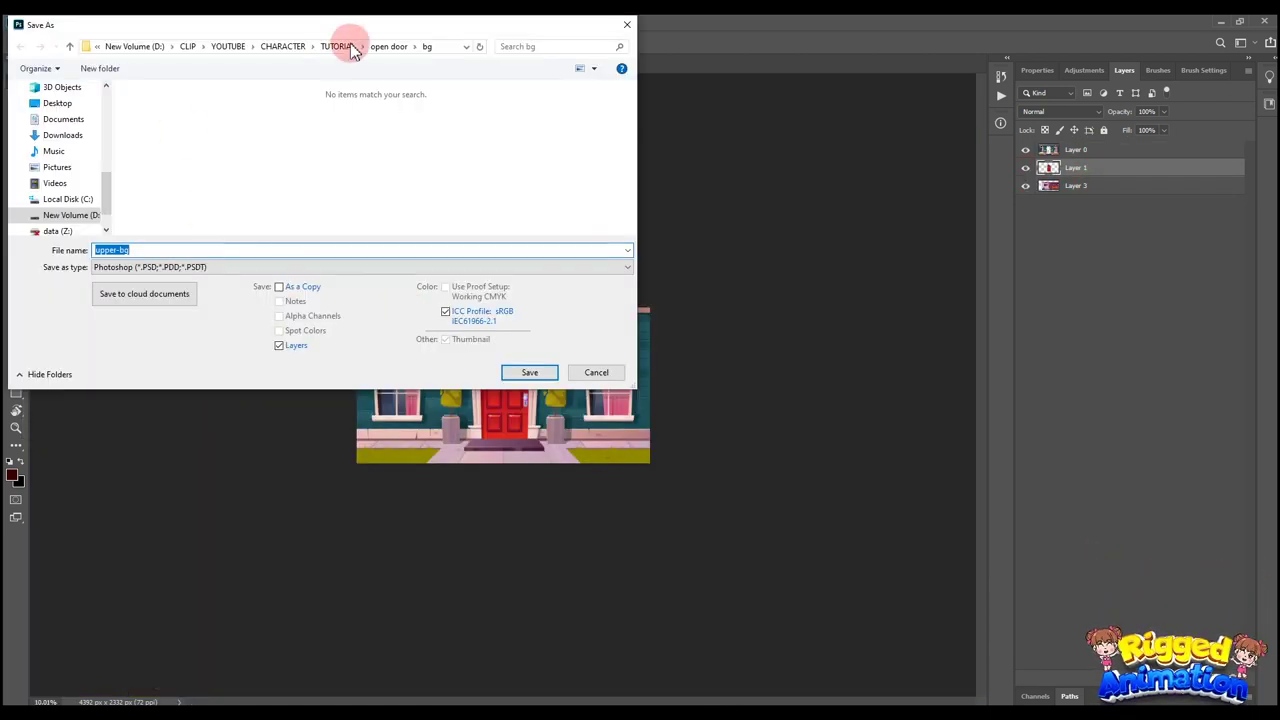
type("bg")
key("Return")
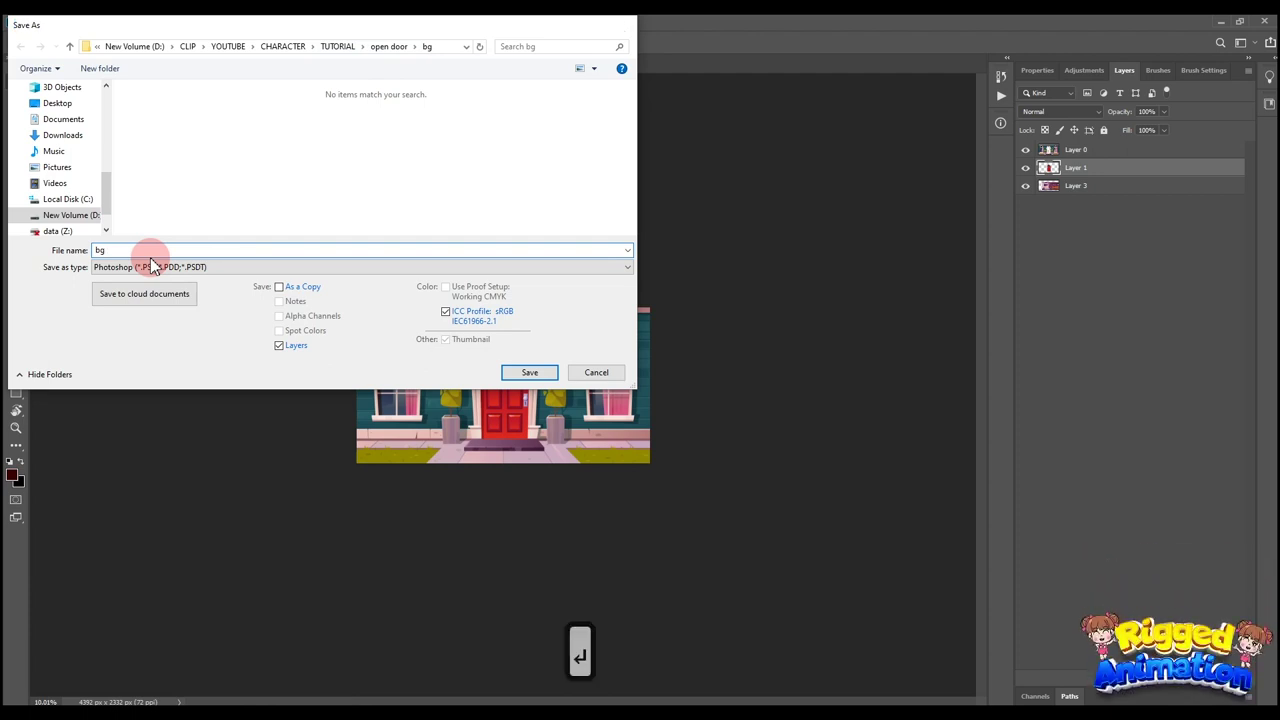
key("Return")
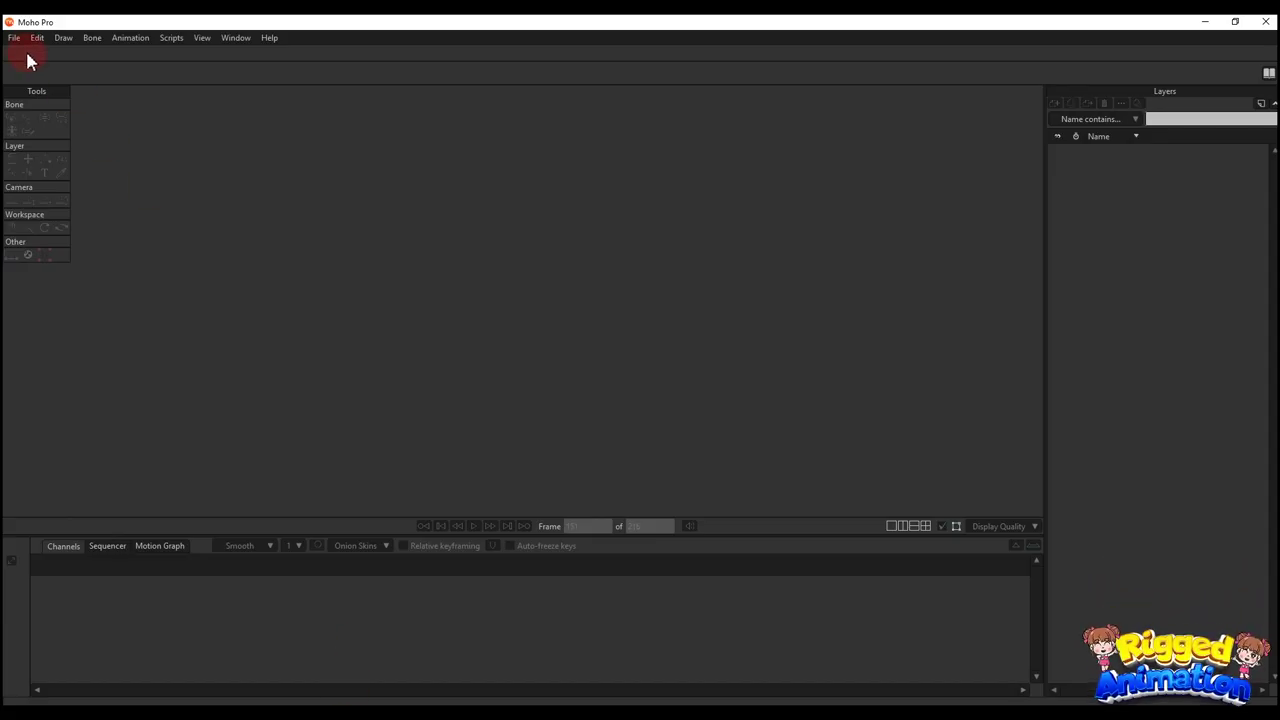
Step: Create a new project in Moho Pro and import bg.psd with its layers individually
left_click(14, 37)
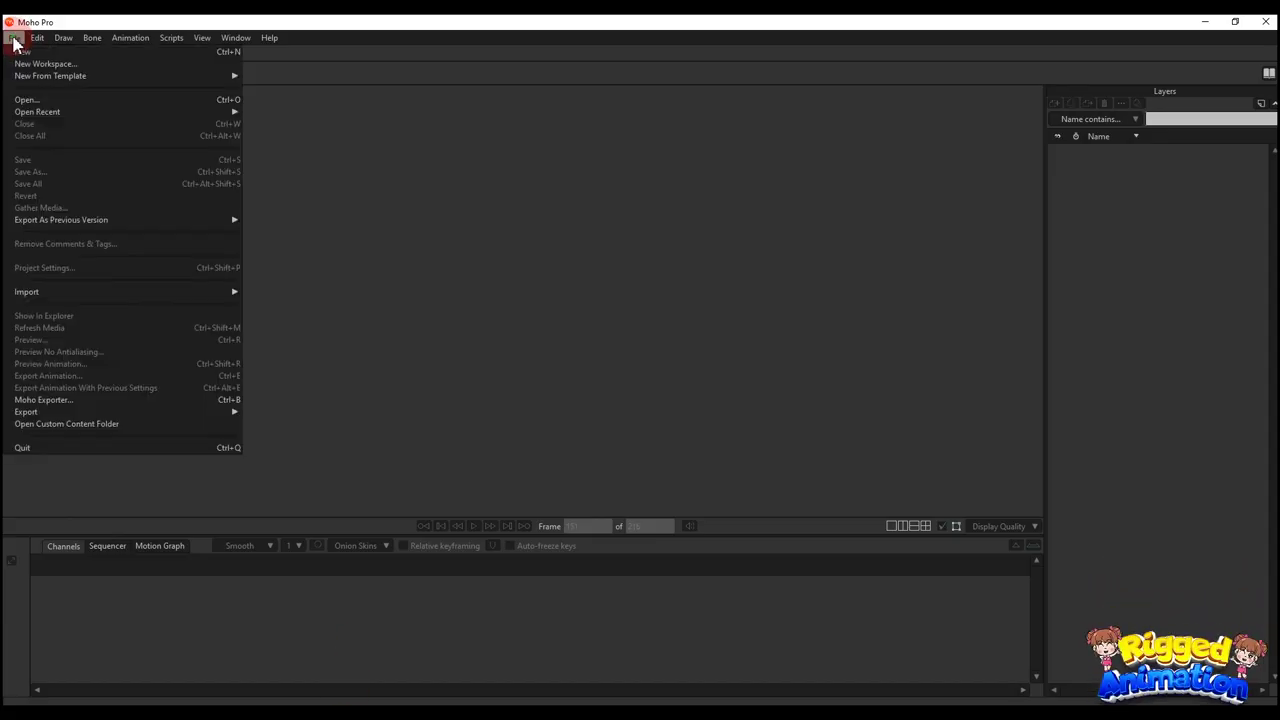
left_click(30, 57)
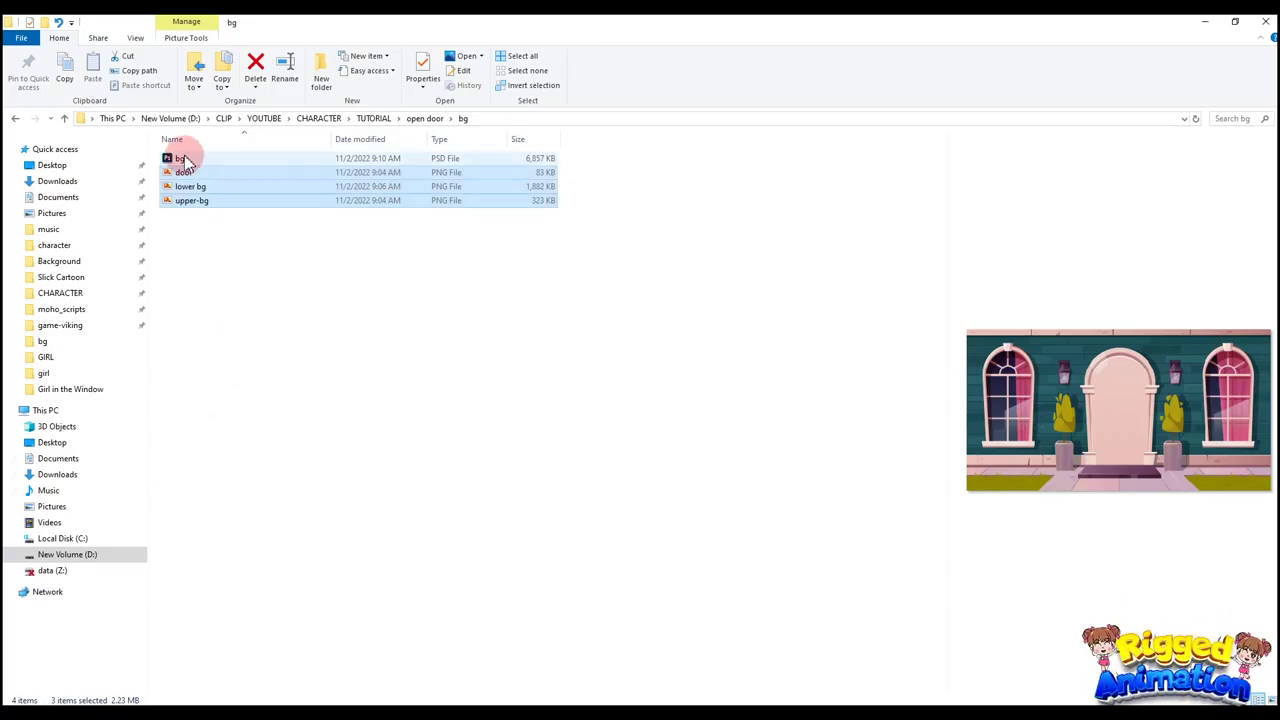
left_click(200, 163)
left_click_drag(210, 168, 526, 318)
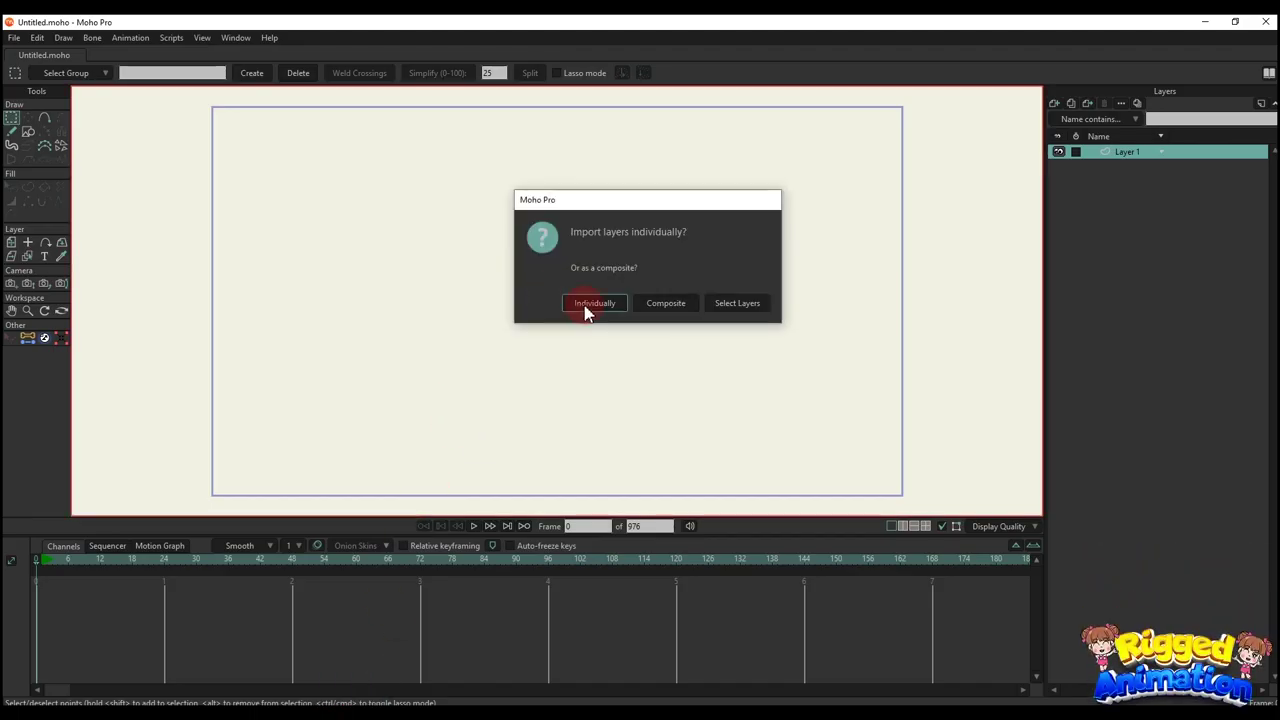
left_click(586, 306)
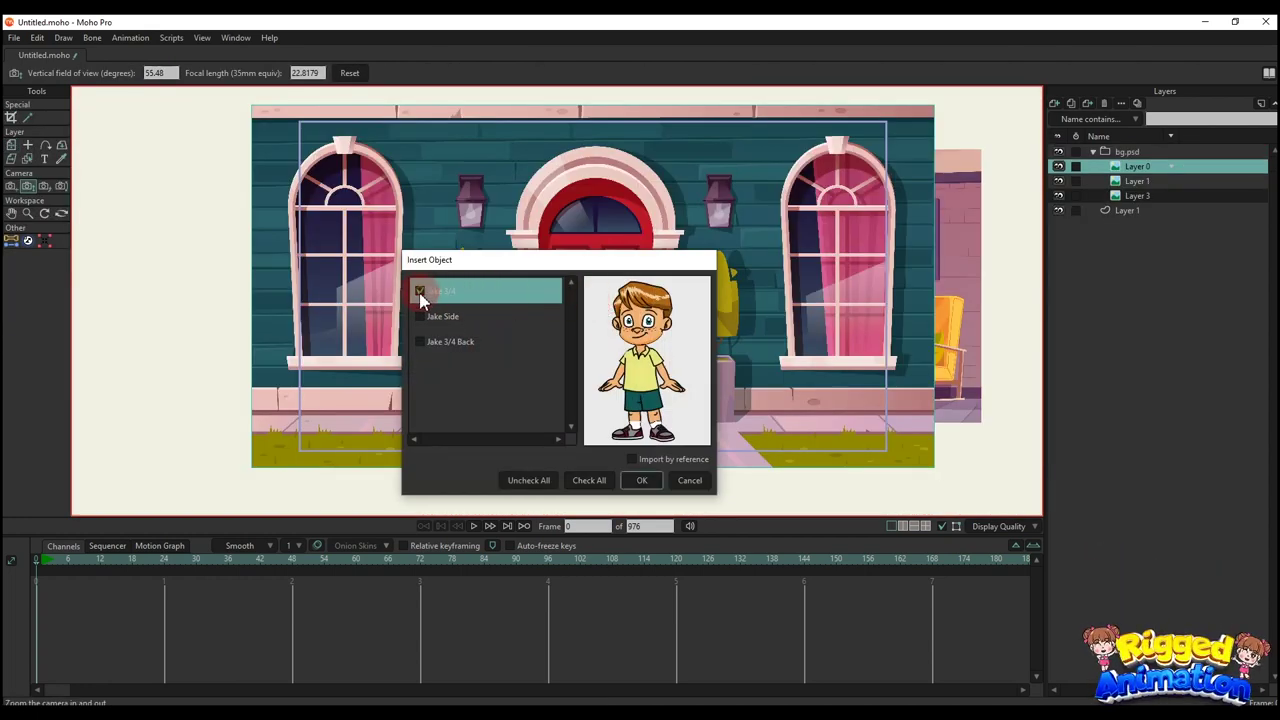
Step: Insert the Jake 3/4, Jake Side and Jake 3/4 Back characters into the project
left_click(419, 316)
left_click(419, 341)
left_click(643, 480)
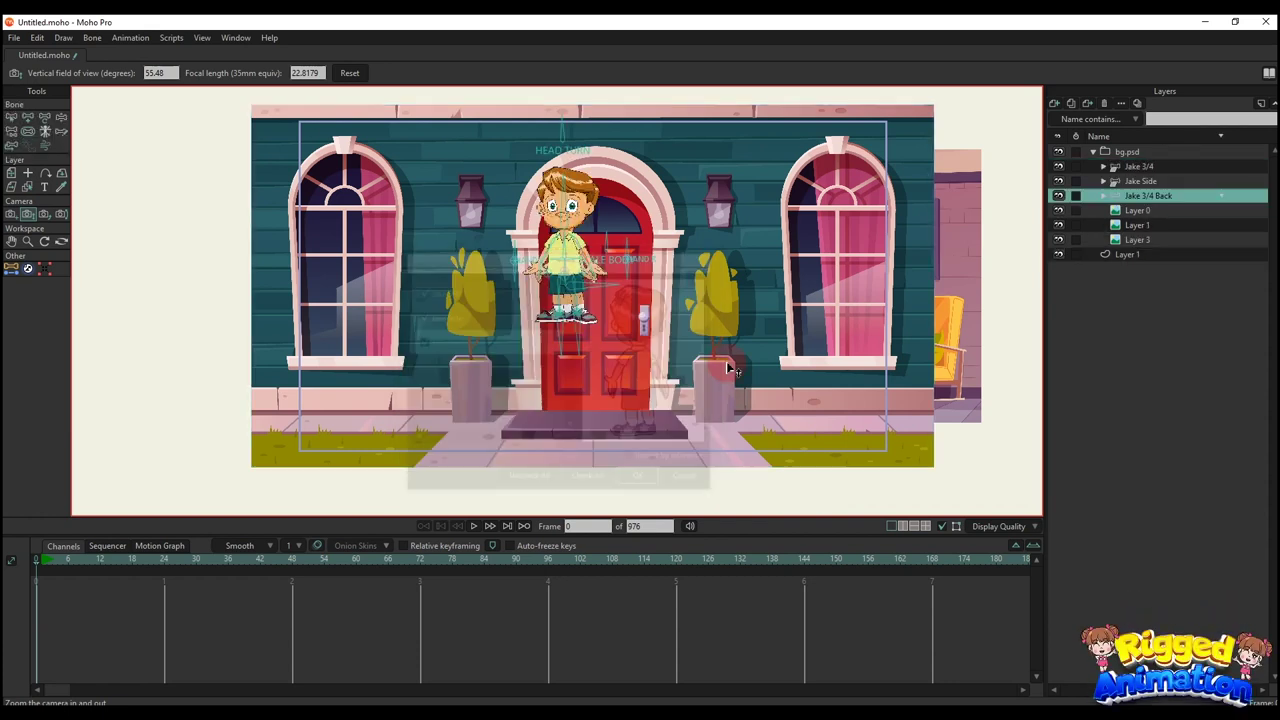
Step: Move the three Jake character layers together to the lawn at the left of the house and flip them horizontally
left_click(1143, 168, "shift")
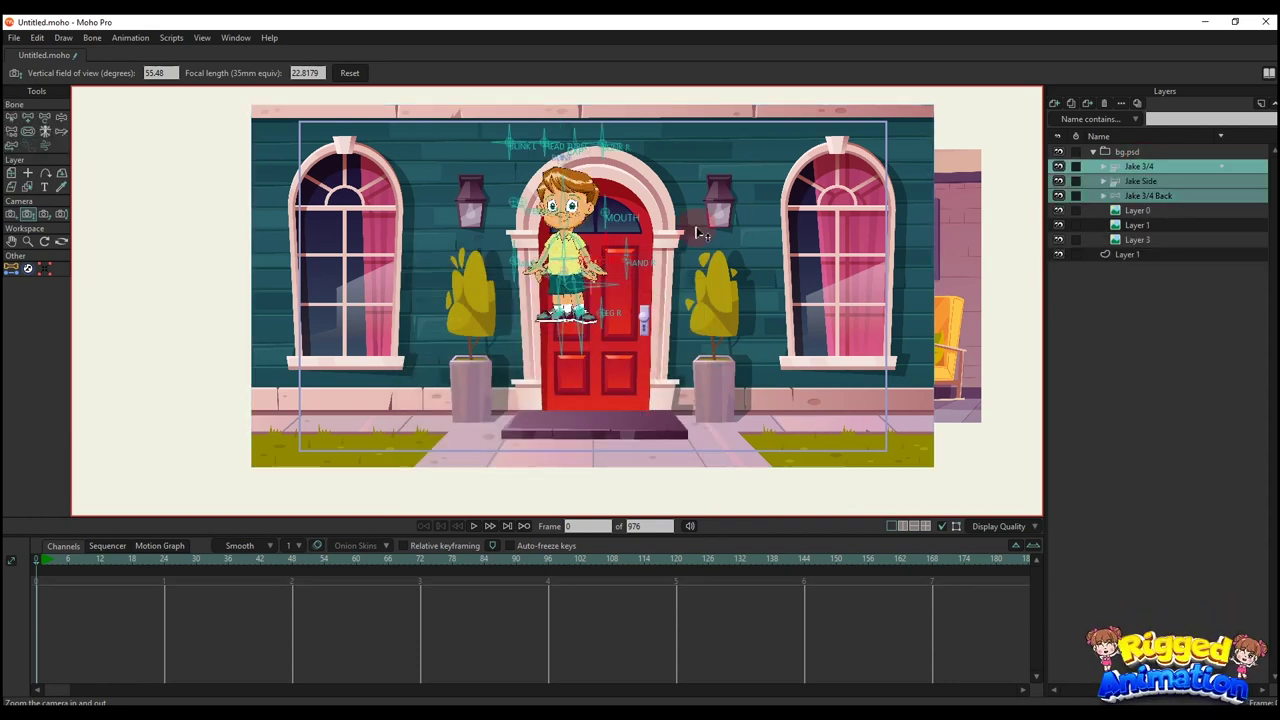
scroll(680, 235, "down", 2)
key("m")
left_click_drag(589, 250, 418, 352)
left_click(643, 73)
Step: Insert the WALK action into the Jake Side layer at frame 1
scroll(293, 338, "up", 3)
left_click(1152, 183)
scroll(348, 345, "down", 2)
scroll(335, 345, "up", 2)
scroll(338, 335, "up", 4)
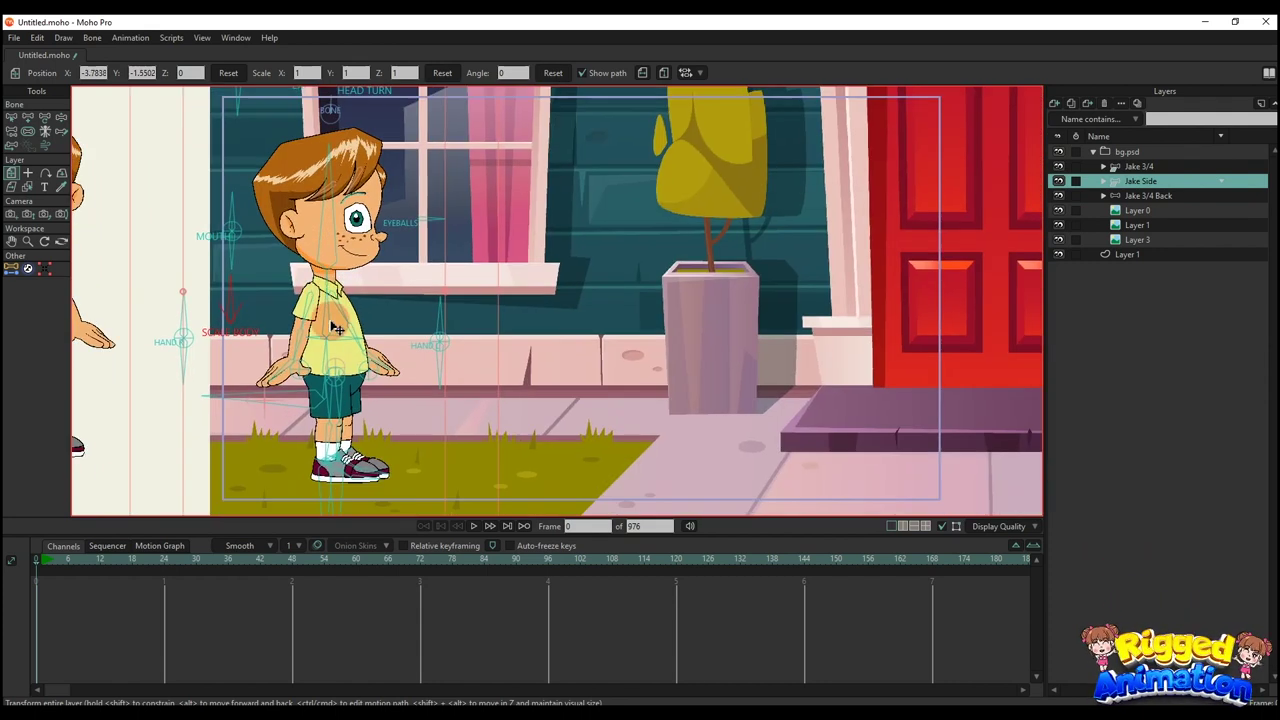
key("ctrl+k")
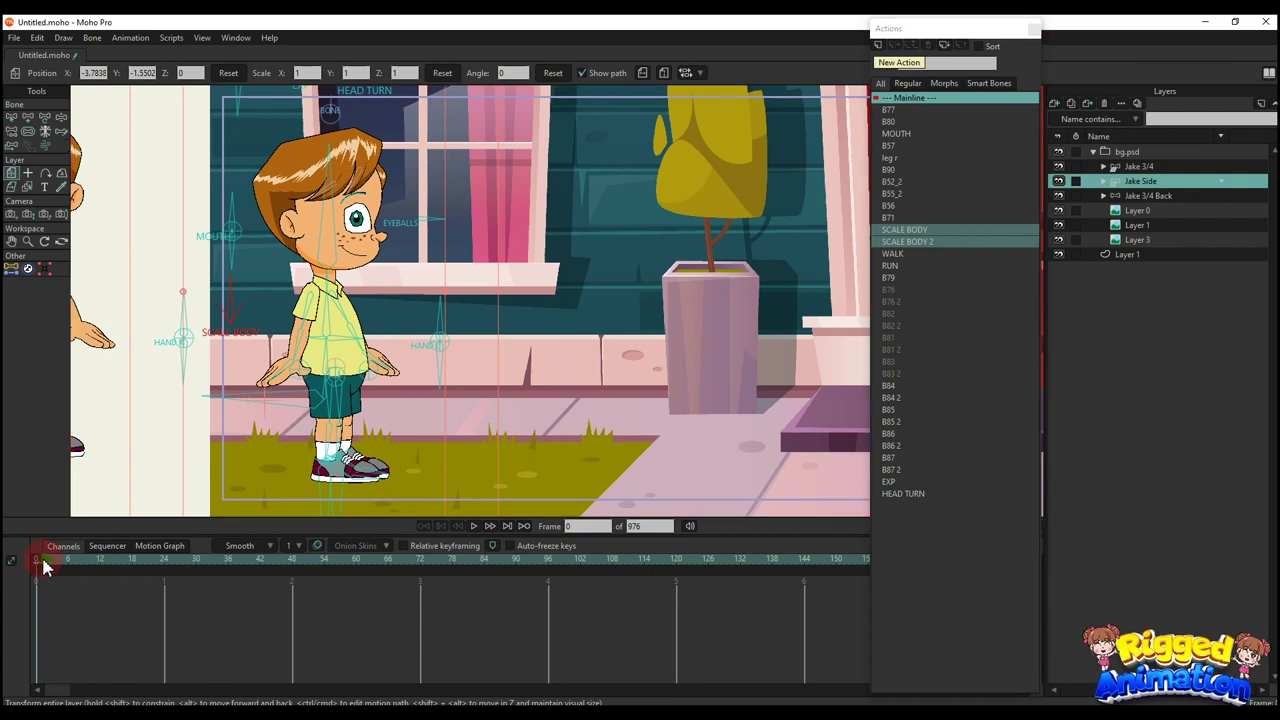
left_click(44, 566)
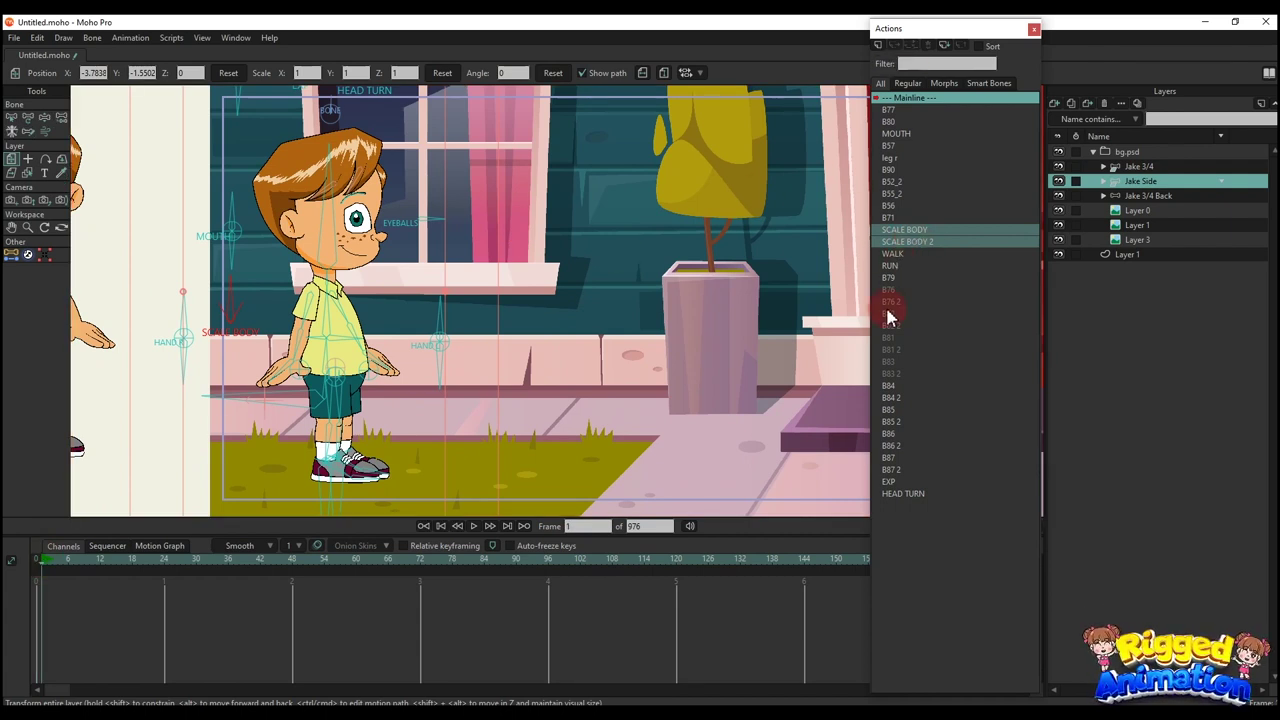
left_click(891, 253)
left_click(893, 47)
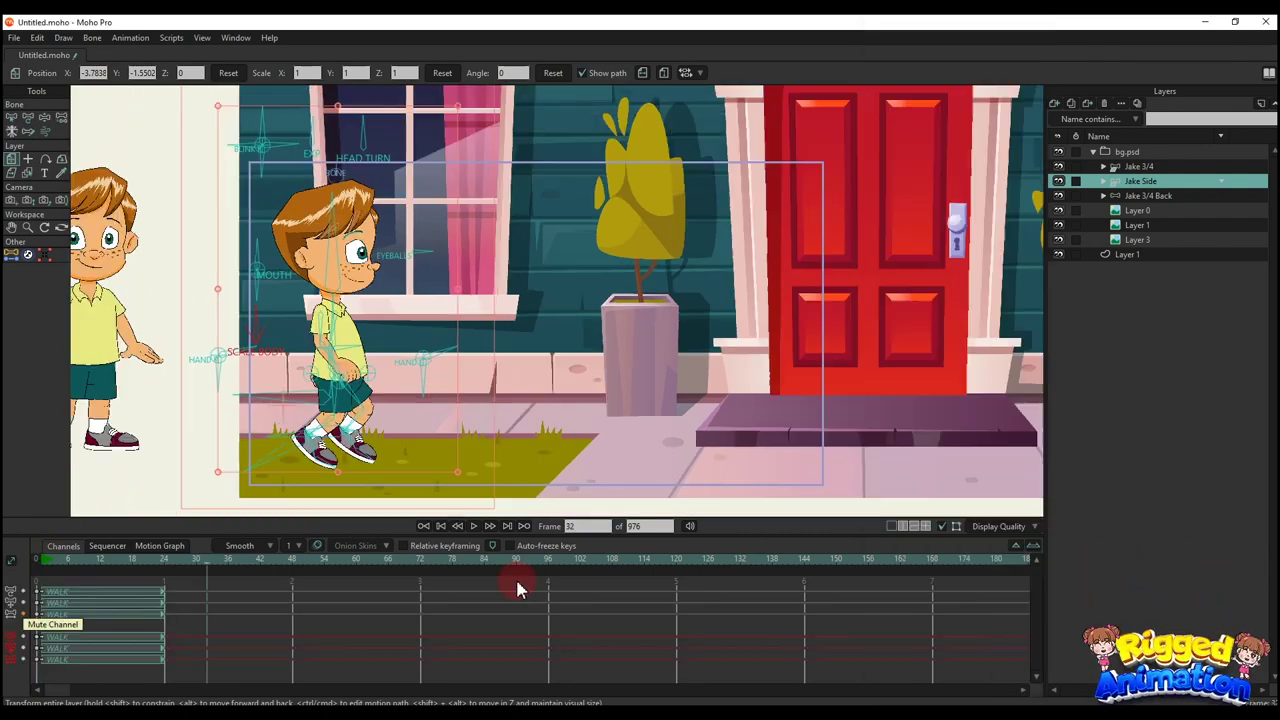
Step: At frame 96, move the Jake Side layer right to the front of the door, at about X -0.151
left_click_drag(517, 582, 548, 588)
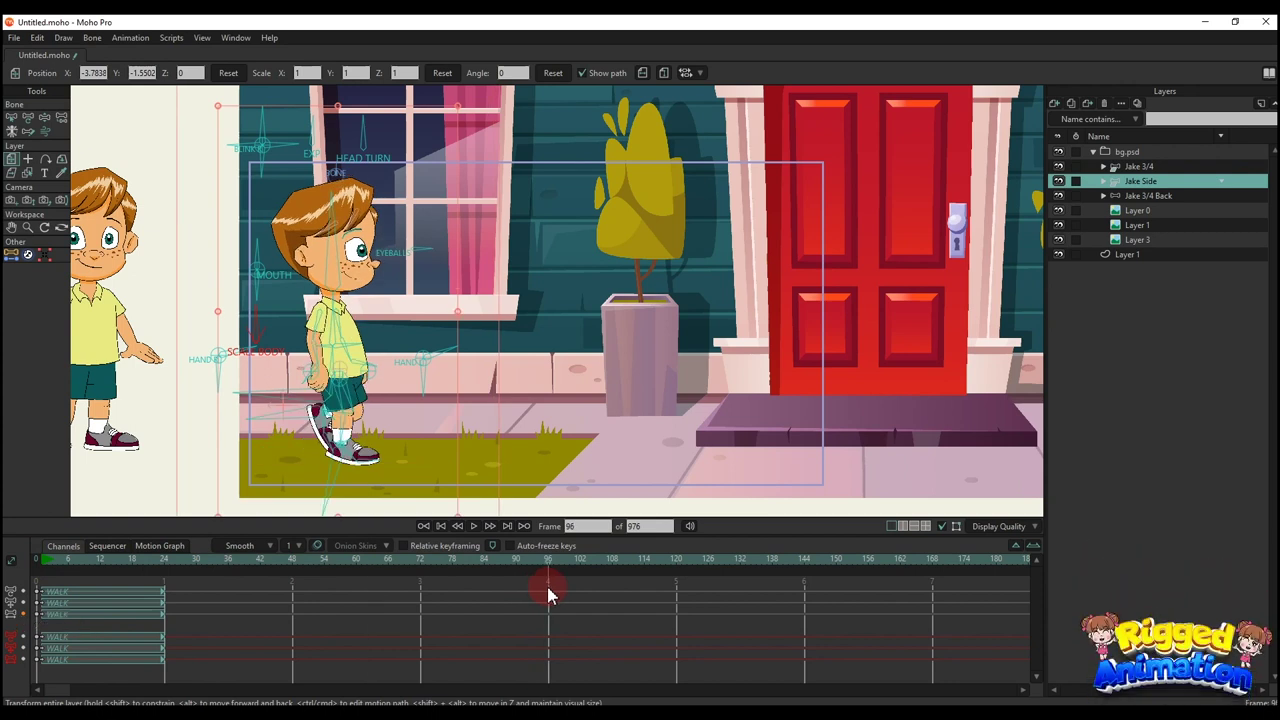
scroll(424, 427, "down", 2)
left_click_drag(425, 427, 391, 405)
key("m")
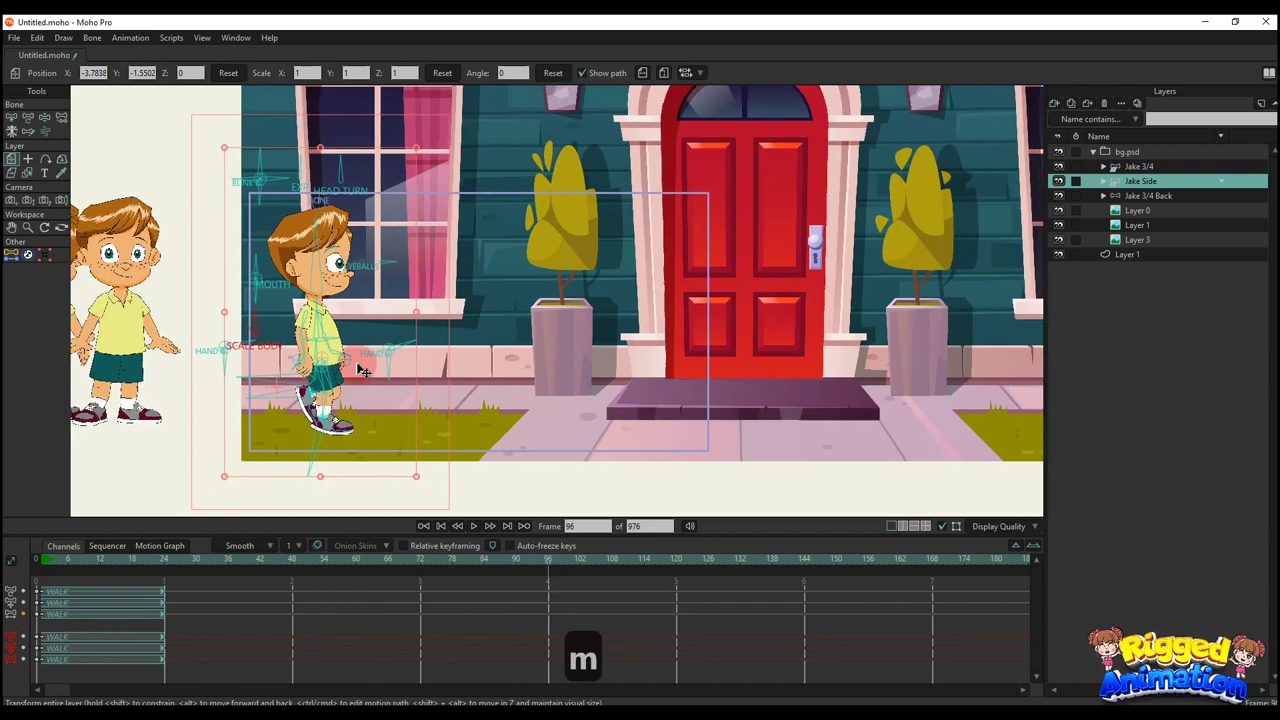
left_click_drag(345, 366, 792, 383)
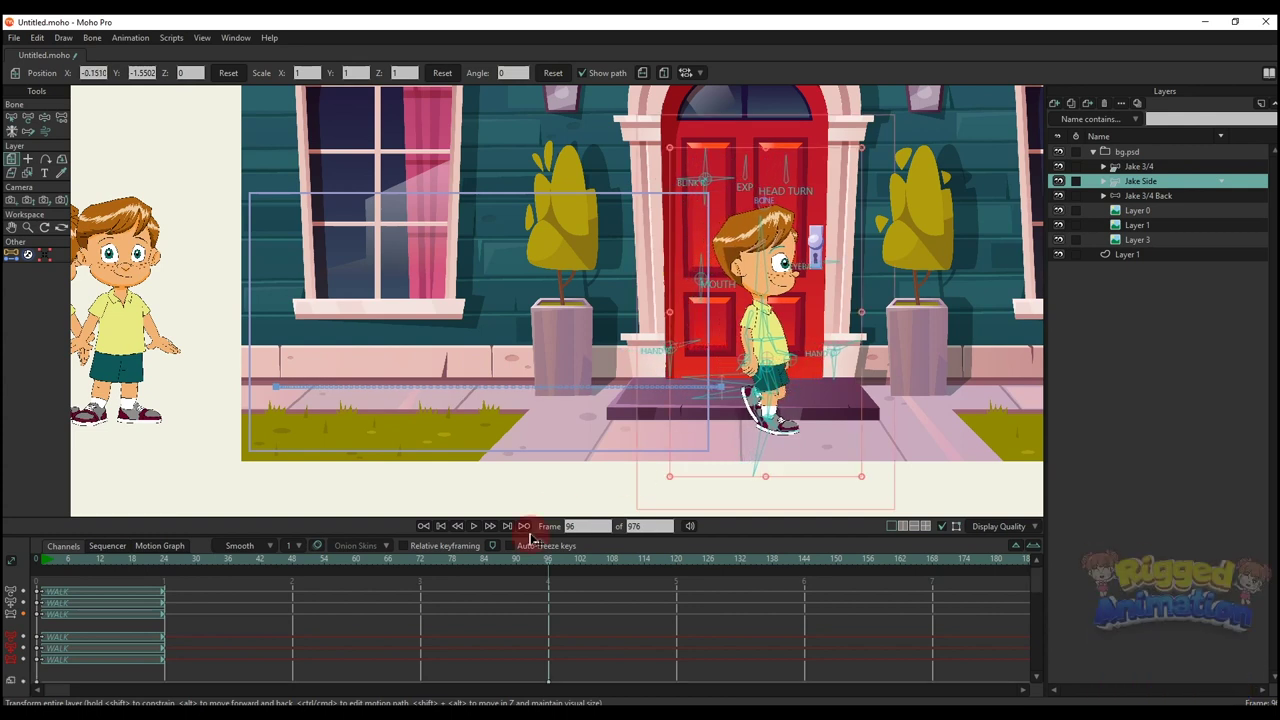
Step: Play back the walk from the start to examine how the Jake Side layer travels toward the door
scroll(538, 640, "down", 1)
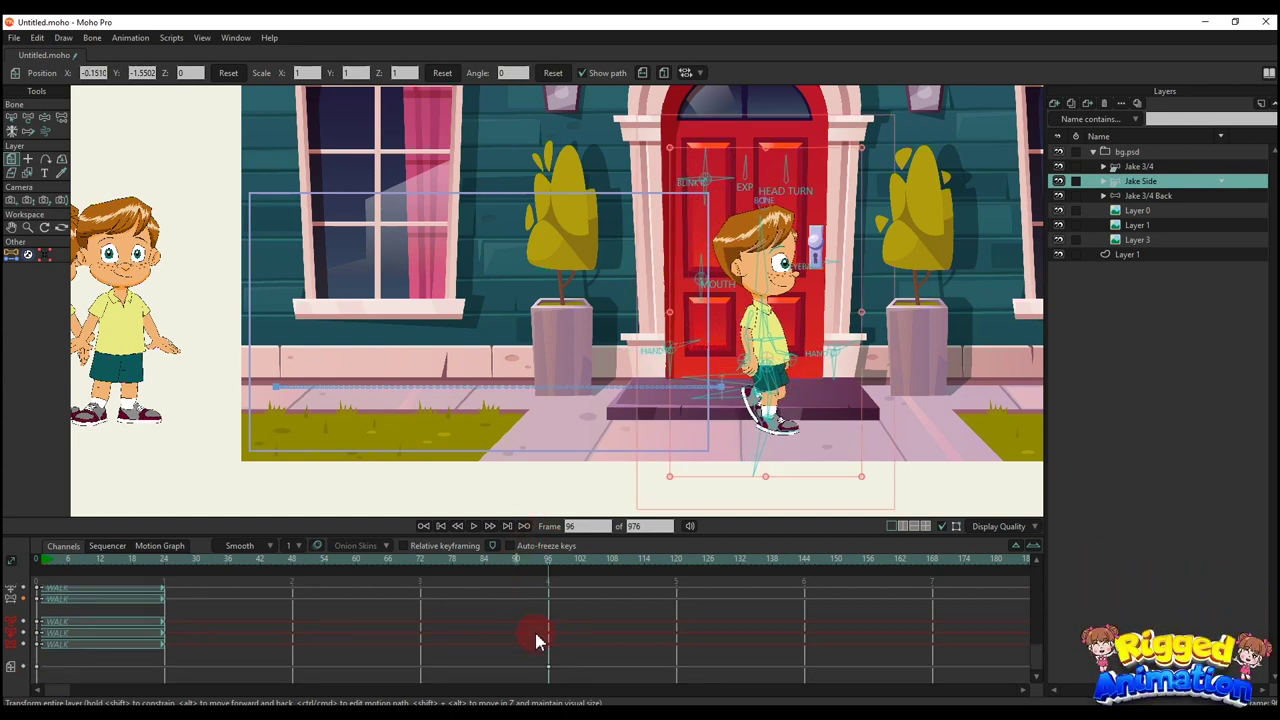
right_click(30, 686)
left_click(262, 612)
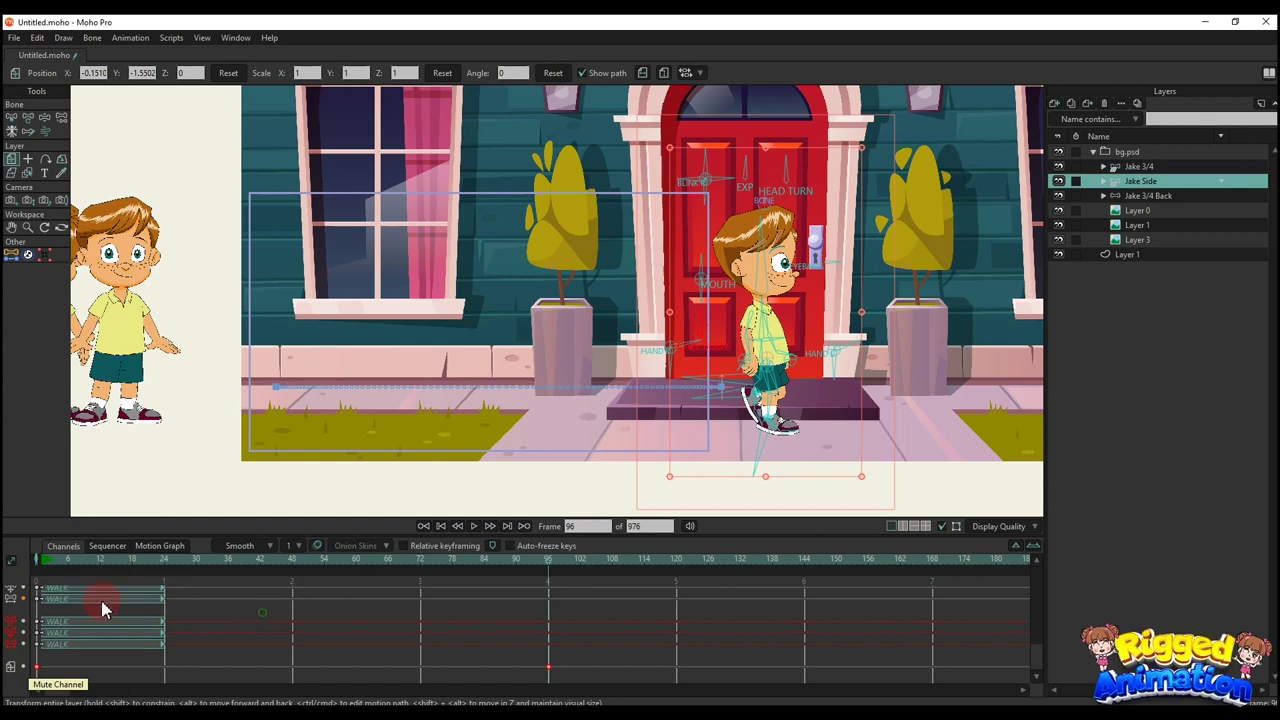
left_click(42, 565)
key("space")
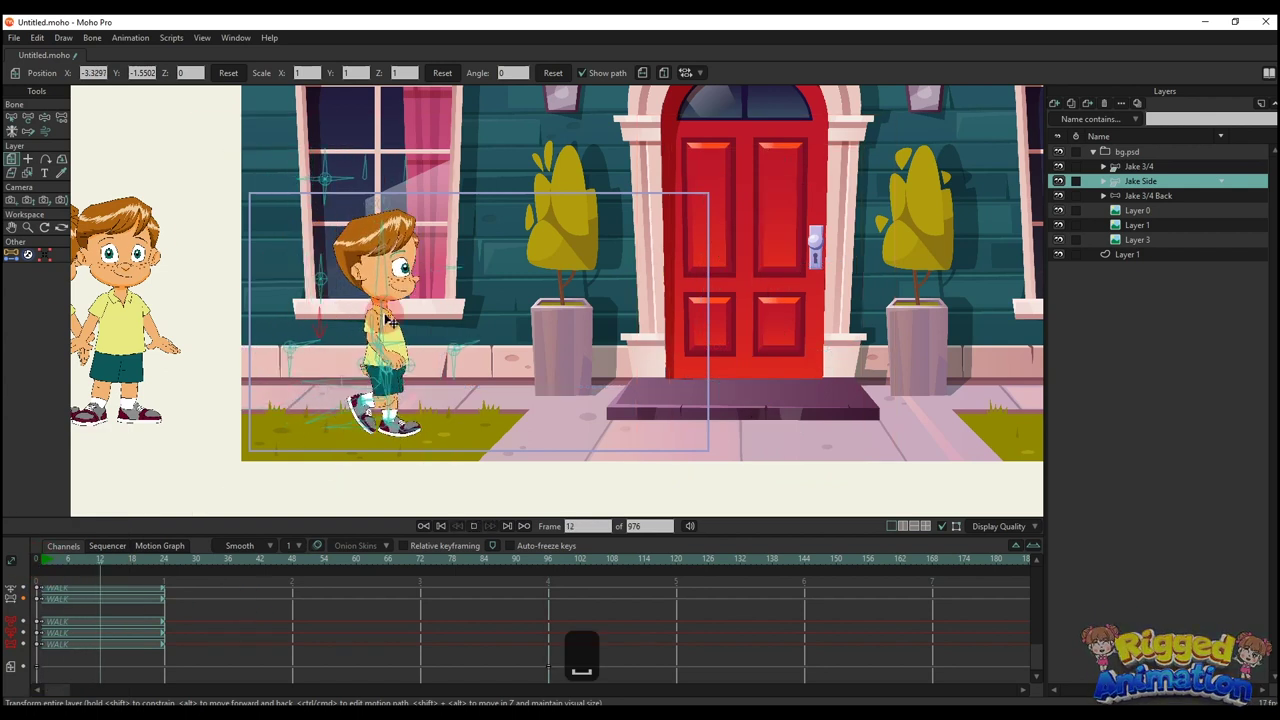
scroll(430, 330, "up", 2)
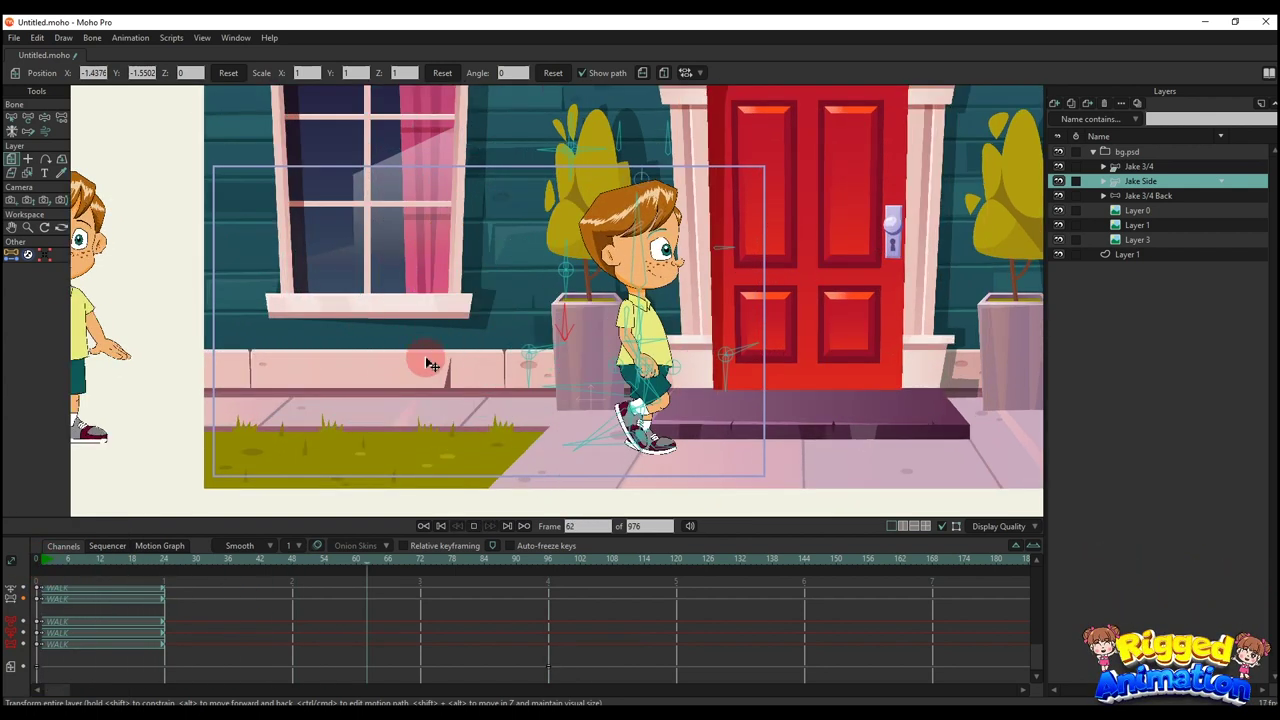
scroll(450, 375, "up", 1)
key("space")
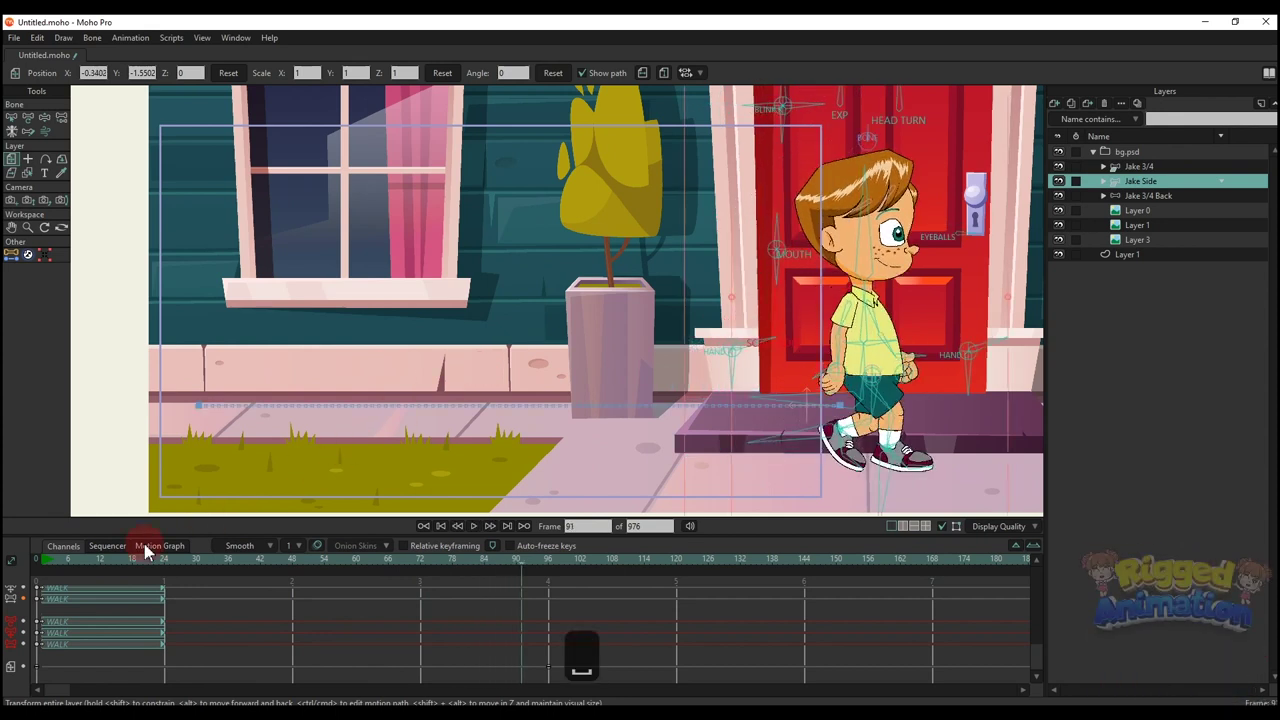
Step: Set the Jake Side layer's movement keyframe at frame 96 to Linear interpolation
left_click(57, 565)
right_click(549, 667)
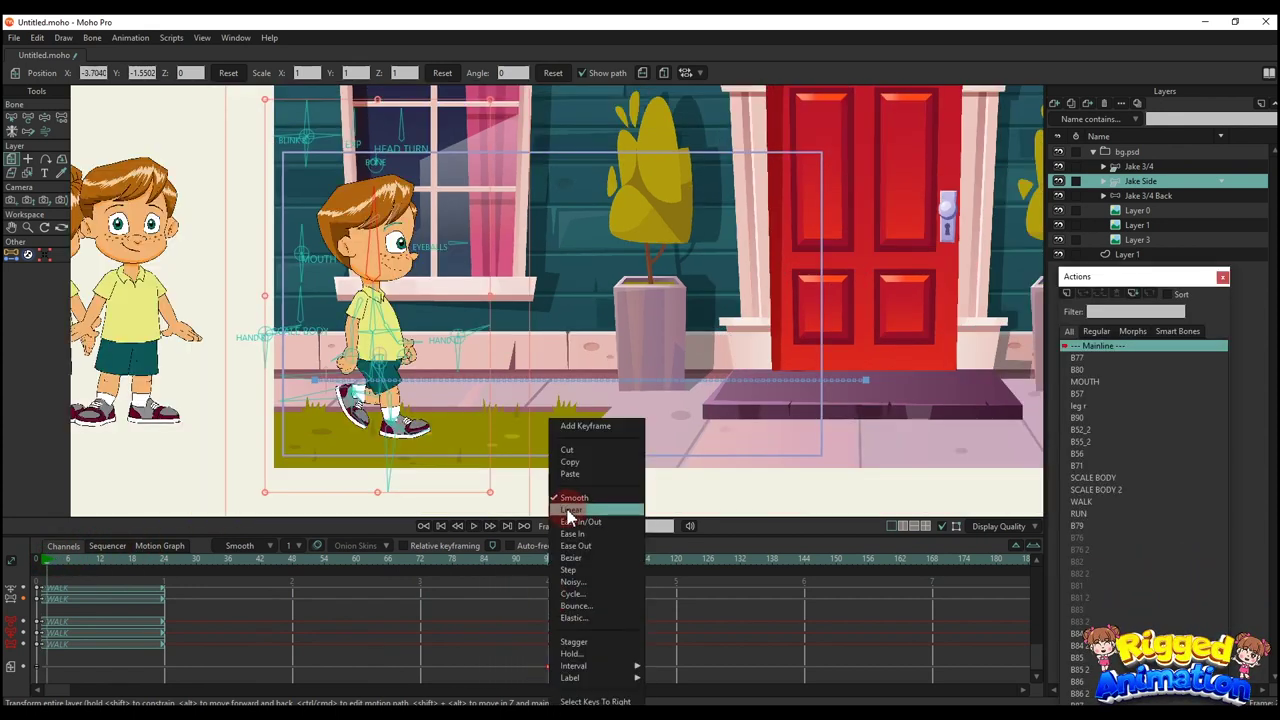
left_click(341, 665)
Step: Restrict the view to the camera frame, shift the Jake Side layer at frame 0 left toward off-camera, and play back the walk
left_click(37, 562)
key("ctrl+j")
key("m")
scroll(277, 352, "down", 2)
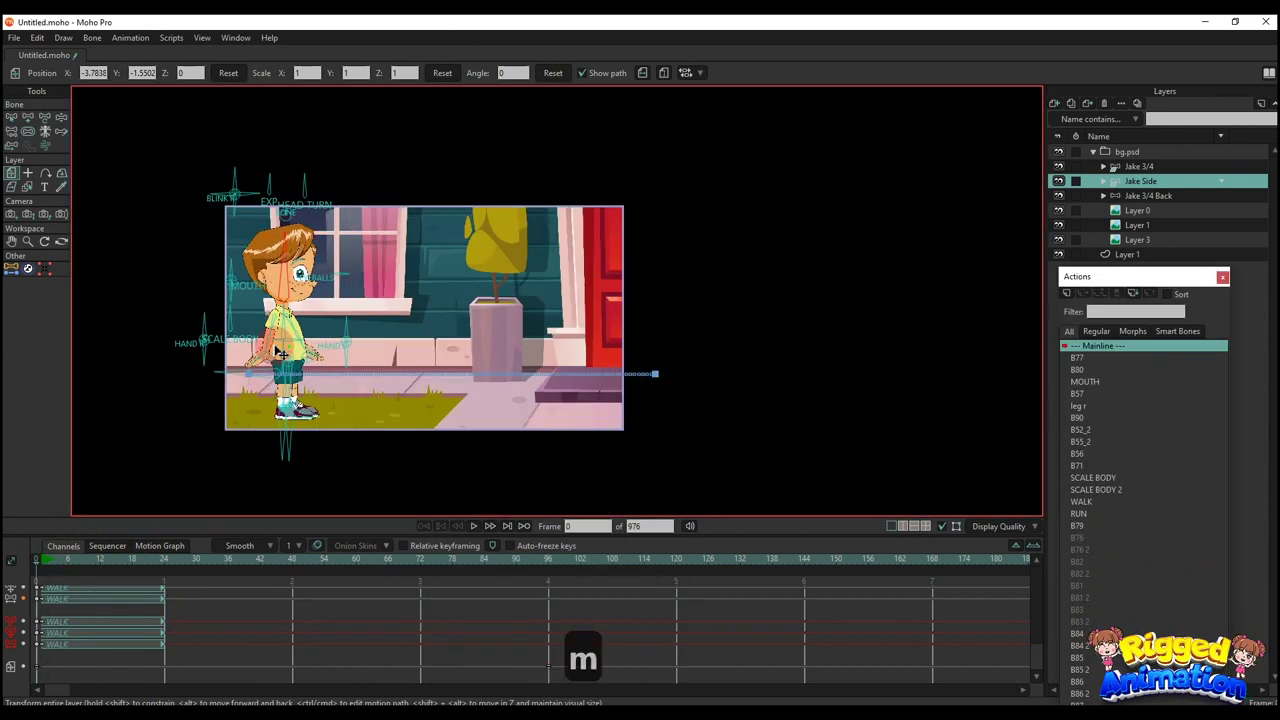
left_click_drag(277, 352, 193, 341)
key("space")
scroll(312, 332, "up", 2)
scroll(312, 403, "up", 1)
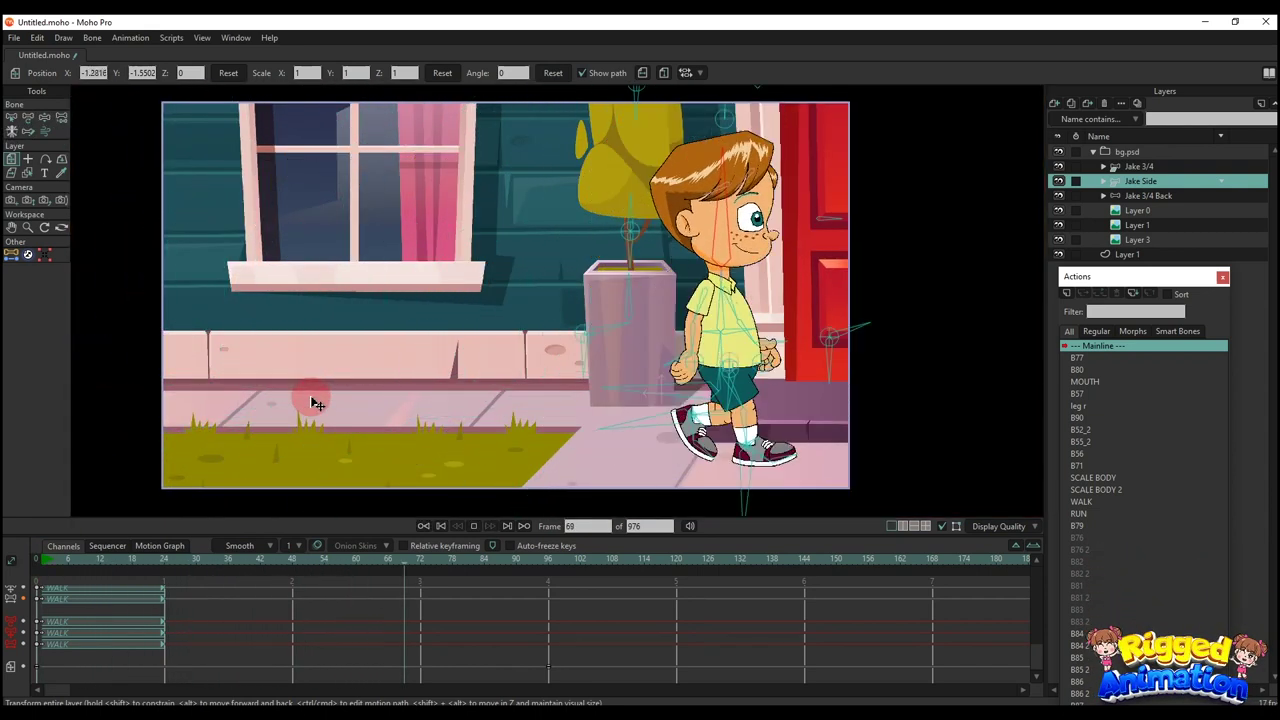
key("space")
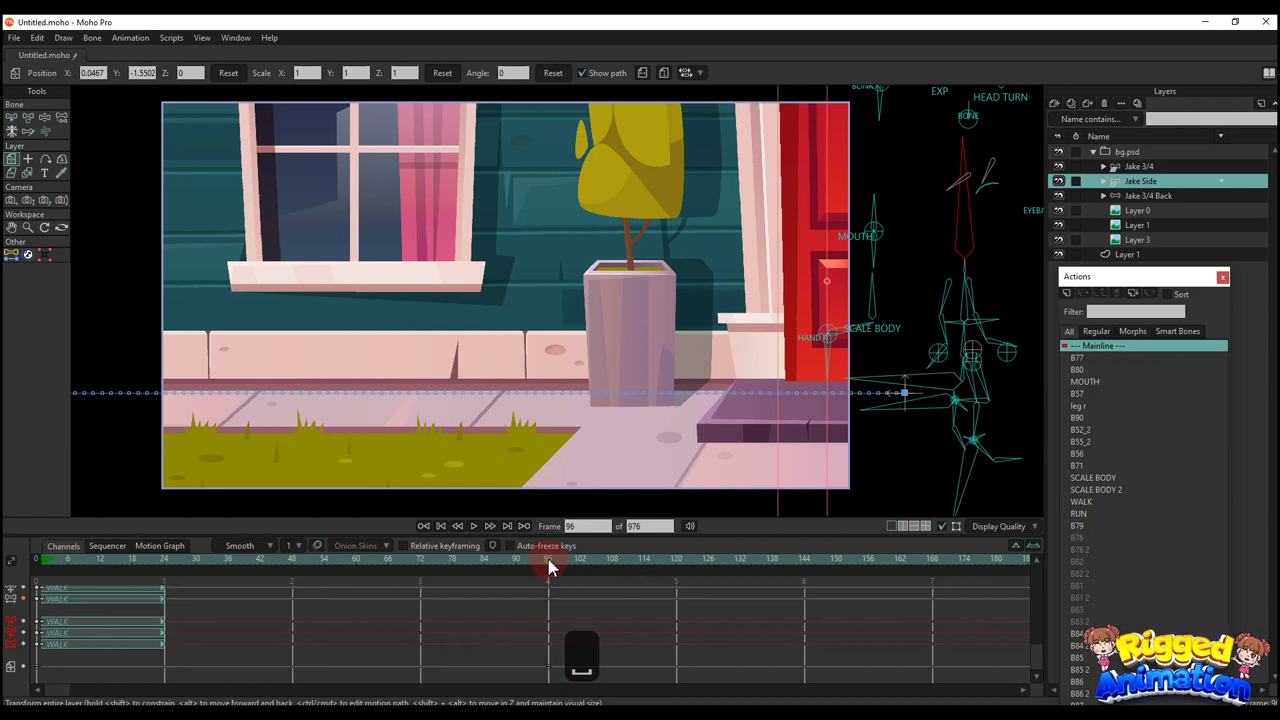
Step: Keyframe the camera's position and zoom at frame 96, then reframe it onto the front door at frame 97
key("4")
left_click(635, 416)
key("5")
left_click(635, 416)
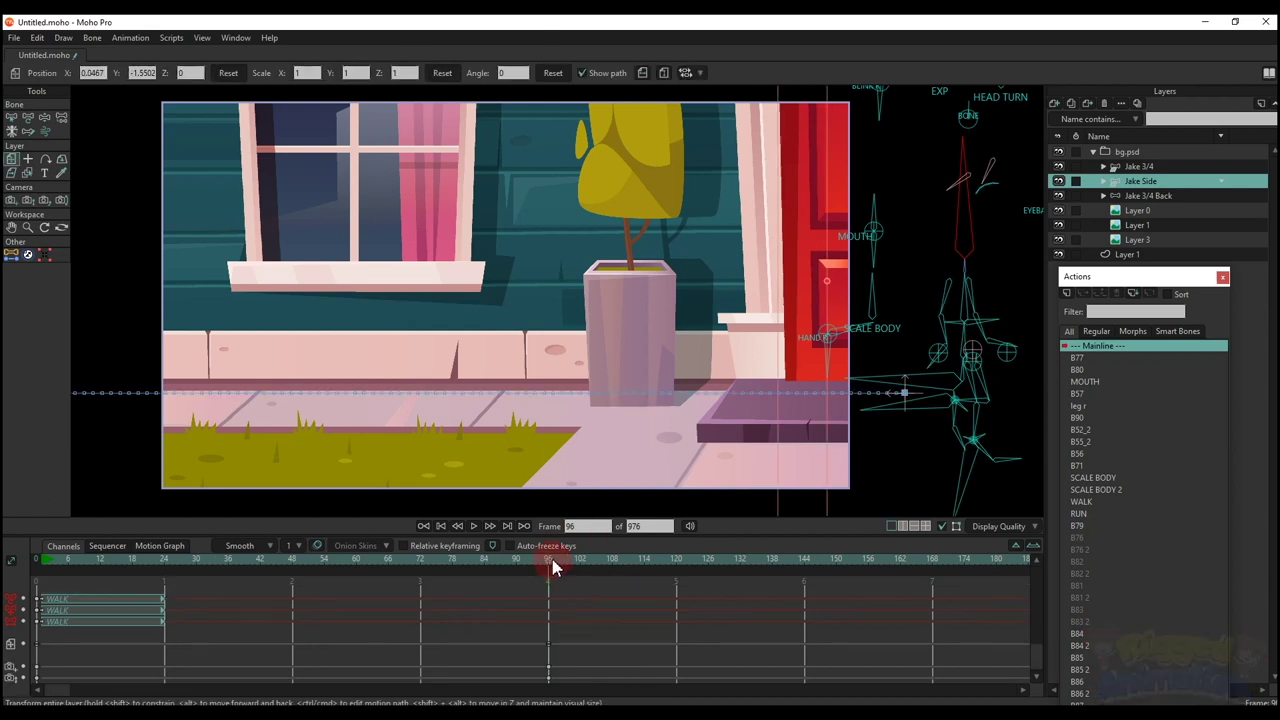
key("4")
key("5")
Step: Turn off the visibility of the Jake Side layer at frame 97
right_click(1140, 181)
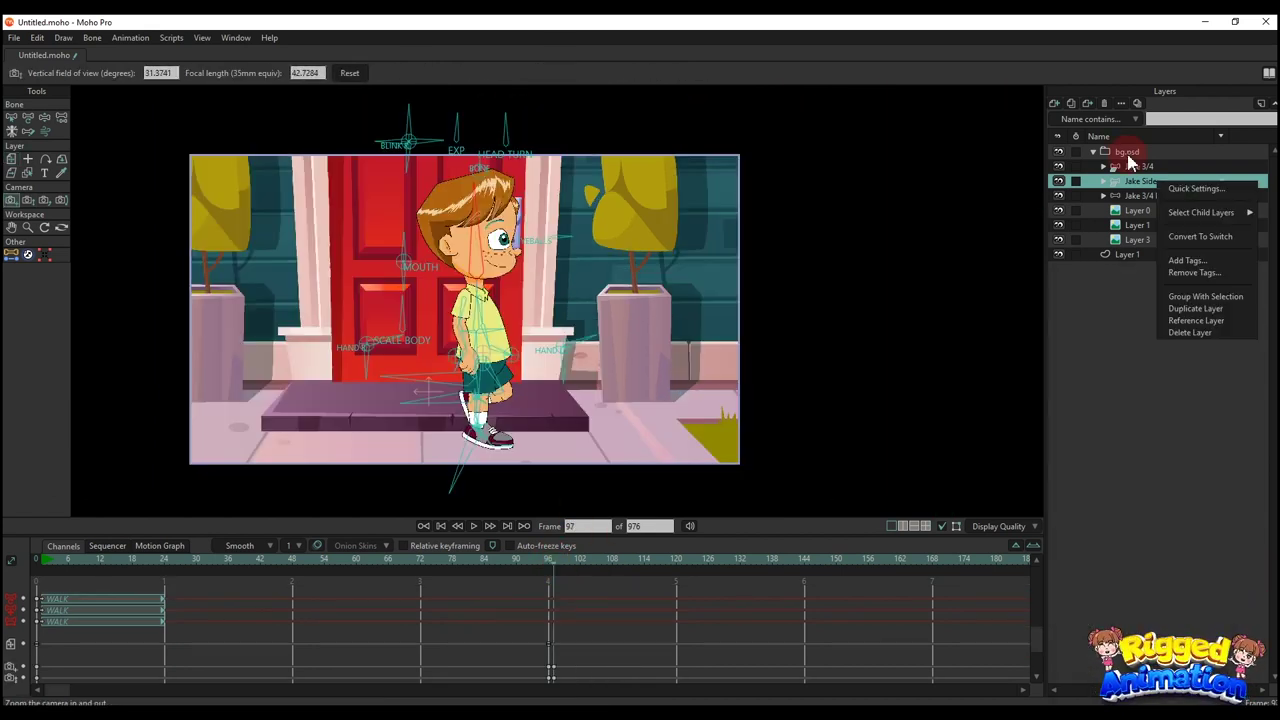
left_click(1170, 183)
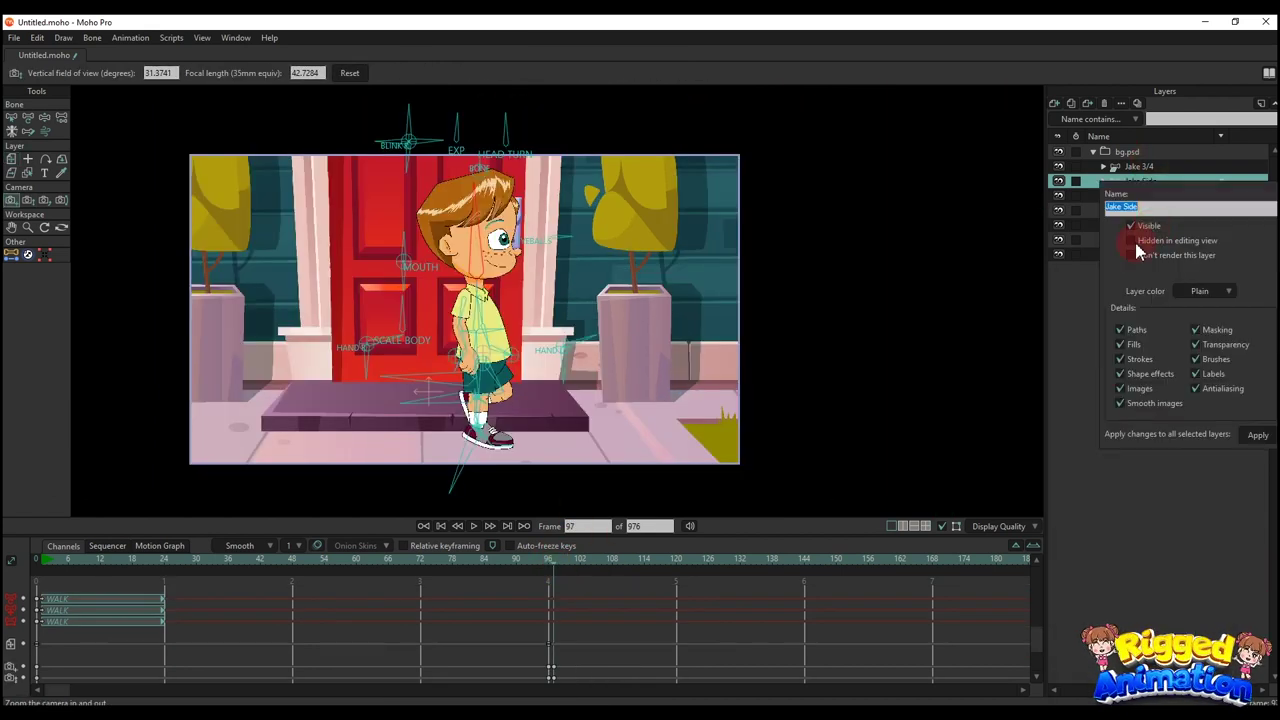
left_click(1131, 225)
left_click(1171, 60)
Step: At frame 97, move the Jake 3/4 Back layer in front of the door, at about X 1.13, Y -1.36, and flip it horizontally
left_click(1157, 196)
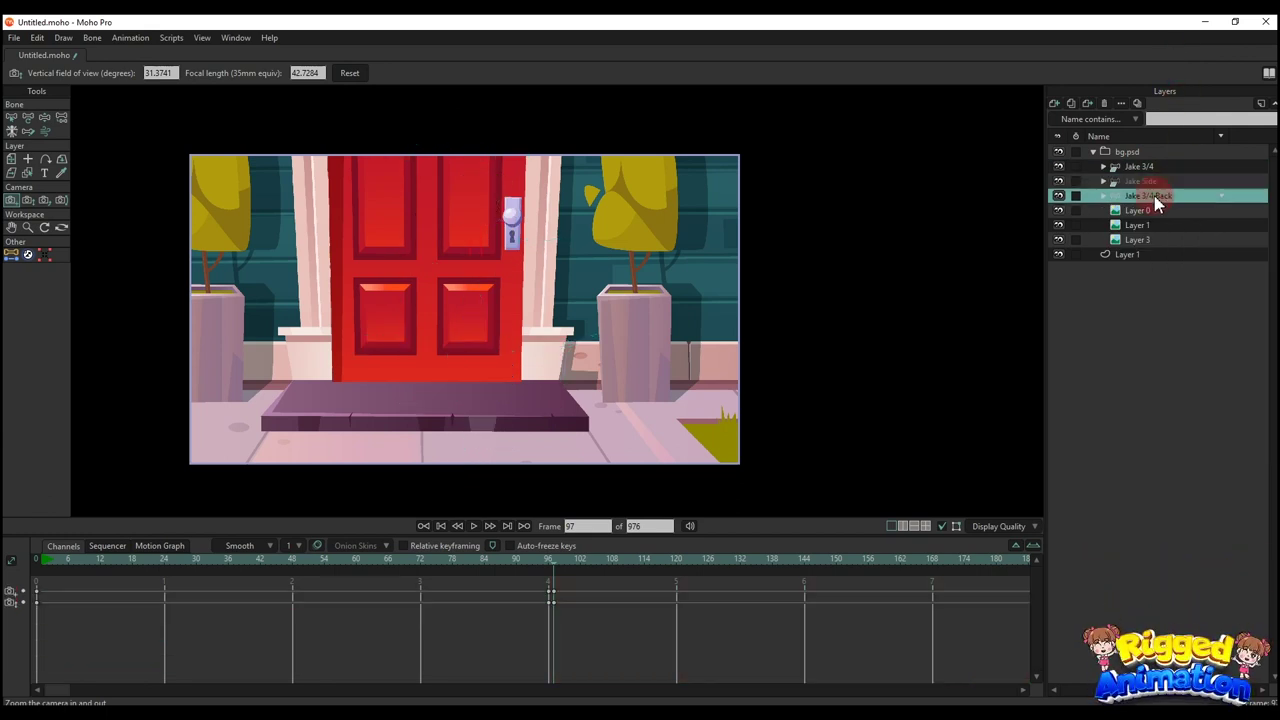
scroll(940, 250, "down", 3)
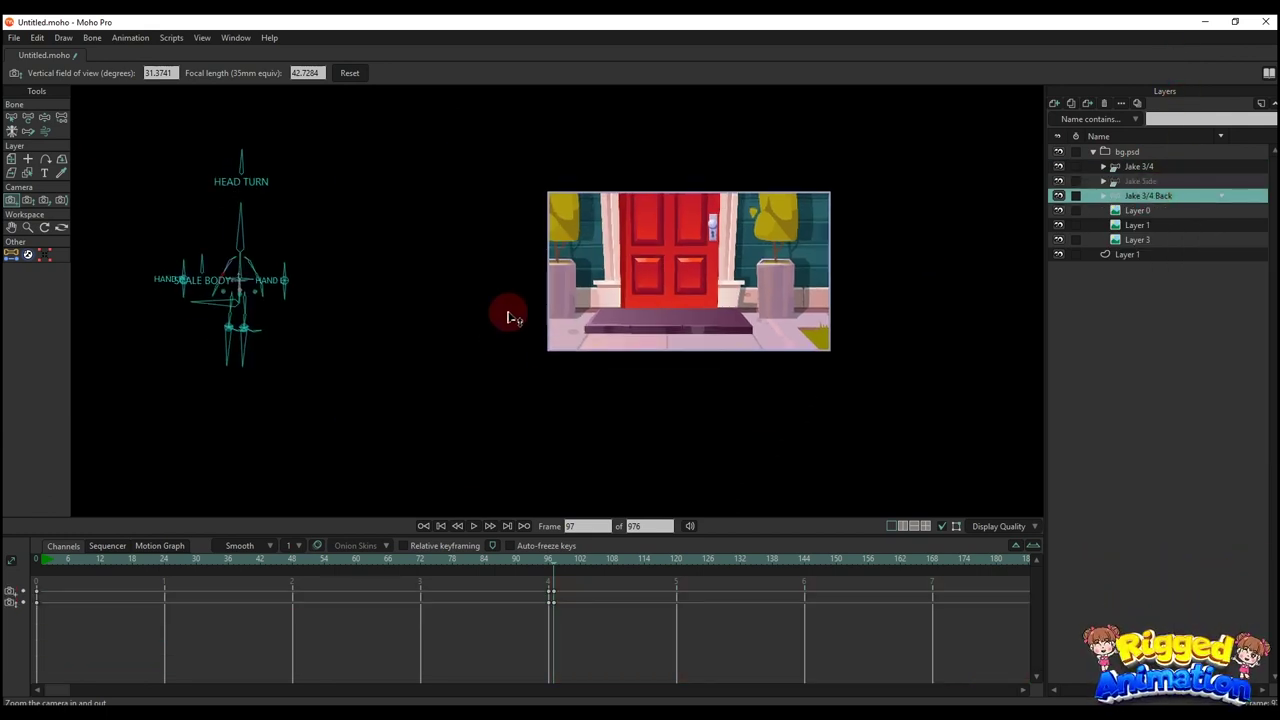
key("m")
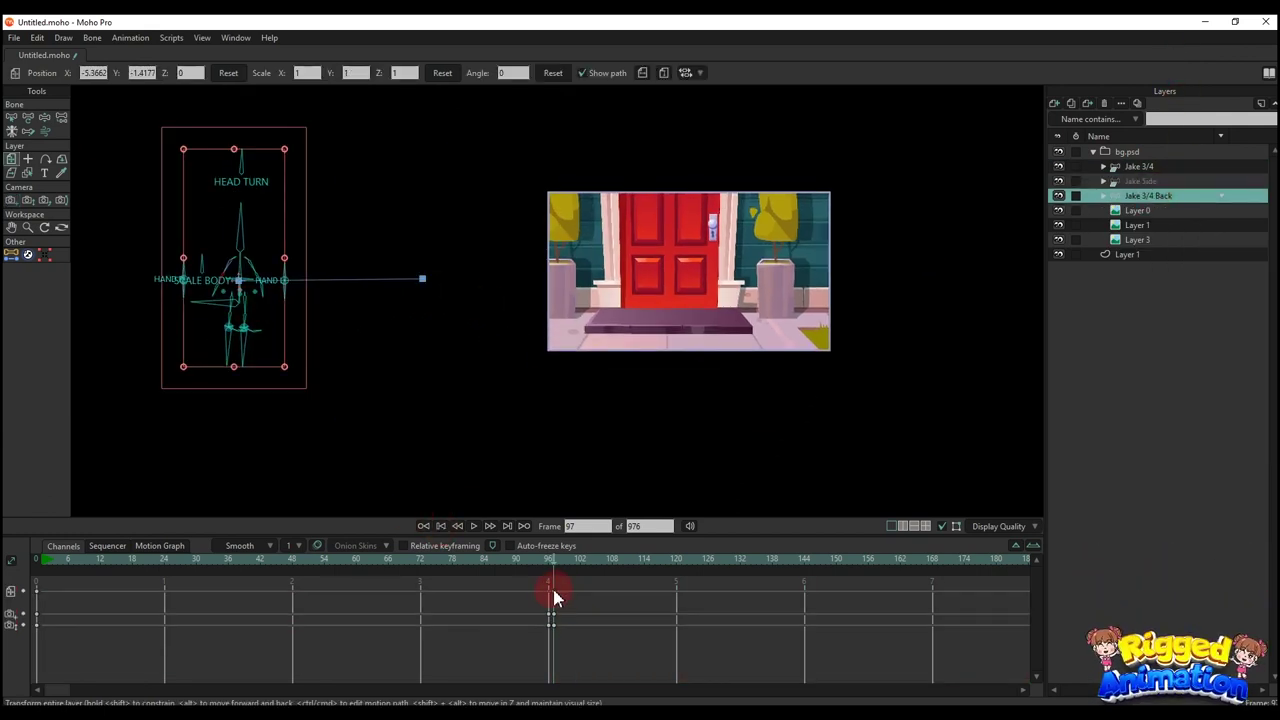
left_click_drag(240, 308, 718, 295)
scroll(715, 285, "up", 4)
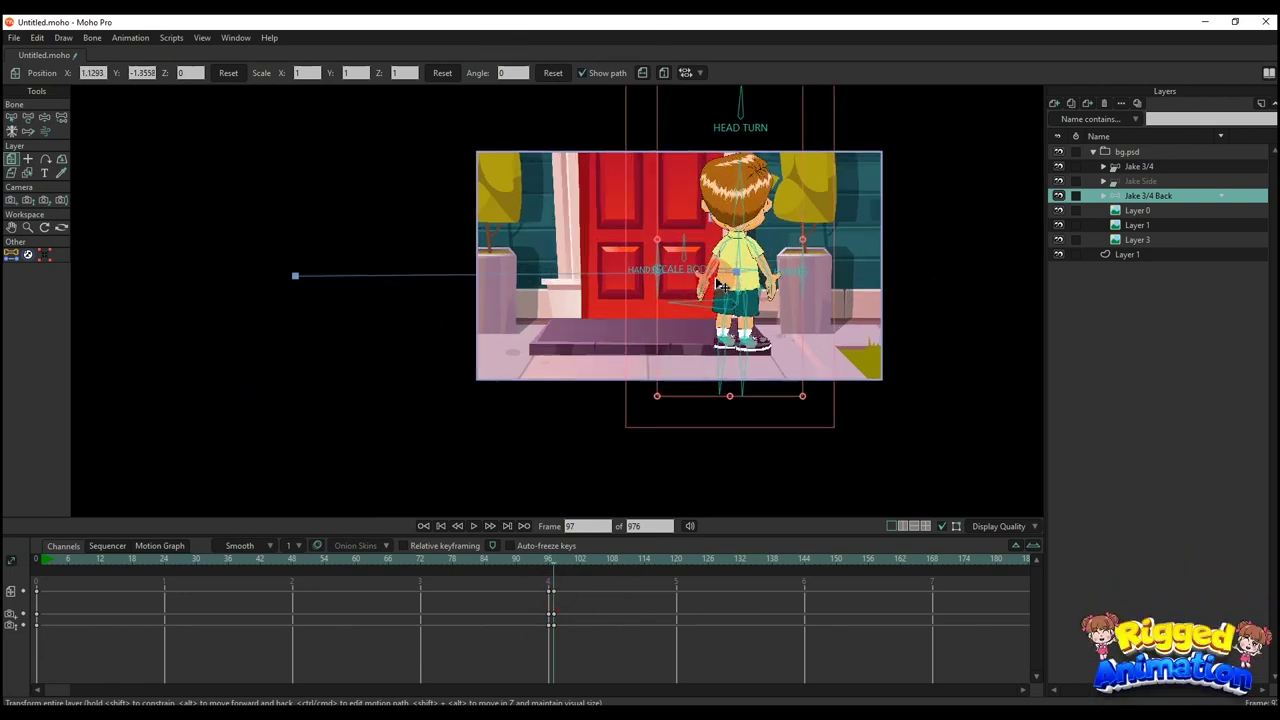
left_click(642, 76)
Step: At frame 97, track and zoom the camera in closer on Jake's back beside the door handle
key("4")
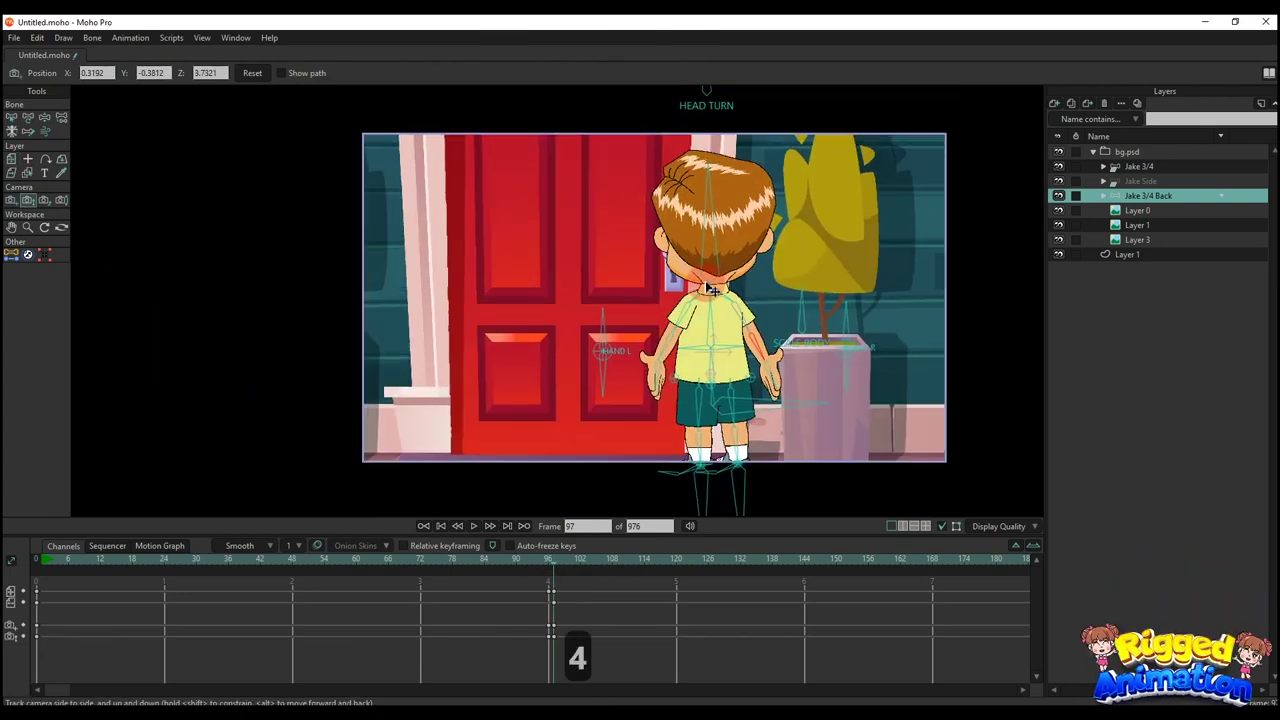
key("5")
left_click_drag(709, 290, 711, 353)
Step: Freeze the Jake 3/4 Back pose at frame 97, move those keyframes to frame 96, and freeze the pose again at frame 97
key("t")
key("ctrl+f")
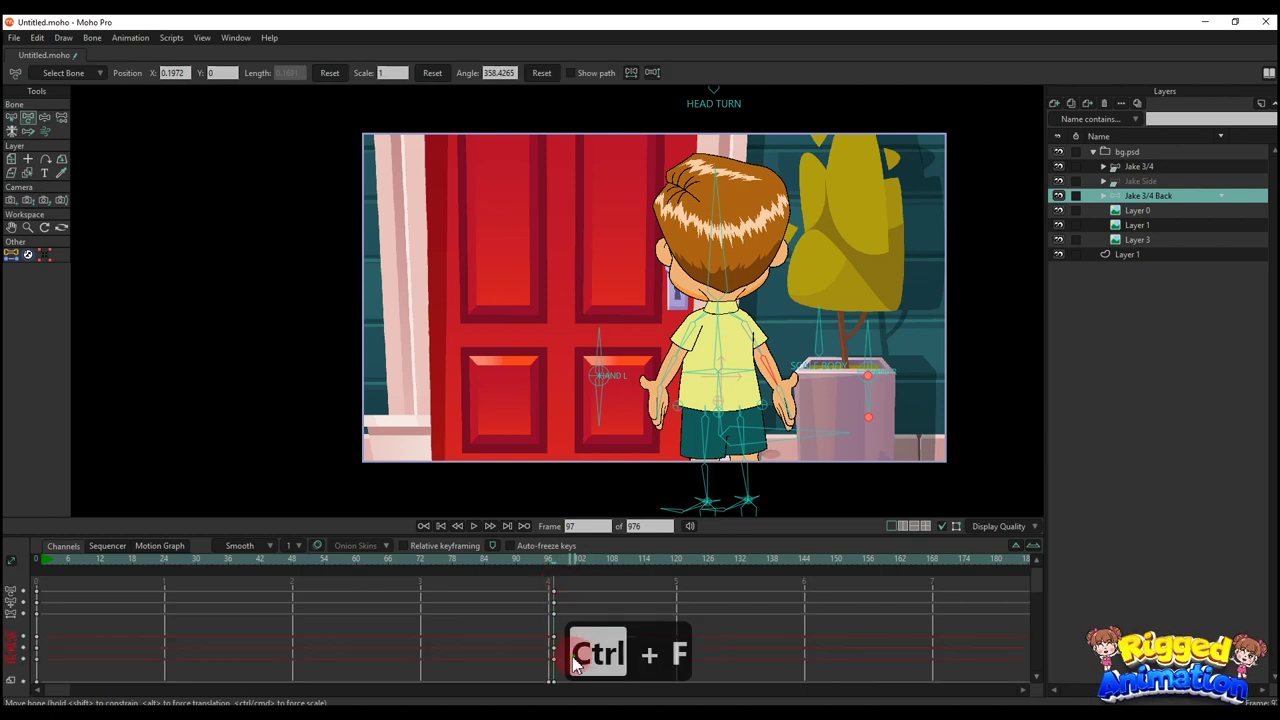
left_click_drag(573, 658, 544, 591)
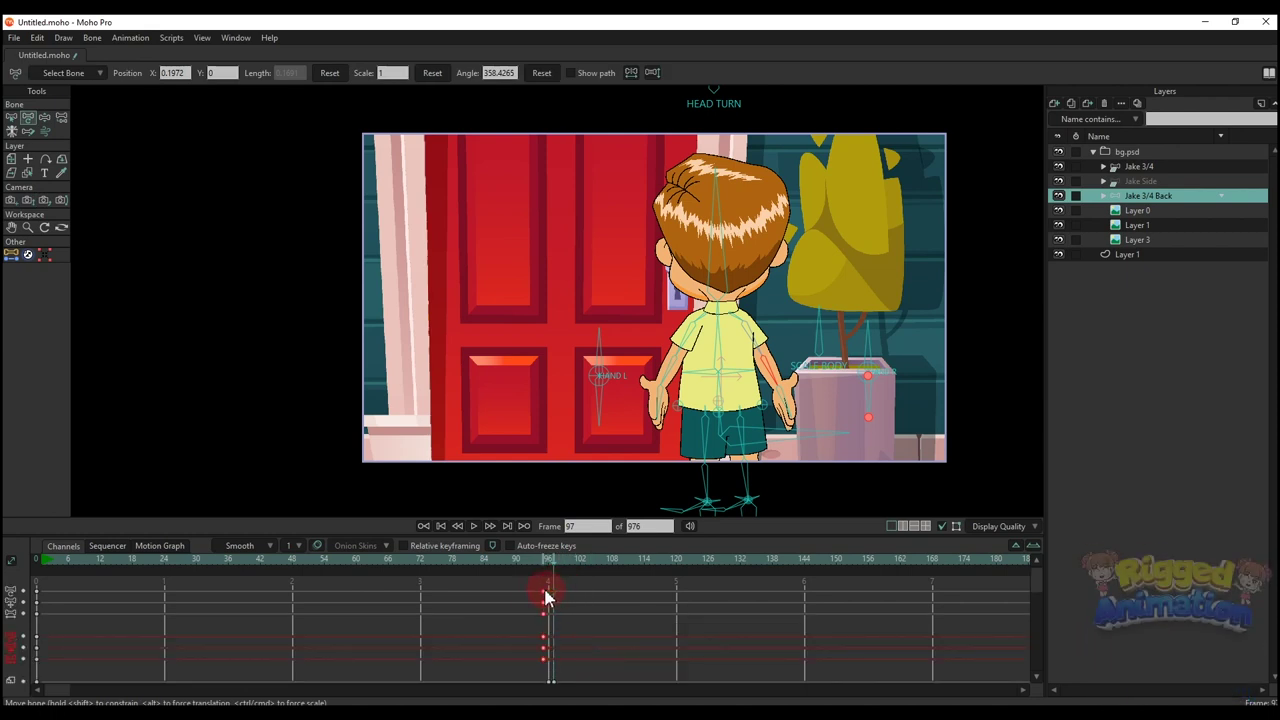
key("ctrl+f")
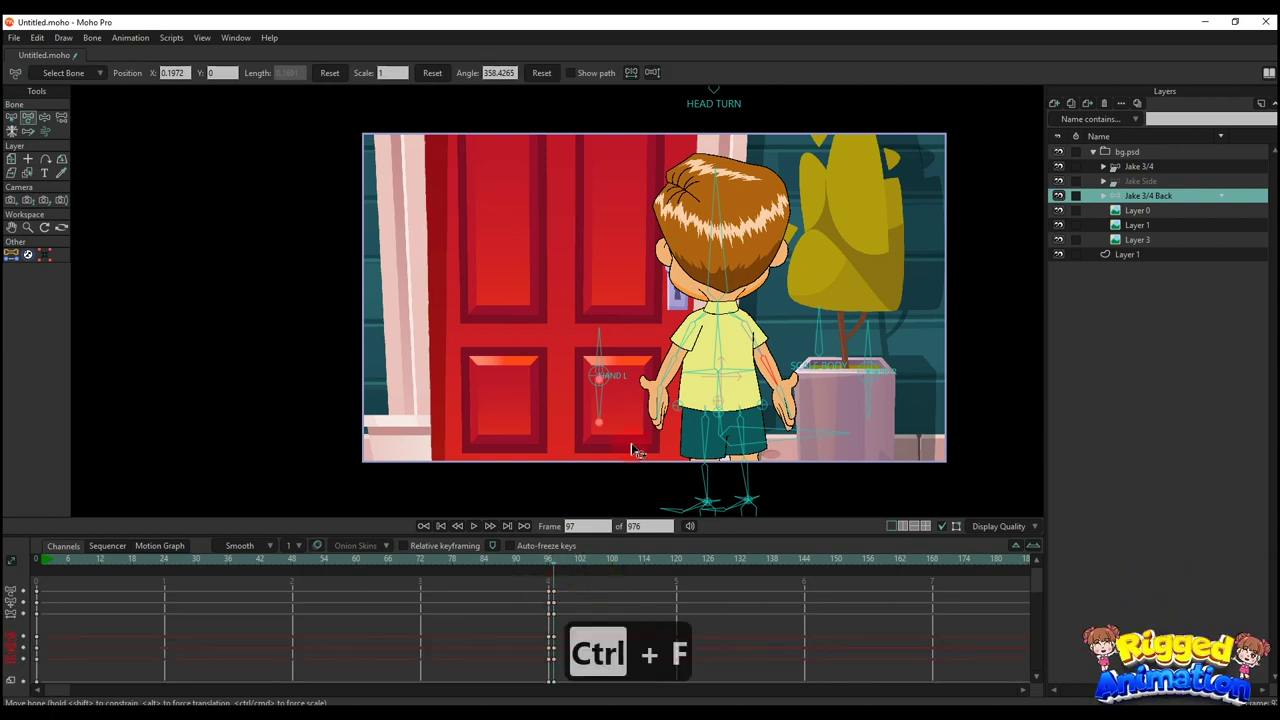
Step: At frame 97, pose Jake's back view with the door-side arm bent up near his head and the other hand at his hip
key("t")
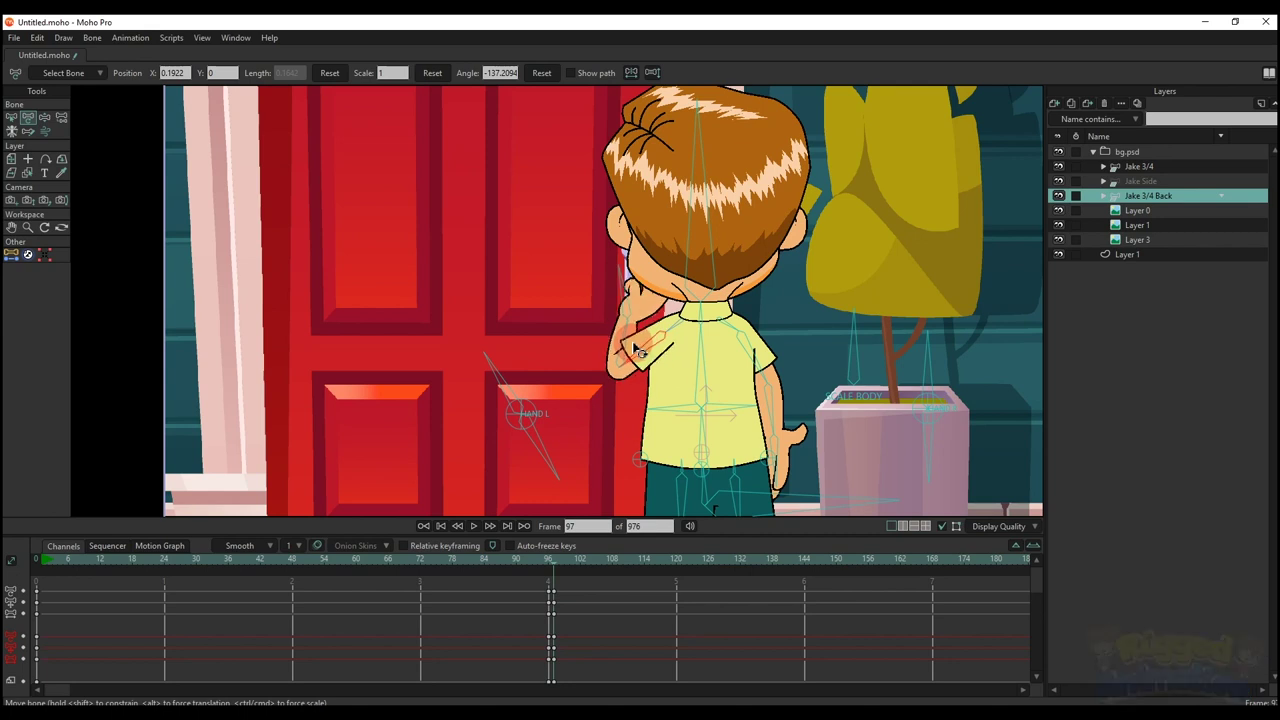
left_click_drag(640, 340, 615, 319)
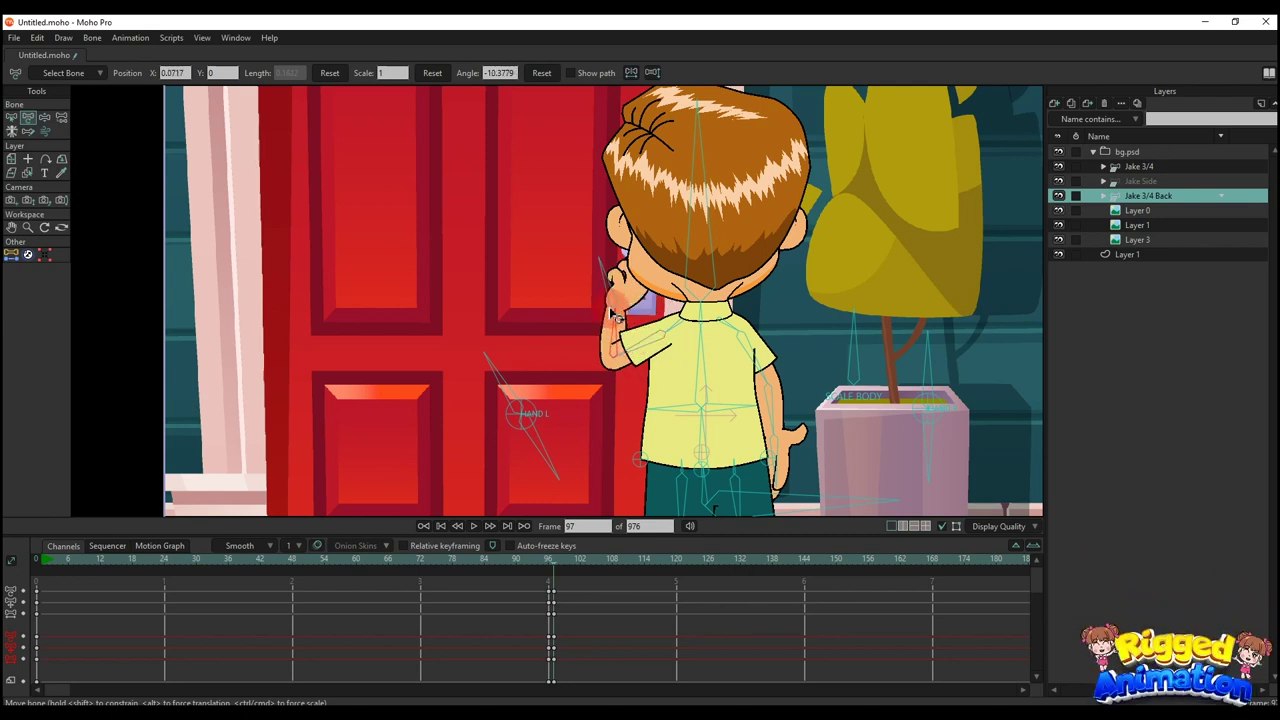
scroll(618, 320, "down", 2)
scroll(738, 372, "up", 2)
mouse_move(718, 380)
left_mouse_down()
mouse_move(682, 352)
mouse_move(709, 363)
left_mouse_up()
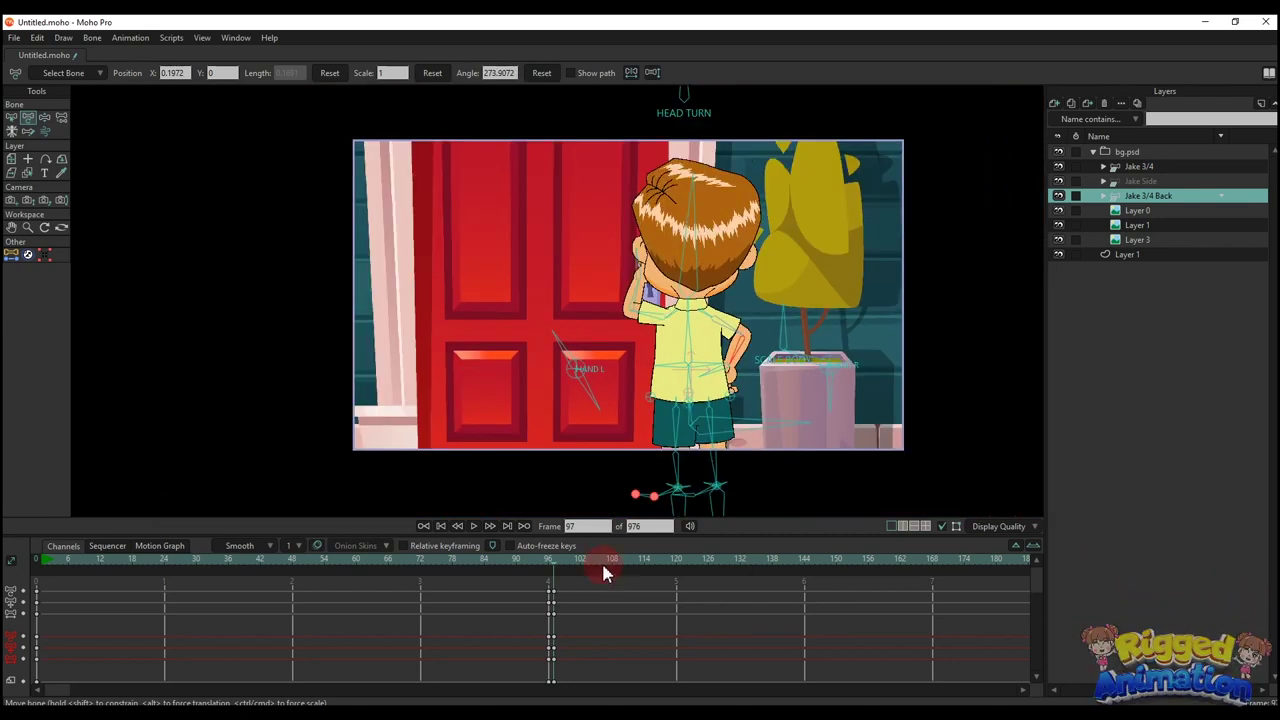
Step: At frame 108, lean Jake's torso toward the door and swing his raised forearm out in front of it
left_click_drag(606, 560, 612, 562)
key("t")
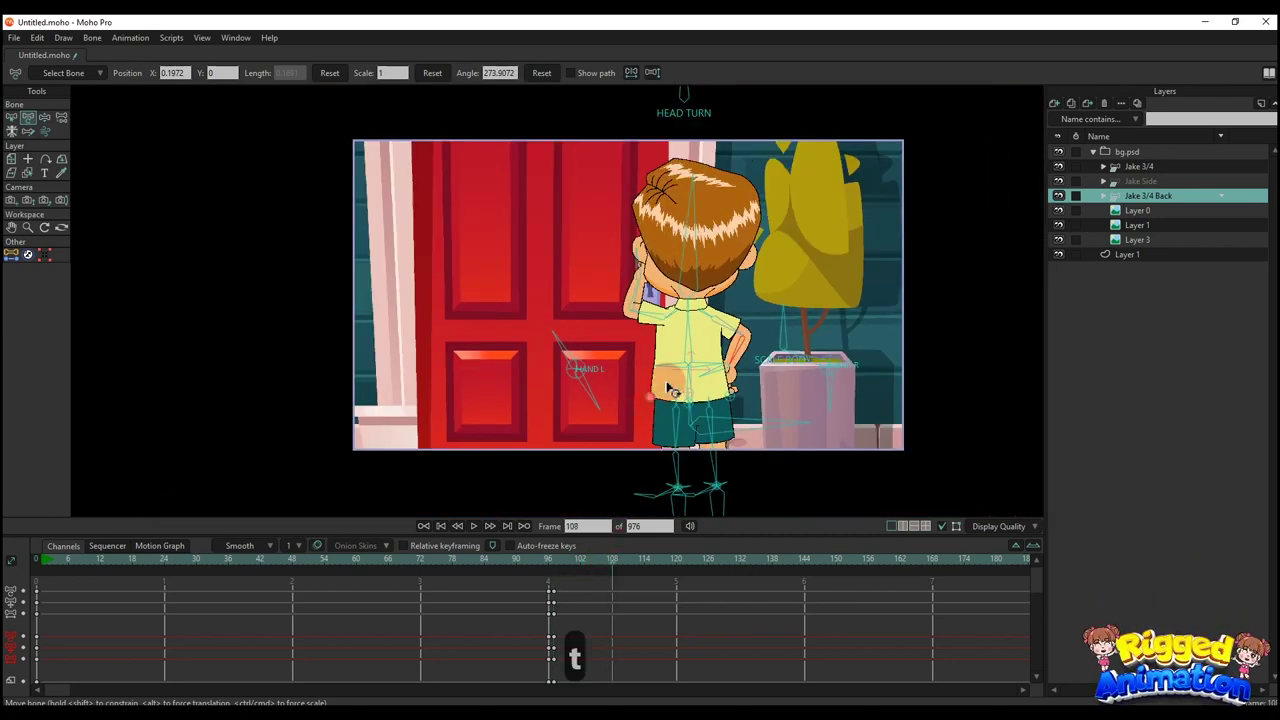
scroll(688, 390, "up", 1)
left_click(688, 390)
scroll(688, 390, "up", 1)
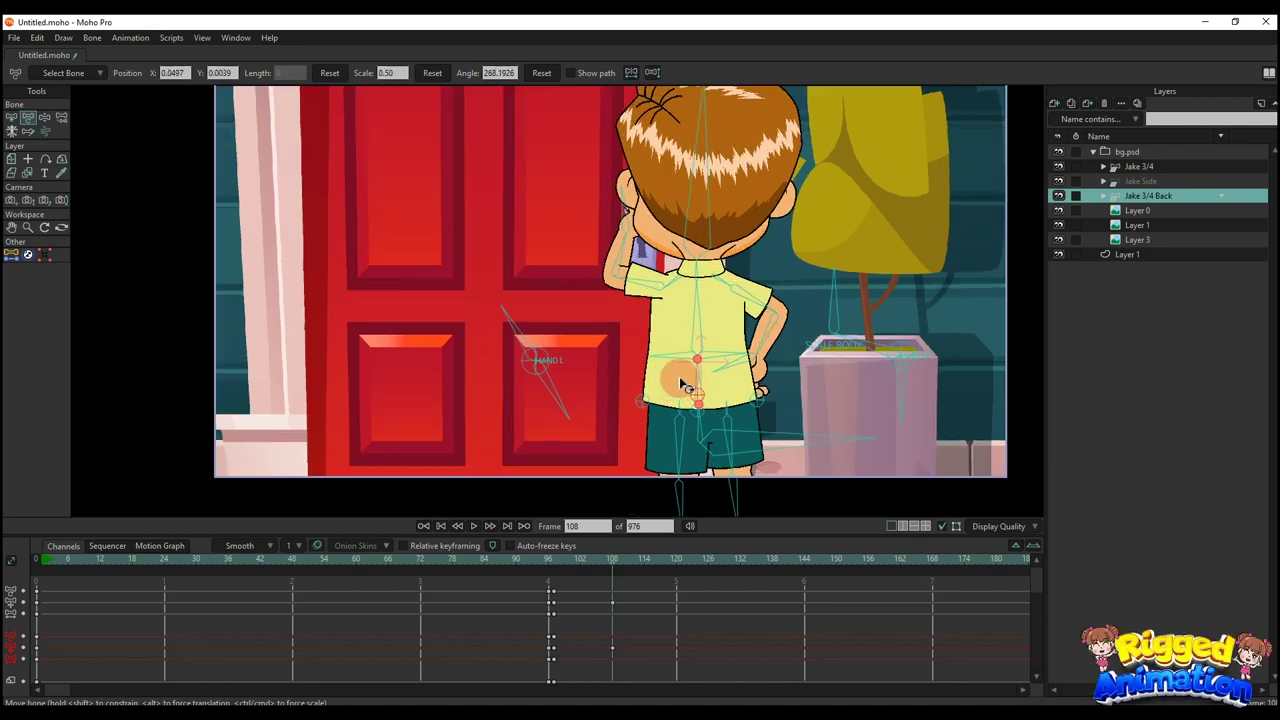
left_click_drag(790, 440, 788, 429)
left_click_drag(688, 477, 660, 386)
scroll(684, 415, "up", 1)
scroll(660, 386, "down", 1)
left_click_drag(686, 296, 694, 351)
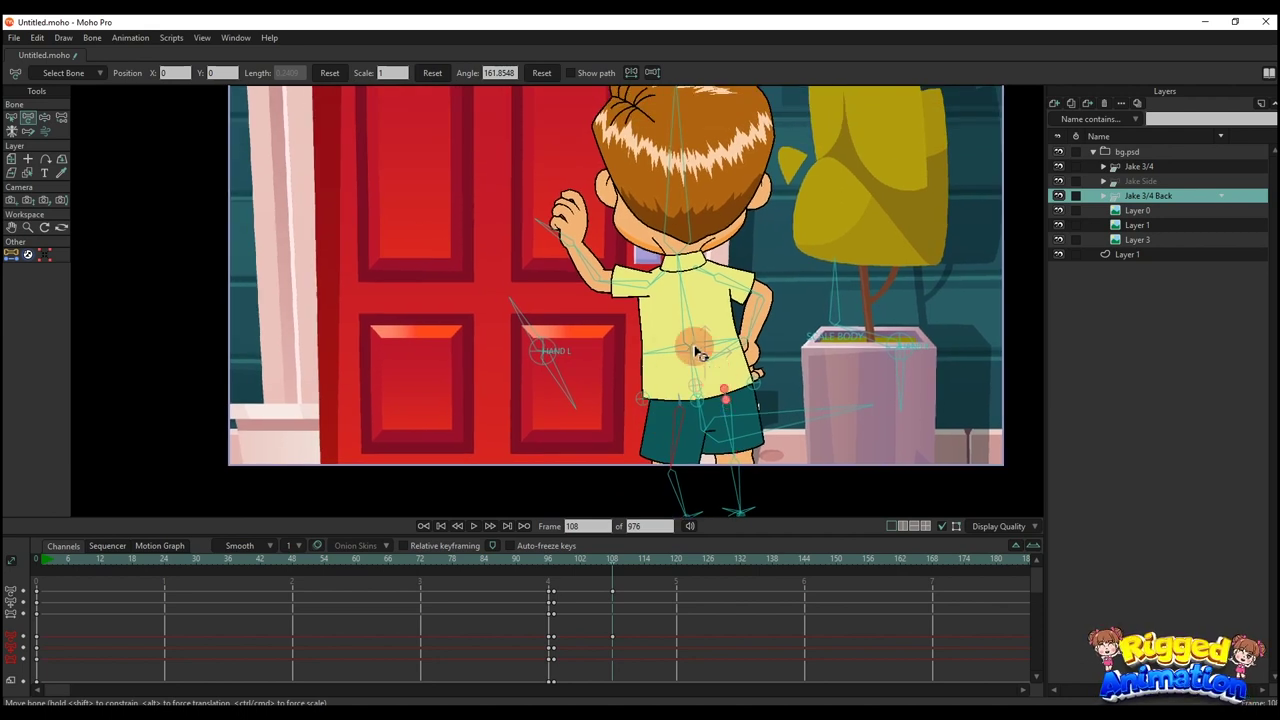
Step: Refine the frame 108 pose by adjusting Jake's body, legs and outstretched forearm
scroll(694, 351, "down", 2)
left_click_drag(684, 247, 689, 288)
scroll(689, 288, "up", 2)
left_click_drag(706, 386, 703, 388)
left_click_drag(692, 279, 686, 285)
left_click_drag(611, 344, 606, 347)
scroll(620, 385, "down", 2)
scroll(664, 450, "up", 1)
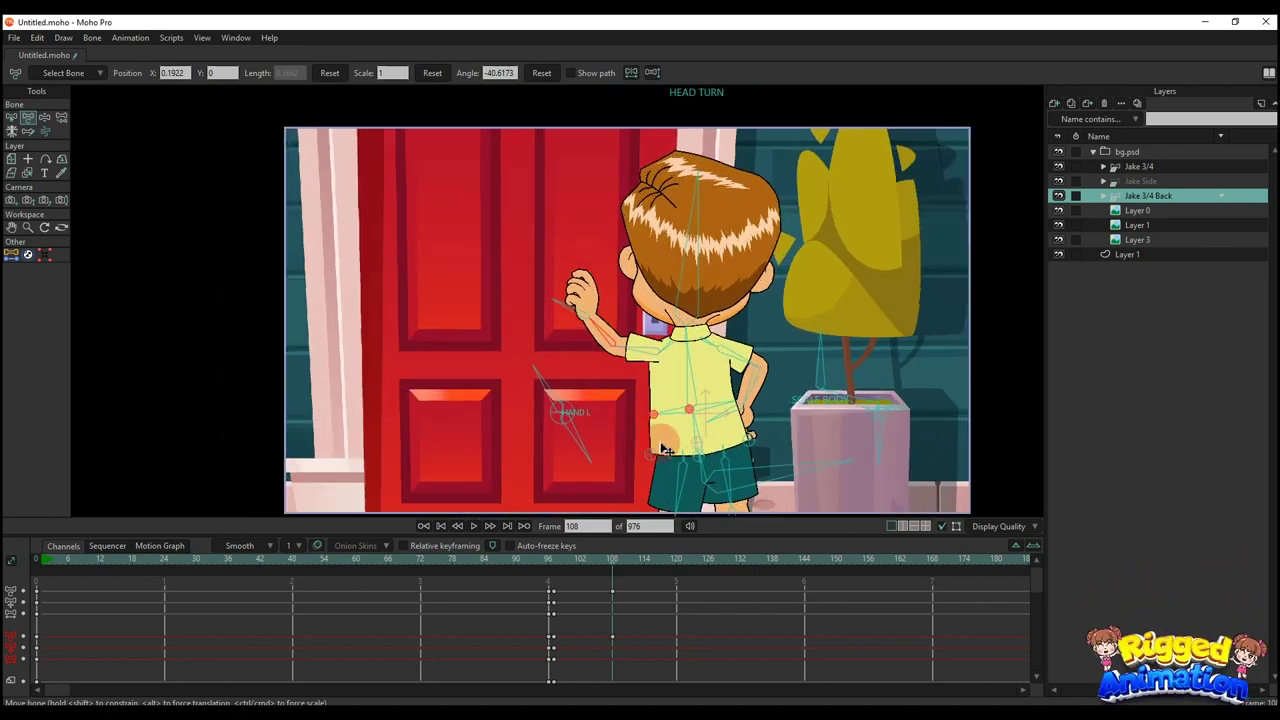
Step: Freeze the pose at frame 108 and preview the arm movement between frames 97 and 108
left_click(553, 563)
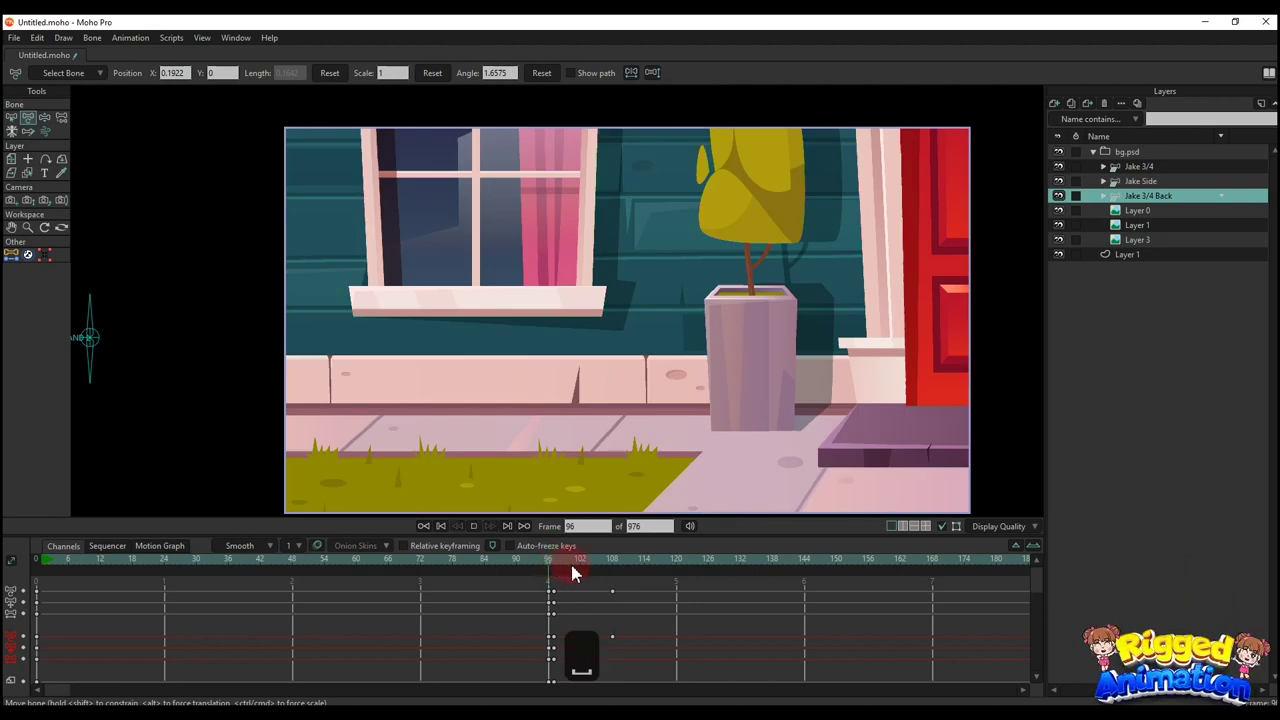
left_click_drag(572, 567, 612, 564)
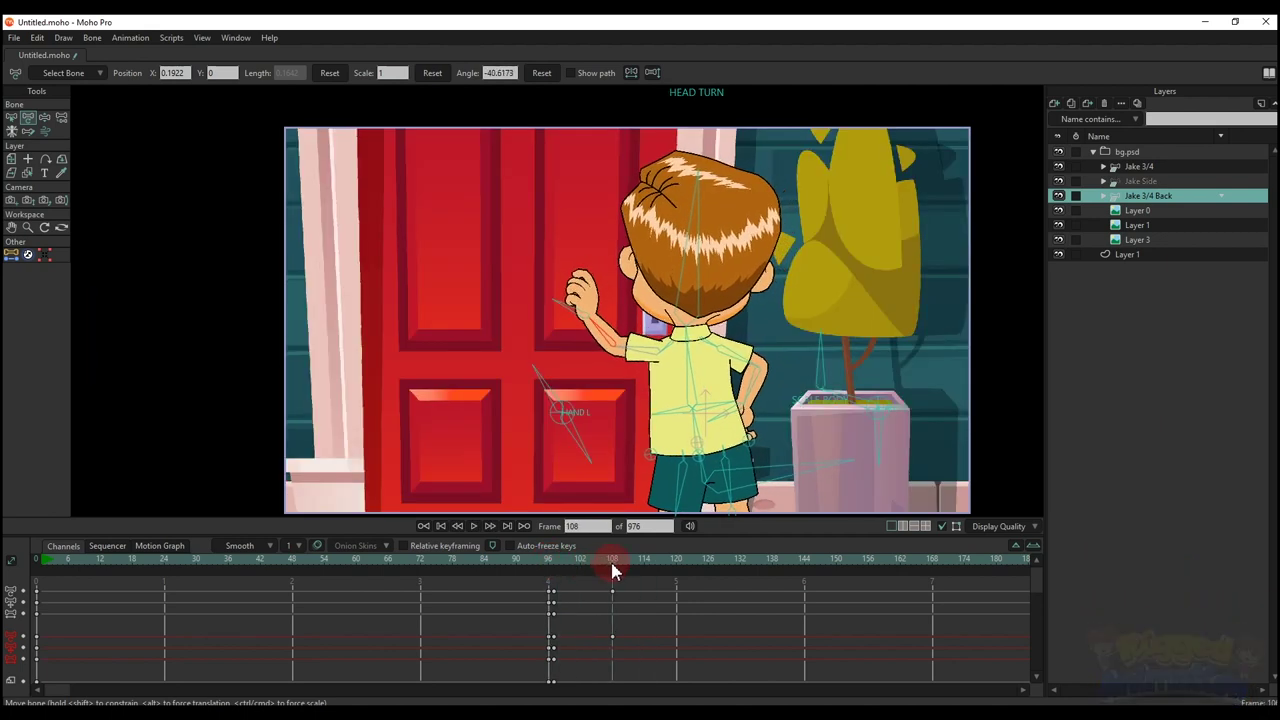
key("ctrl+f")
left_click(559, 563)
key("space")
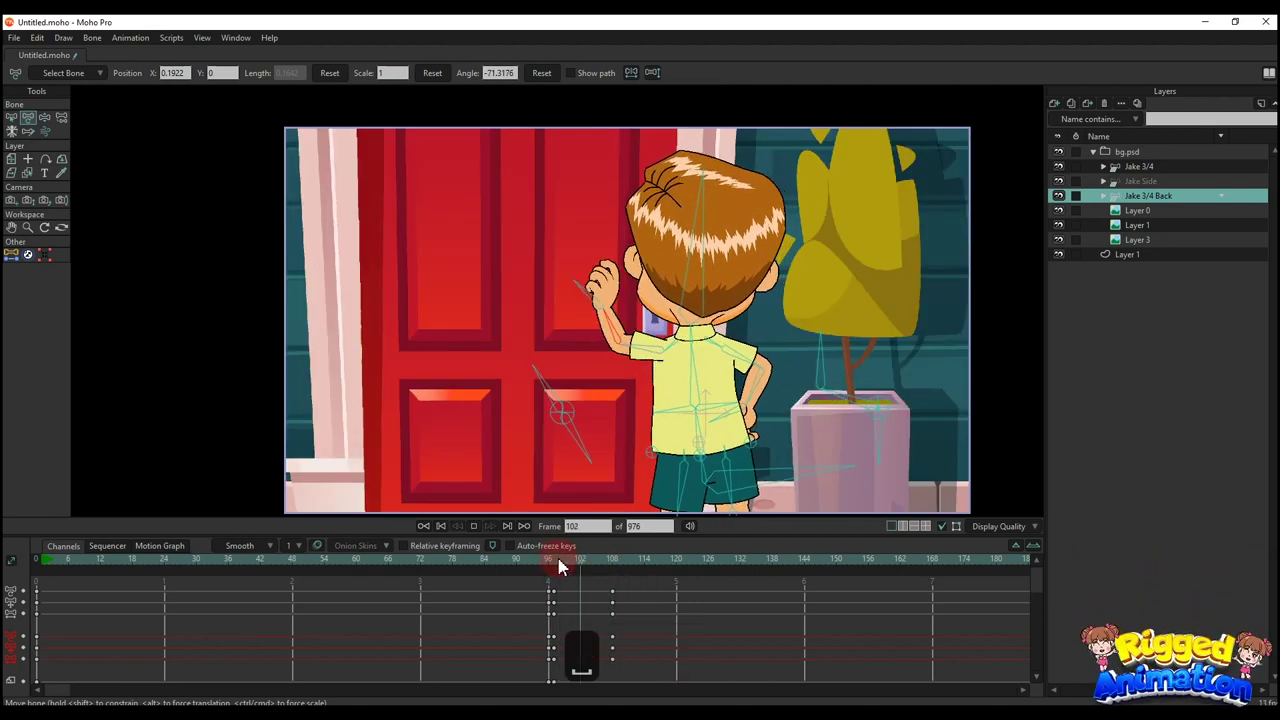
left_click(554, 558)
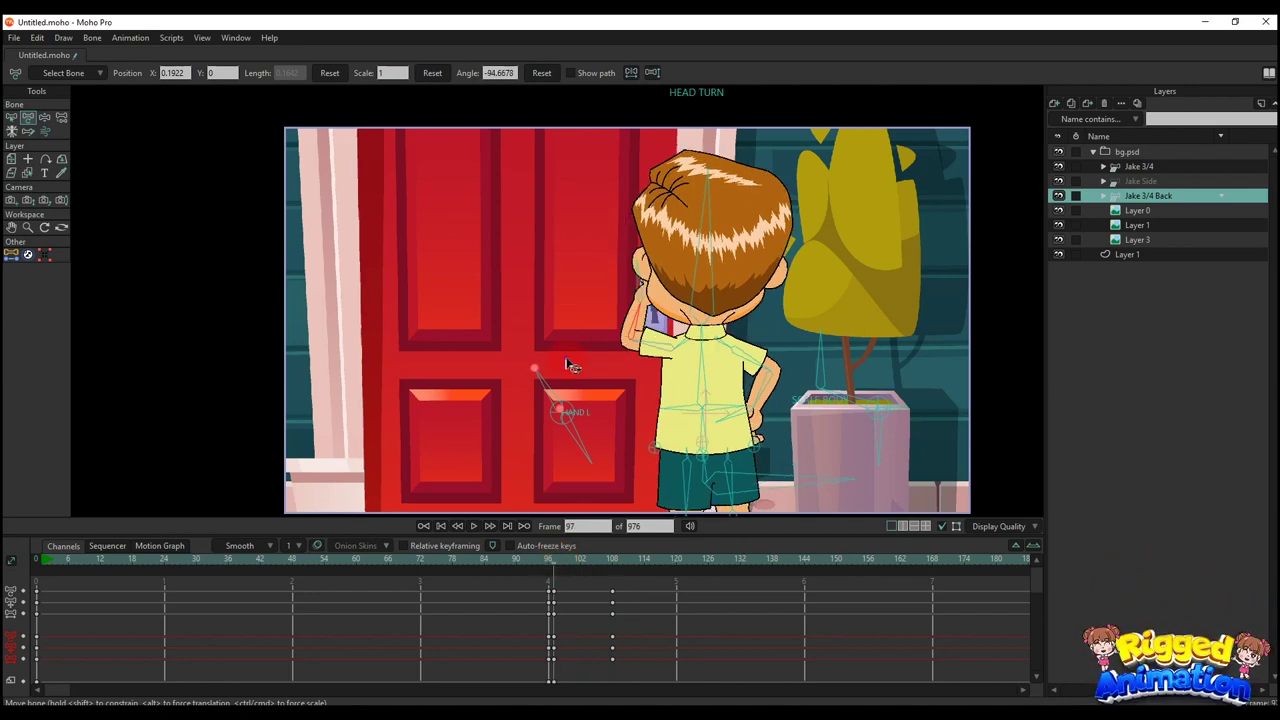
Step: Set the door layer's origin on the door's hinge edge, at about X -0.71, Y -0.11
left_click(1137, 225)
left_click(1060, 227)
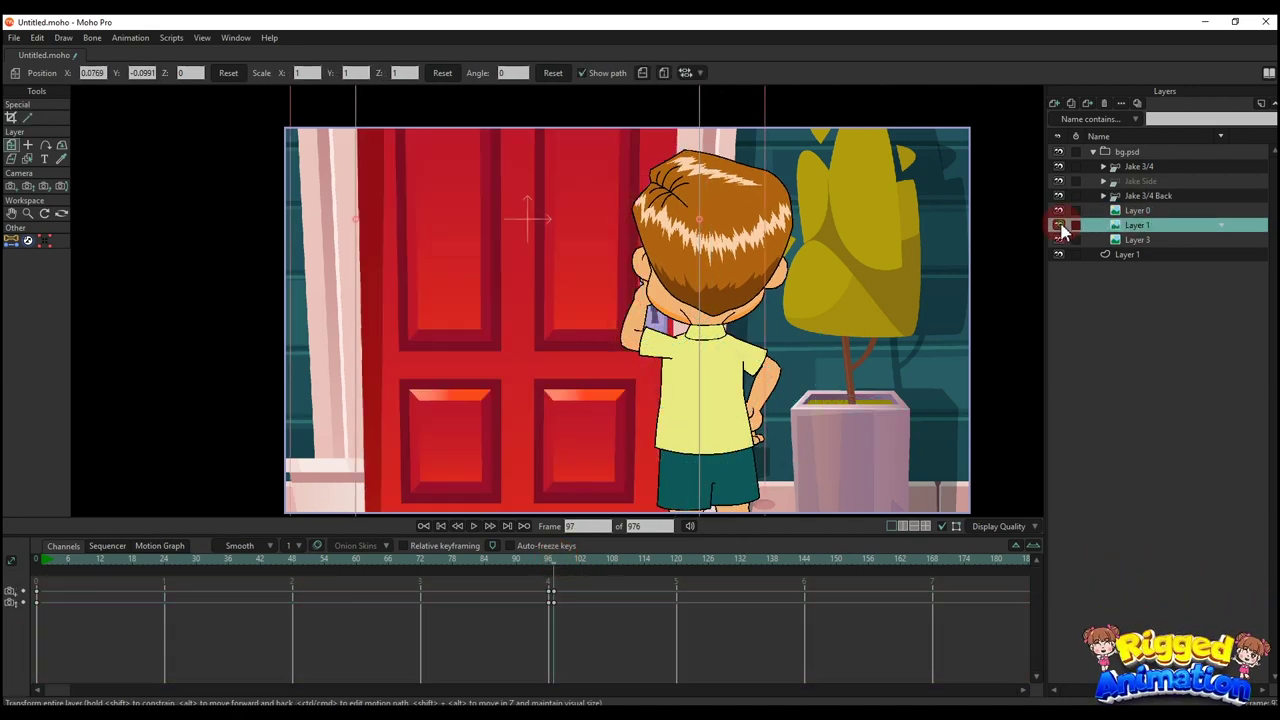
scroll(437, 332, "down", 2)
scroll(449, 303, "up", 2)
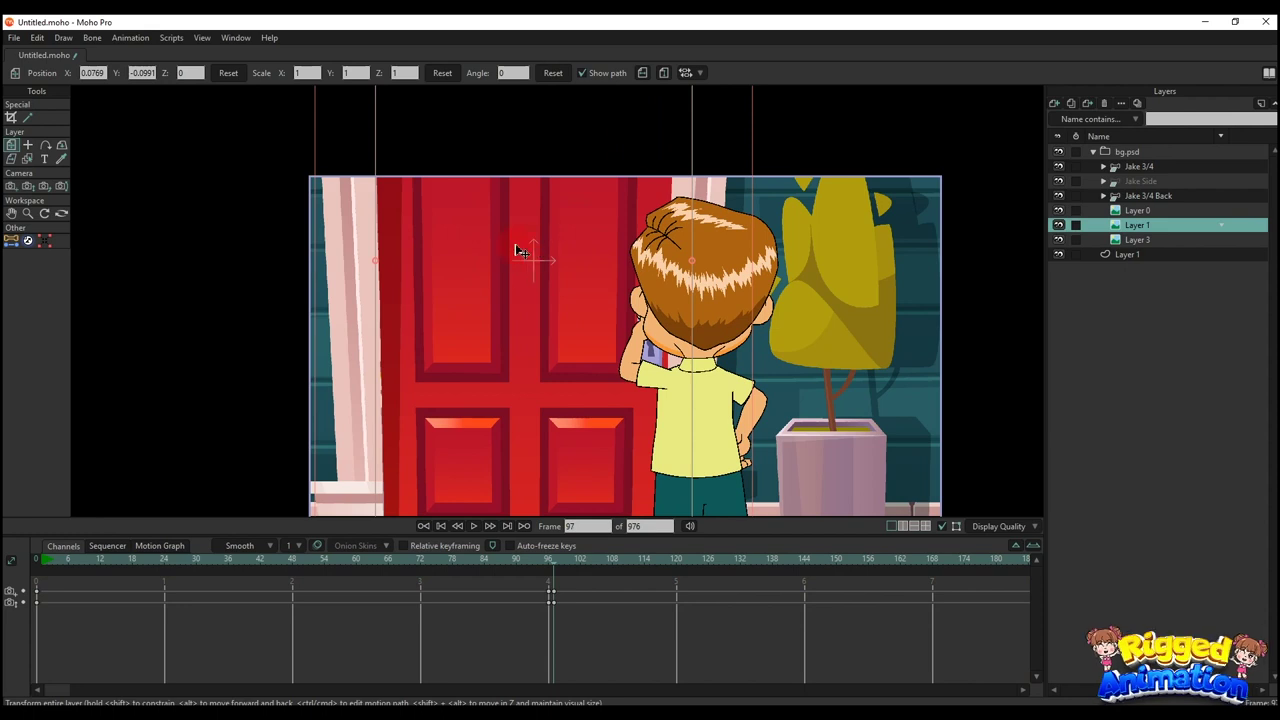
key("o")
scroll(366, 286, "up", 5)
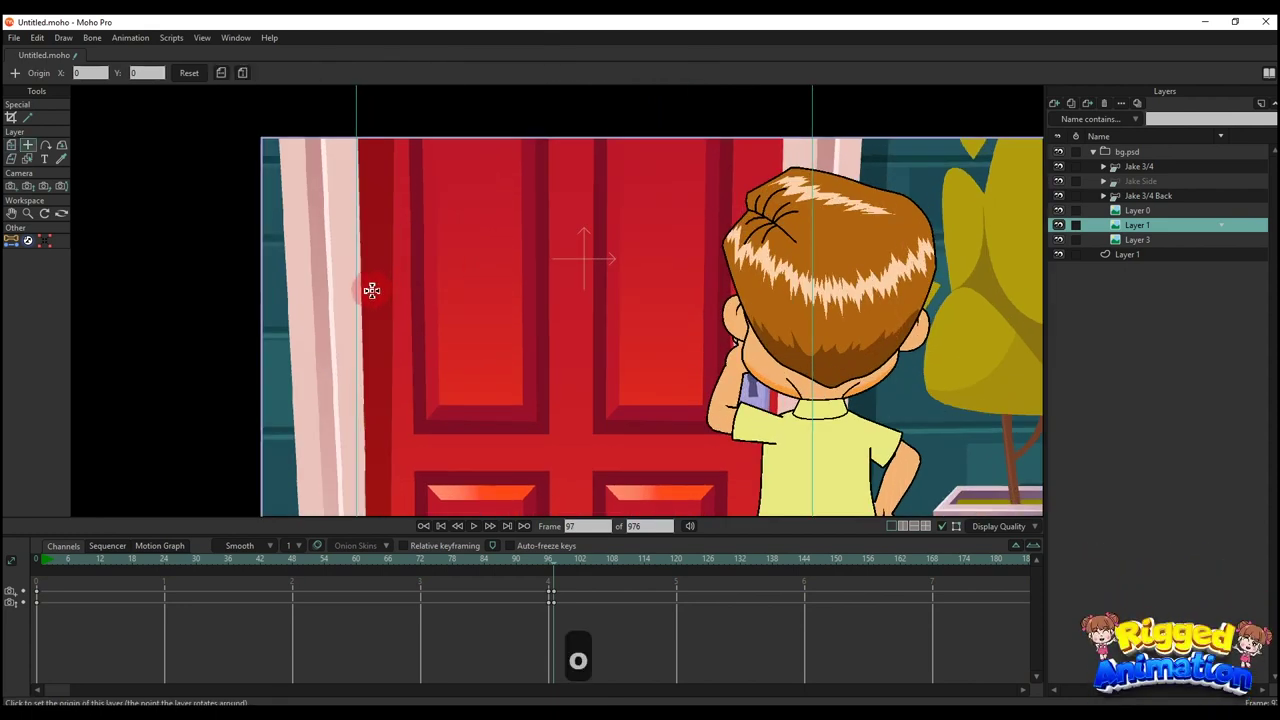
scroll(361, 296, "up", 2)
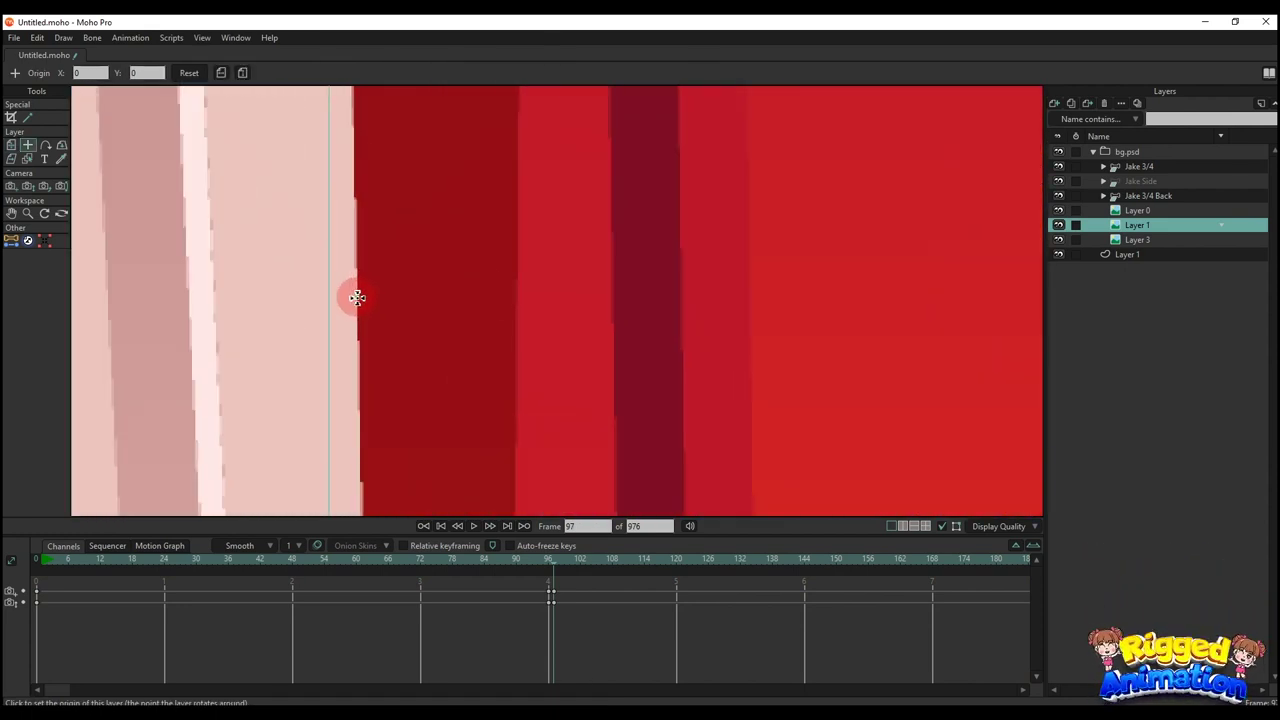
scroll(352, 297, "down", 6)
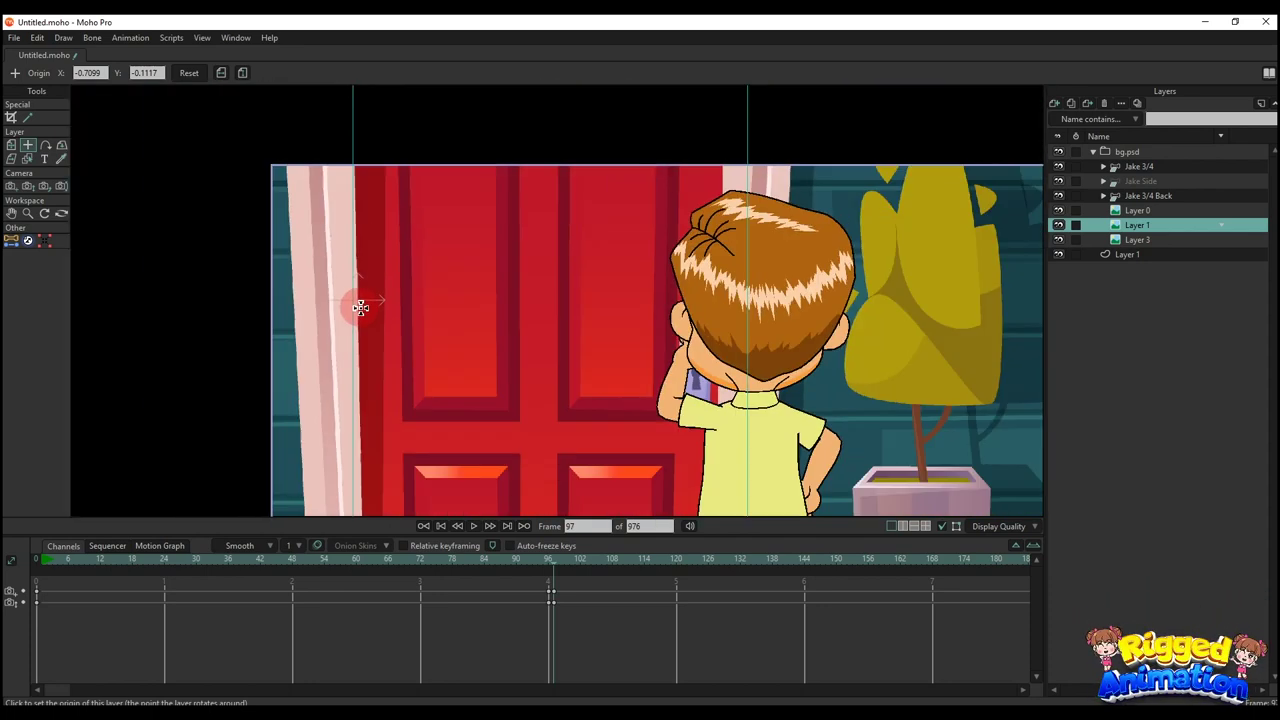
Step: At frame 108, swing the door open by rotating its layer about -46 degrees around the Y axis
key("m")
scroll(413, 318, "down", 2)
mouse_move(558, 572)
left_mouse_down()
mouse_move(648, 572)
mouse_move(553, 578)
left_mouse_up()
left_click(61, 146)
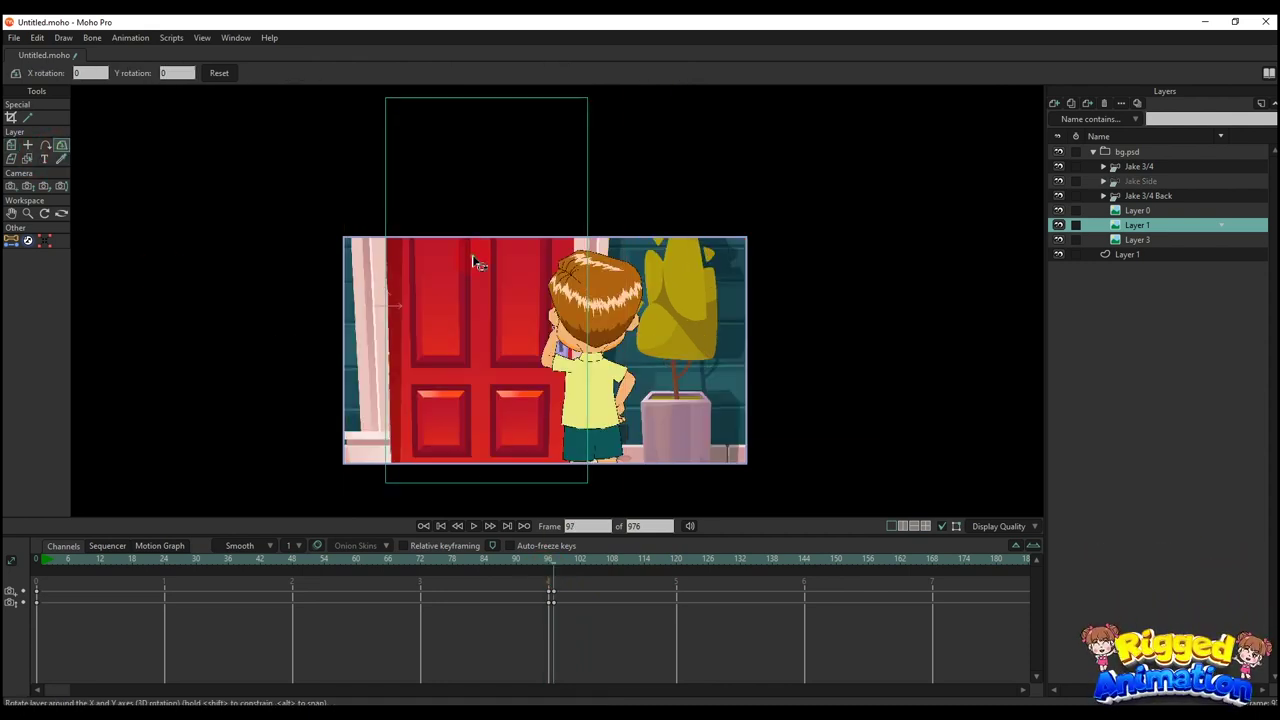
left_click_drag(569, 572, 614, 572)
left_click_drag(540, 355, 247, 401)
scroll(418, 410, "up", 2)
scroll(532, 330, "up", 2)
left_click_drag(526, 327, 533, 329)
scroll(532, 335, "down", 1)
scroll(533, 345, "down", 1)
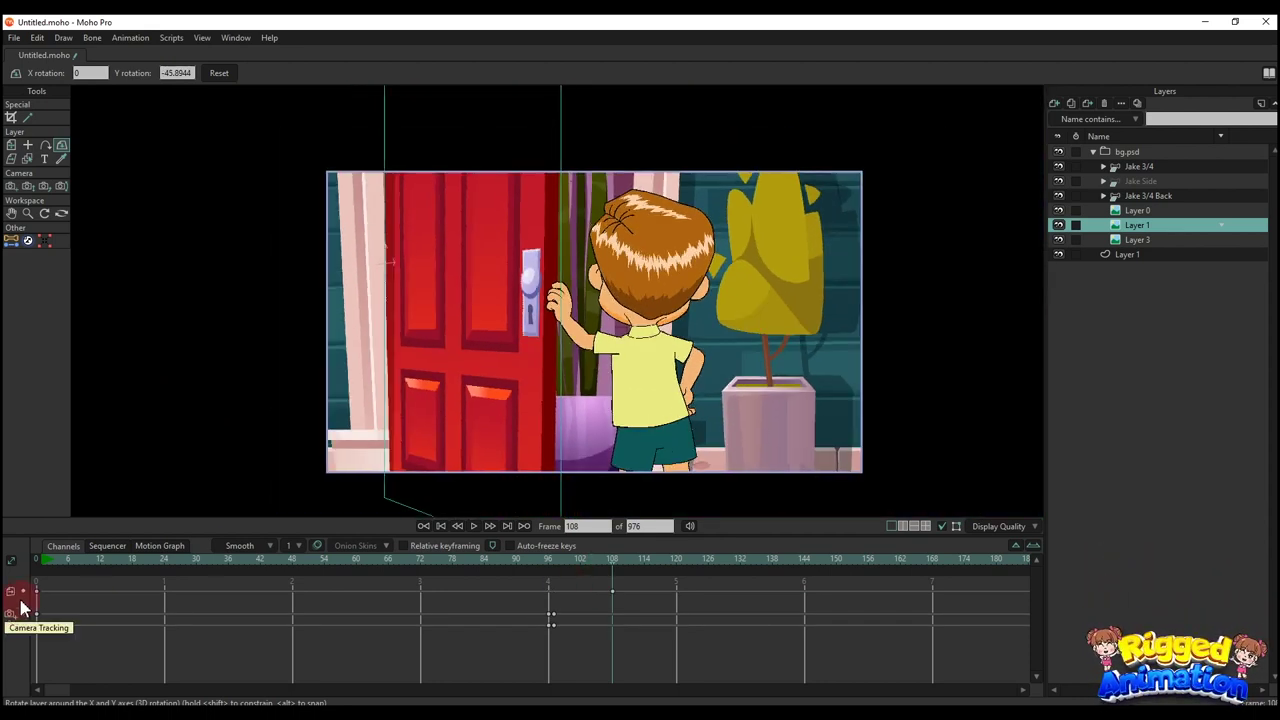
Step: Copy the door's closed rotation key from frame 0 to frame 97 and preview the opening
key("ctrl+c")
left_click(552, 560)
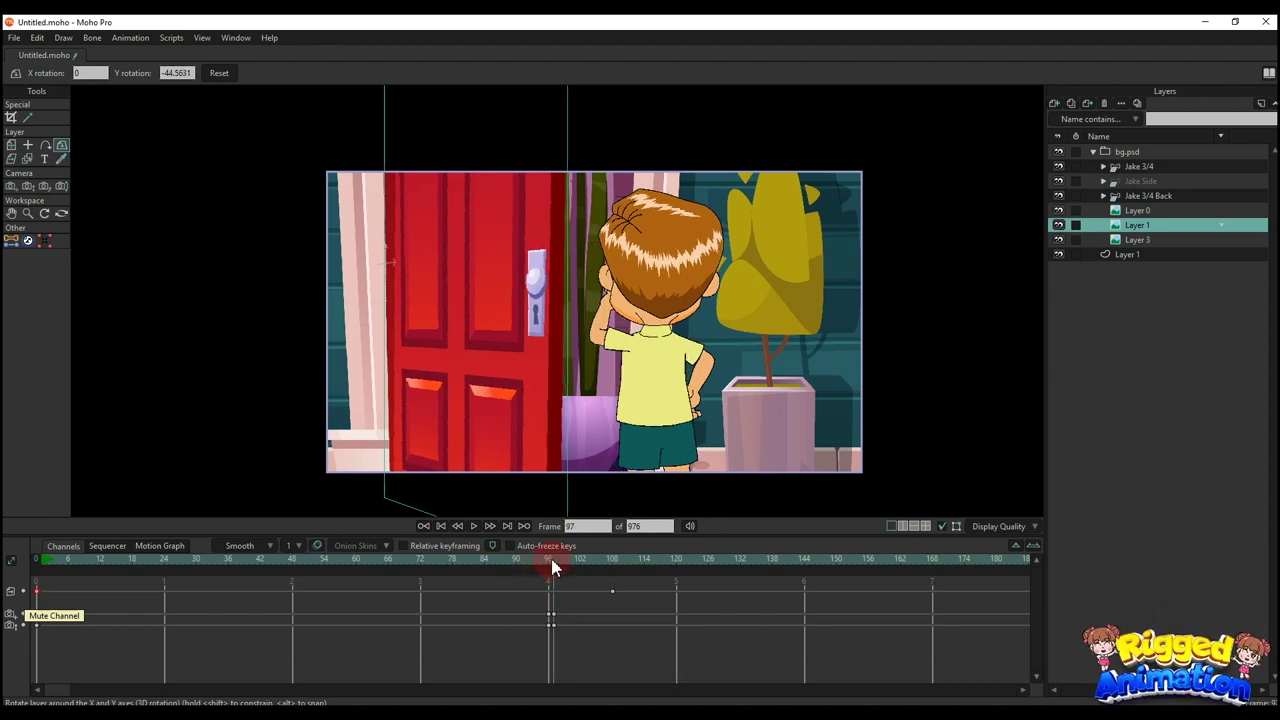
key("ctrl+v")
left_click(515, 560)
key("space")
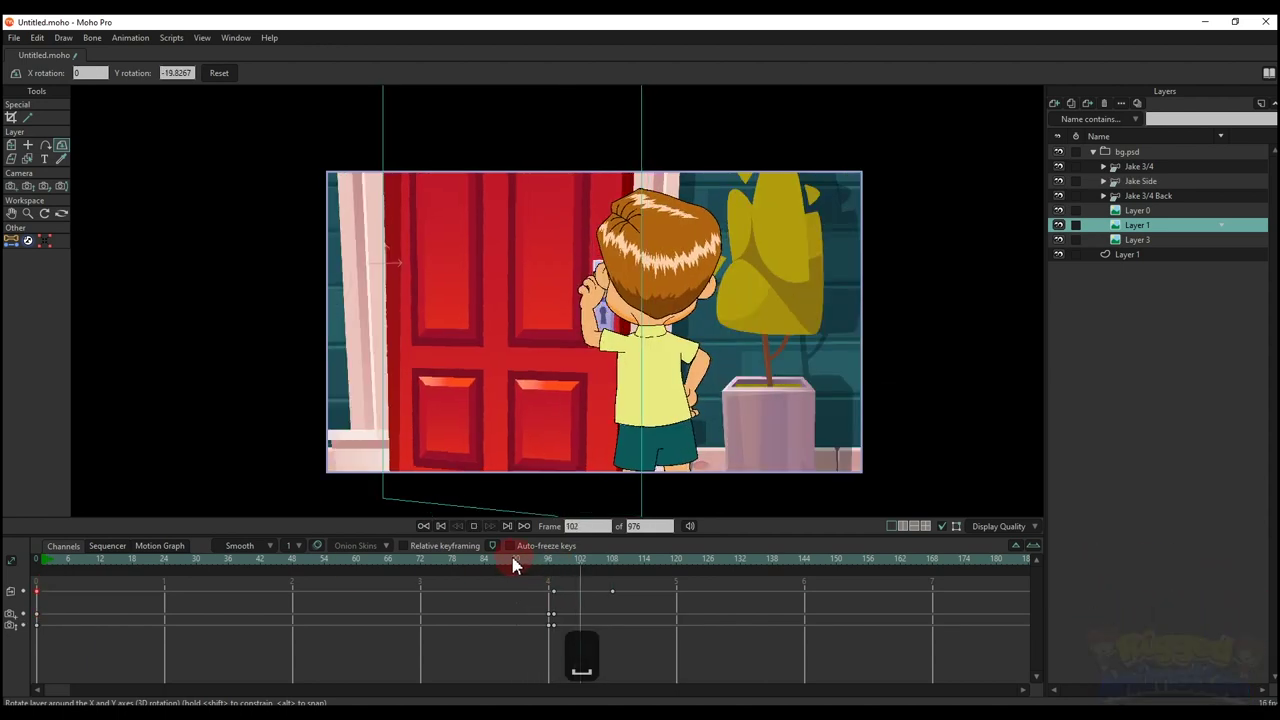
key("space")
Step: Enable animated layer order in the depth sort settings of the bg.psd group
left_click(549, 560)
left_click(553, 563)
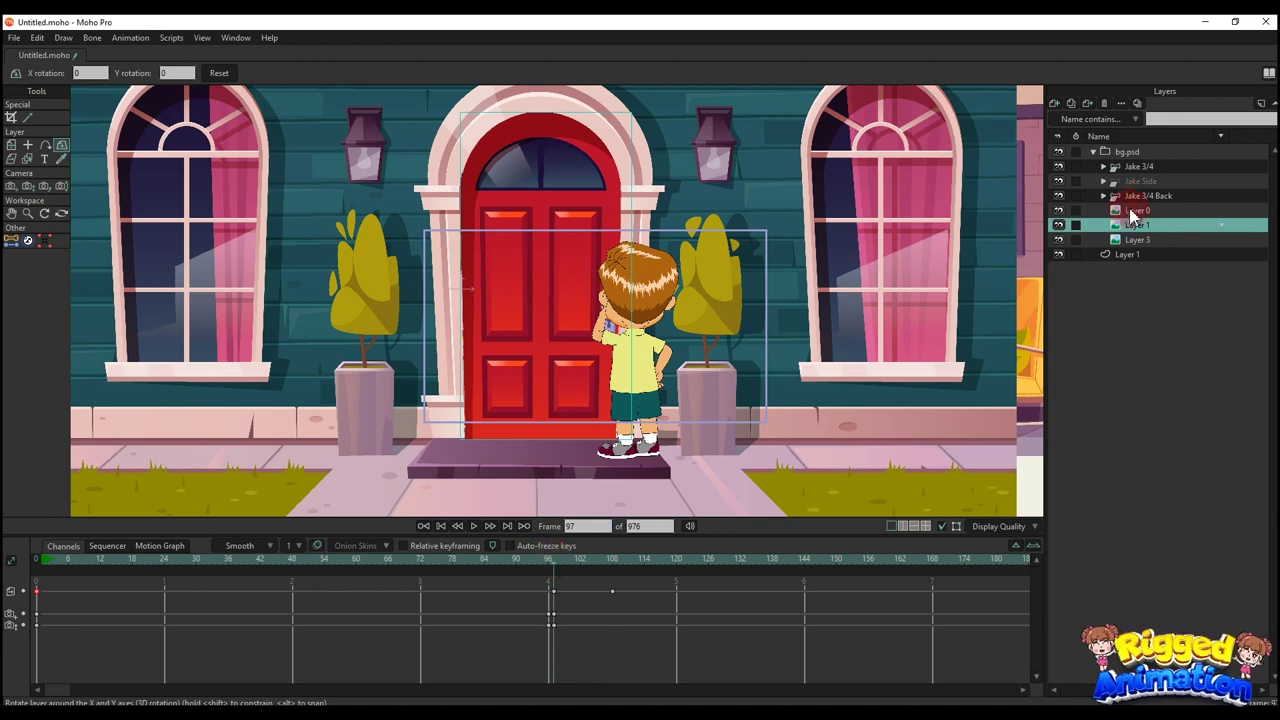
double_click(1127, 152)
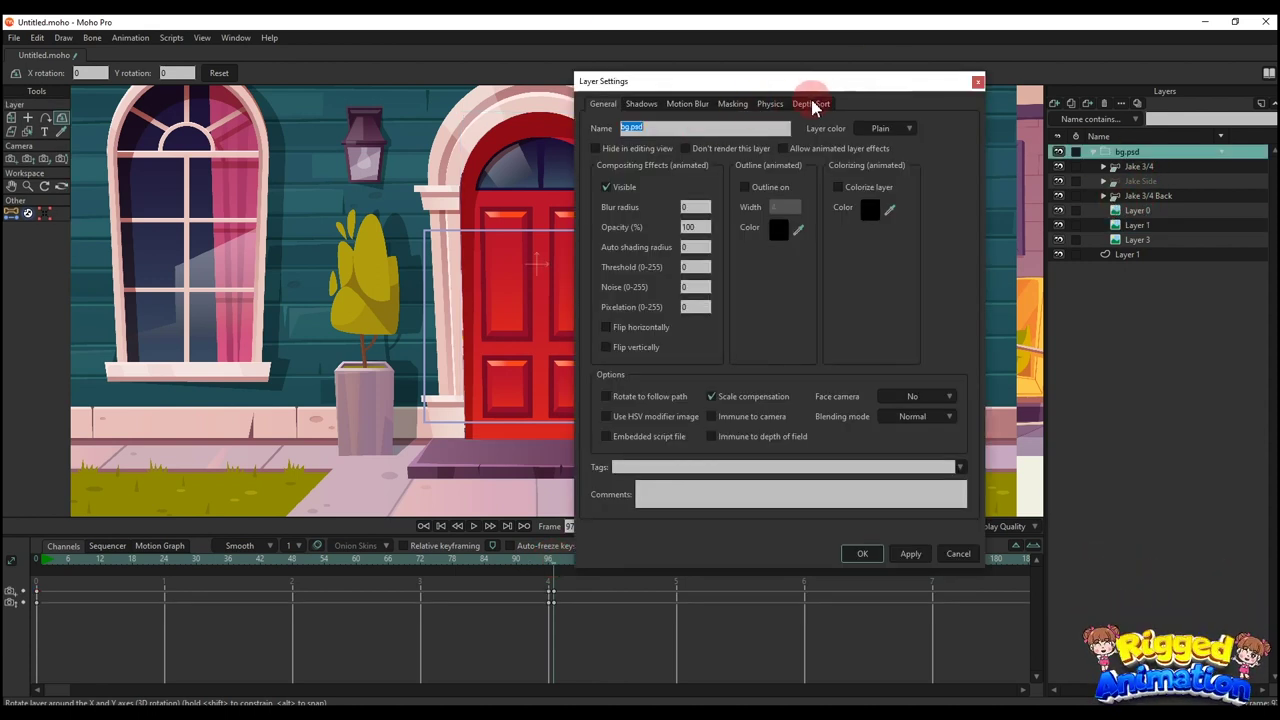
left_click(811, 104)
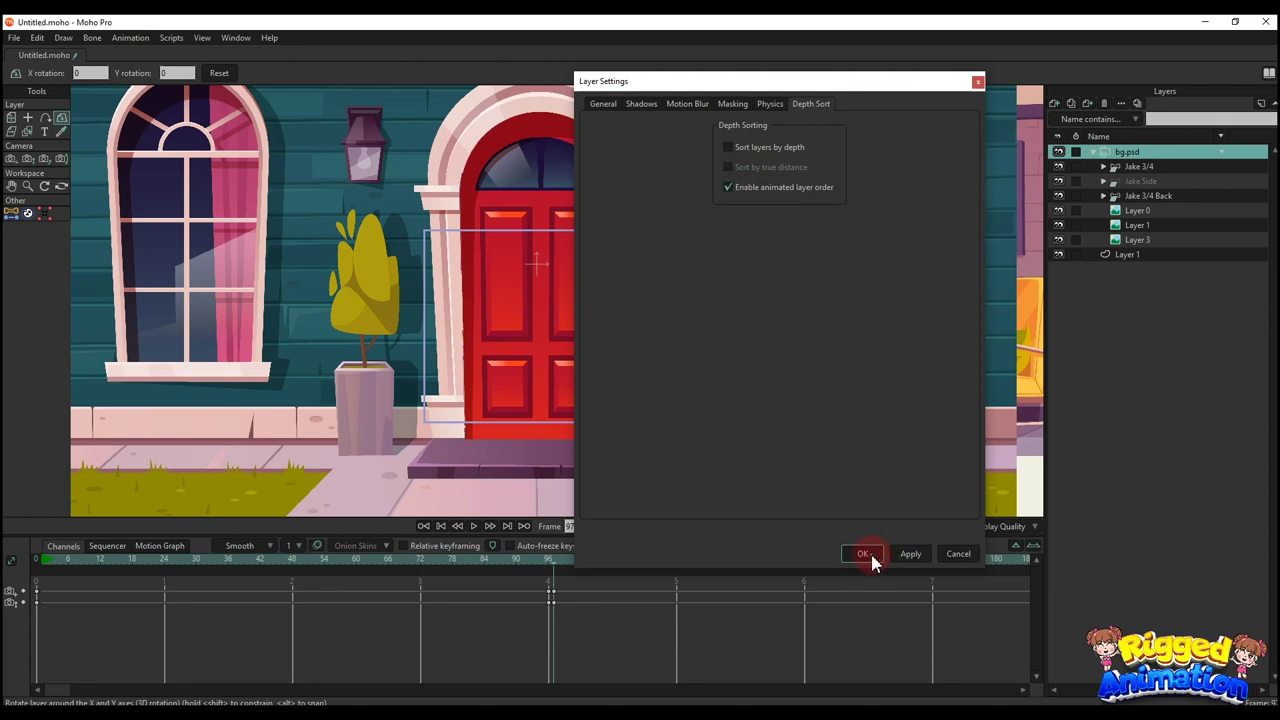
left_click(864, 554)
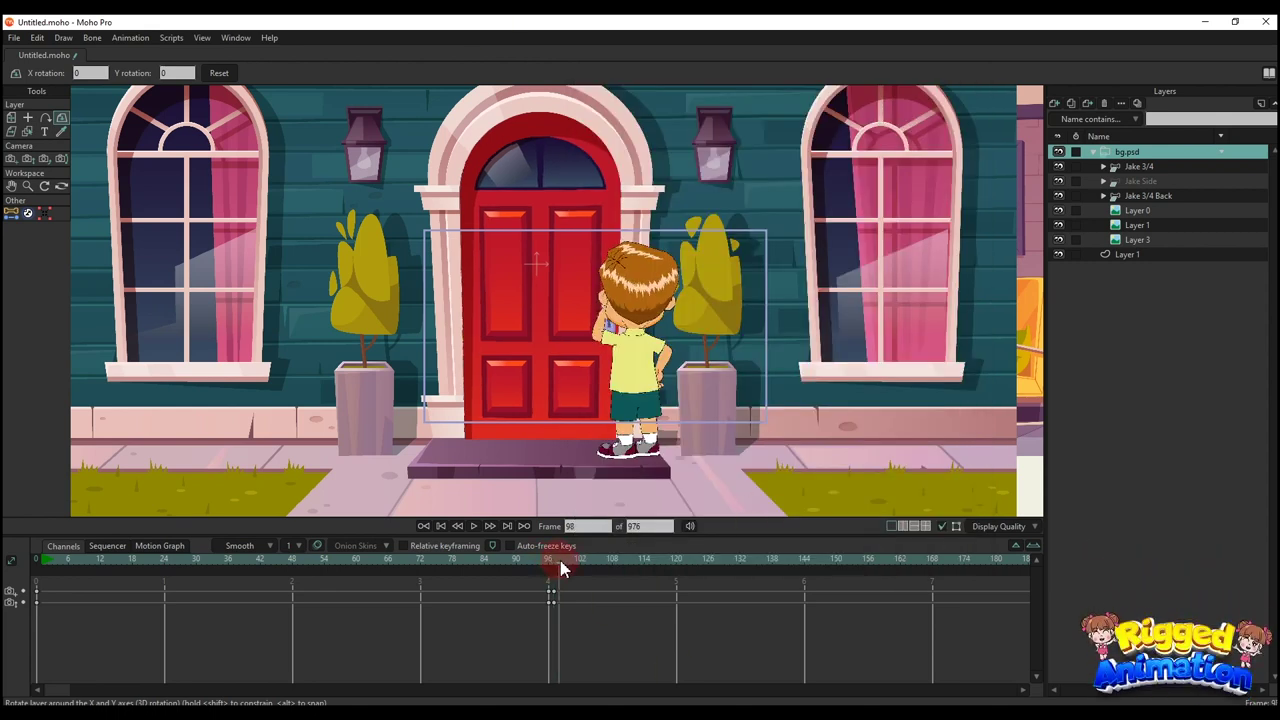
Step: At frame 100, move the door layer above Layer 0 and check the door opening through frame 108
left_click_drag(560, 563, 563, 566)
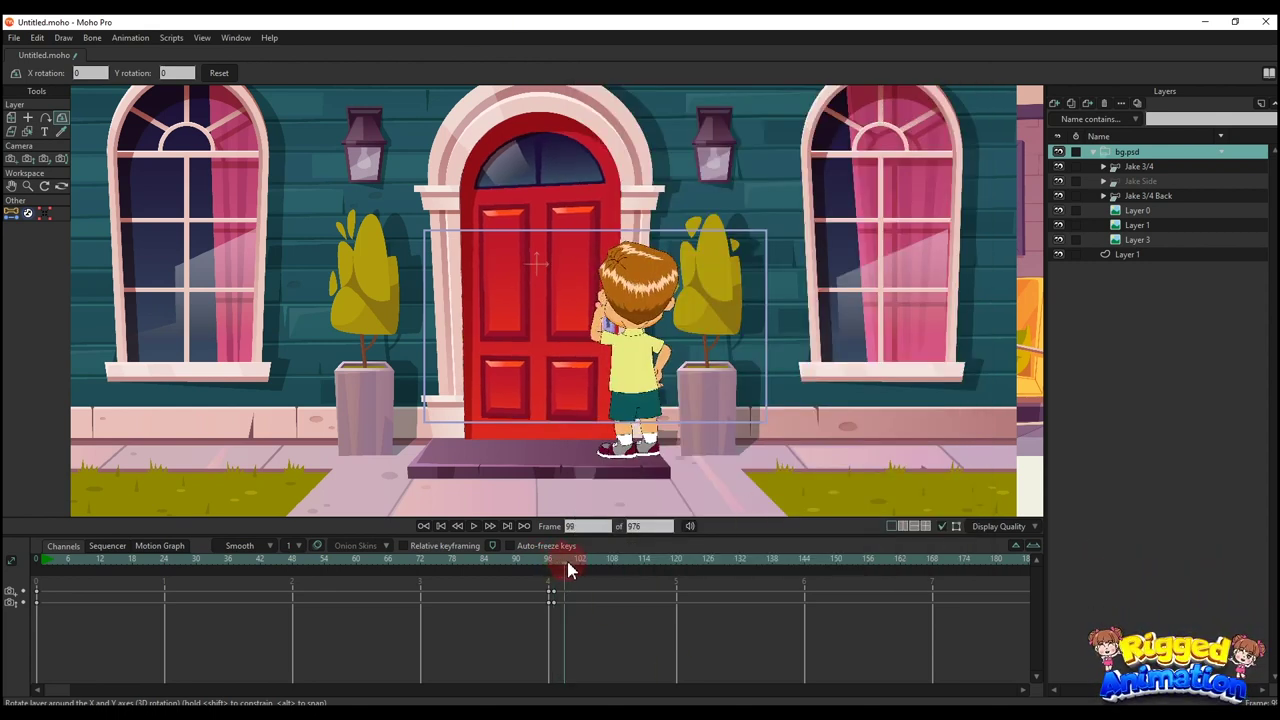
key("Left")
key("Left")
key("Left")
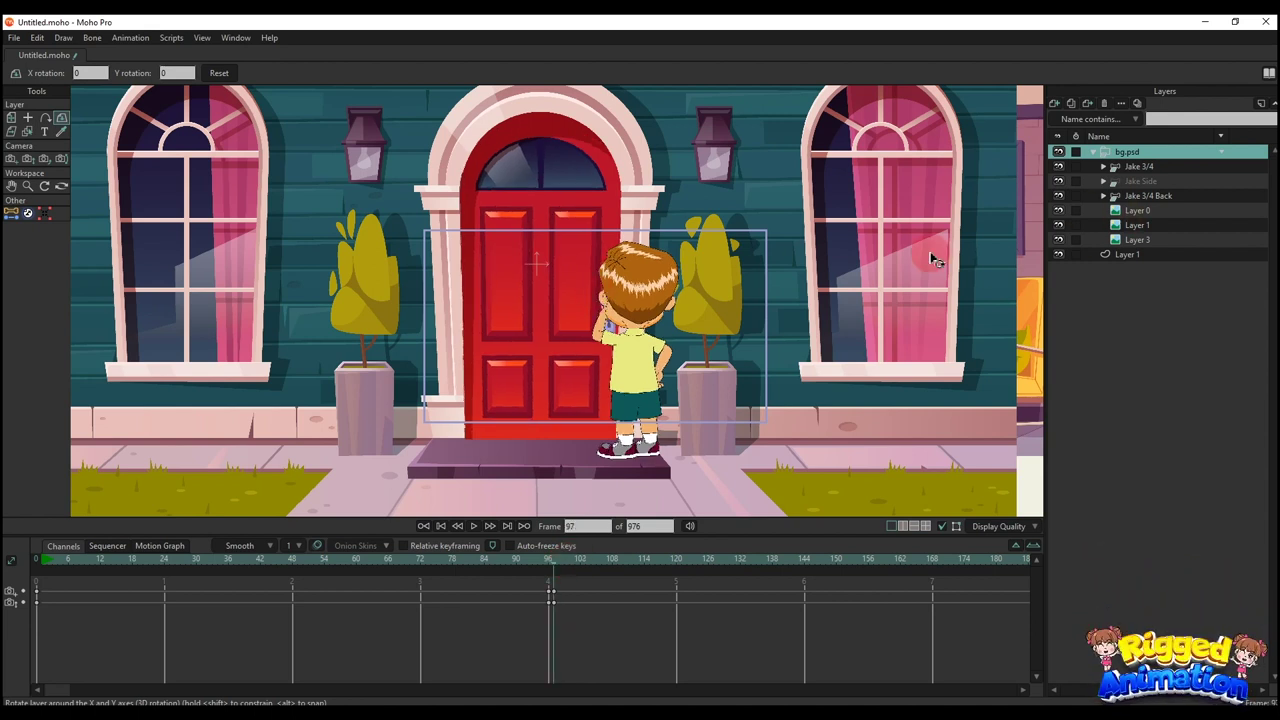
left_click(1132, 227)
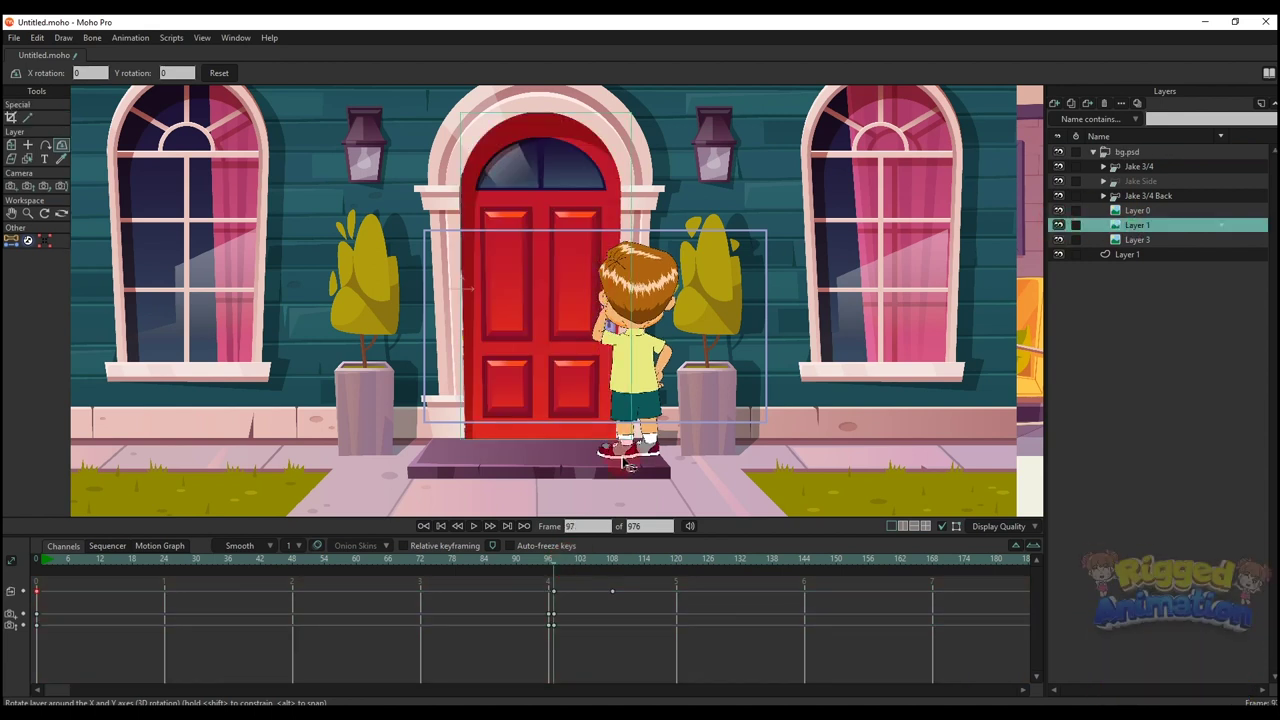
left_click_drag(558, 567, 572, 569)
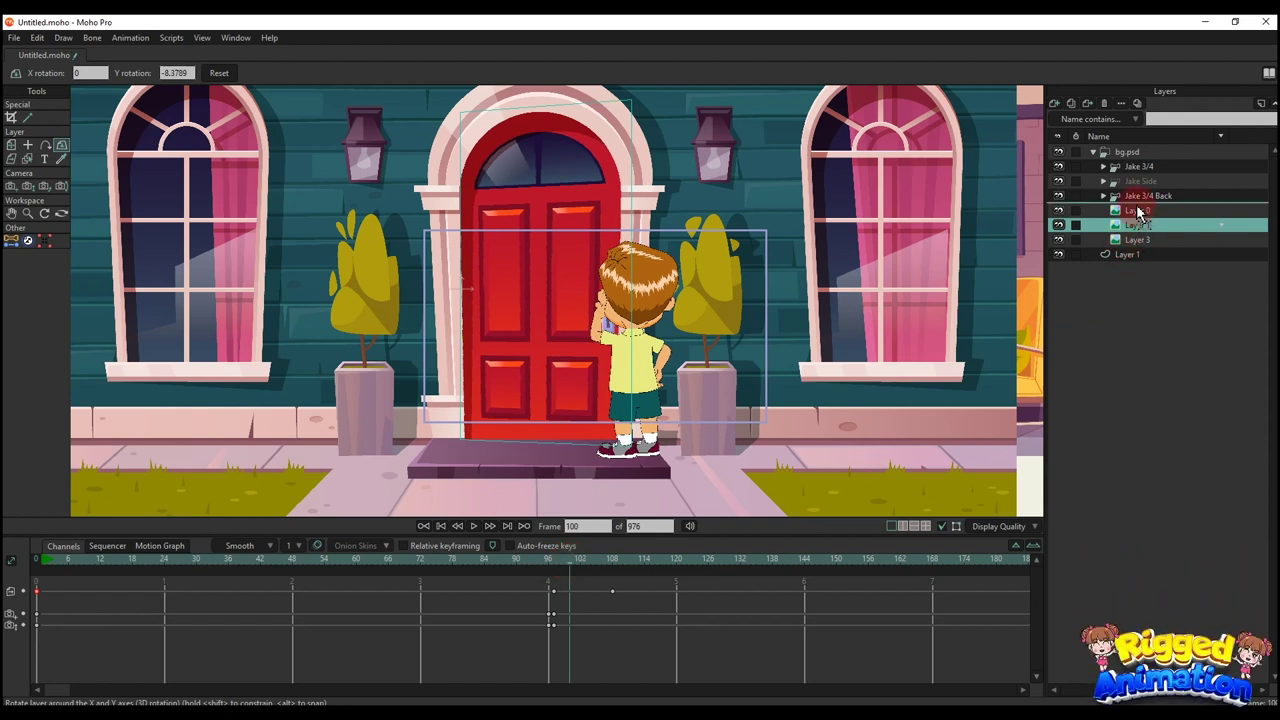
key("ctrl+Up")
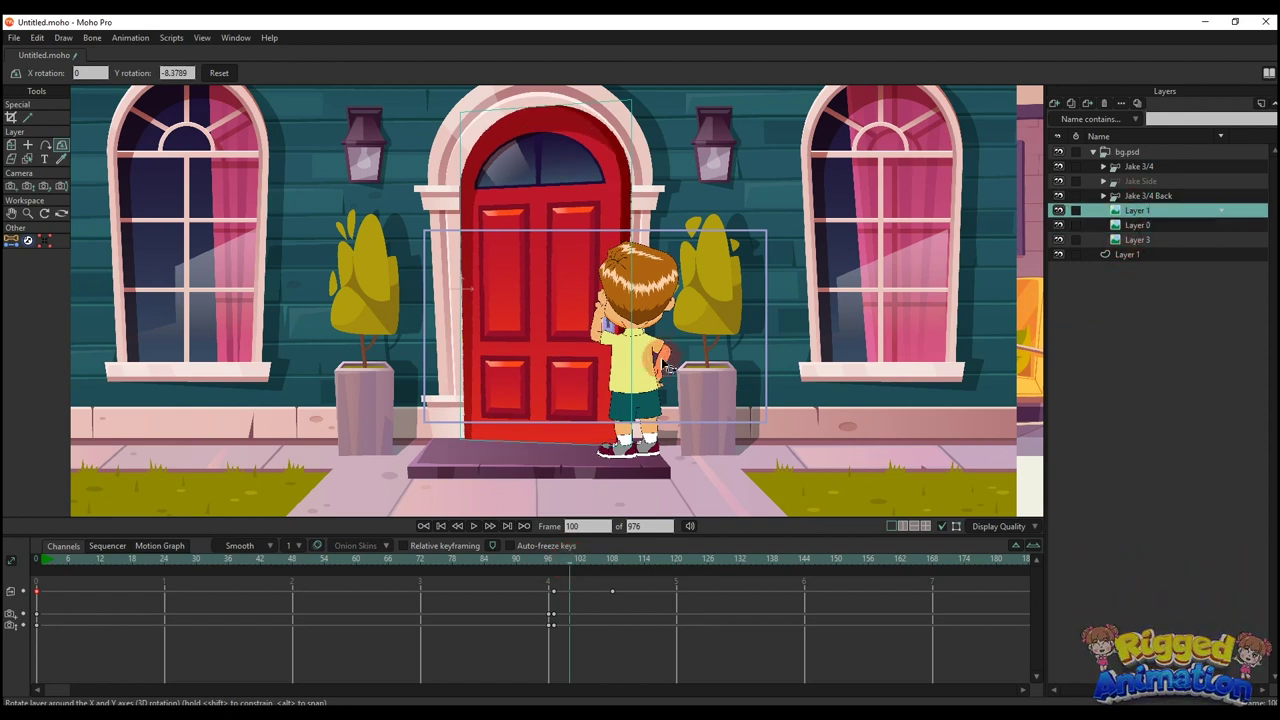
left_click_drag(553, 566, 614, 582)
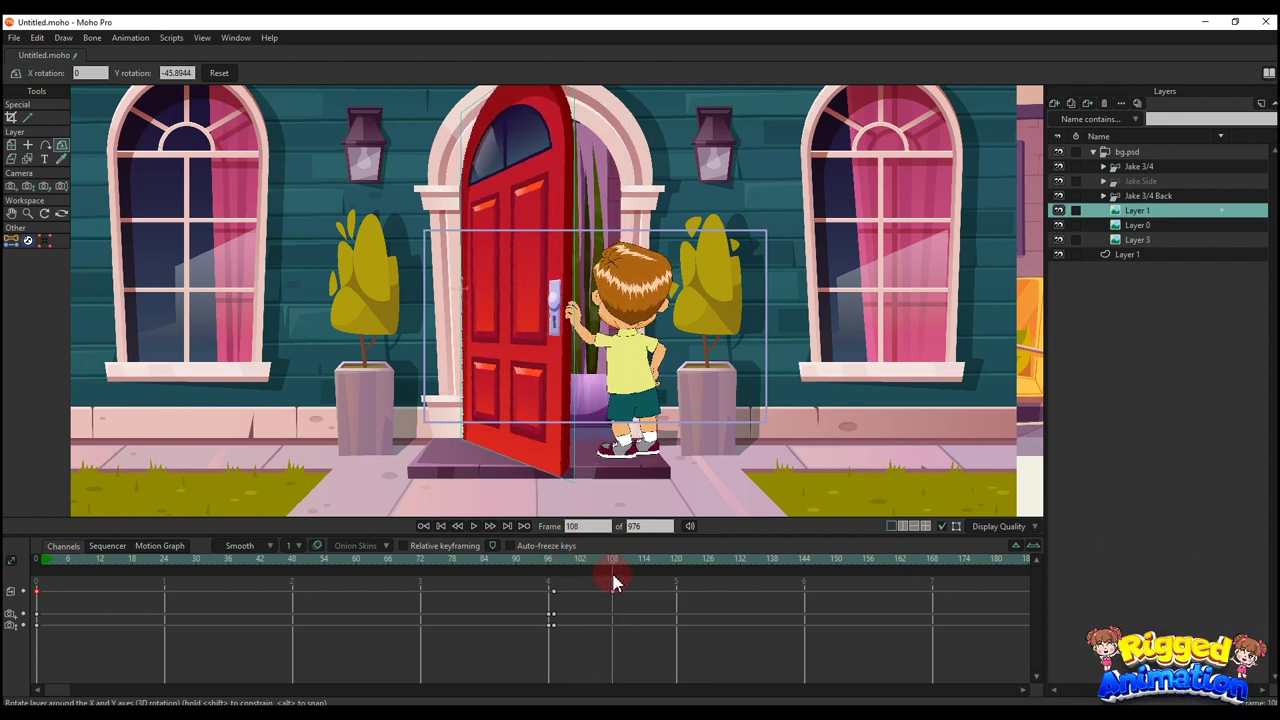
Step: Select Jake 3/4 Back and freeze his outstretched-arm pose at frame 112
right_click(655, 362, "alt")
scroll(680, 337, "up", 5)
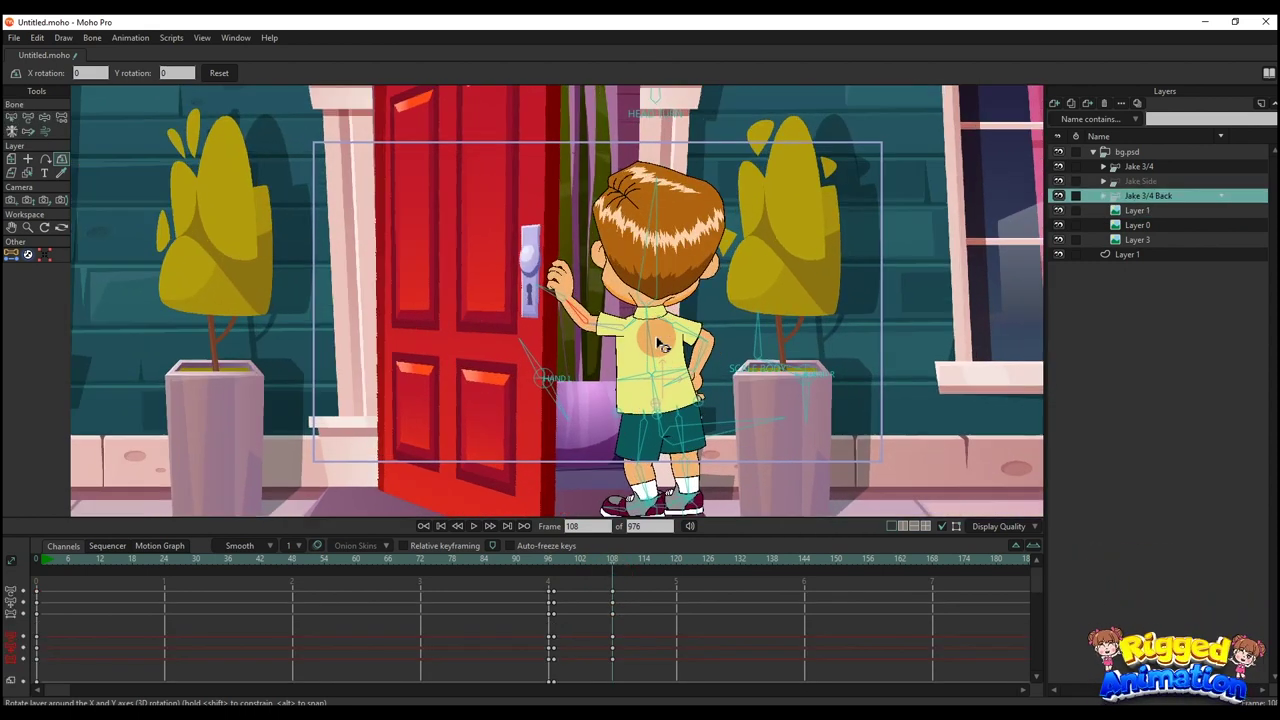
left_click_drag(658, 350, 655, 365)
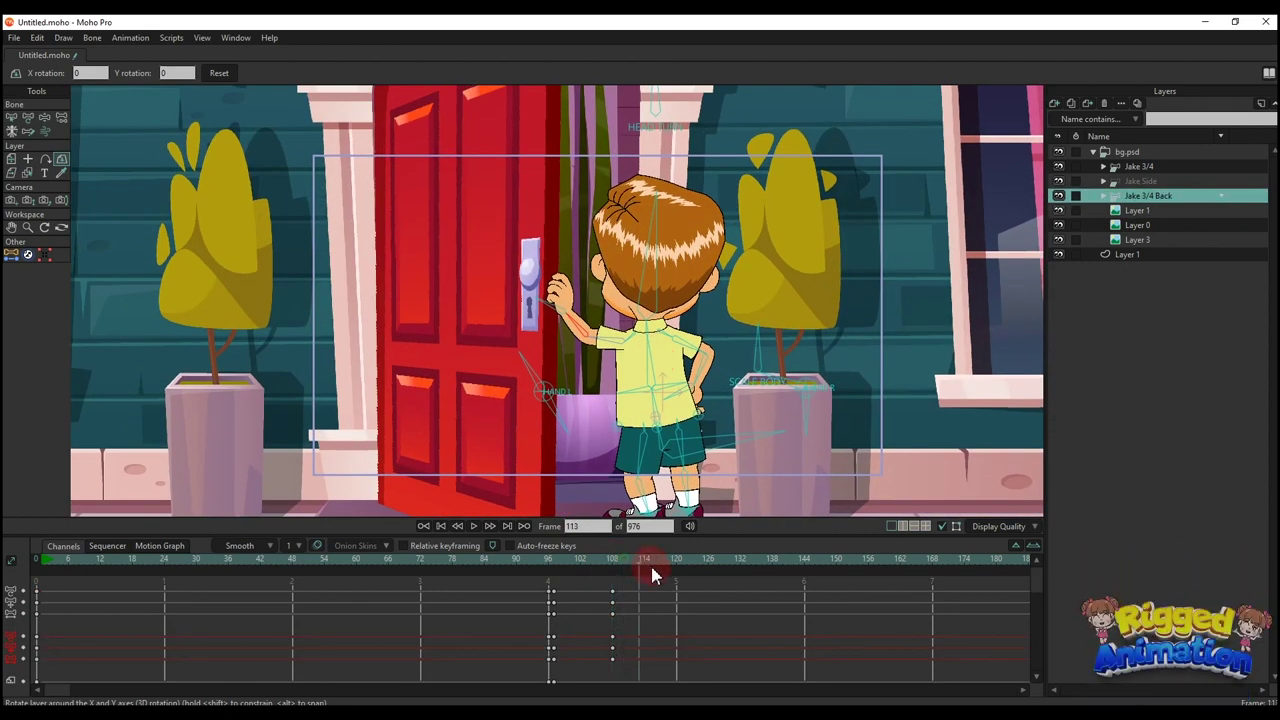
key("space")
key("space")
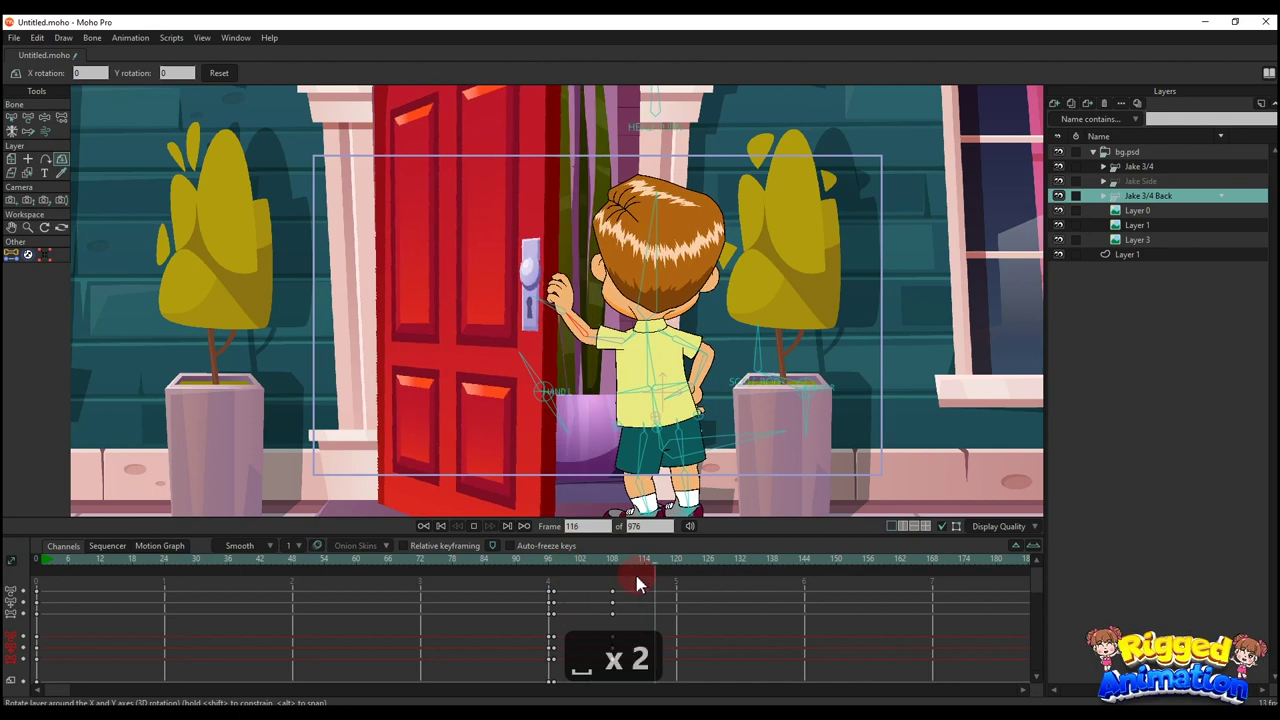
key("ctrl+f")
Step: At frame 121, straighten Jake's body and swing his door-side arm down beside him
left_click(680, 567)
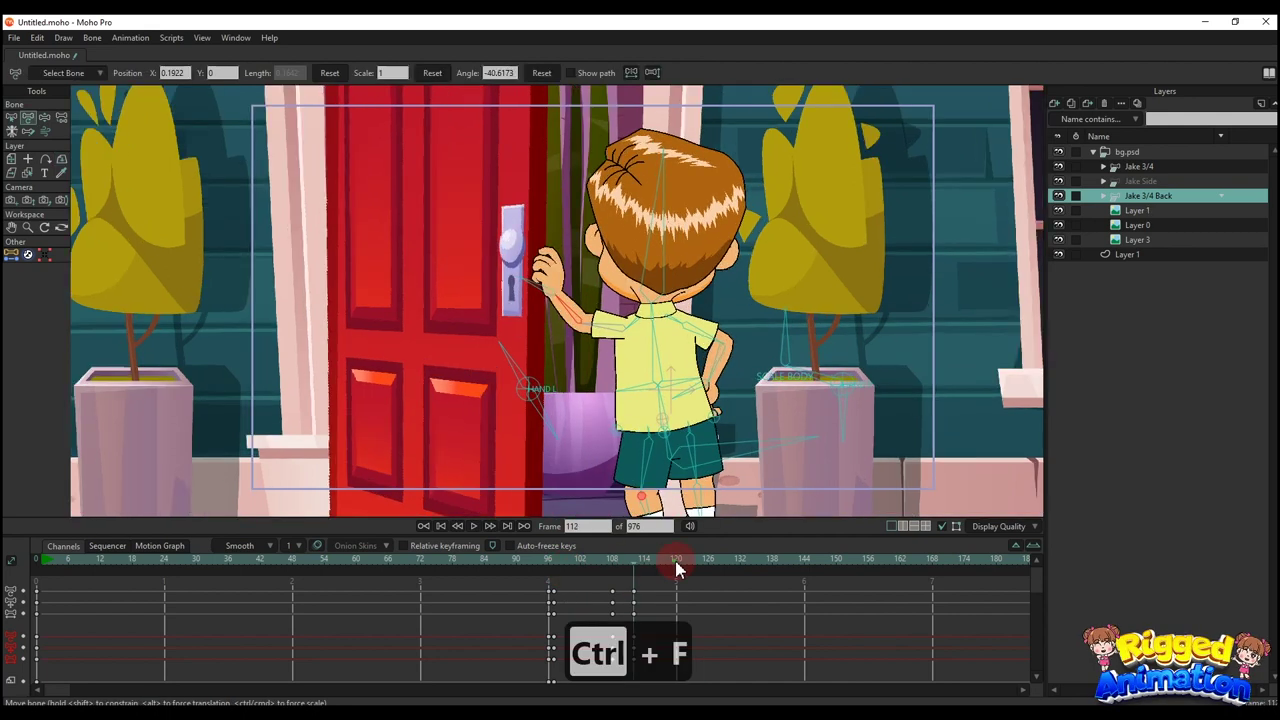
scroll(650, 290, "up", 2)
key("t")
left_click_drag(600, 328, 582, 362)
left_click(741, 420)
mouse_move(666, 426)
left_mouse_down()
mouse_move(663, 340)
mouse_move(680, 423)
left_mouse_up()
scroll(682, 400, "up", 2)
left_click_drag(684, 320, 682, 370)
left_click_drag(618, 337, 432, 474)
key("ctrl+z")
left_click(478, 374)
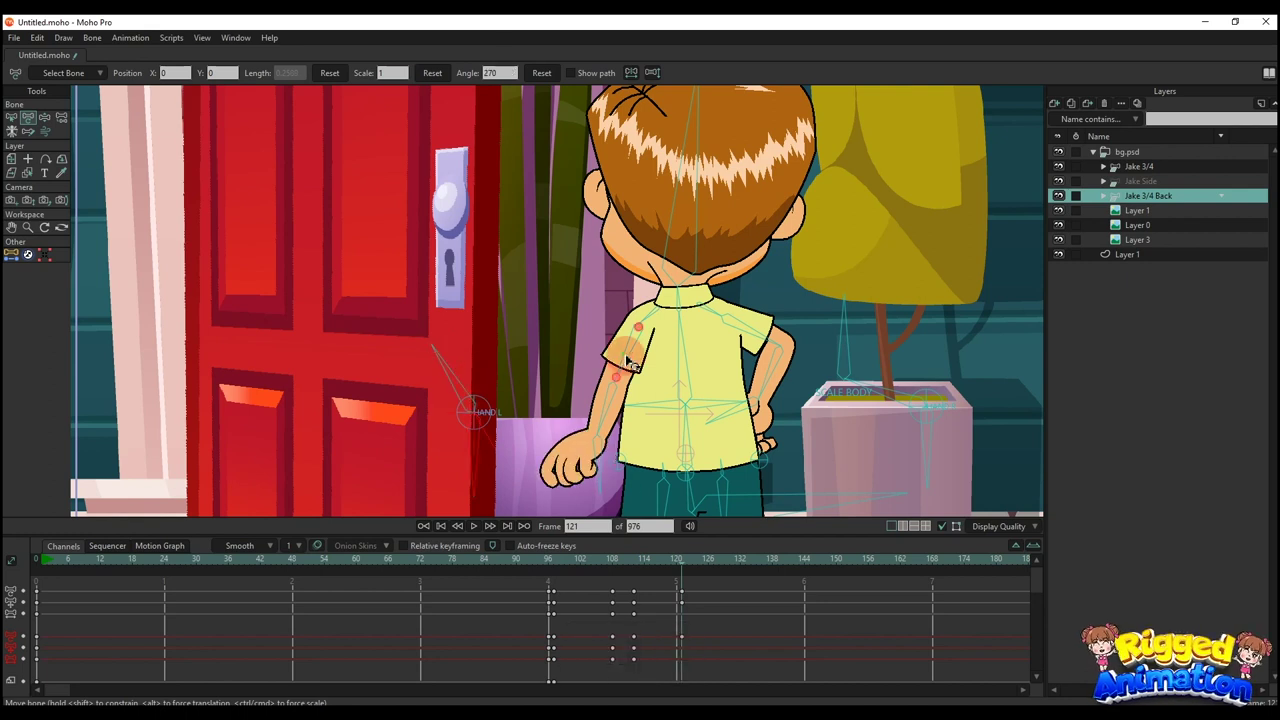
Step: Try bending Jake's door-side arm and turning its hand so it rests on his hip at frame 121
left_click_drag(627, 352, 612, 362)
left_click_drag(592, 408, 615, 411)
key("ctrl+z")
scroll(478, 375, "up", 1)
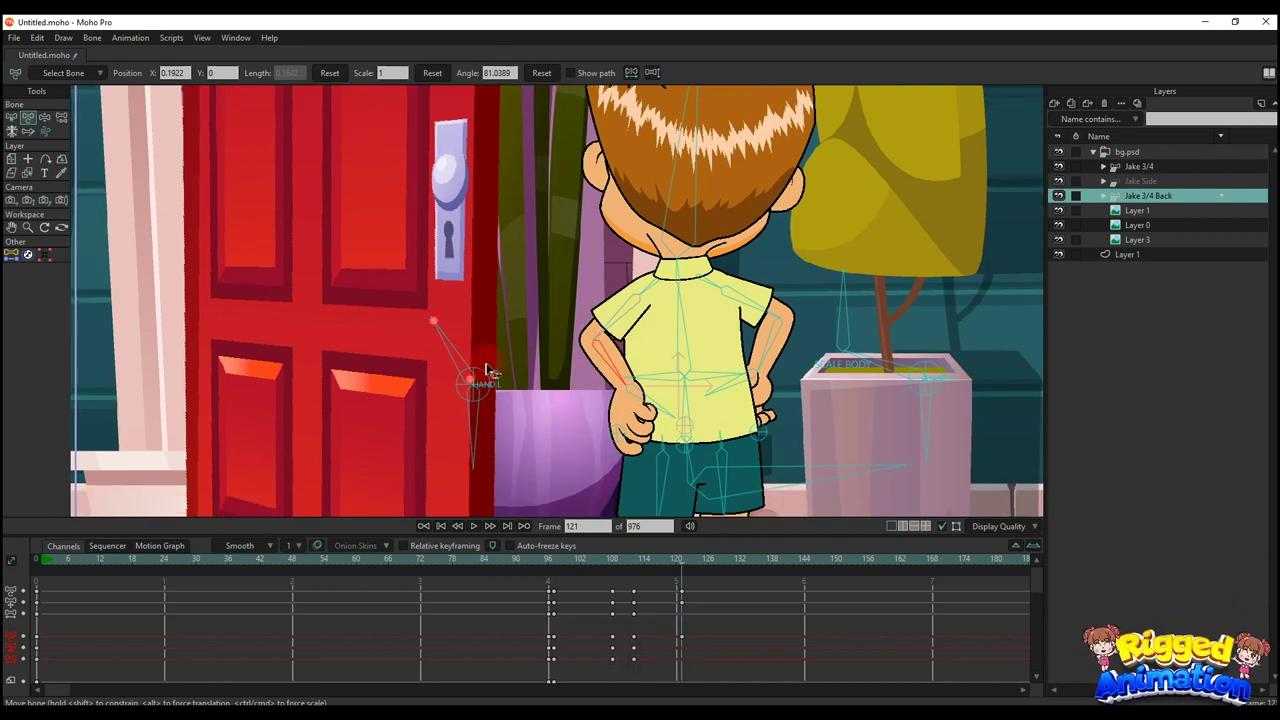
scroll(425, 285, "up", 1)
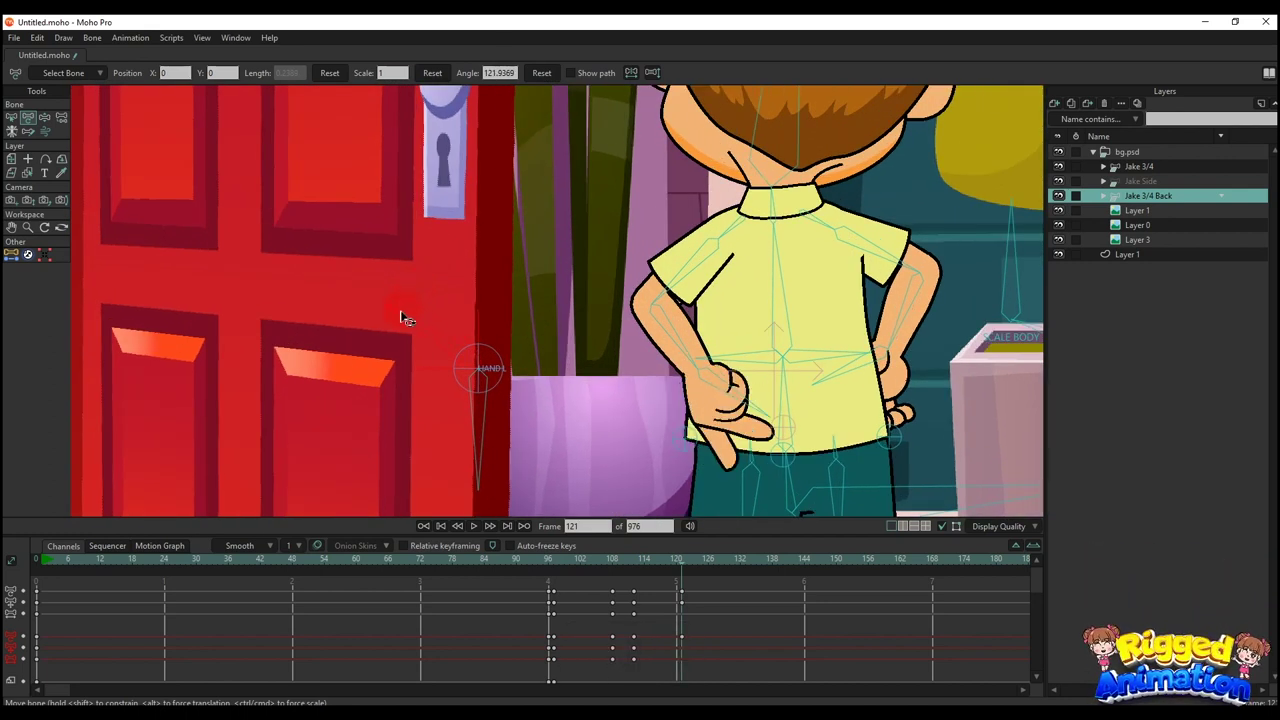
scroll(740, 390, "down", 3)
Step: Try linear interpolation on the frame 112 keys, scrub the motion and undo the last two changes
left_click_drag(706, 614, 632, 640)
right_click(633, 637)
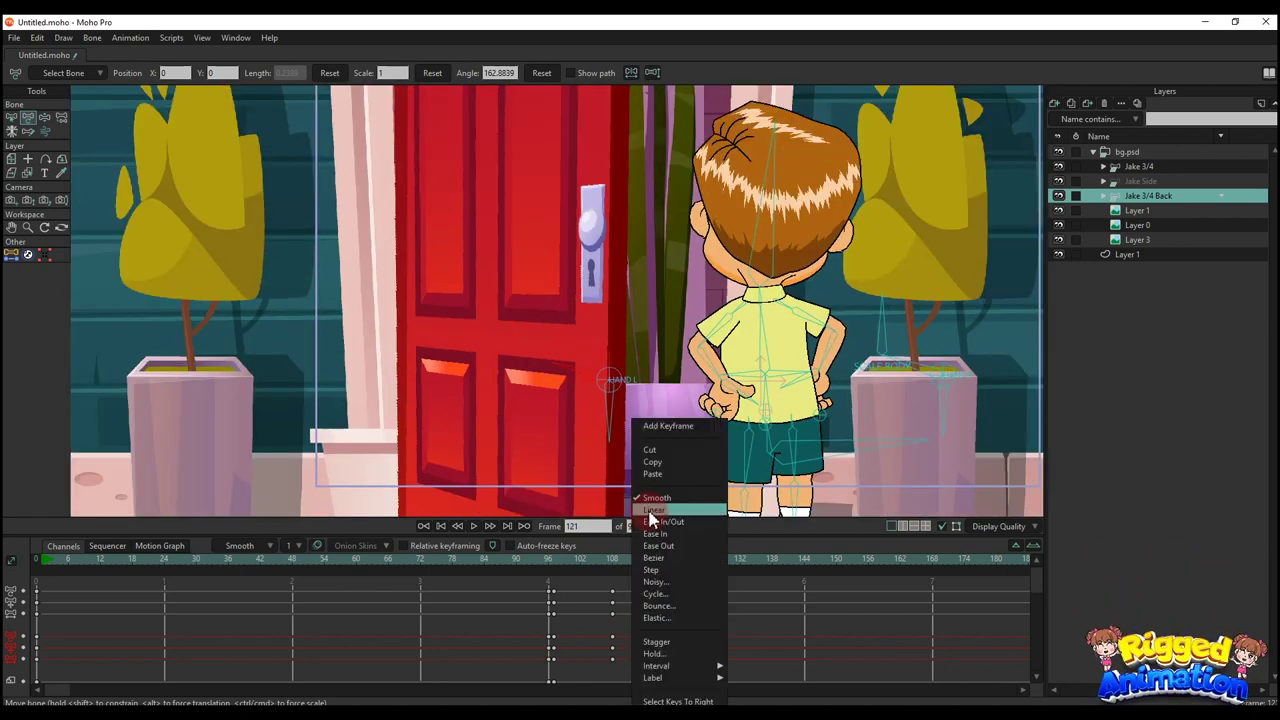
left_click(650, 512)
left_click_drag(618, 563, 553, 564)
key("ctrl+z")
key("ctrl+z")
Step: Rotate Jake's door-side upper arm to hang beside his body, adjust his head at frame 121 and preview the motion
key("space")
scroll(725, 350, "up", 1)
left_click_drag(720, 354, 738, 335)
scroll(745, 335, "down", 3)
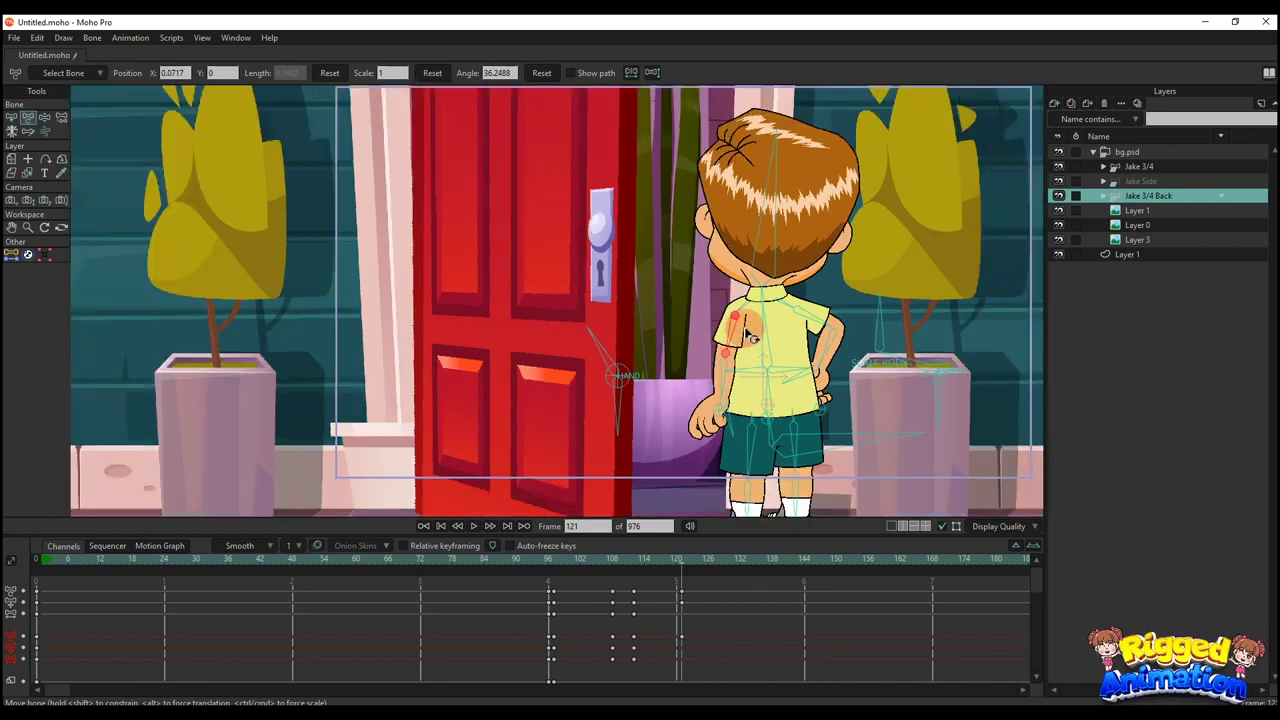
left_click(772, 225)
scroll(690, 400, "up", 2)
key("space")
left_click(535, 557)
left_click(704, 560)
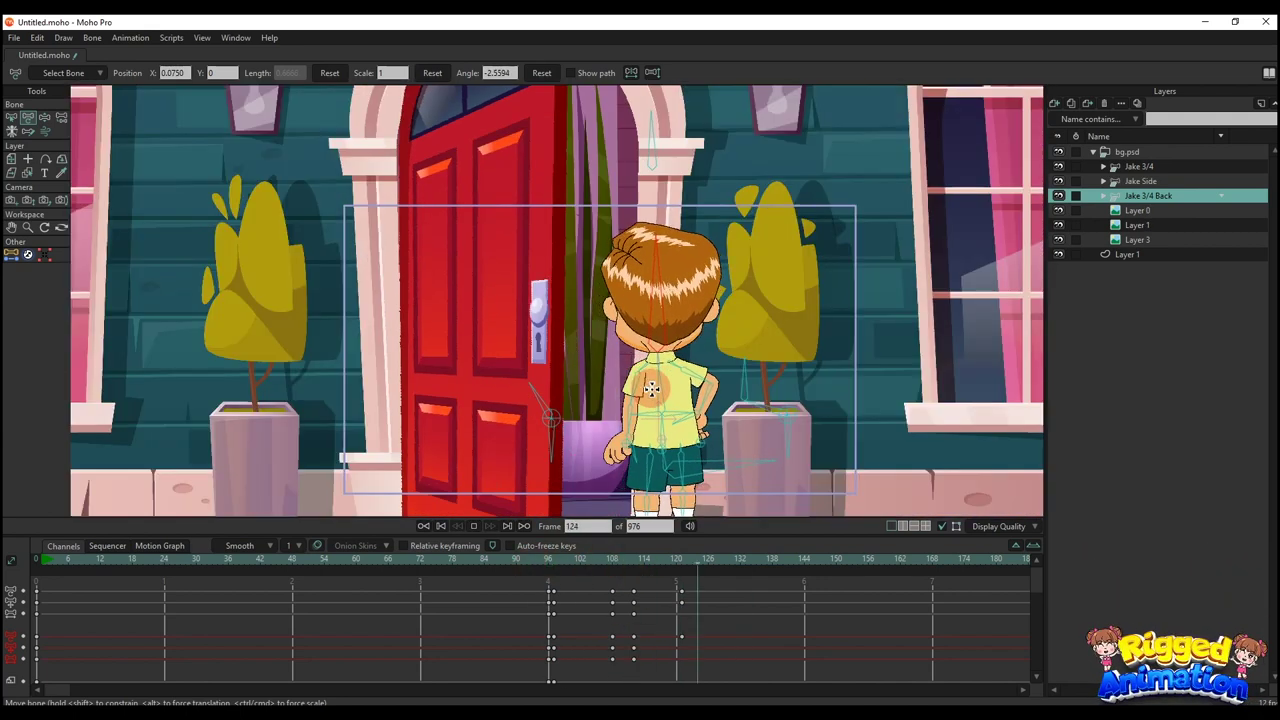
Step: Freeze Jake's pose, insert the WALK action at frame 125 and preview the transition
key("ctrl+f")
key("ctrl+k")
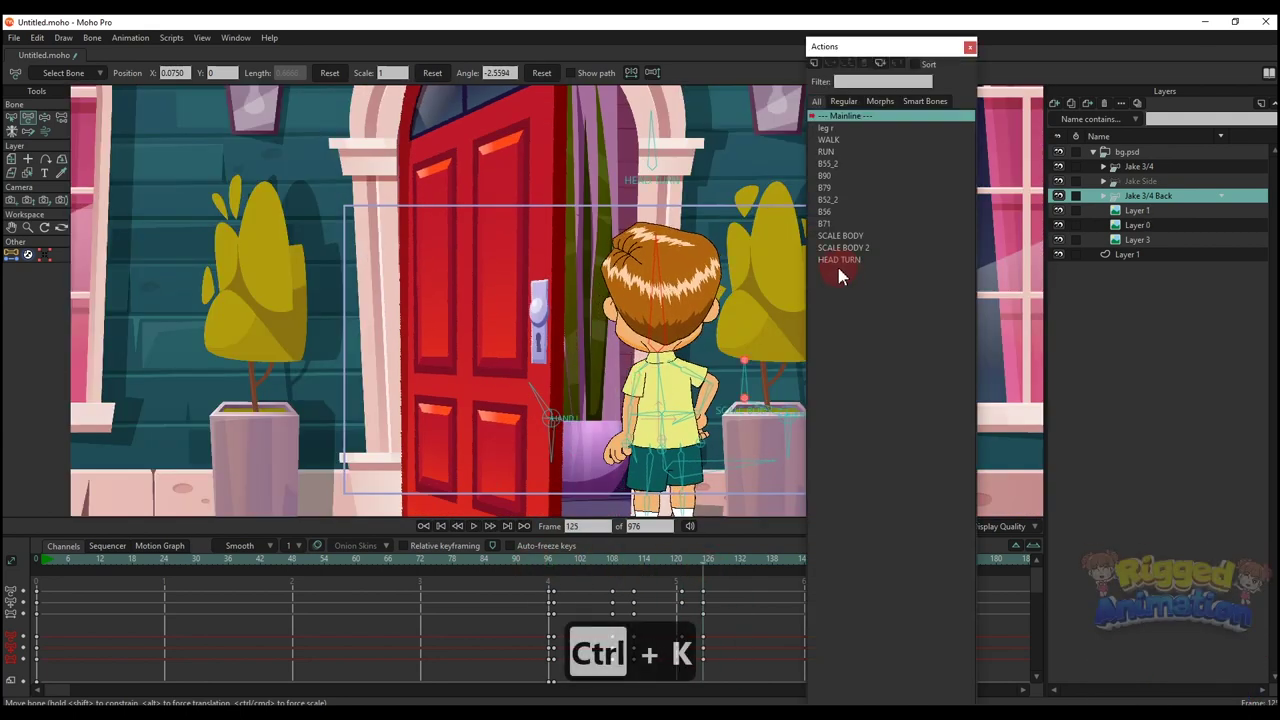
left_click(830, 140)
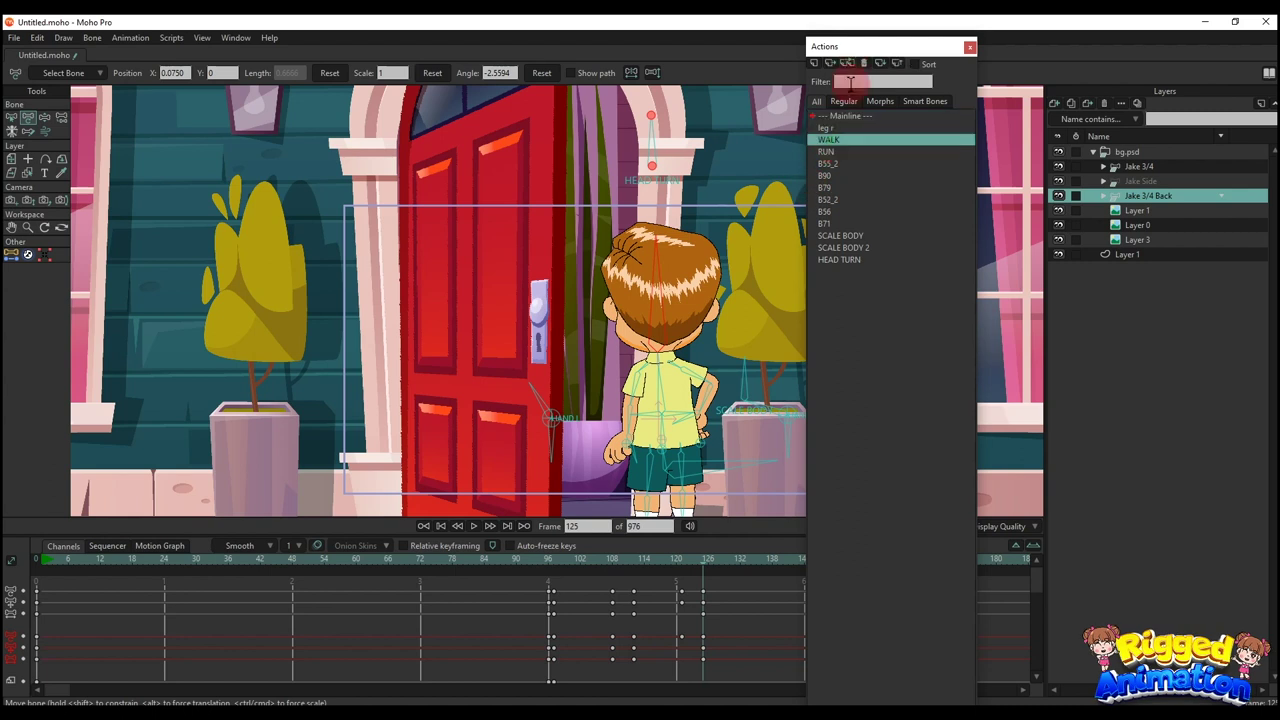
left_click(970, 47)
left_click(672, 563)
key("space")
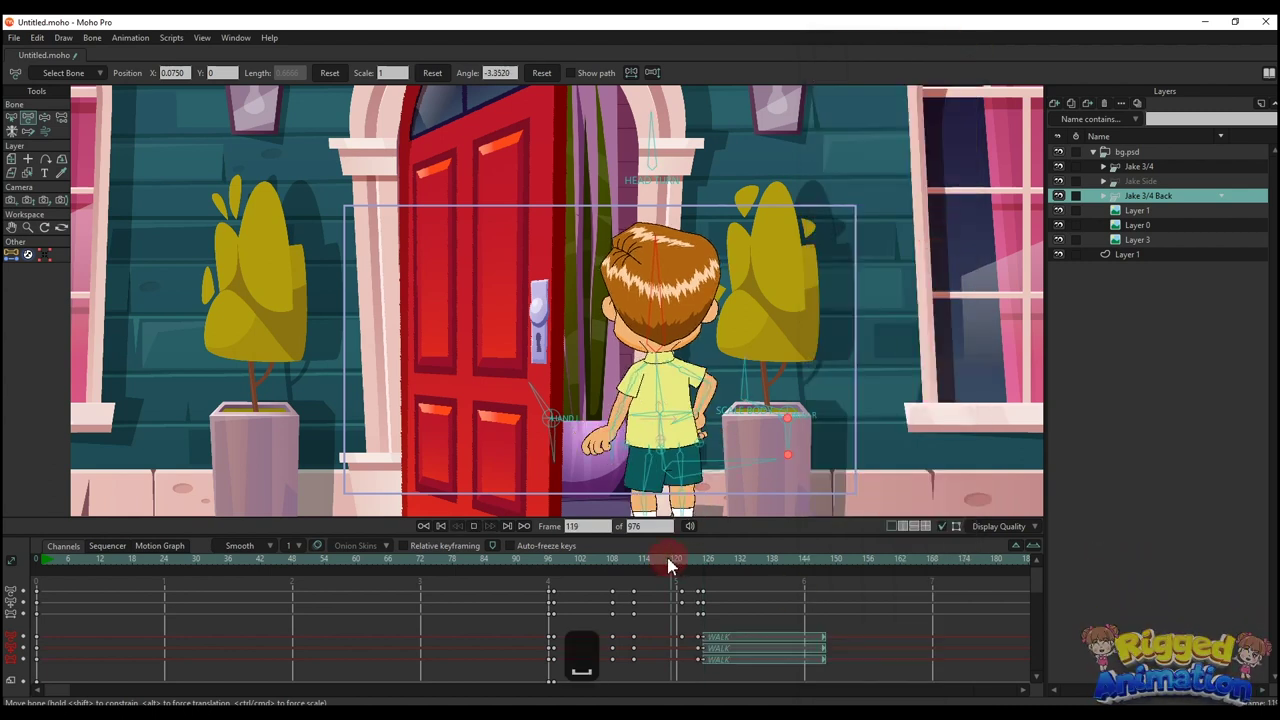
Step: At frame 125, widen the camera shot and reposition it to frame Jake and the whole open doorway
left_click(705, 563)
key("4")
key("5")
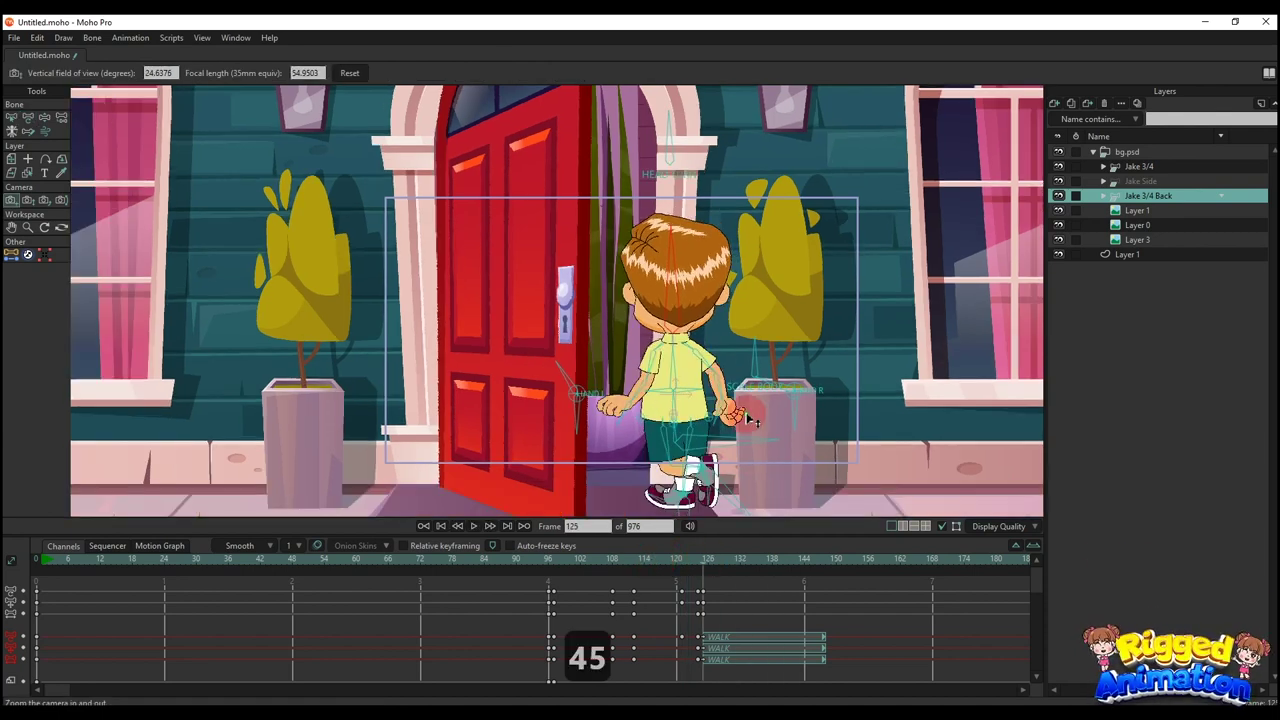
key("5")
left_click_drag(752, 422, 669, 302)
key("4")
scroll(621, 322, "up", 1)
scroll(755, 590, "down", 2)
scroll(885, 606, "down", 1)
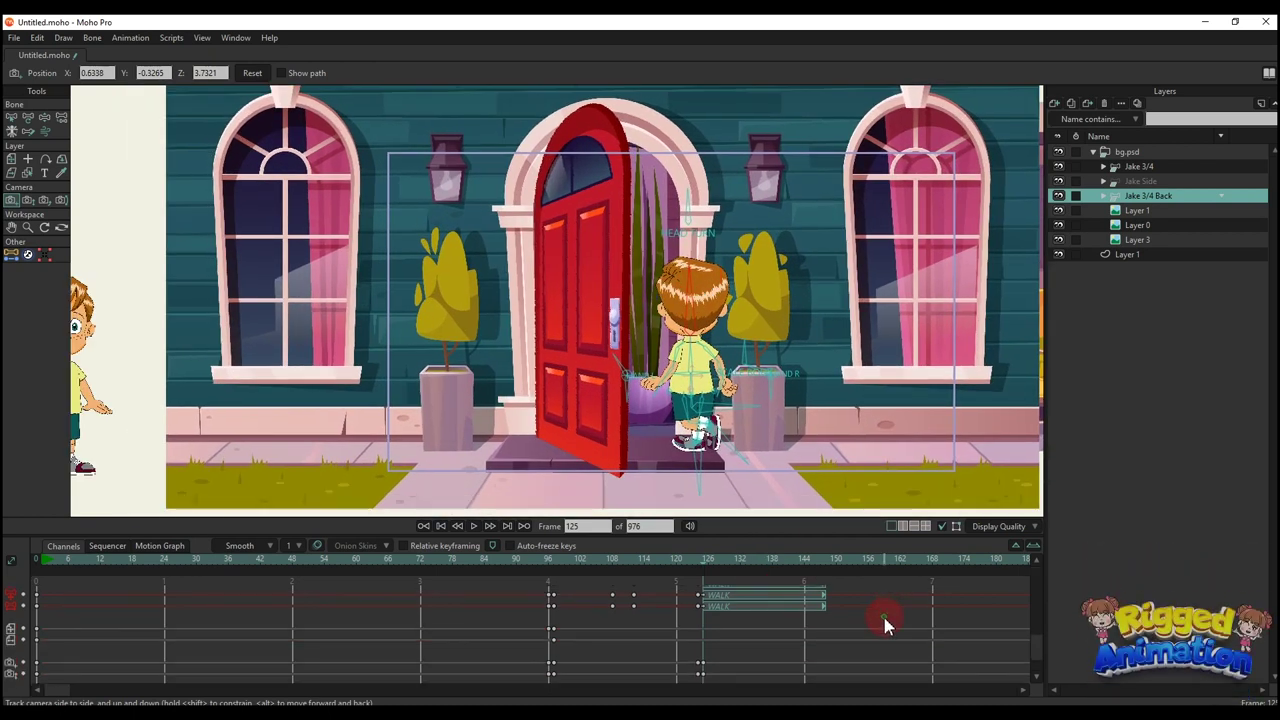
Step: At frame 125, check which layer holds the door and place Jake 3/4 Back directly beneath Layer 1
scroll(748, 391, "down", 1)
left_click_drag(748, 391, 682, 362)
scroll(675, 350, "up", 2)
key("m")
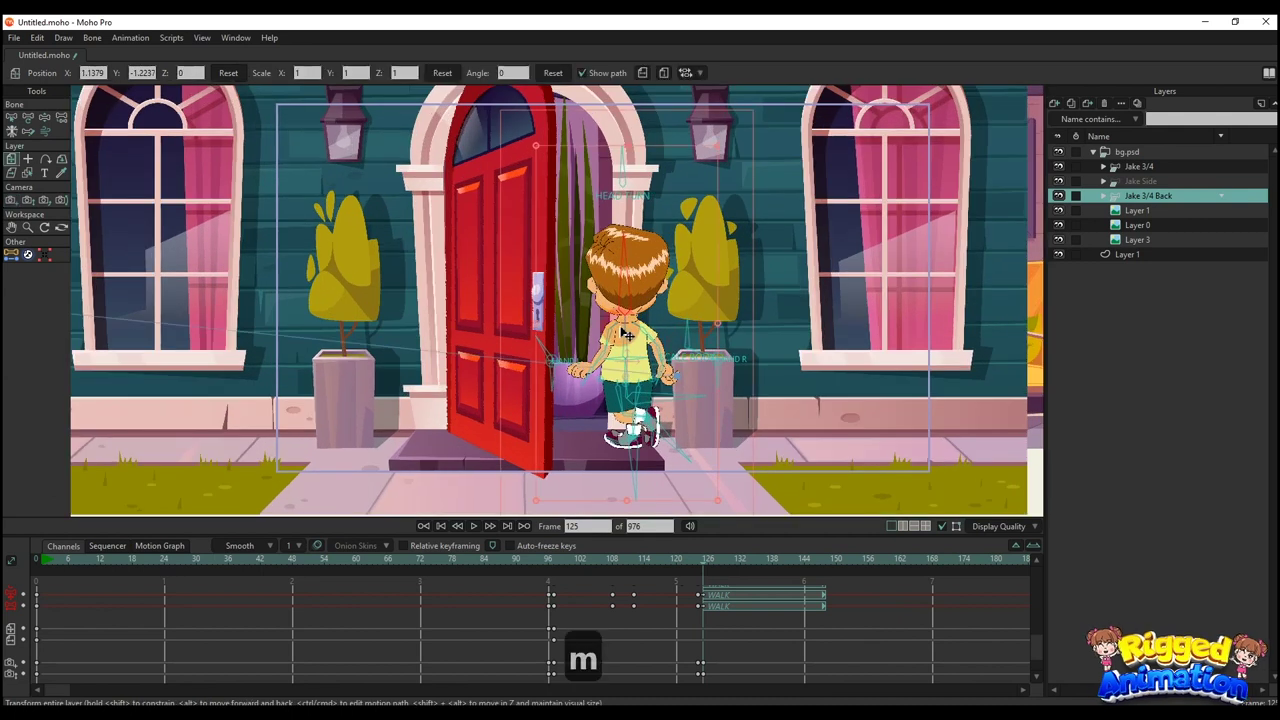
left_click(1056, 212)
left_click(1056, 211)
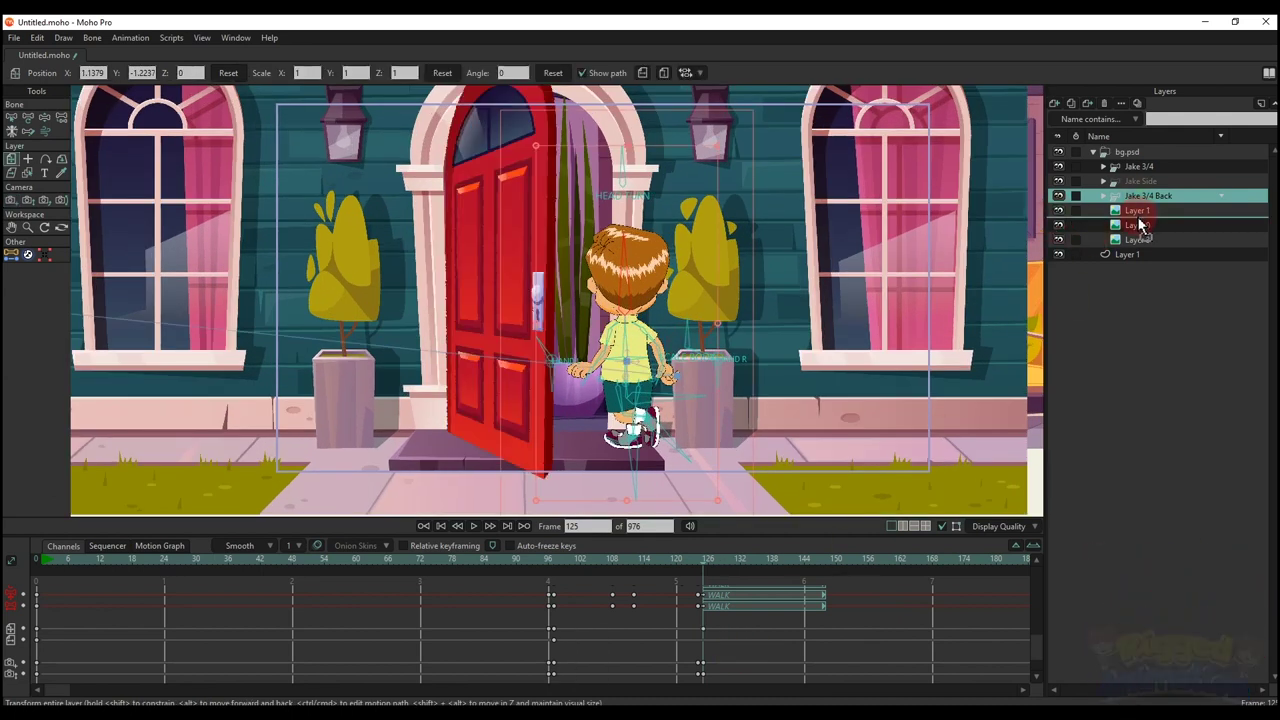
left_click_drag(1138, 225, 1138, 222)
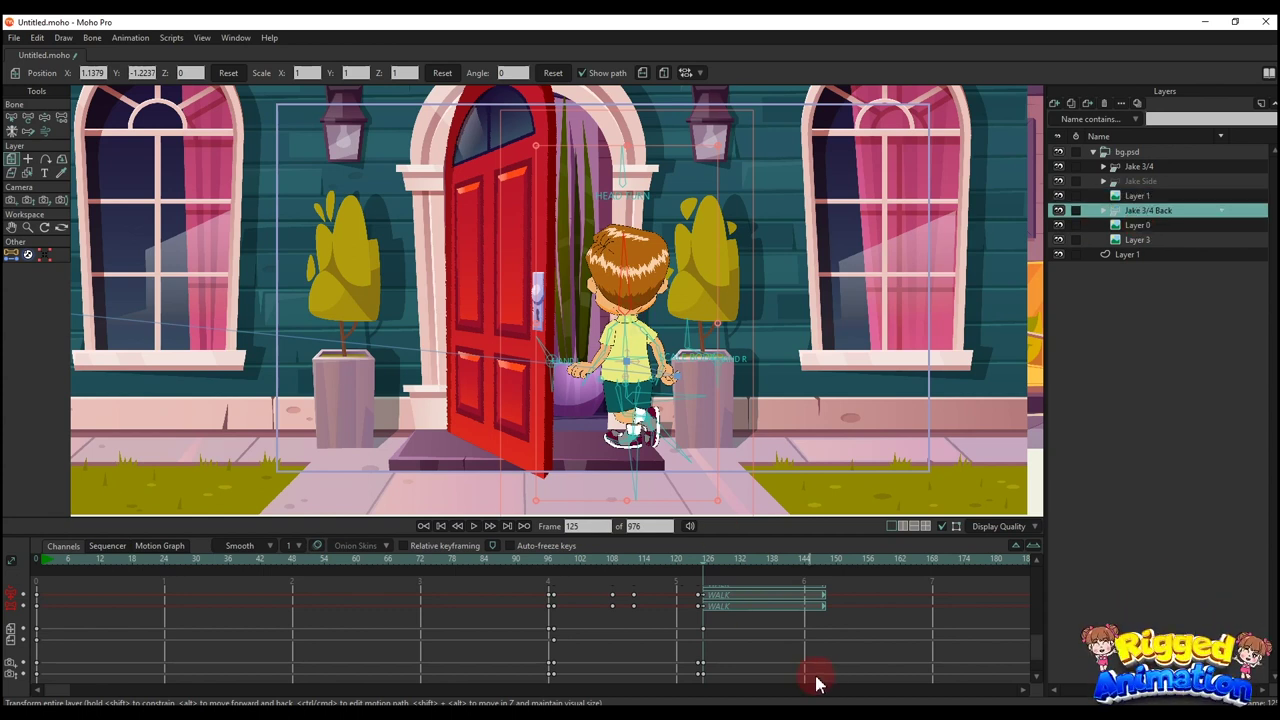
Step: At frame 168, move Jake 3/4 Back behind the open door, change the movement keys' interpolation and preview the walk
scroll(815, 683, "right", 3)
left_click_drag(600, 560, 803, 577)
left_click_drag(664, 377, 550, 320)
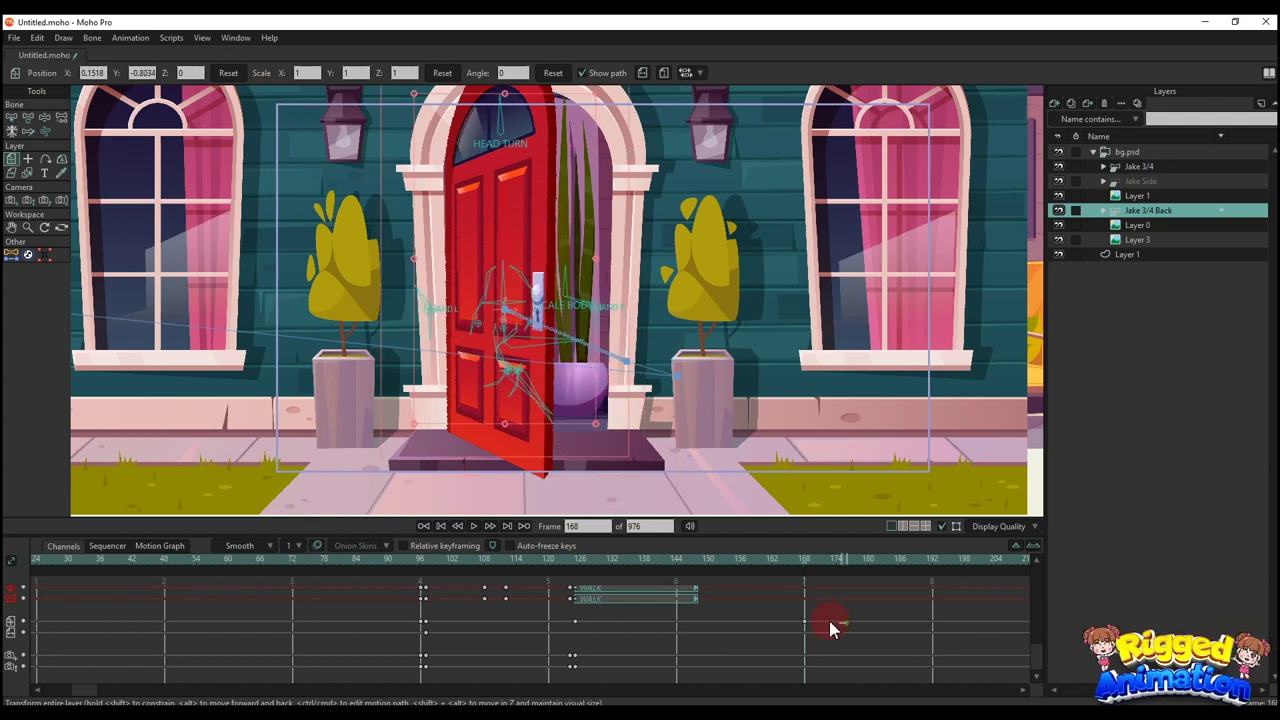
right_click(577, 625)
left_click(601, 509)
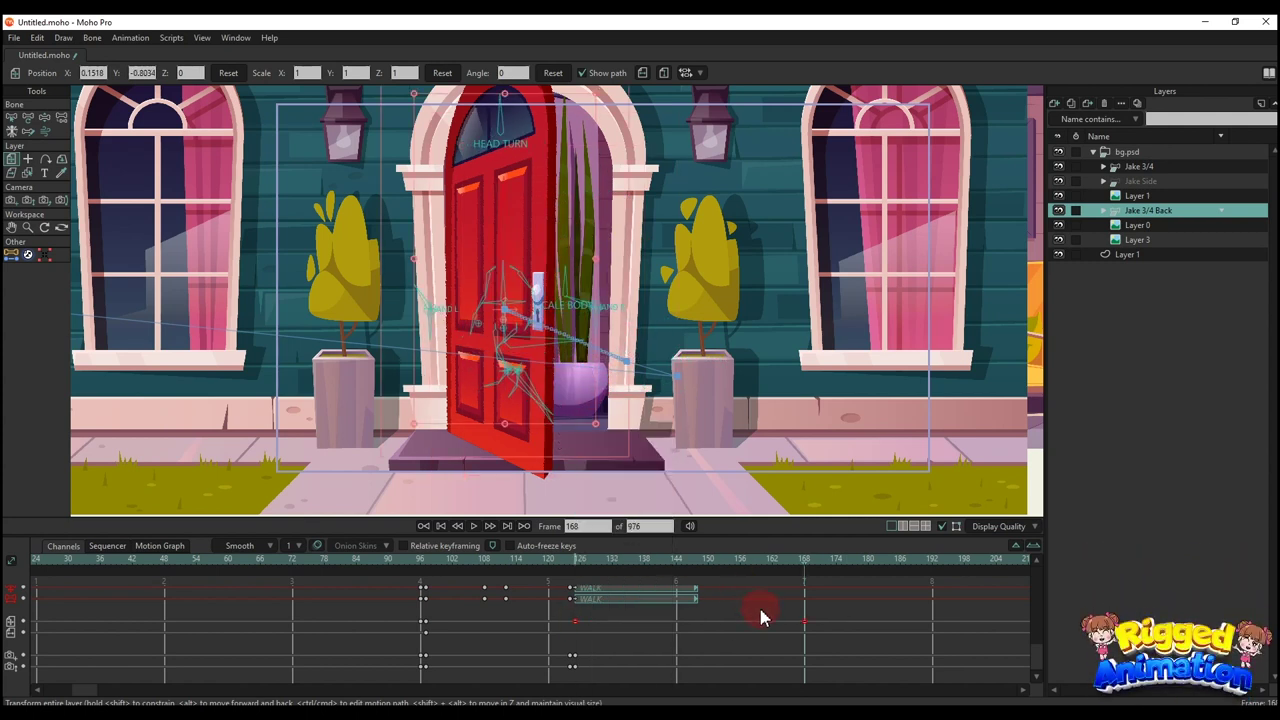
left_click(554, 562)
key("space")
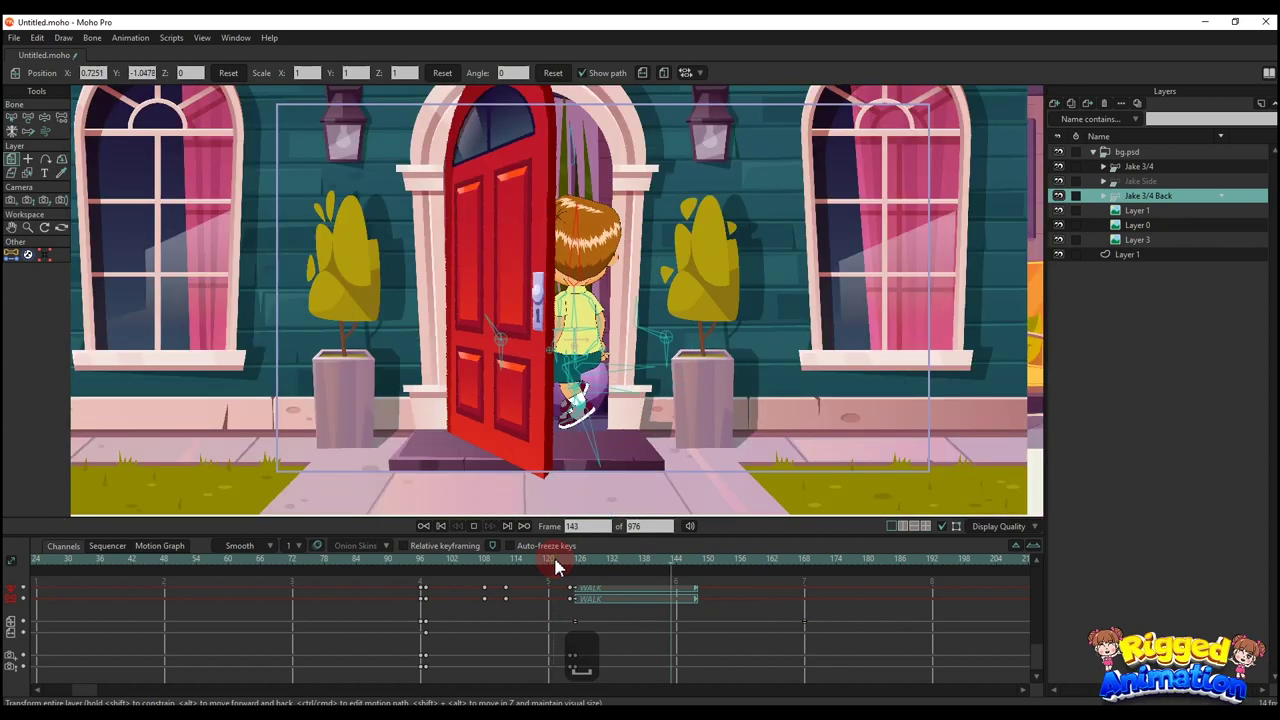
Step: Turn off the visibility of the Jake 3/4 Back layer at frame 167
right_click(1160, 210)
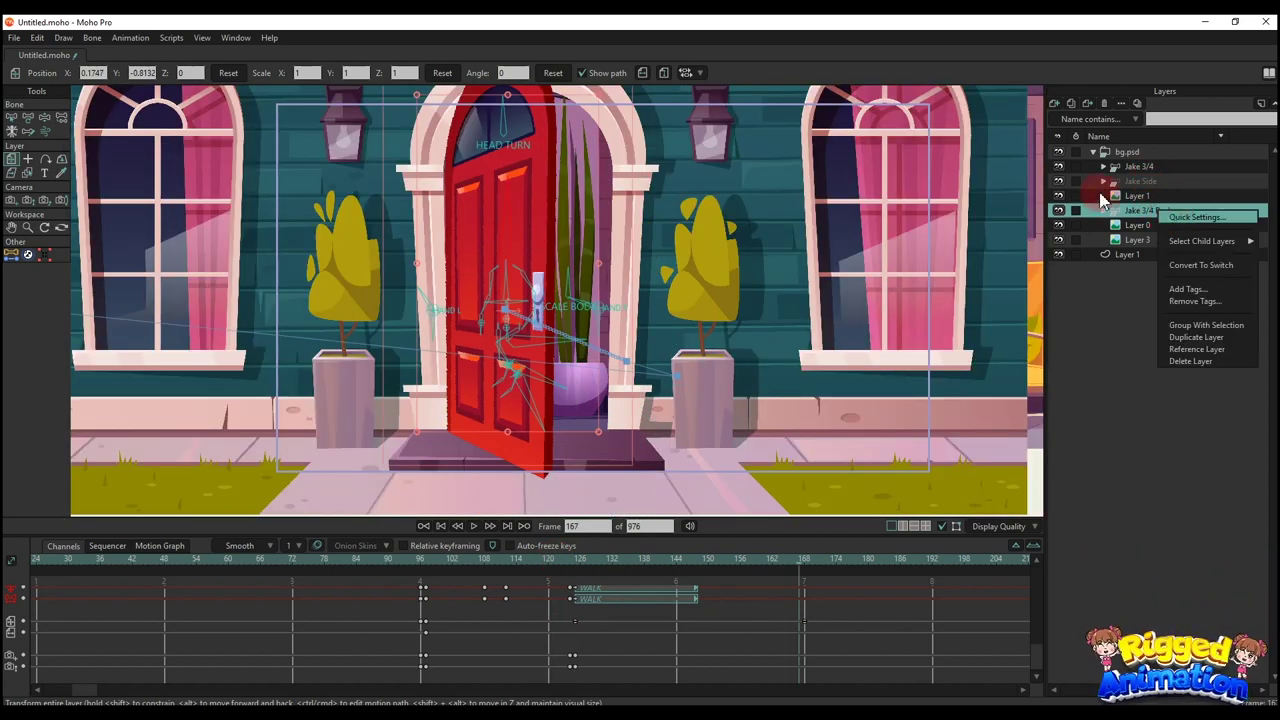
left_click(1196, 217)
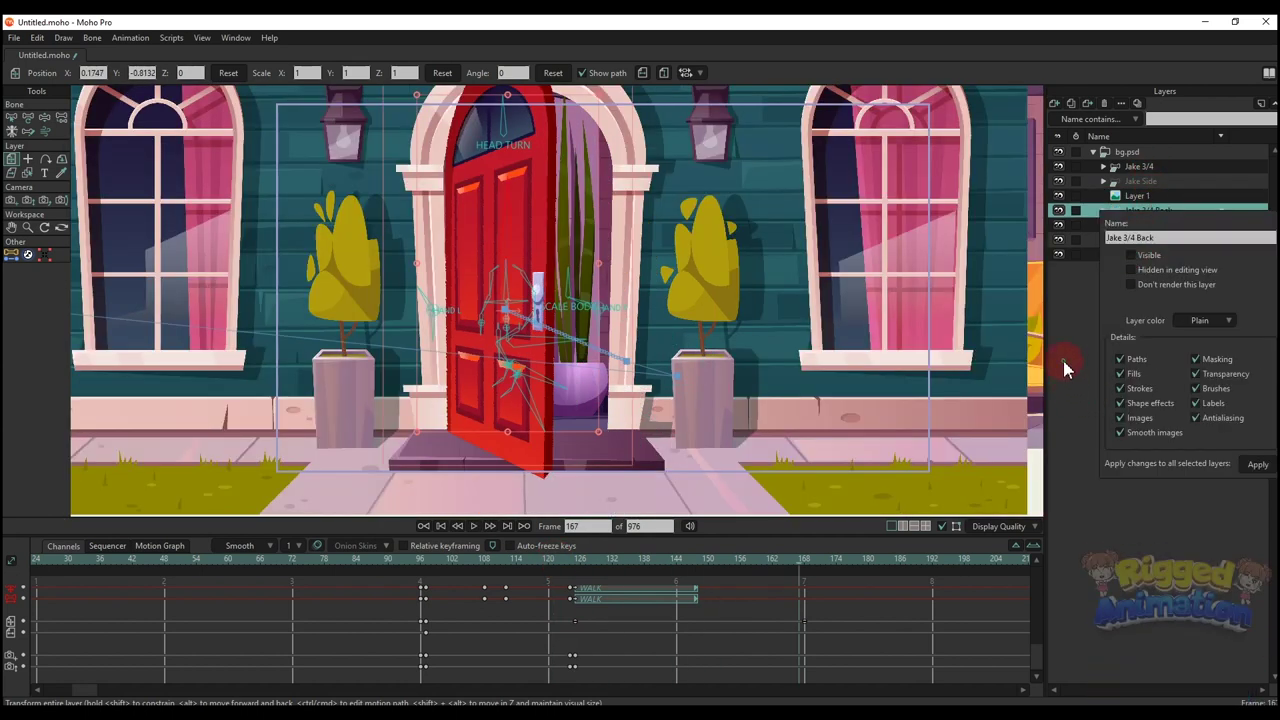
left_click(775, 615)
Step: Bring Jake 3/4 to the doorway at frame 168, place it beneath Layer 1 and position him behind the door
left_click(1150, 166)
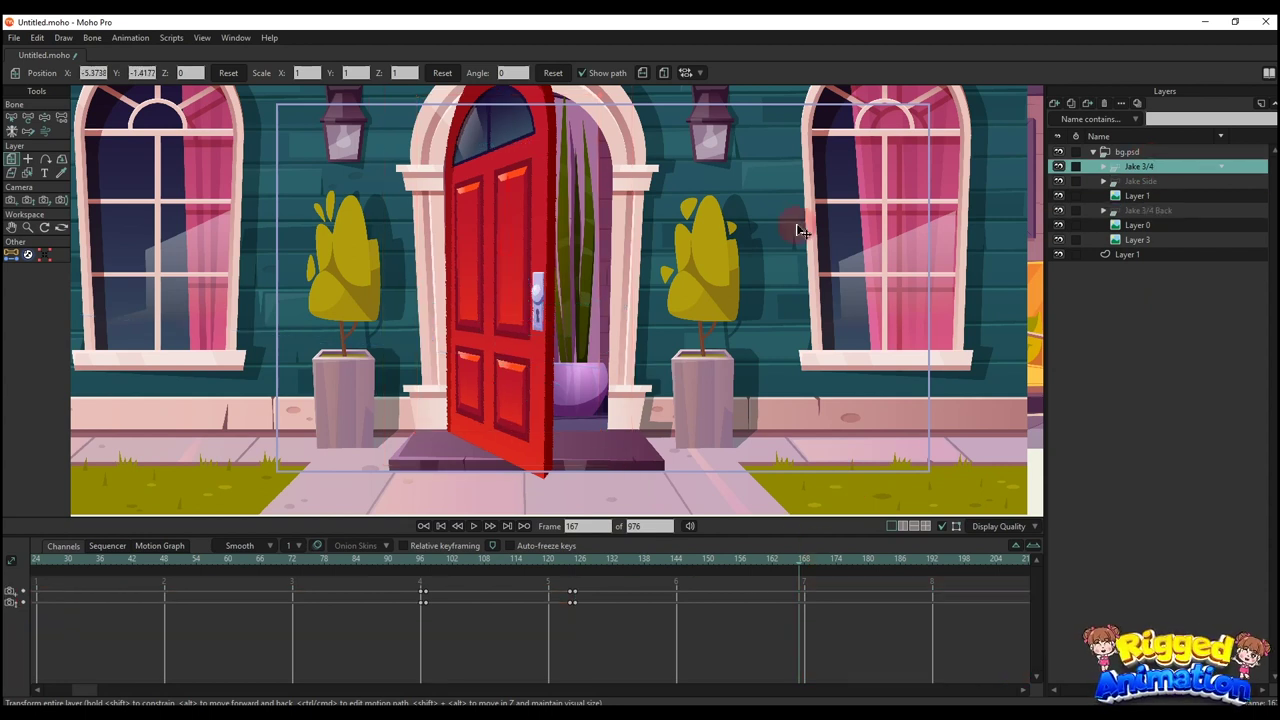
scroll(537, 309, "down", 3)
left_click(685, 500)
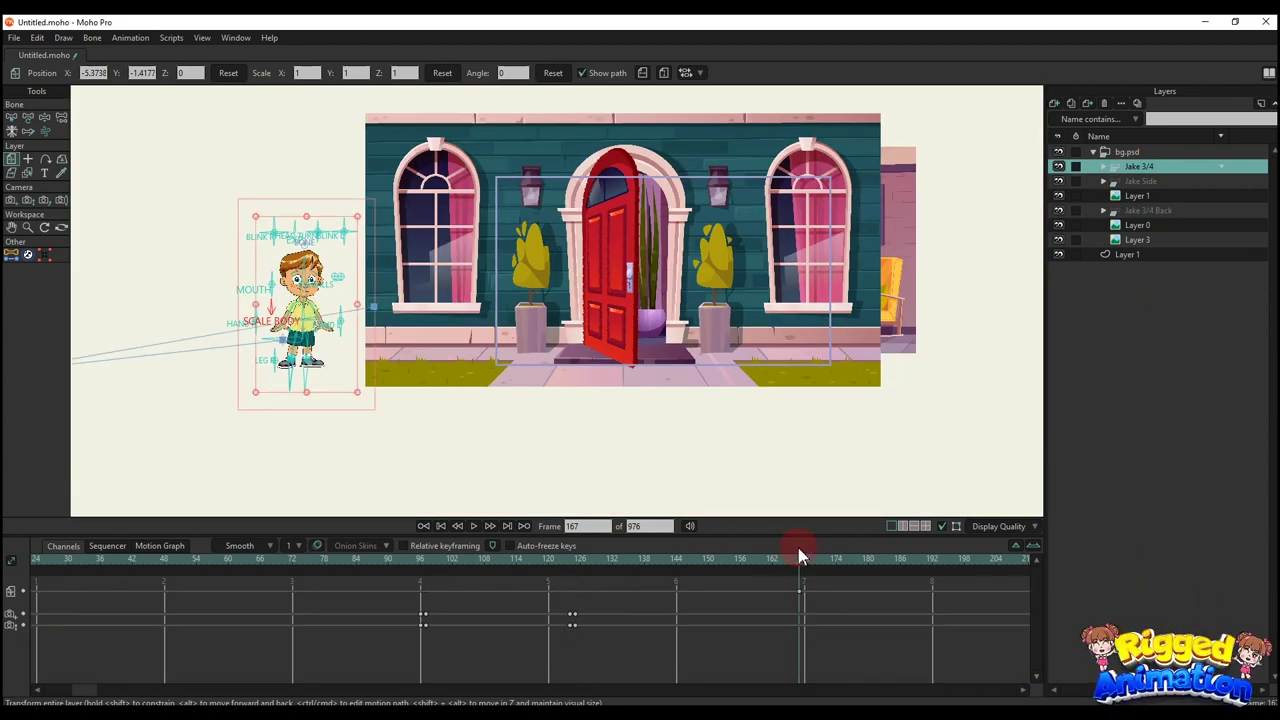
left_click_drag(283, 330, 645, 328)
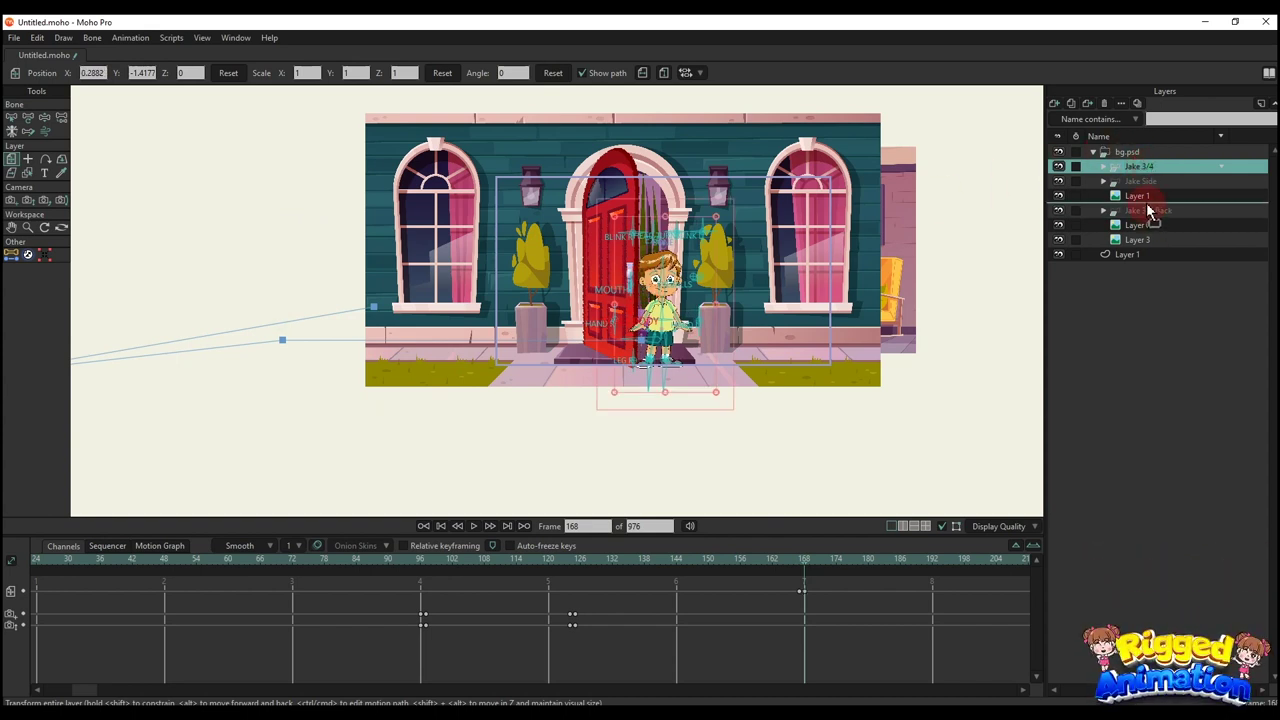
left_click_drag(1147, 206, 1146, 203)
scroll(670, 325, "up", 3)
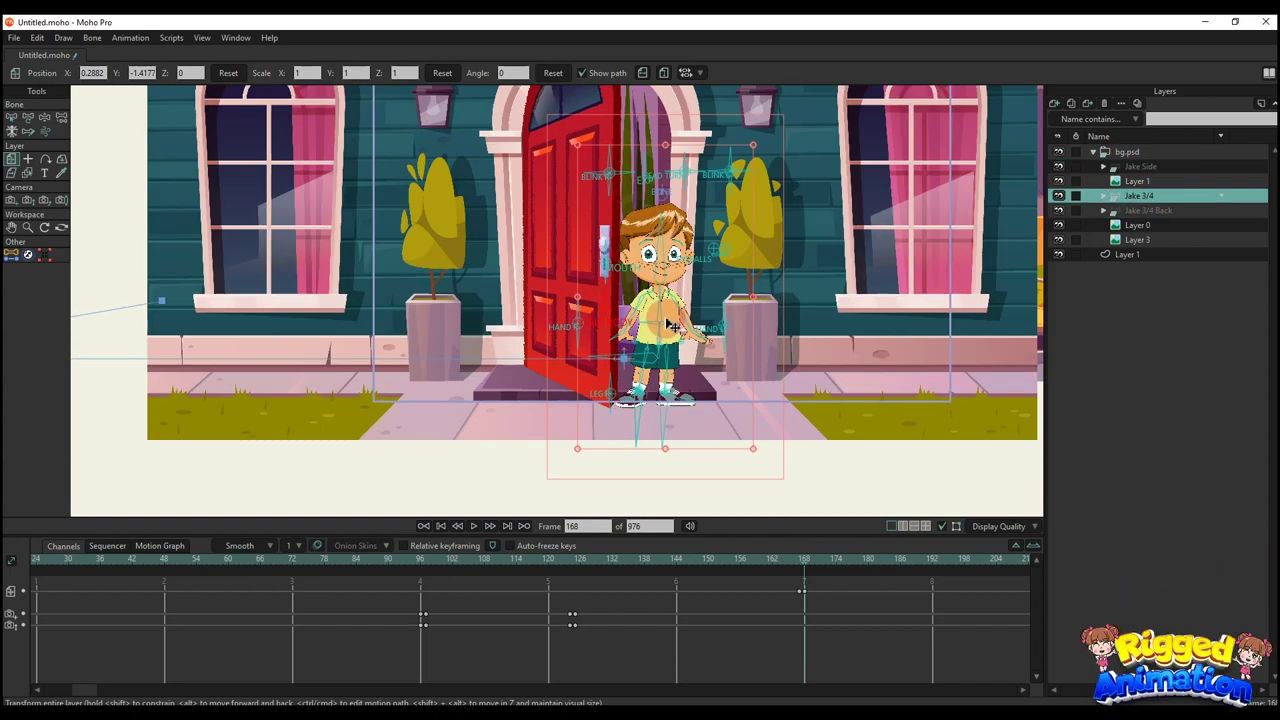
left_click_drag(670, 325, 597, 266)
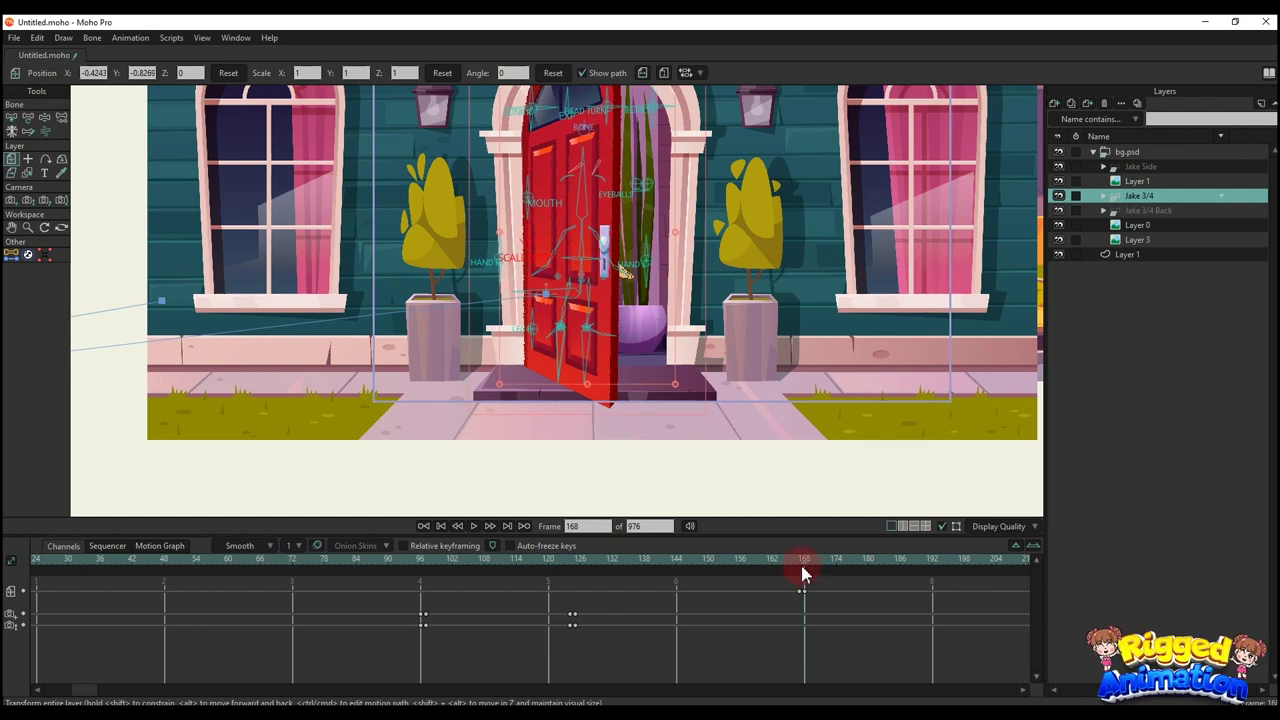
Step: Freeze the pose of Jake 3/4, shift those keys to frame 167 and freeze the pose again at frame 168
key("ctrl+f")
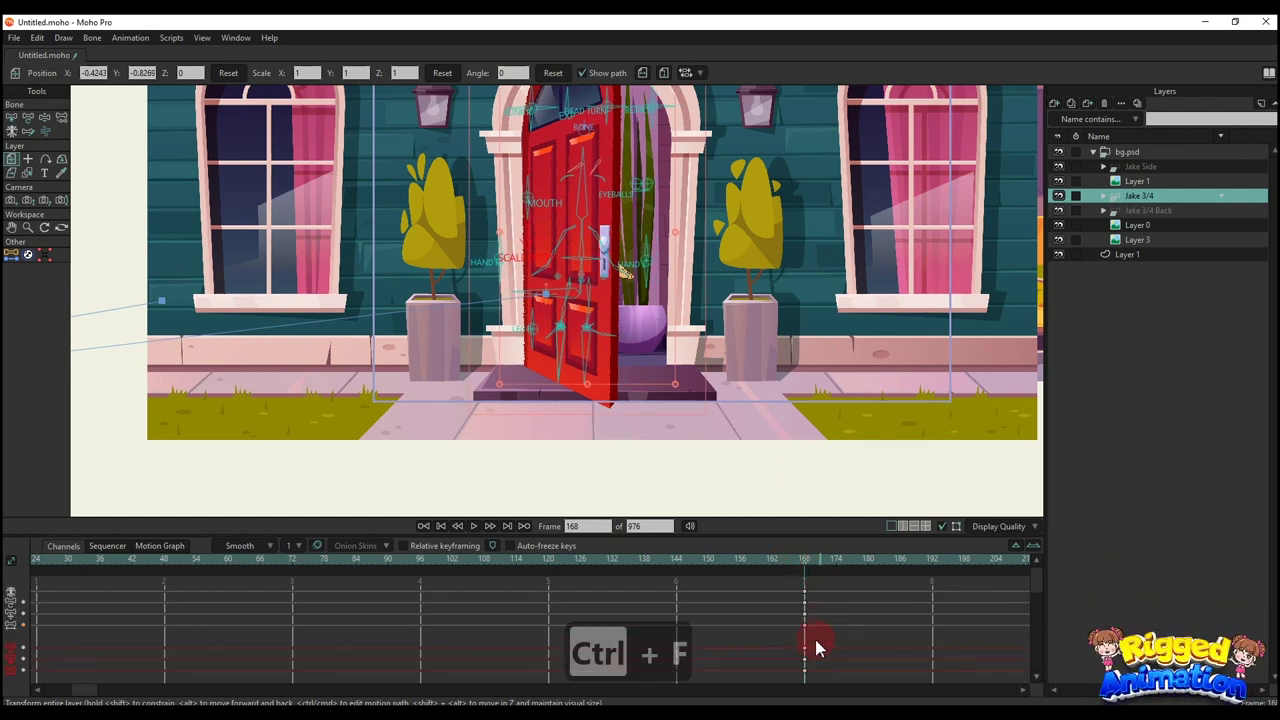
left_click(802, 590)
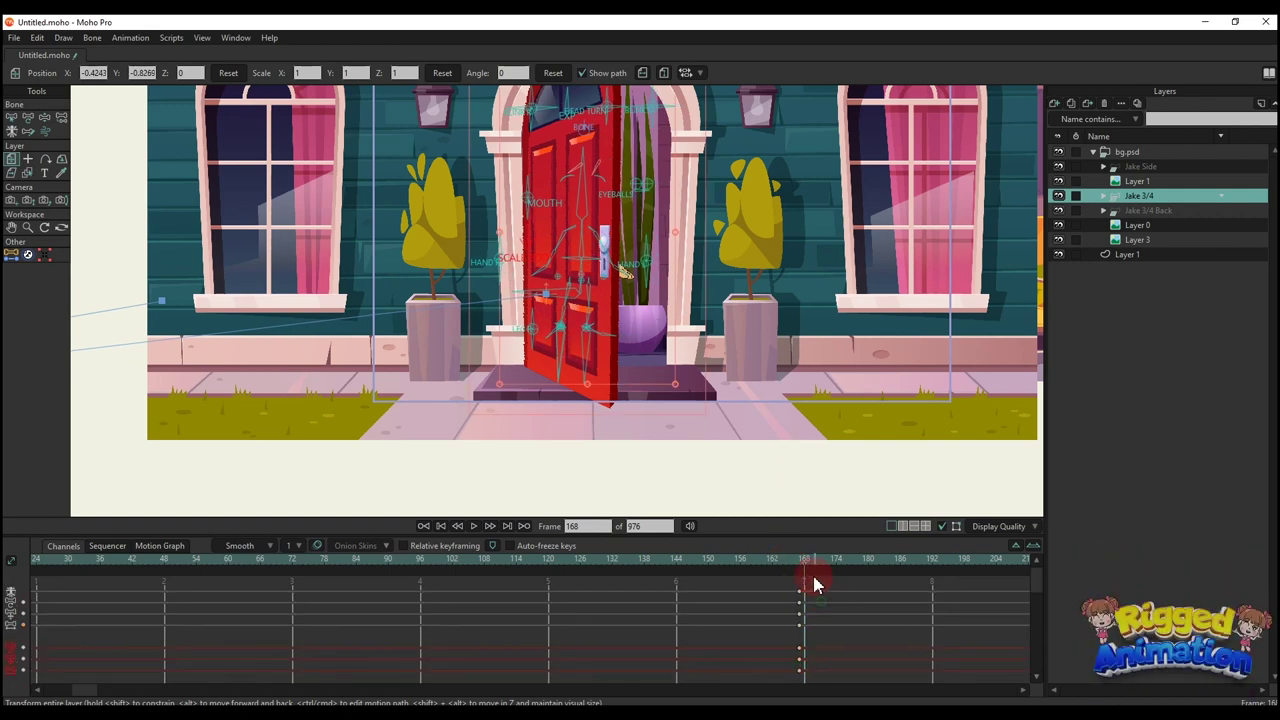
key("ctrl+f")
Step: Hide the door's Layer 1 and lower Jake 3/4 so he stands on the doorway floor
key("t")
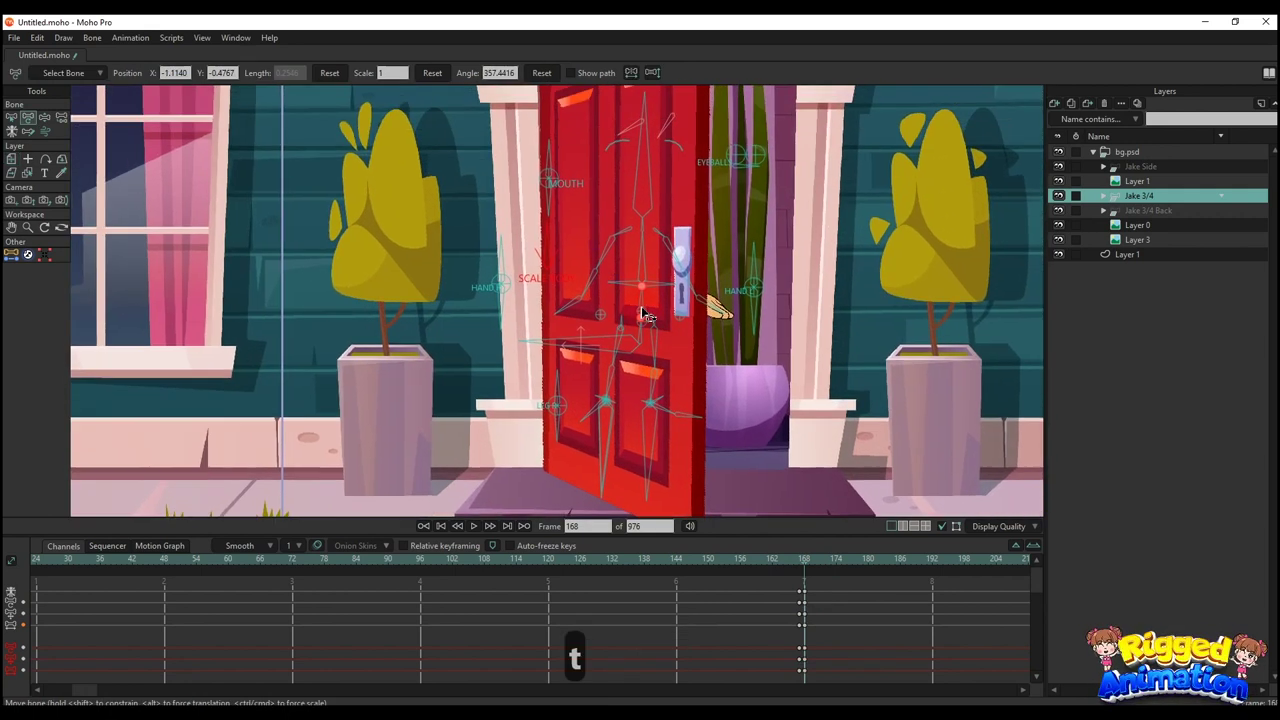
key("t")
scroll(645, 316, "up", 2)
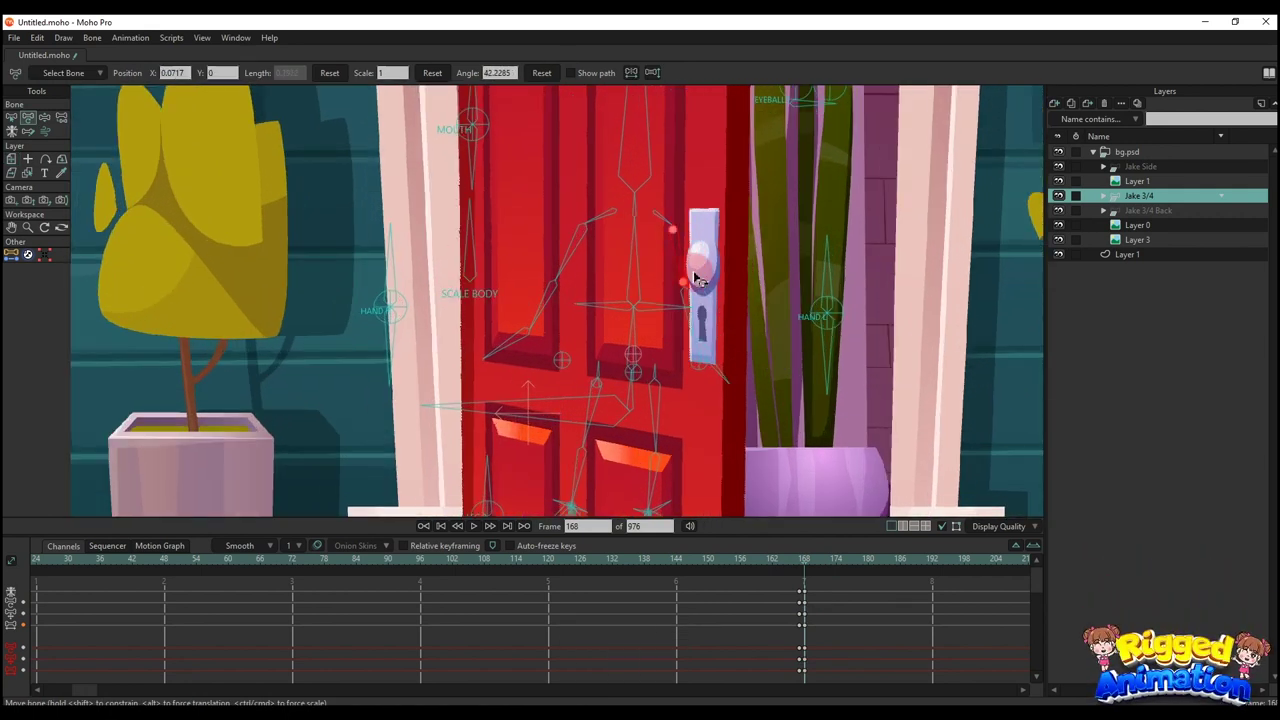
left_click(1058, 181)
scroll(612, 312, "down", 4)
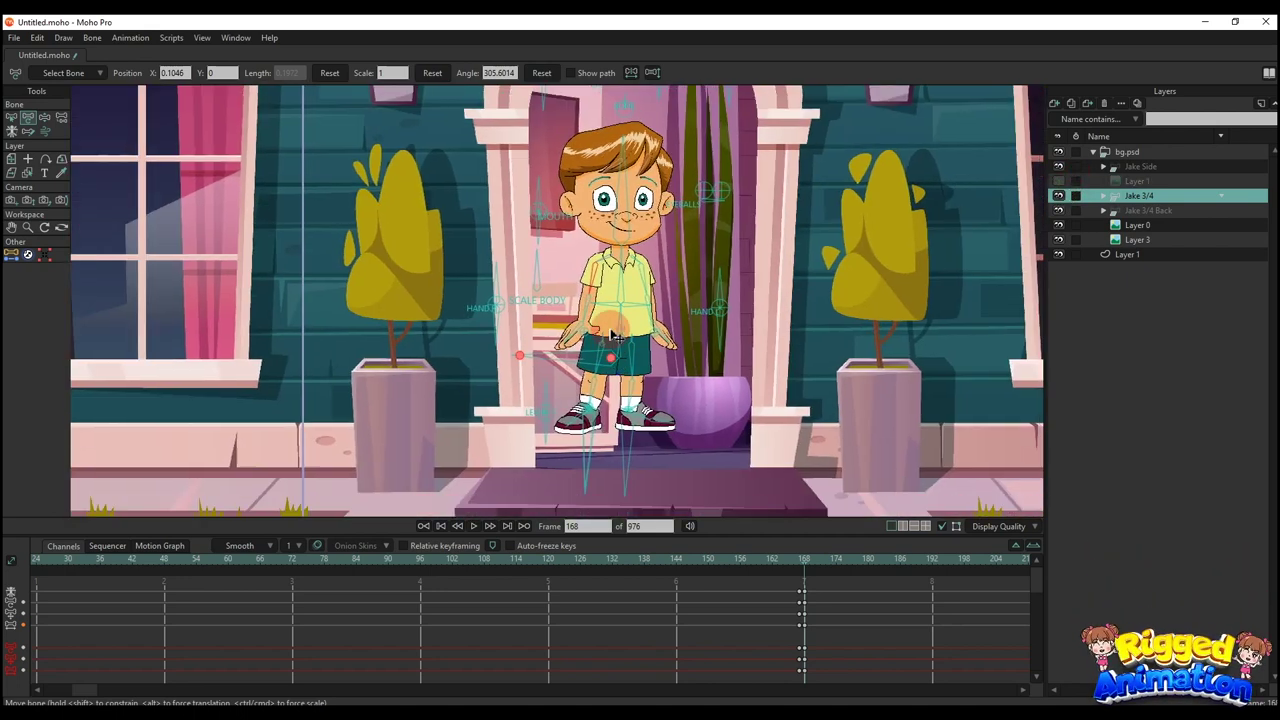
key("m")
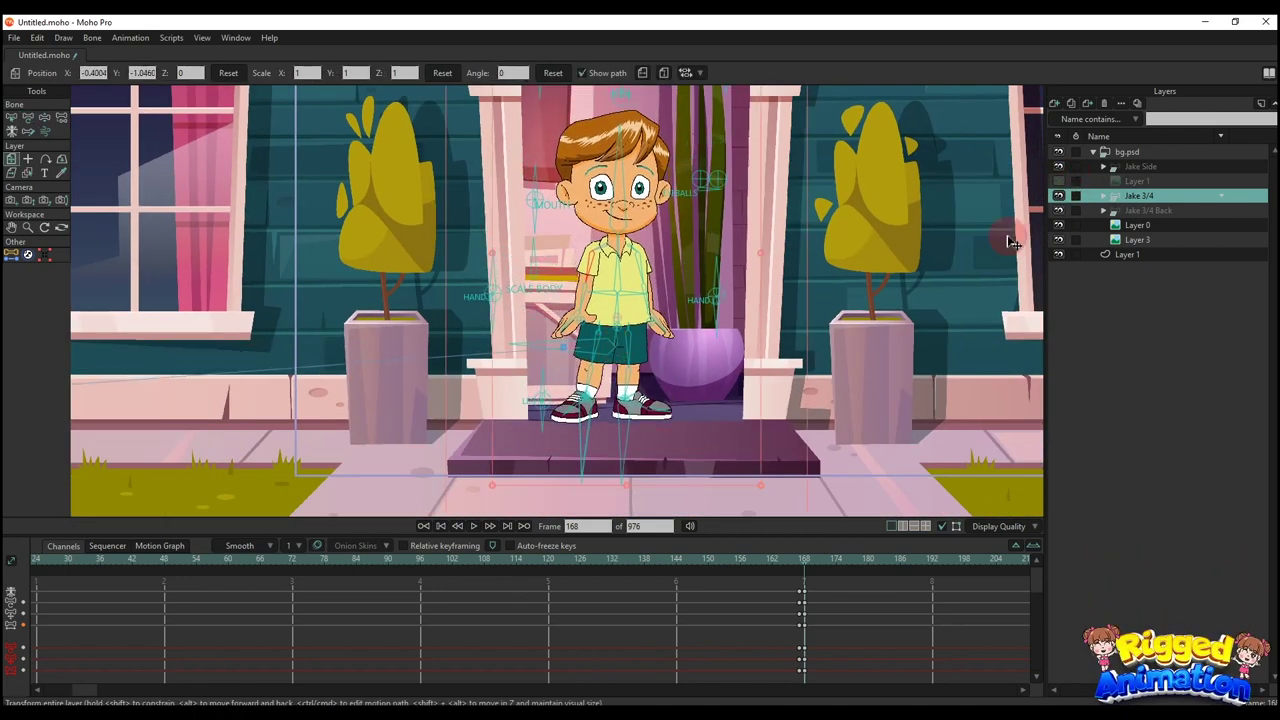
Step: Change the shape of Jake's hand on the plant side with its control bone and show the door layer again
scroll(945, 290, "up", 3)
scroll(557, 294, "down", 2)
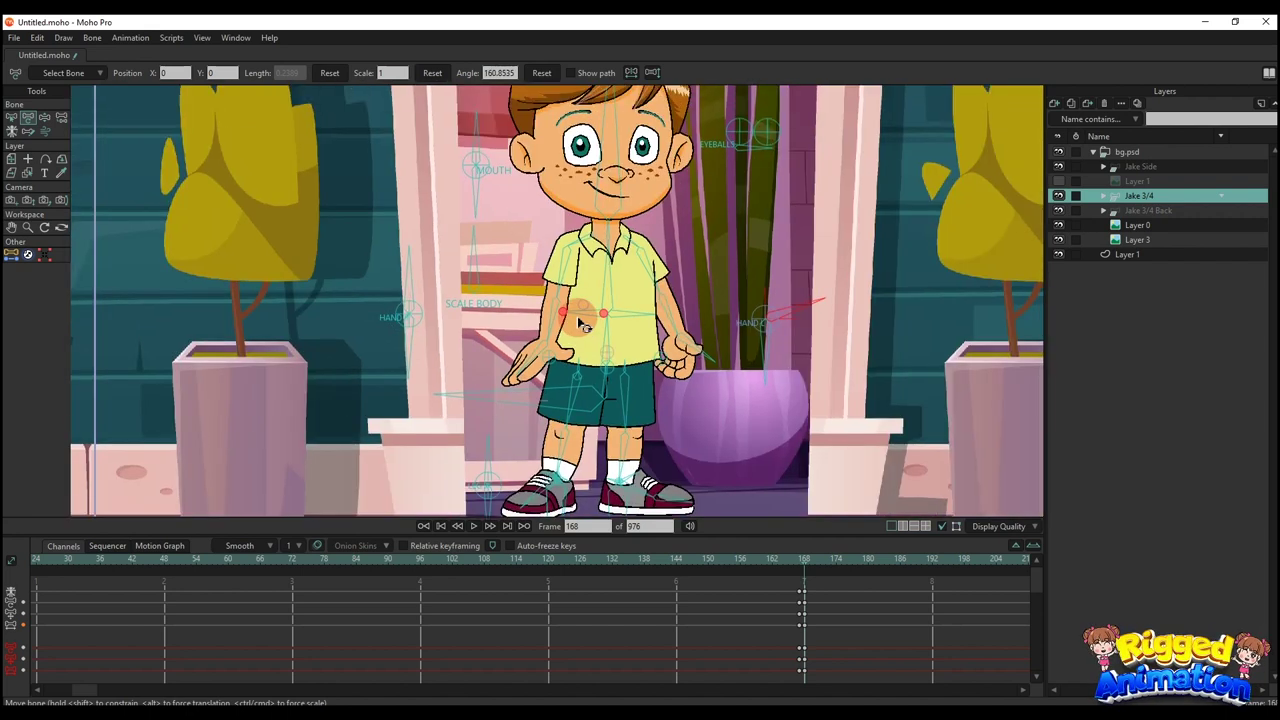
scroll(598, 320, "down", 1)
scroll(617, 276, "up", 1)
scroll(660, 253, "down", 1)
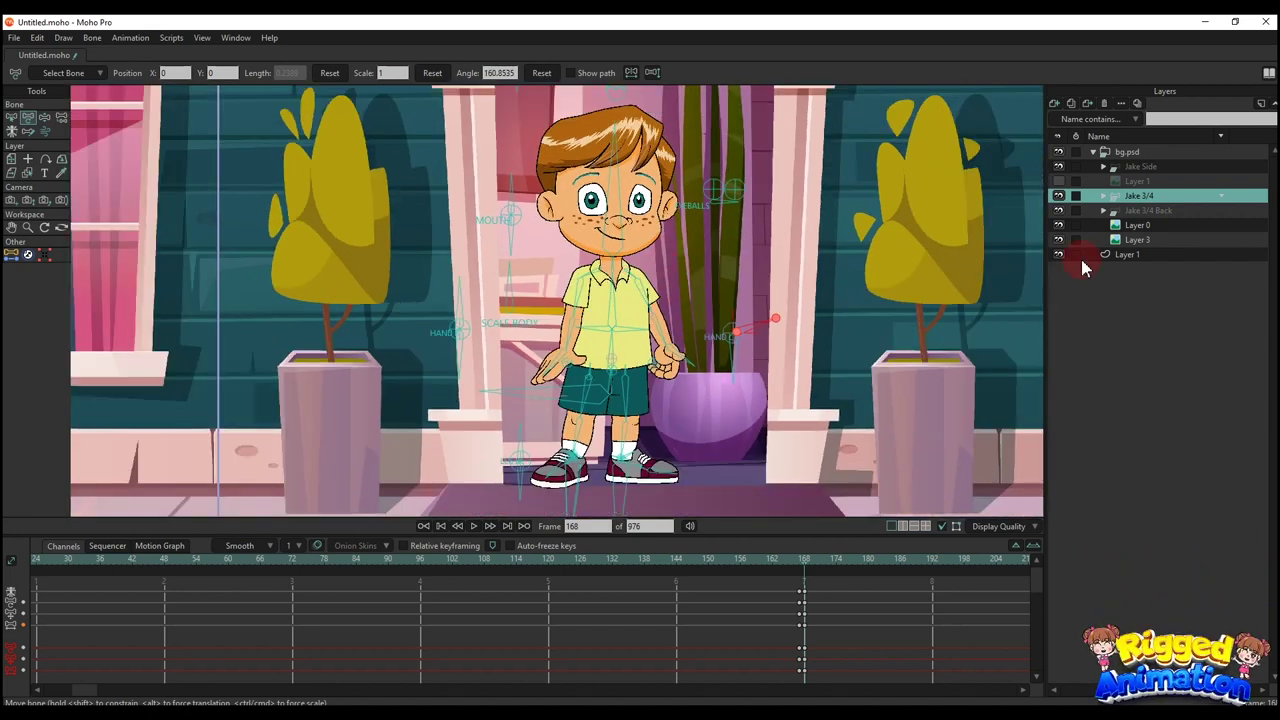
left_click(1058, 182)
Step: At frame 179, pose Jake smiling and leaning out from behind the door, adjust the pose keys and preview the motion
scroll(645, 310, "up", 3)
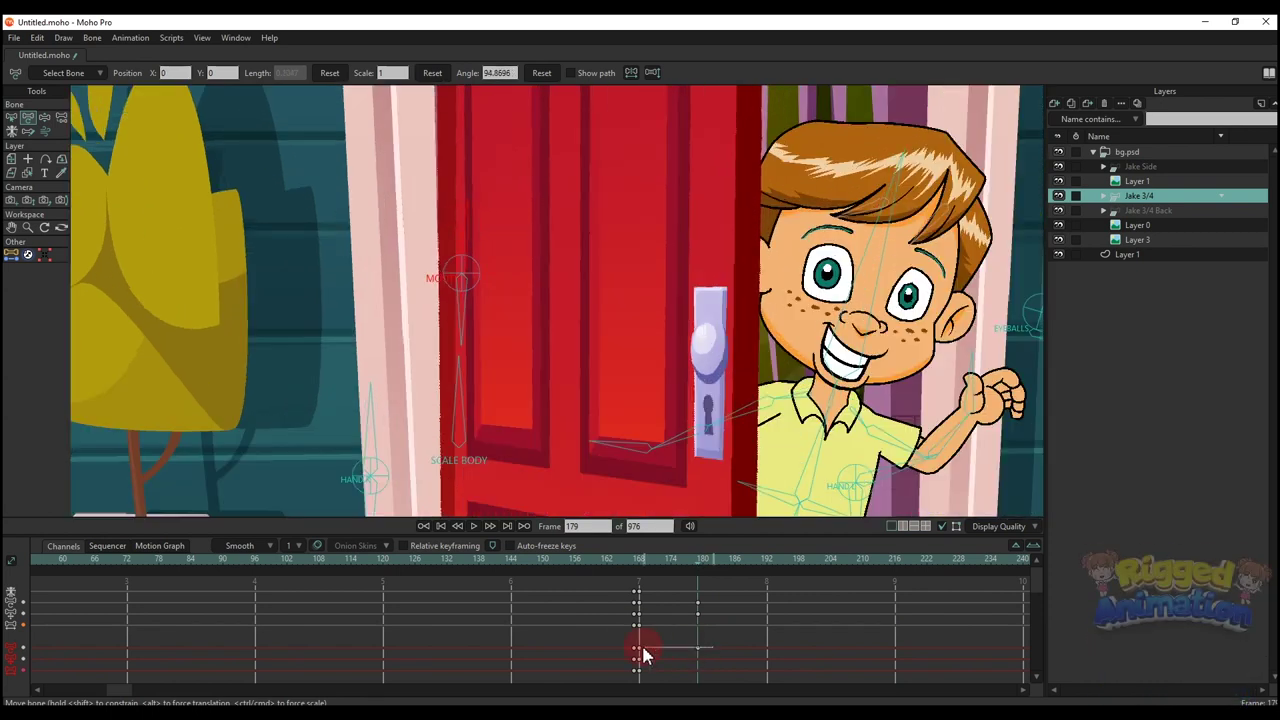
left_click_drag(643, 648, 638, 648)
right_click(639, 648)
left_click(702, 648)
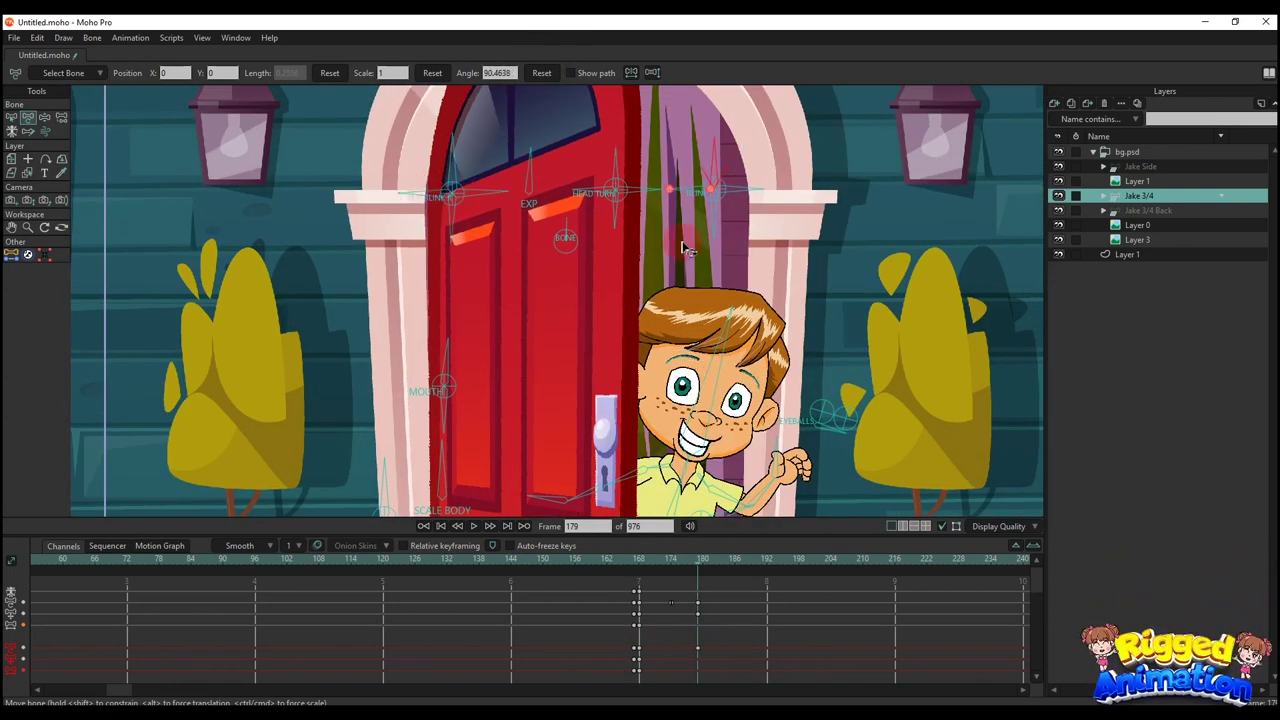
key("space")
key("space")
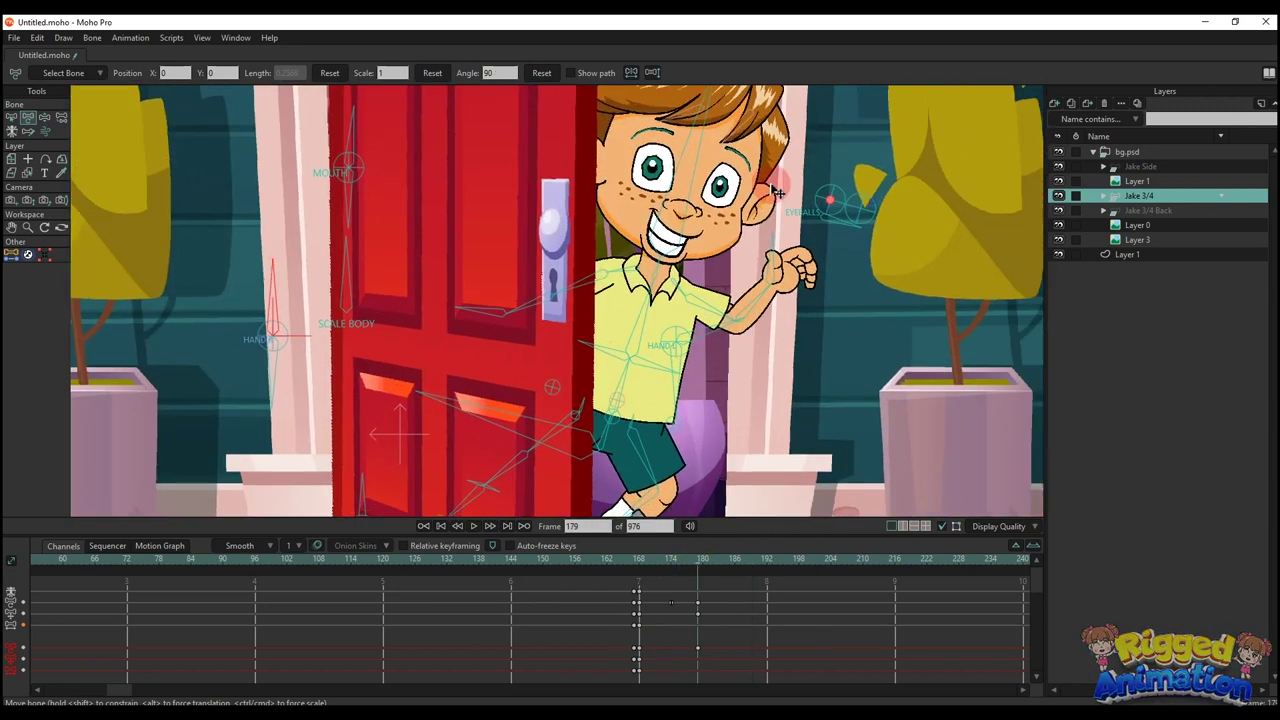
Step: Pose Jake's free arm and open hand waving outward and inward across frames 179, 184 and 189
left_click_drag(695, 285, 707, 310)
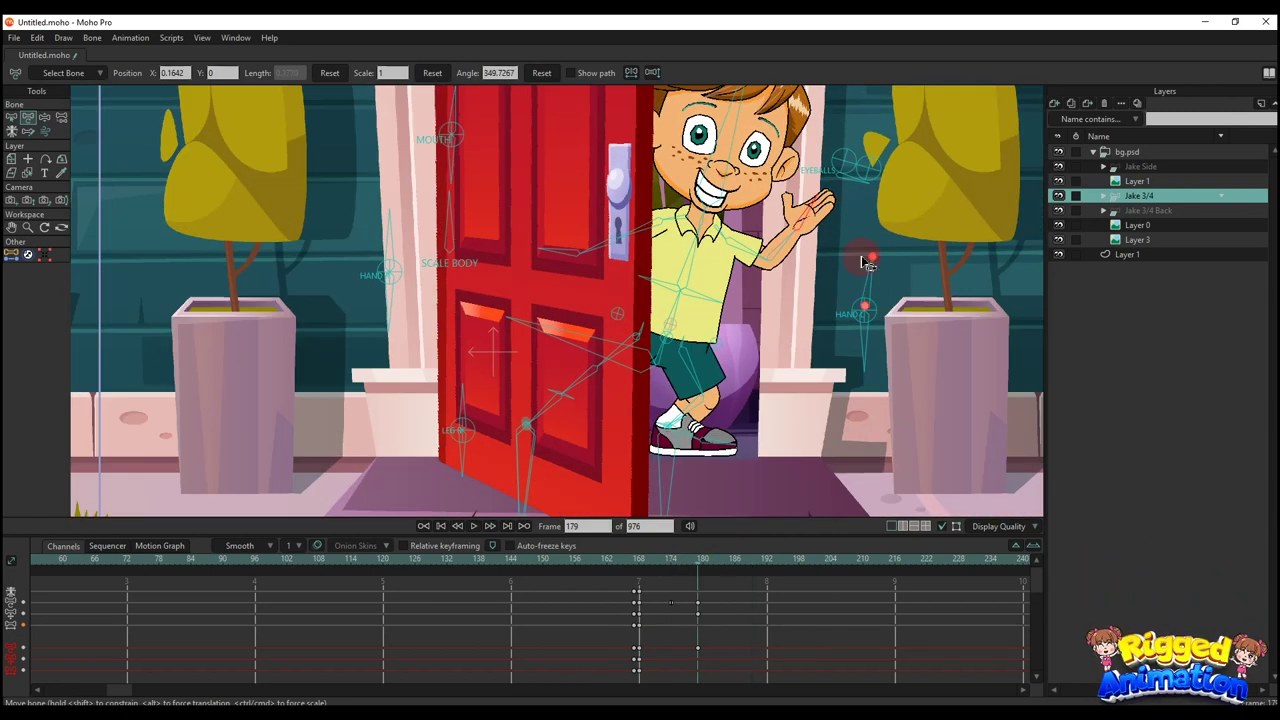
right_click(783, 592)
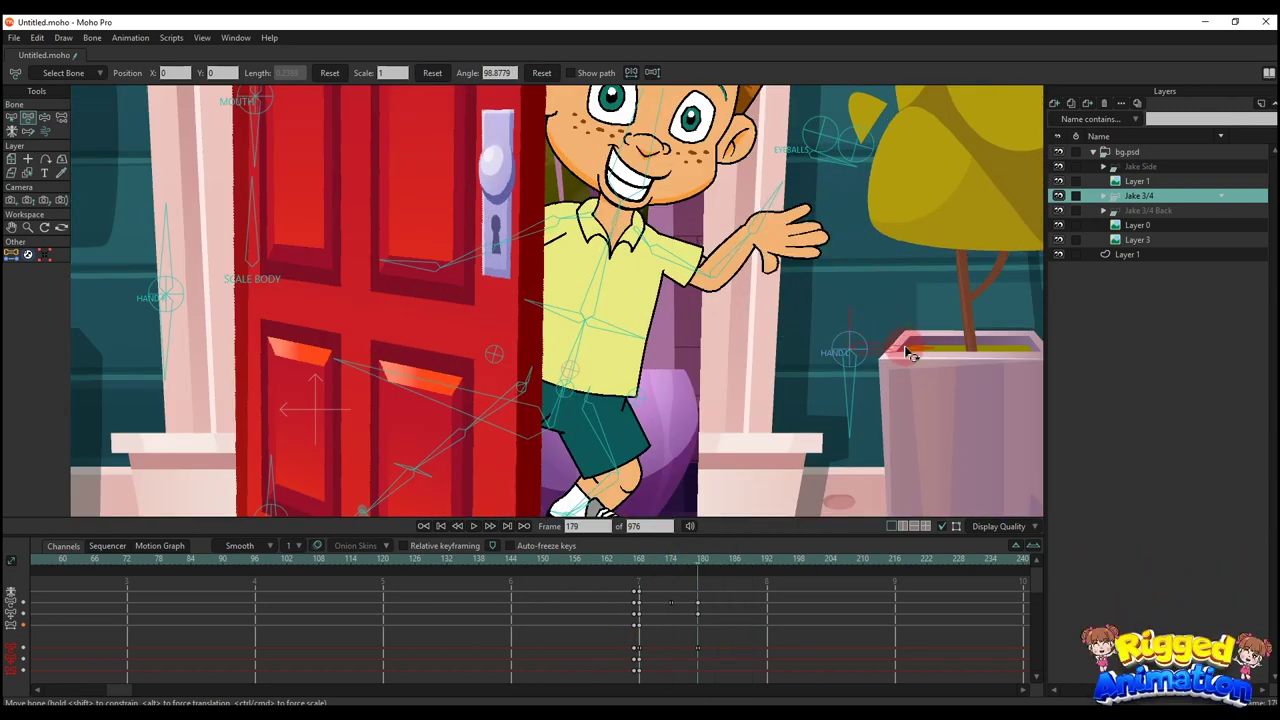
left_click_drag(855, 302, 780, 312)
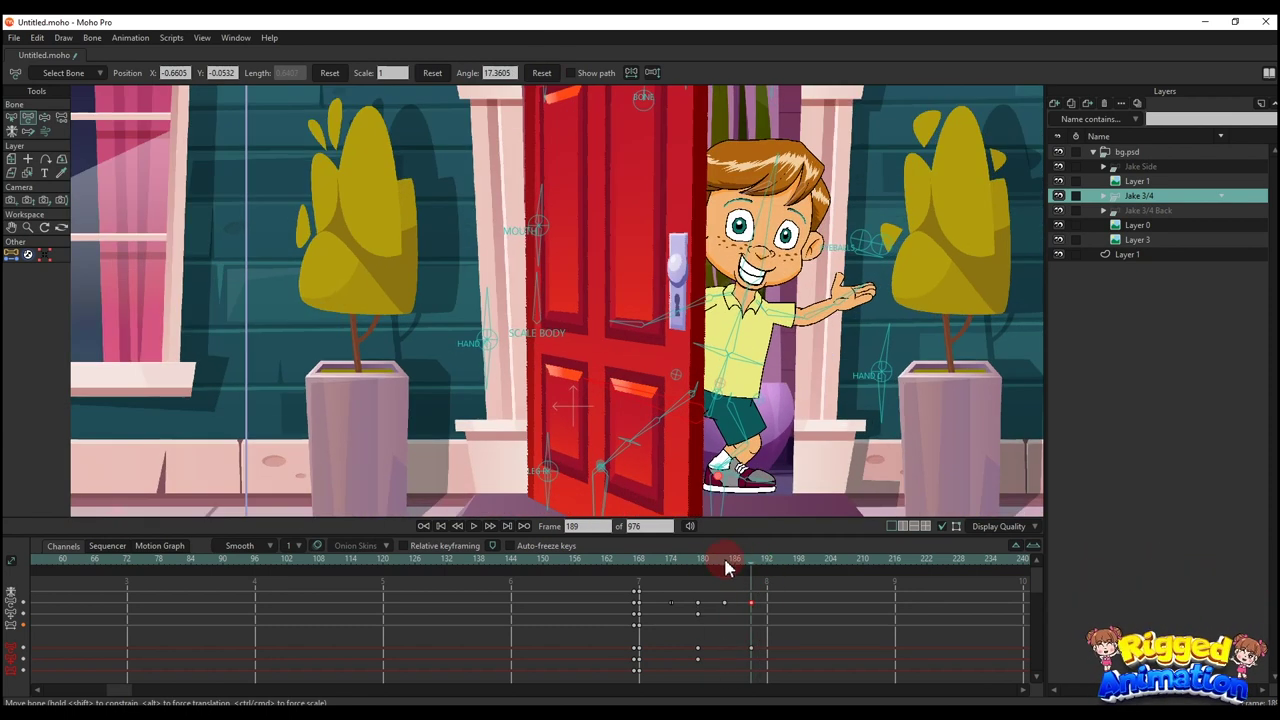
key("BackSpace")
left_click(745, 558)
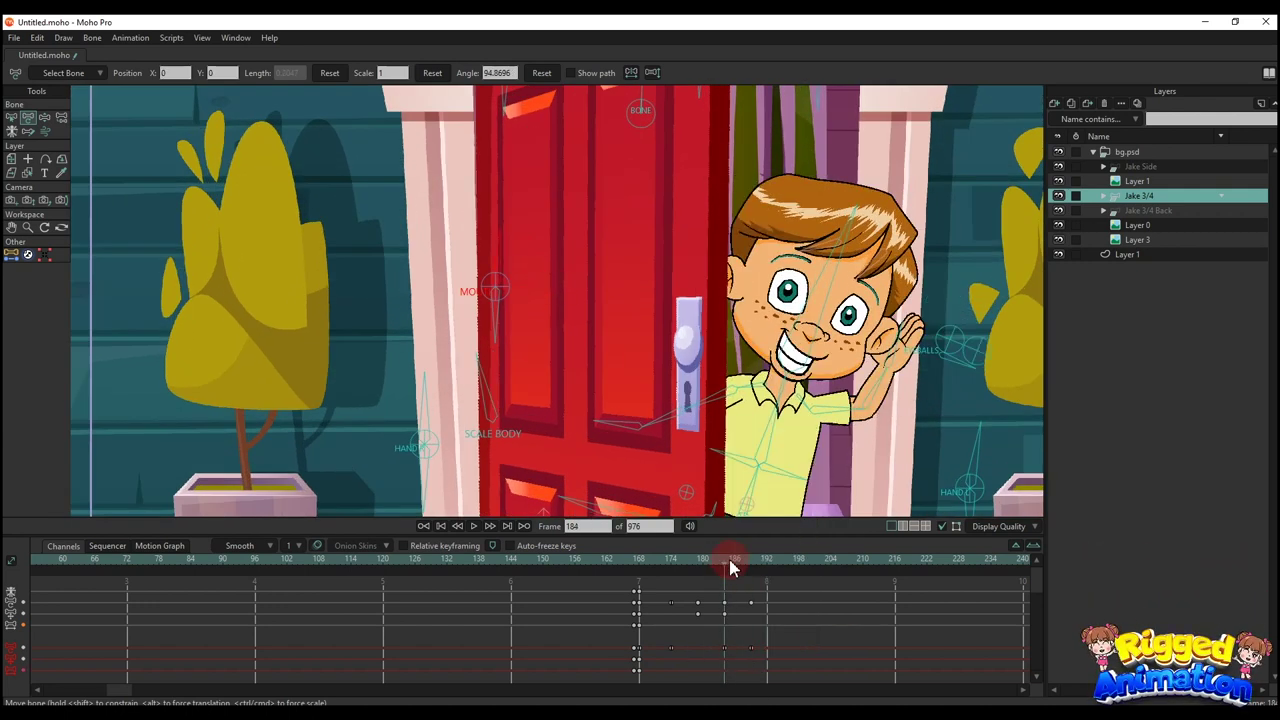
Step: Paste the frame 184 wave keys at frame 194 and set them to cycle
mouse_move(730, 567)
left_mouse_down()
mouse_move(694, 563)
mouse_move(749, 563)
mouse_move(698, 563)
mouse_move(734, 562)
left_mouse_up()
key("ctrl+v")
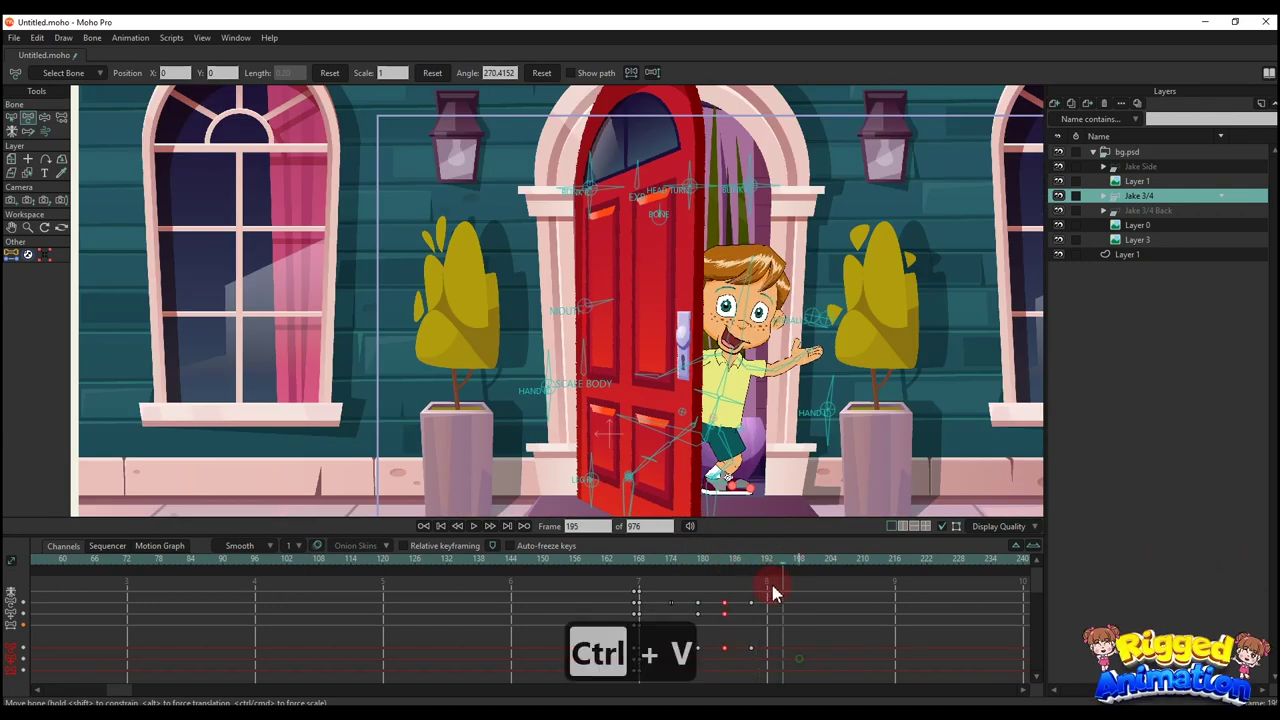
right_click(777, 602)
left_click(806, 594)
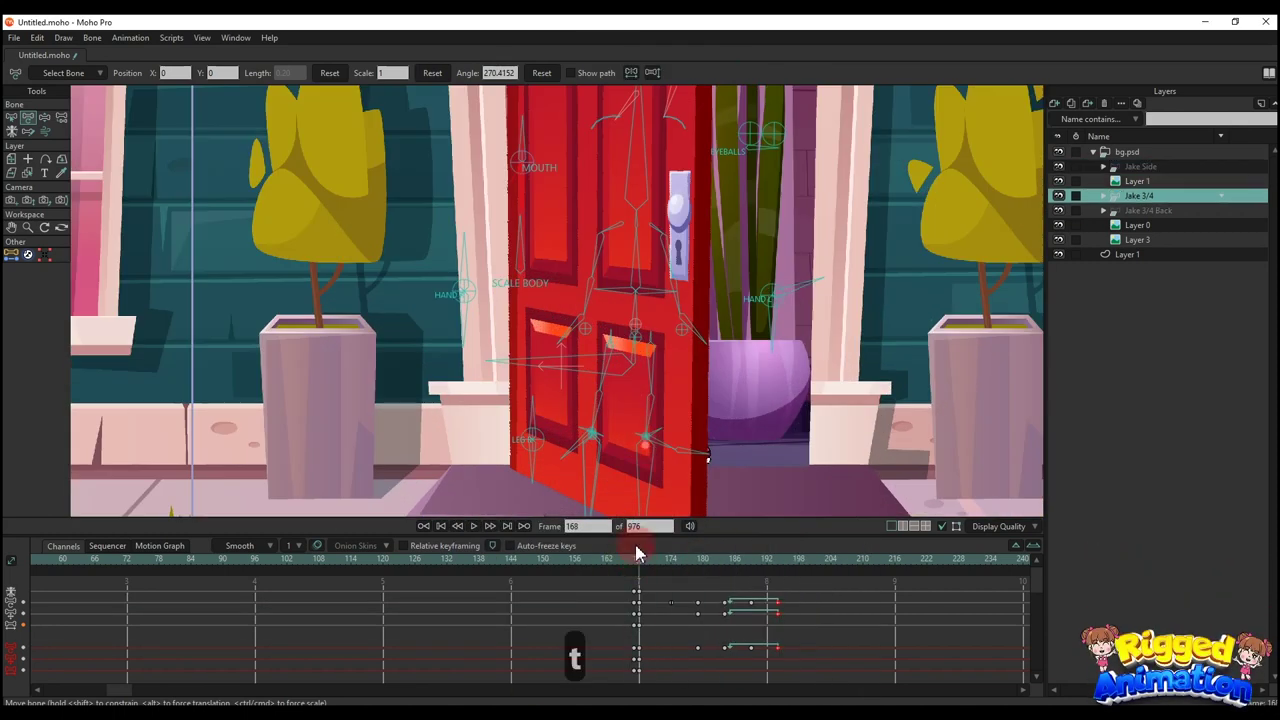
Step: Pose Jake's leg stepping out at frame 174 and play back the peek and wave
key("space")
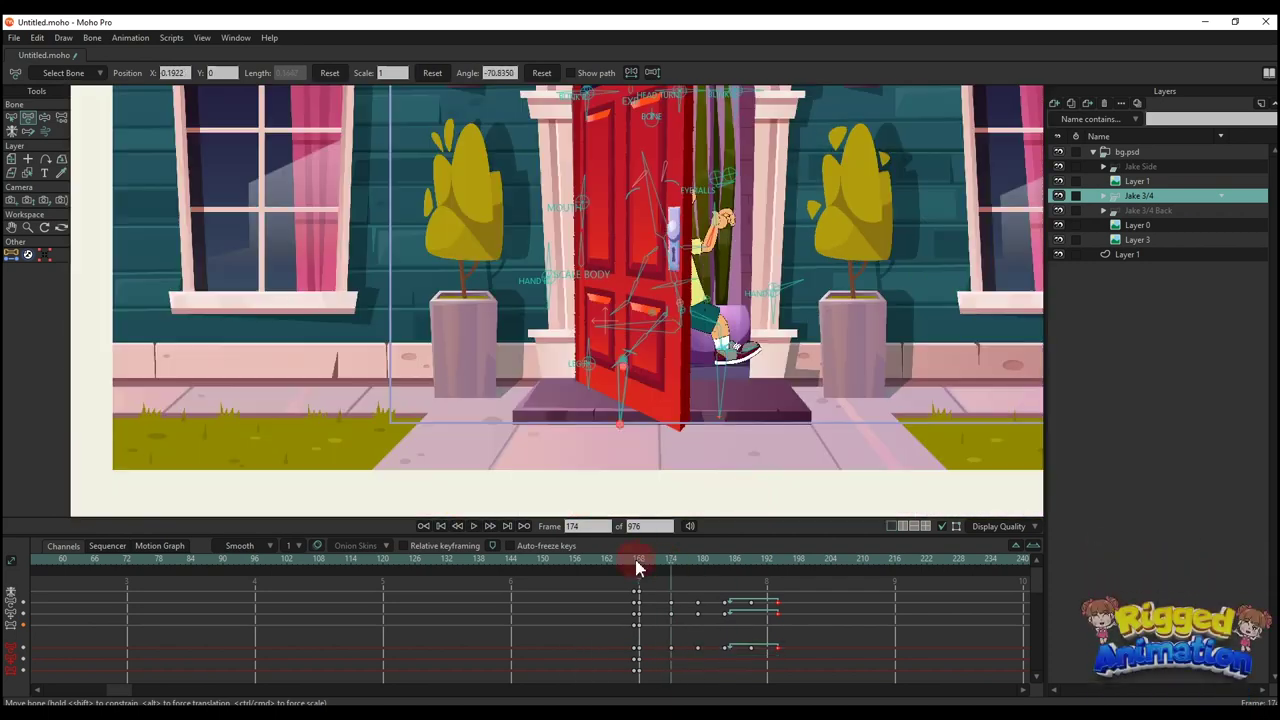
left_click(637, 562)
key("space")
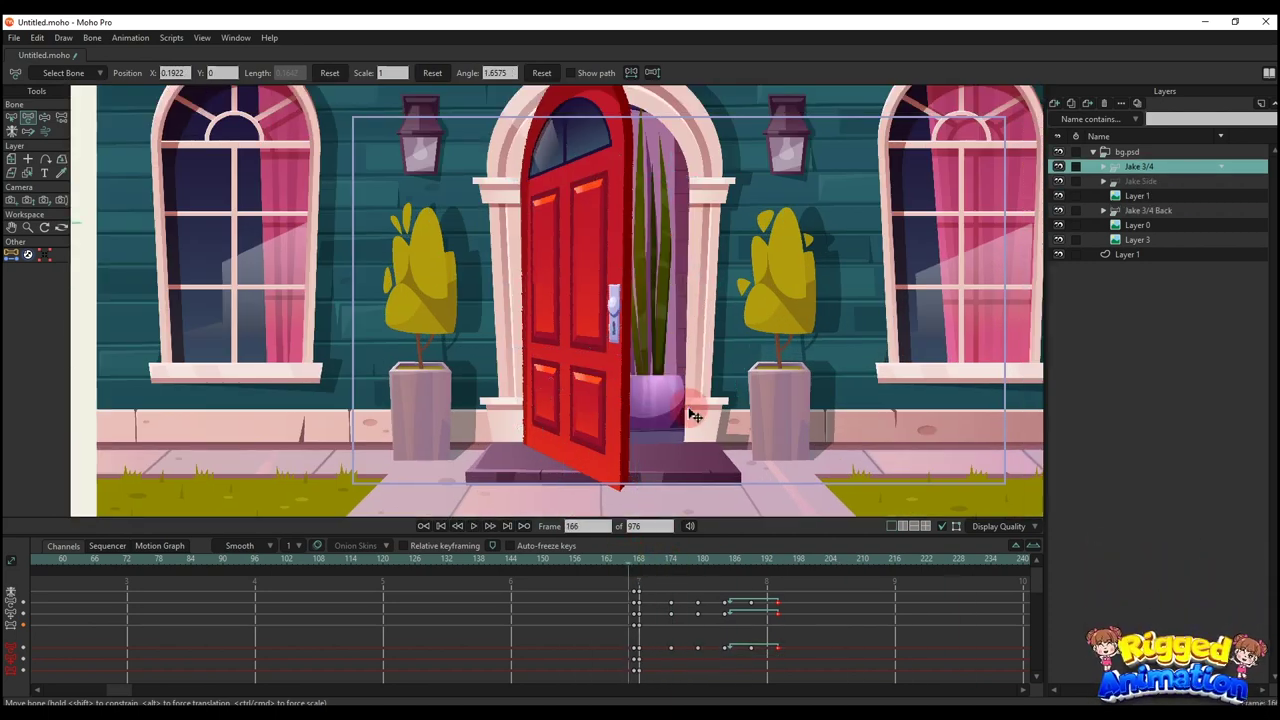
left_click_drag(763, 563, 692, 577)
key("space")
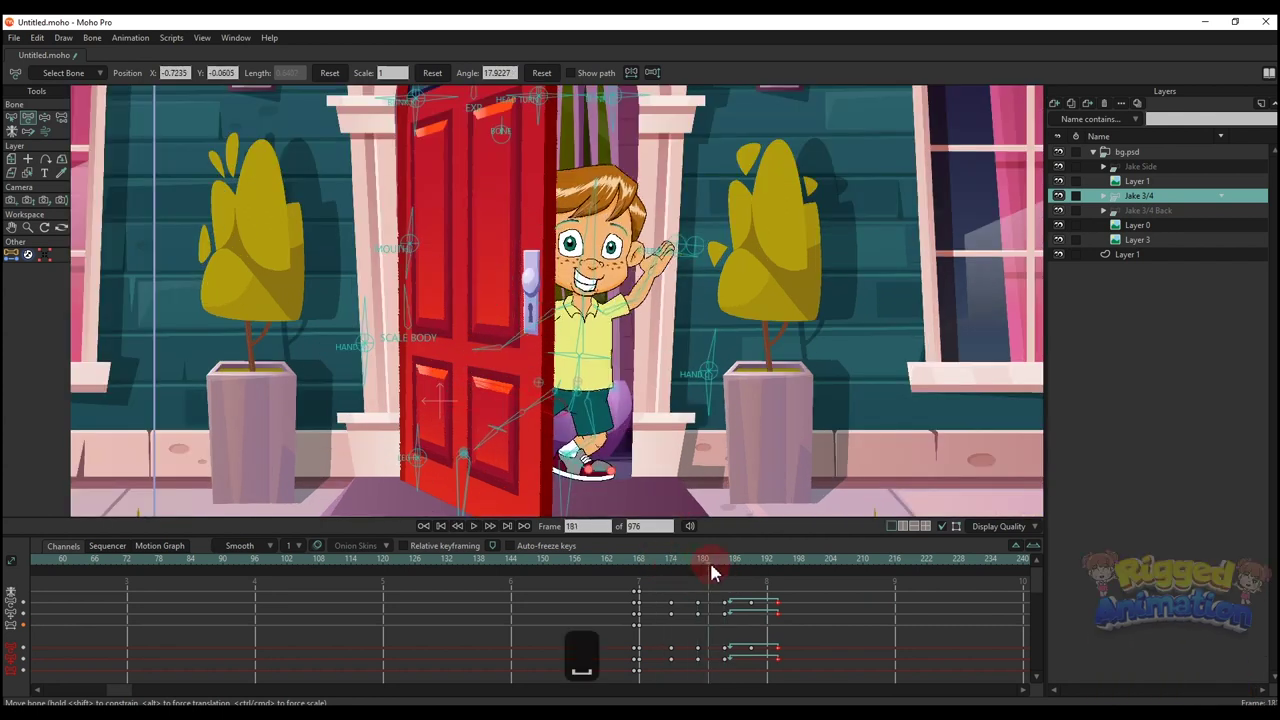
Step: Delete the unneeded repeated pose keys after frame 179 and replay the wave
key("BackSpace")
left_click(667, 561)
key("space")
left_click(942, 566)
scroll(942, 590, "down", 2)
scroll(690, 359, "down", 2)
key("4")
key("5")
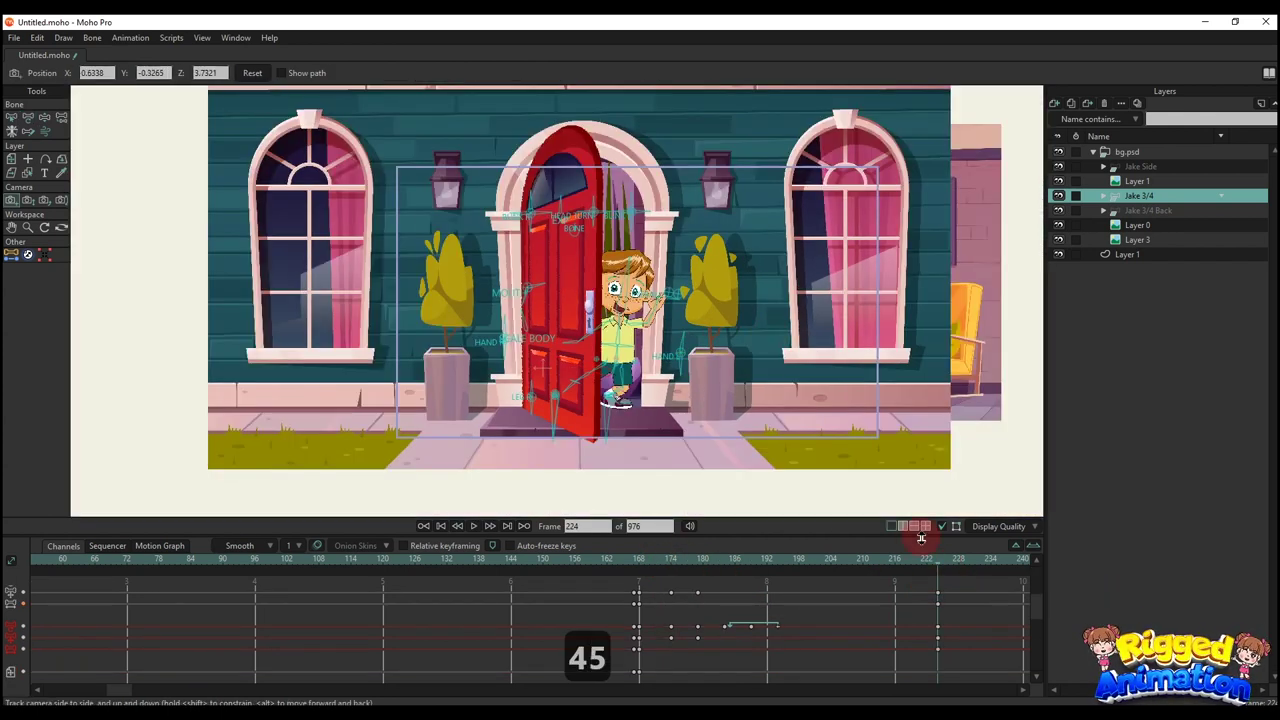
scroll(946, 580, "down", 2)
left_click(642, 571)
left_click_drag(641, 573, 577, 566)
scroll(613, 350, "up", 2)
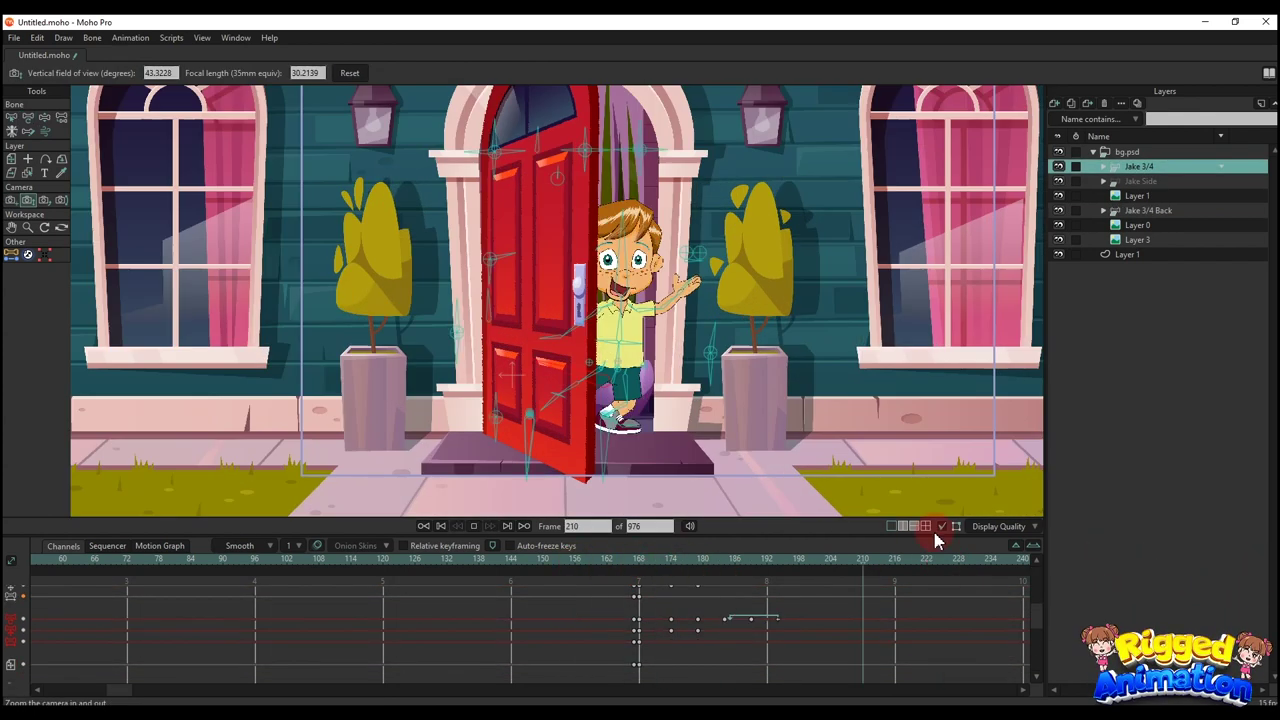
Step: Paste Jake's holding pose keys at frame 232, after the wave
scroll(945, 585, "right", 2)
left_click(830, 567)
key("4")
key("5")
key("ctrl+v")
scroll(860, 590, "up", 1)
left_click(494, 567)
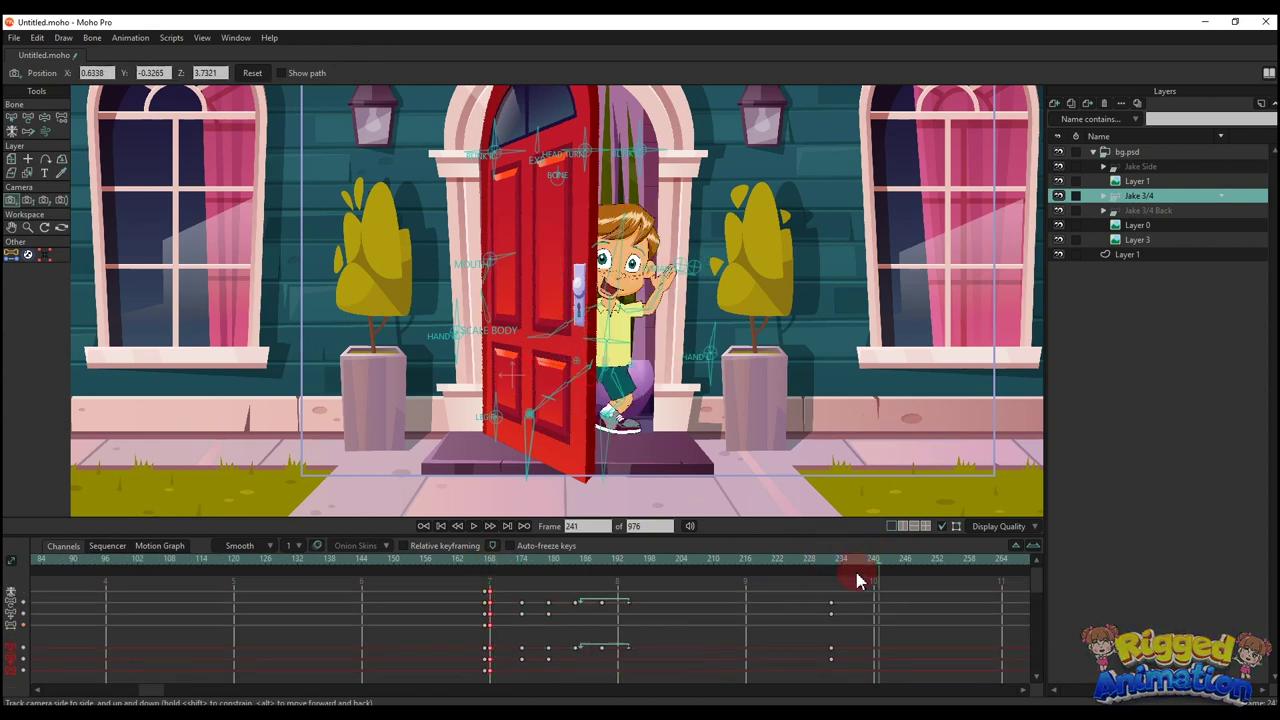
Step: Pose Jake pulled back behind the door at frame 240, with his arm and leg drawn in, and play it back
key("t")
scroll(668, 405, "up", 2)
scroll(668, 405, "down", 2)
scroll(866, 590, "down", 1)
key("BackSpace")
scroll(866, 590, "up", 1)
scroll(610, 390, "up", 2)
left_click_drag(612, 393, 512, 393)
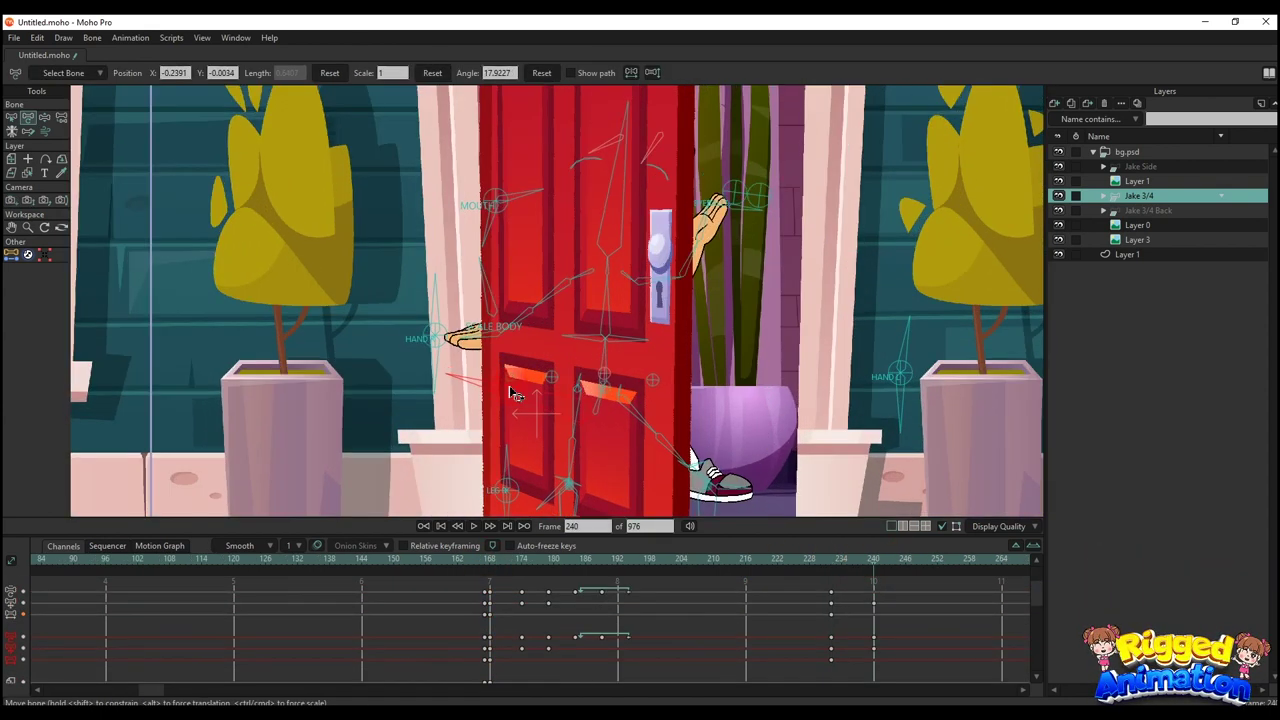
left_click_drag(645, 293, 654, 331)
scroll(654, 331, "up", 1)
scroll(660, 400, "down", 2)
left_click_drag(690, 425, 663, 420)
scroll(663, 420, "down", 3)
left_click(831, 566)
key("space")
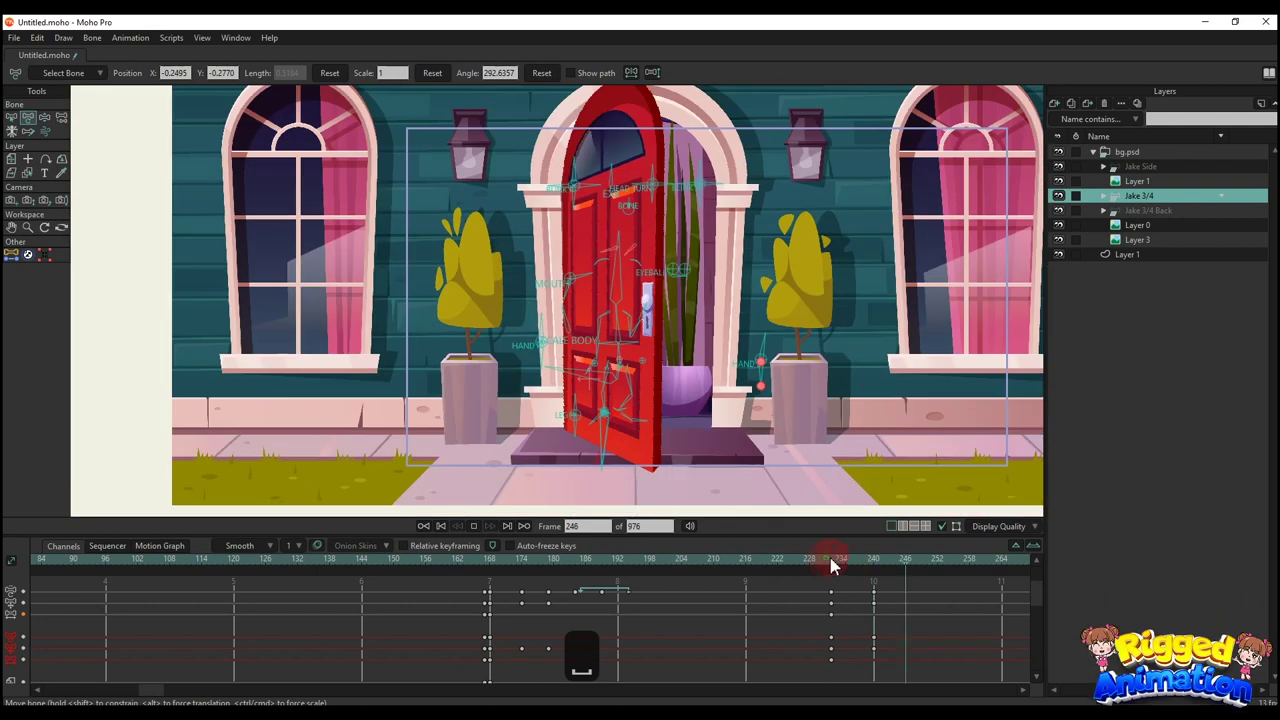
Step: Refine Jake's arm and hand pose at frame 236 as he retreats behind the door, and replay the motion
scroll(617, 386, "up", 3)
scroll(838, 420, "down", 2)
left_click(836, 566)
left_click(852, 566)
scroll(594, 411, "up", 2)
left_click(867, 565)
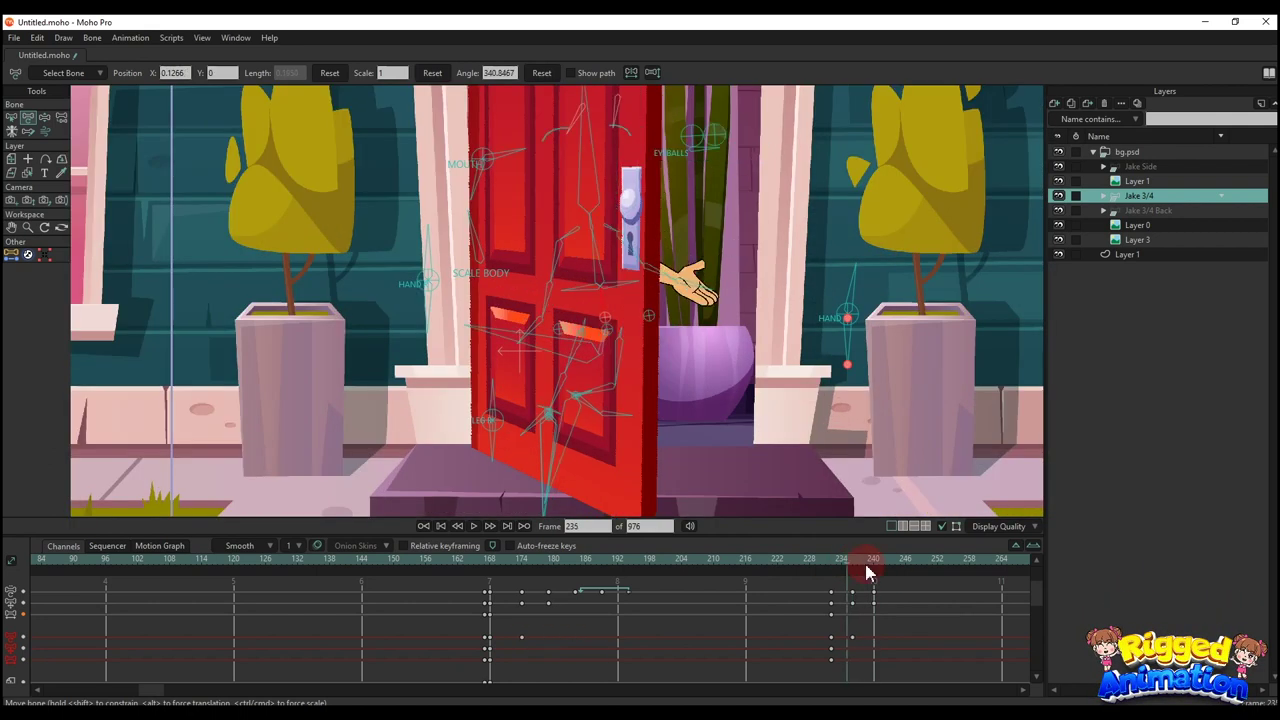
scroll(816, 505, "down", 2)
left_click(836, 566)
key("space")
Step: Copy the door layer's open-position key from frame 108 and paste it at frame 232
left_click(1121, 184)
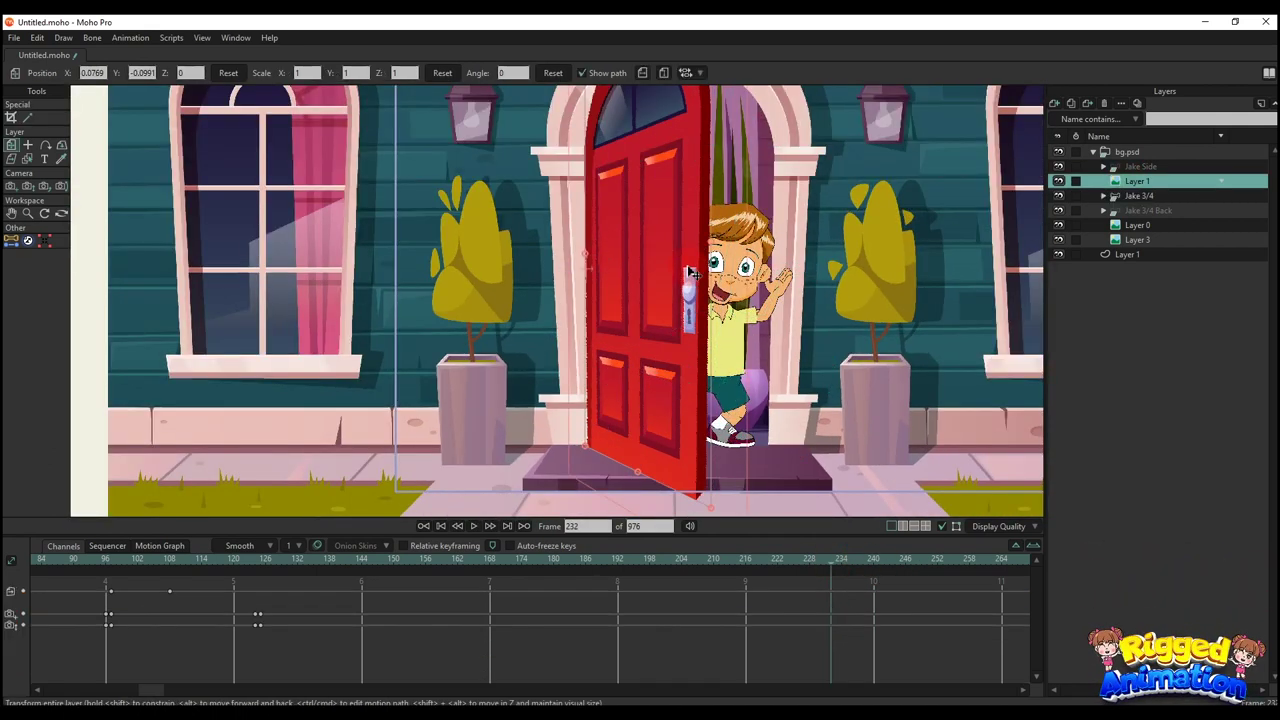
left_click(170, 602)
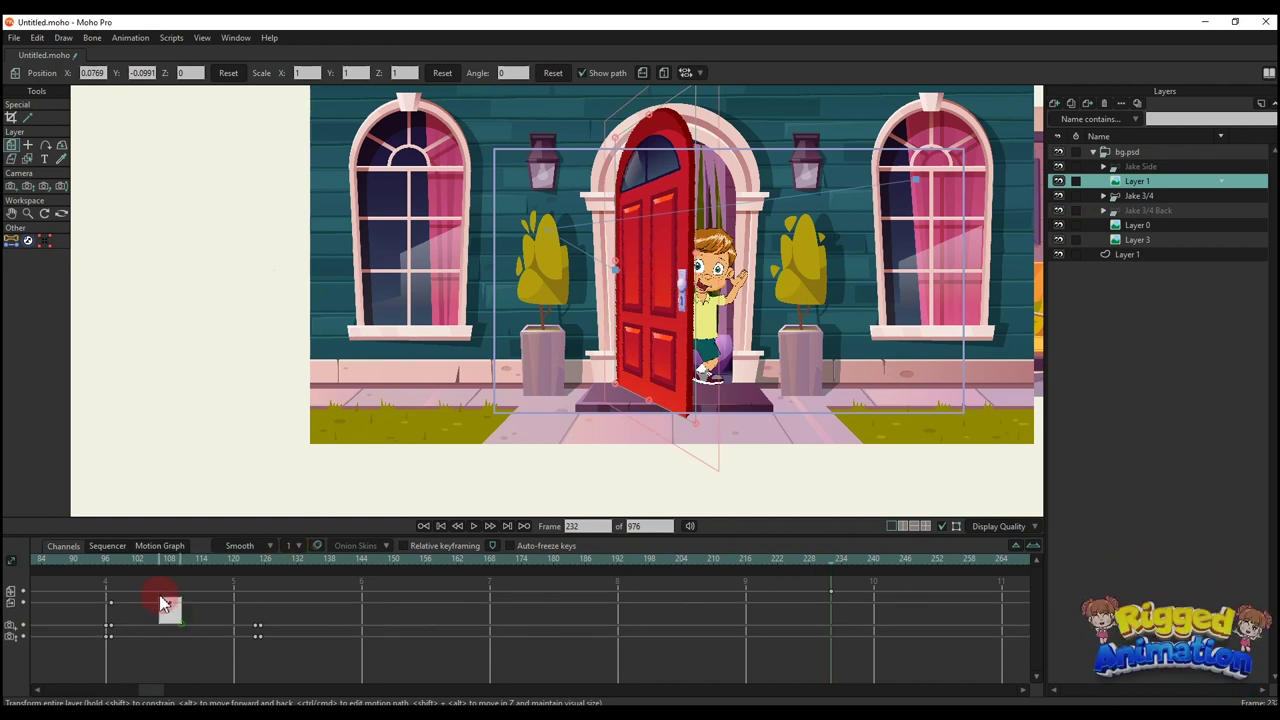
key("ctrl+c")
key("ctrl+v")
Step: Copy the door's closed-position key from frame 97, paste it at frame 240, and scrub through the closing
left_click(109, 598)
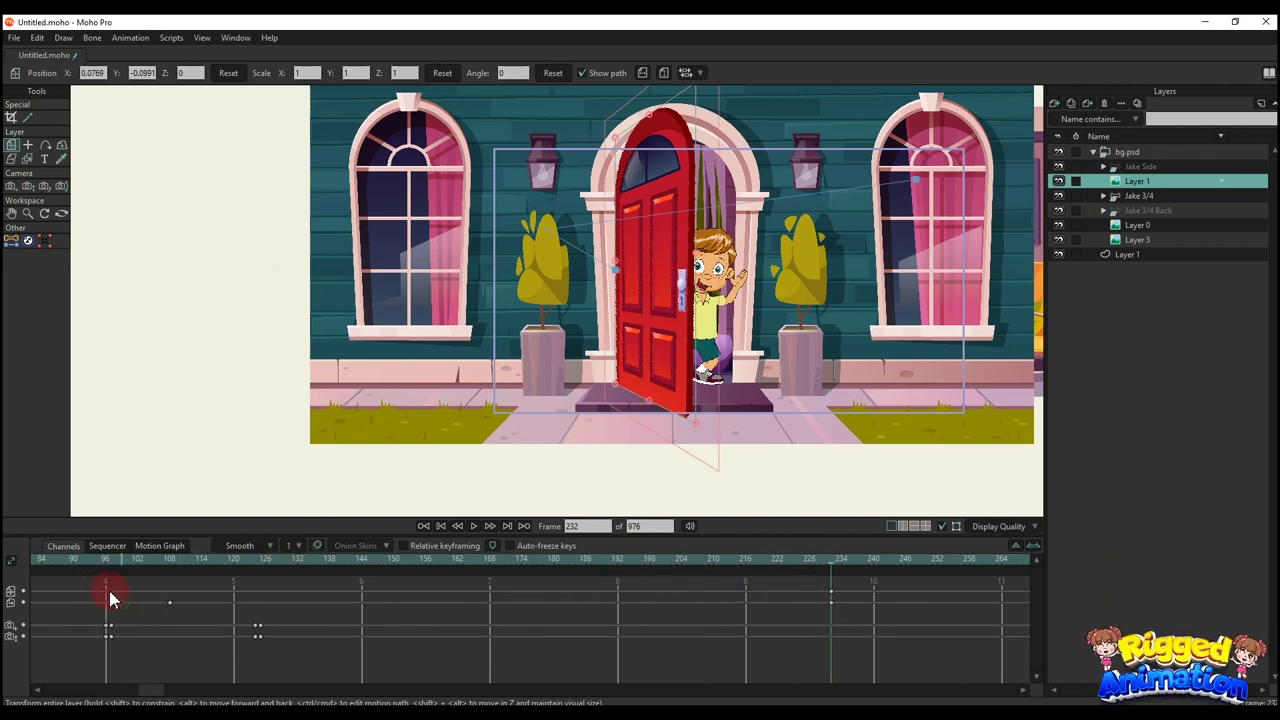
key("ctrl+c")
left_click(804, 589)
left_click(871, 562)
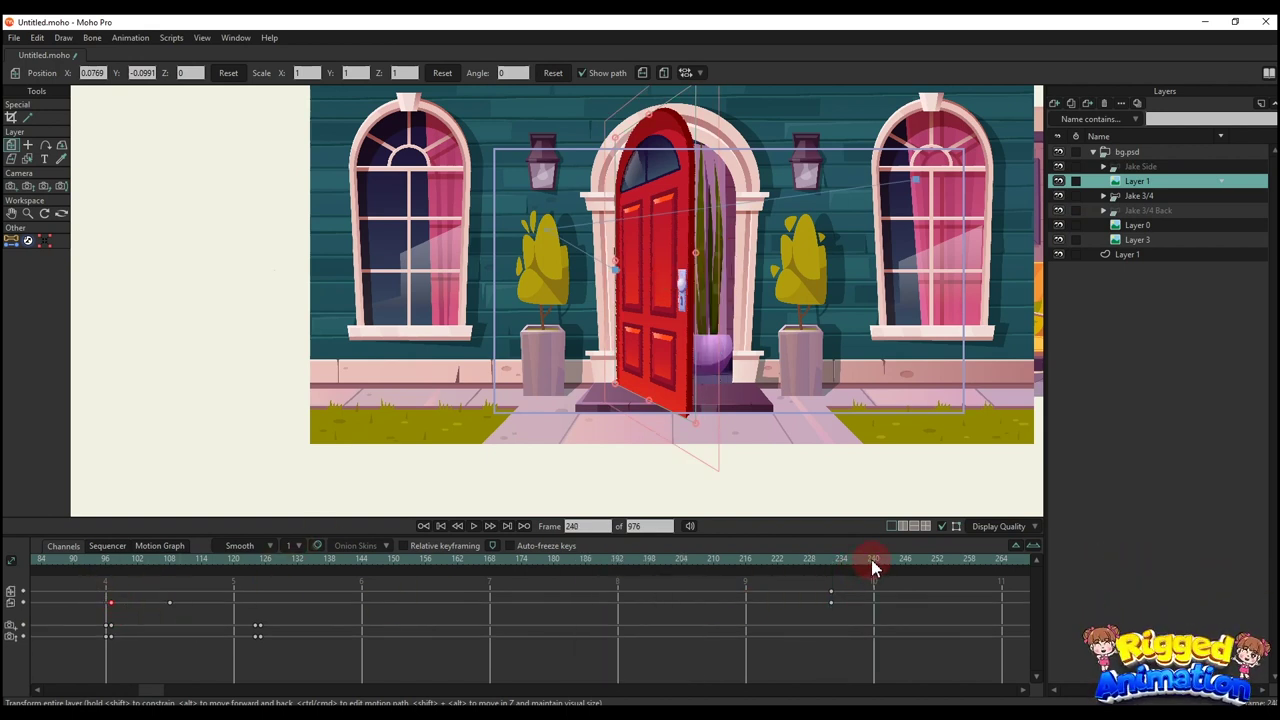
key("ctrl+v")
left_click_drag(836, 565, 855, 570)
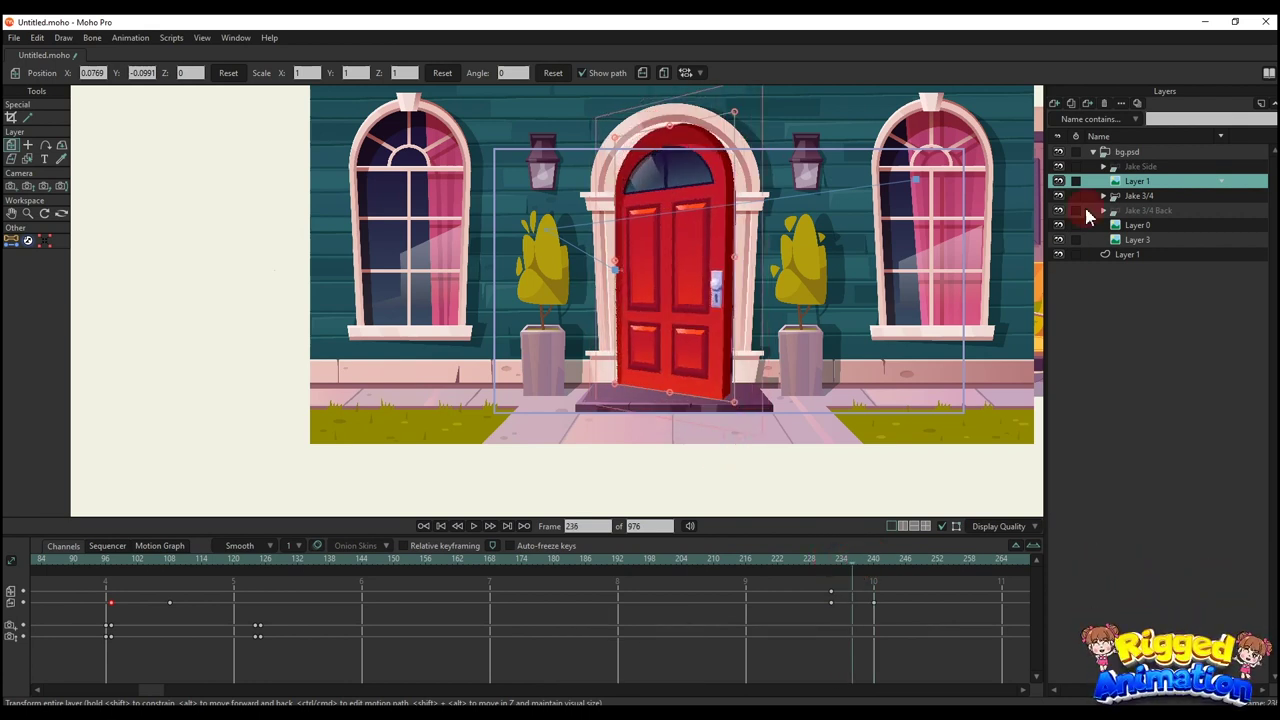
Step: Make the Jake 3/4 layer invisible from frame 237 onward
right_click(1138, 196)
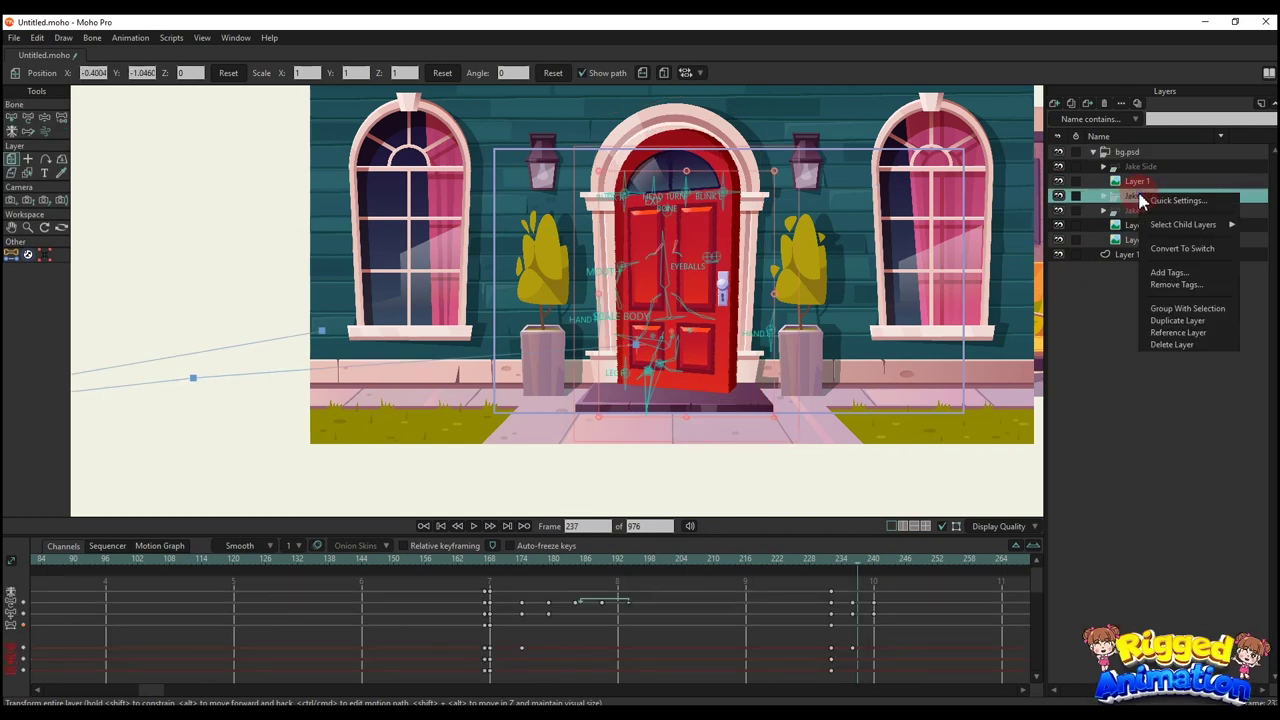
left_click(1142, 200)
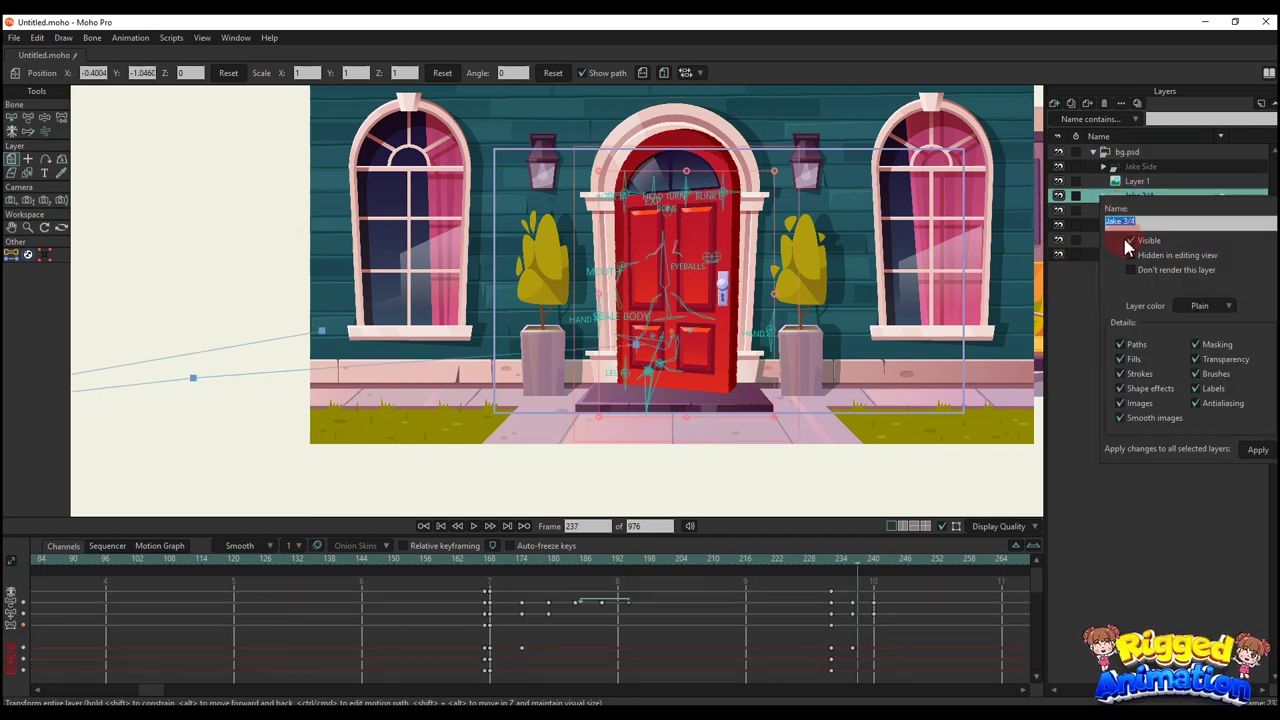
left_click(1180, 75)
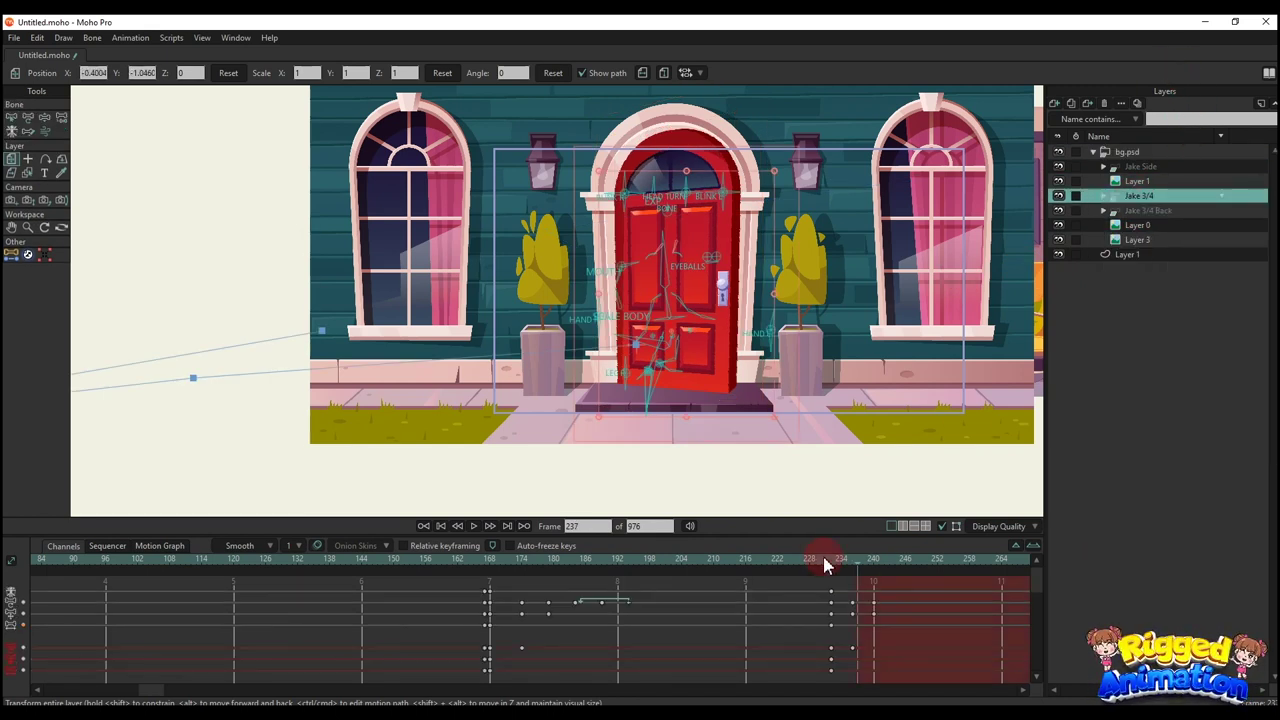
Step: Move the door's Layer 1 below Layer 0 from frame 238 and play back the wave and door closing
mouse_move(824, 559)
left_mouse_down()
mouse_move(875, 566)
mouse_move(831, 562)
left_mouse_up()
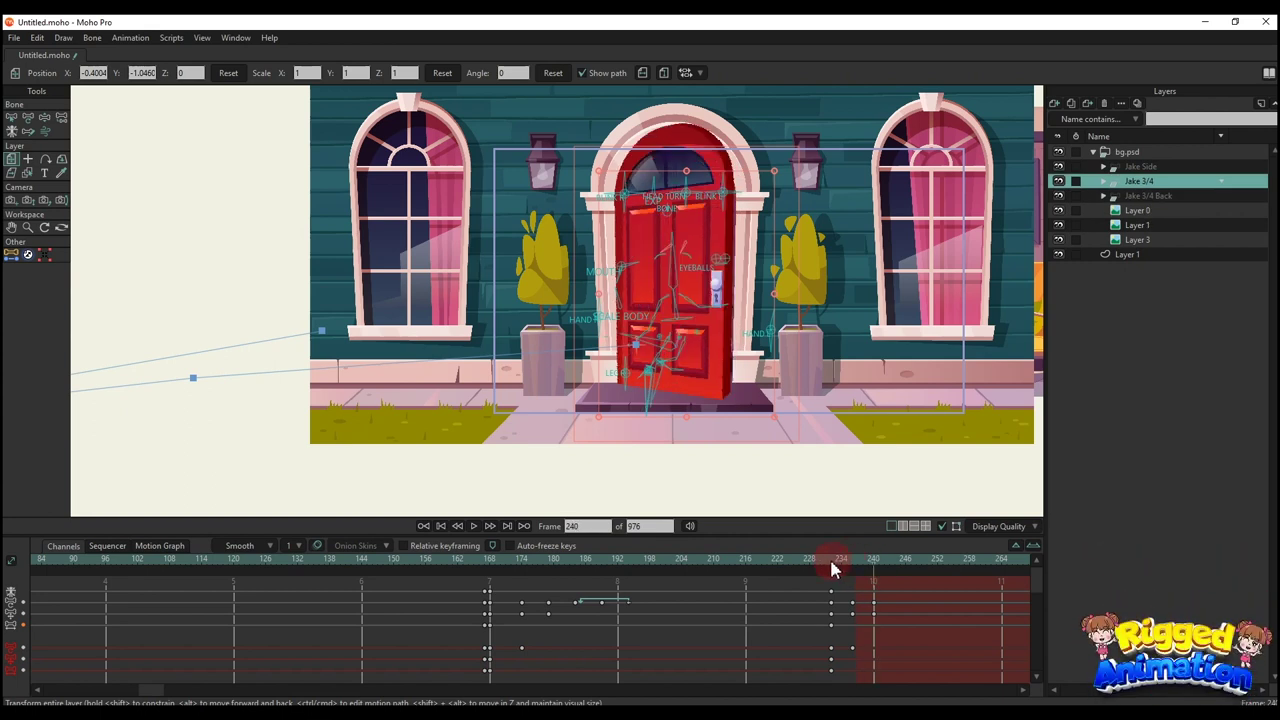
left_click(832, 566)
left_click(1127, 152)
left_click_drag(850, 454, 840, 486)
scroll(782, 444, "up", 2)
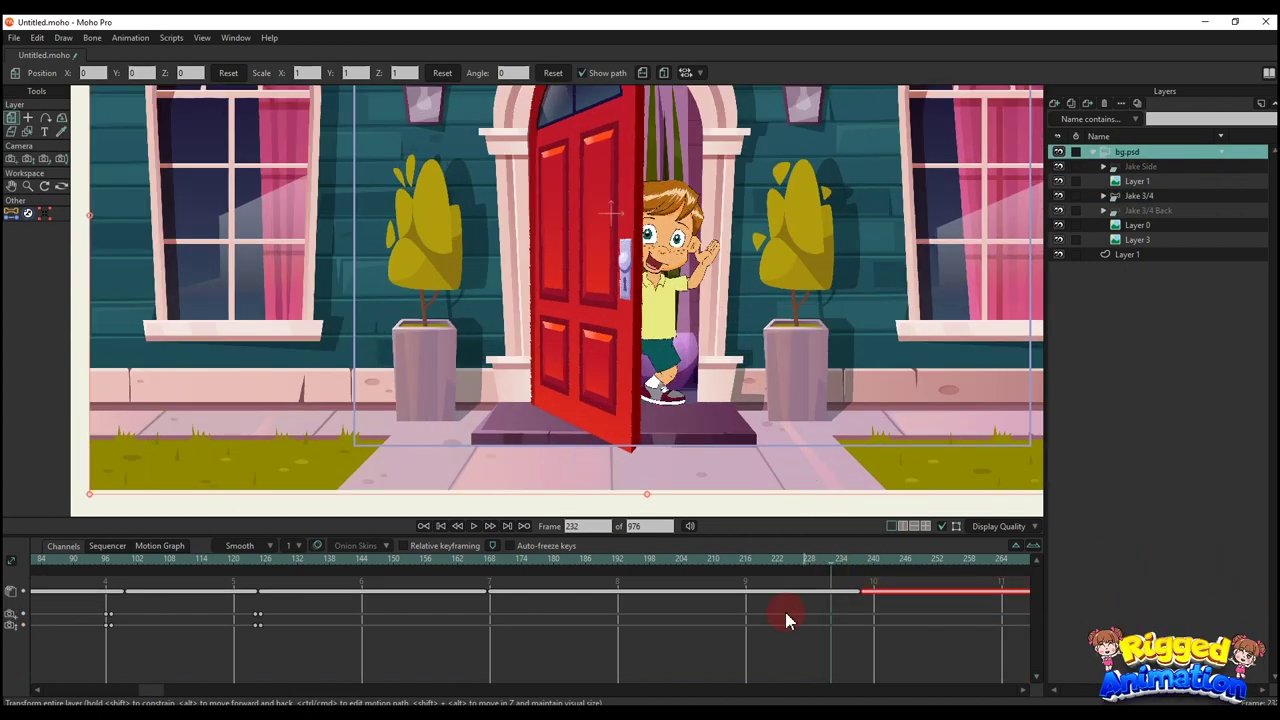
key("space")
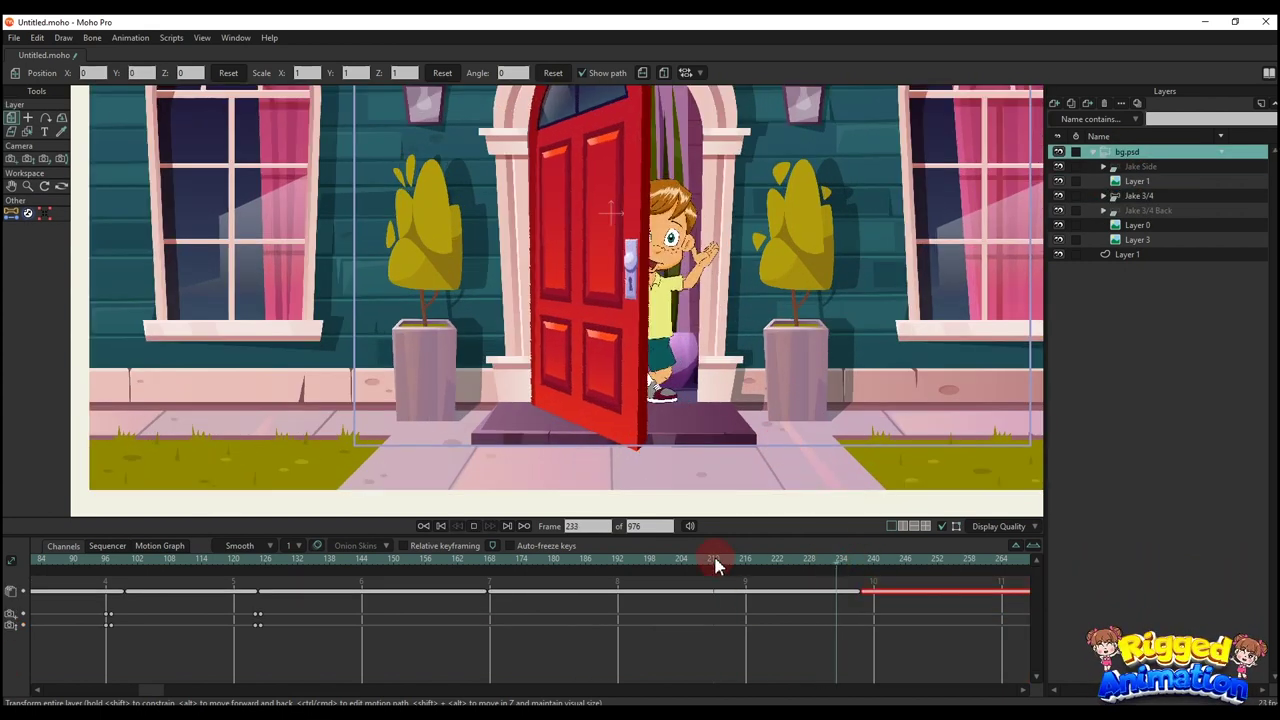
key("space")
left_click_drag(710, 561, 432, 561)
key("space")
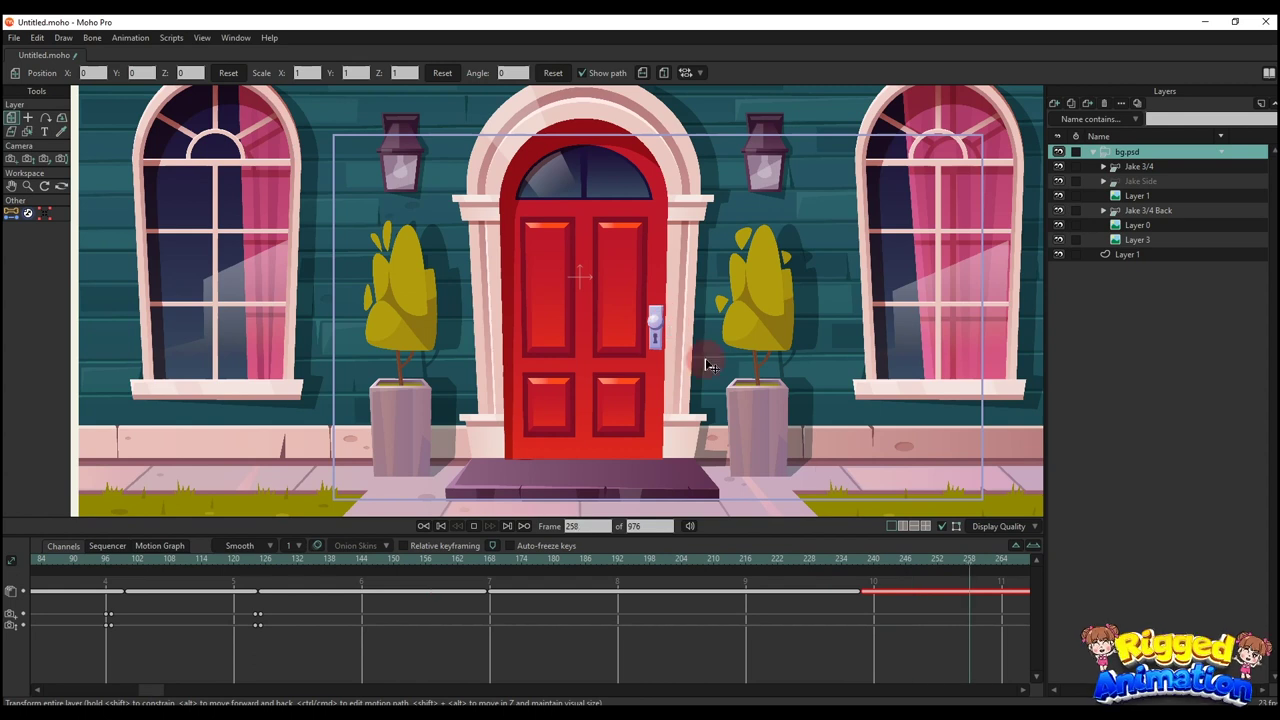
key("space")
Step: Set the animation's end frame to 312 and turn on relative keyframing
left_click(921, 560)
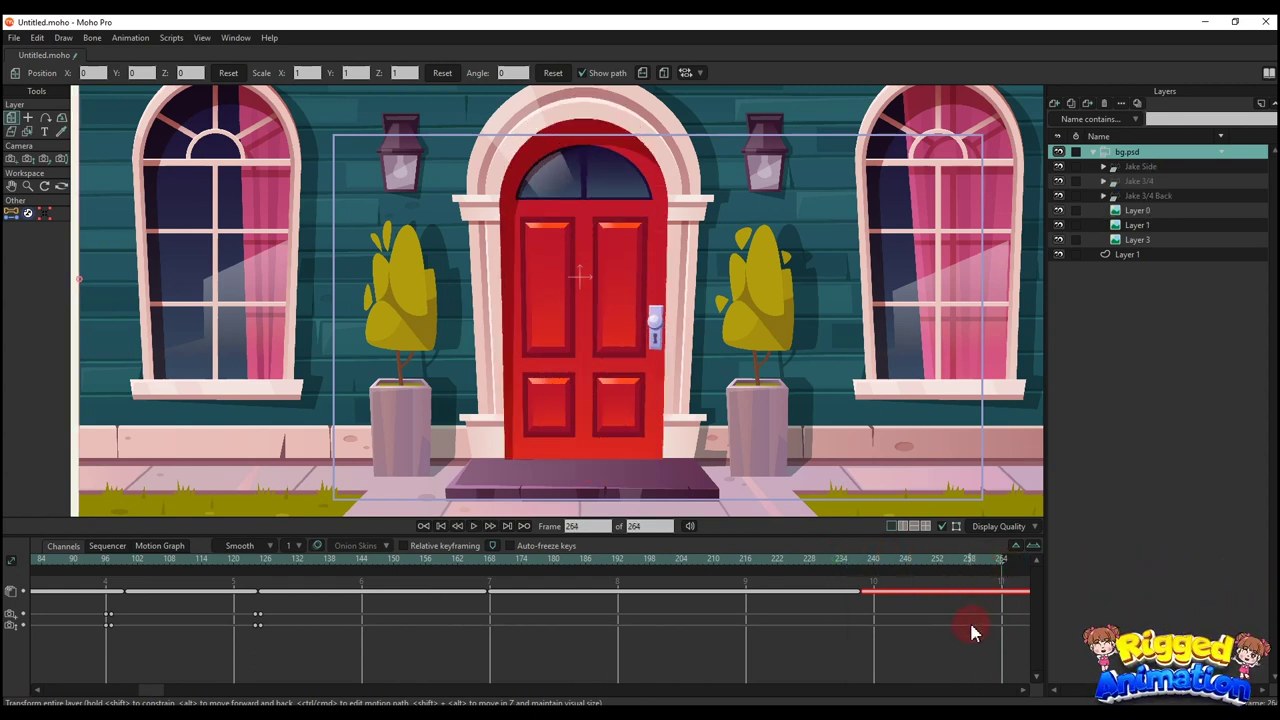
left_click_drag(970, 622, 553, 610)
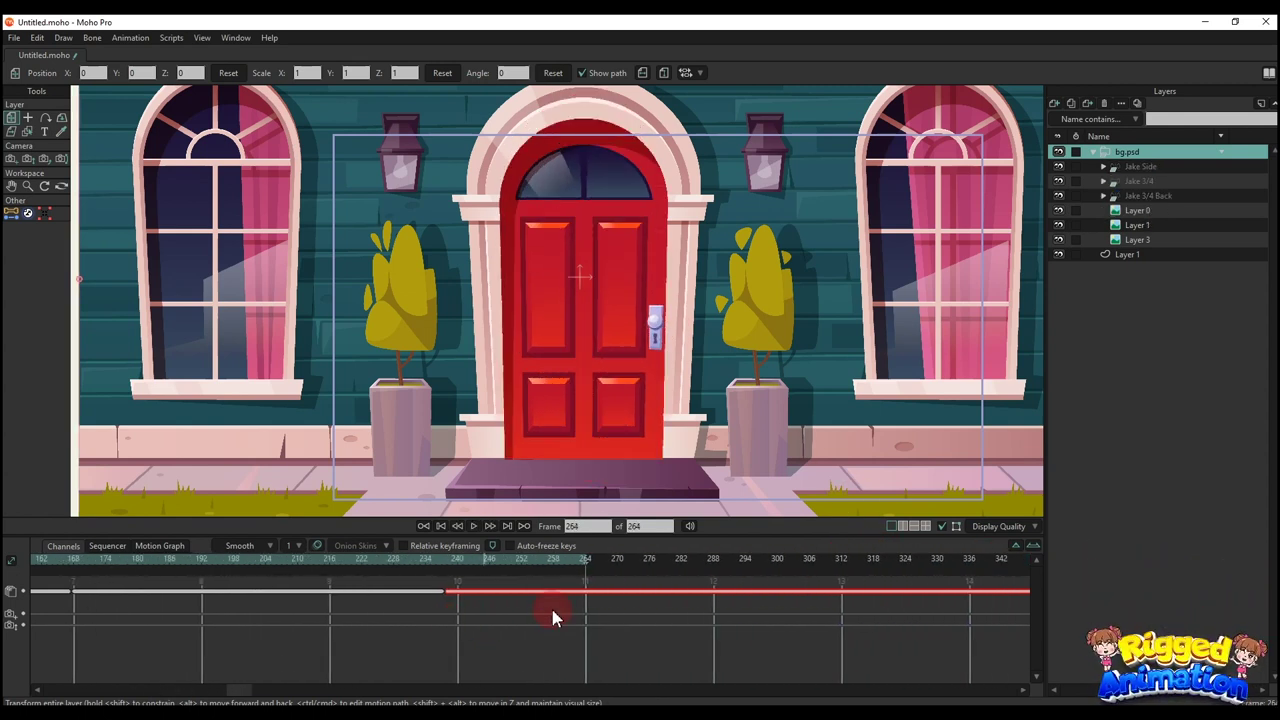
left_click(445, 550)
left_click_drag(412, 558, 451, 569)
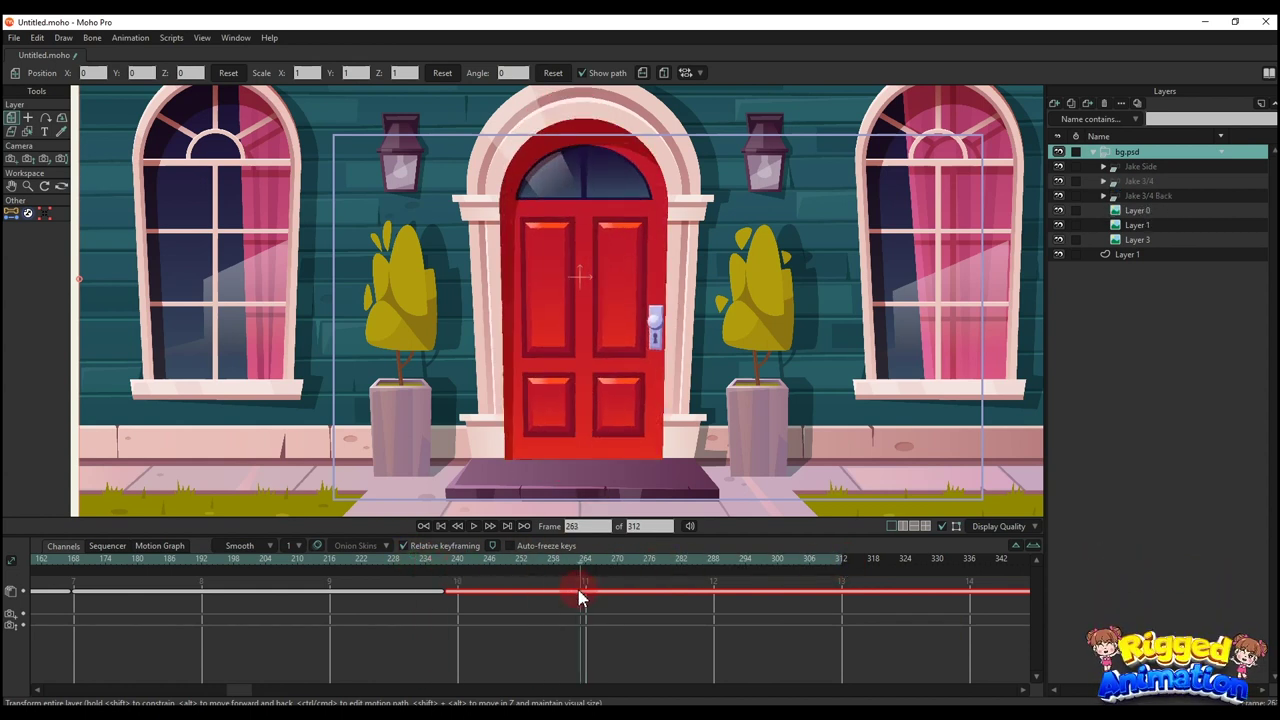
Step: Key the camera at frame 263, and at frame 264 zoom out and track it to X 0.2210, Y -0.0087
key("4")
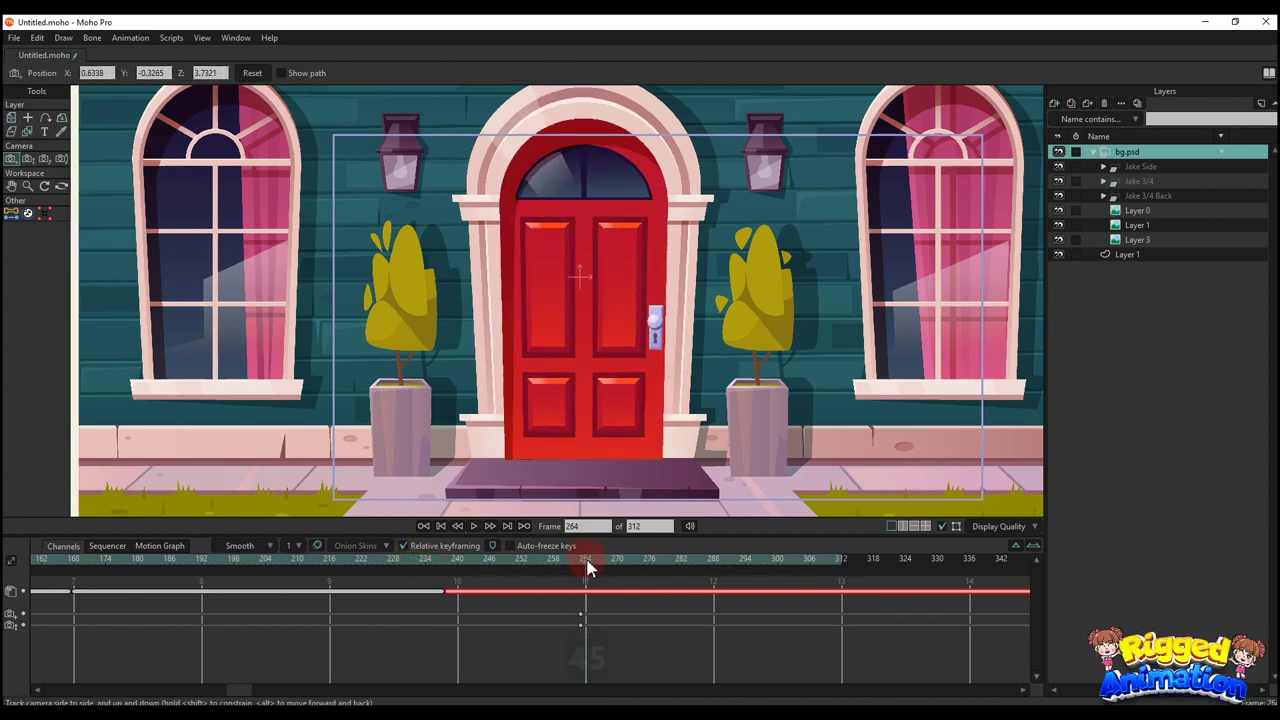
key("4")
key("5")
key("5")
left_click_drag(678, 402, 683, 290)
key("4")
key("5")
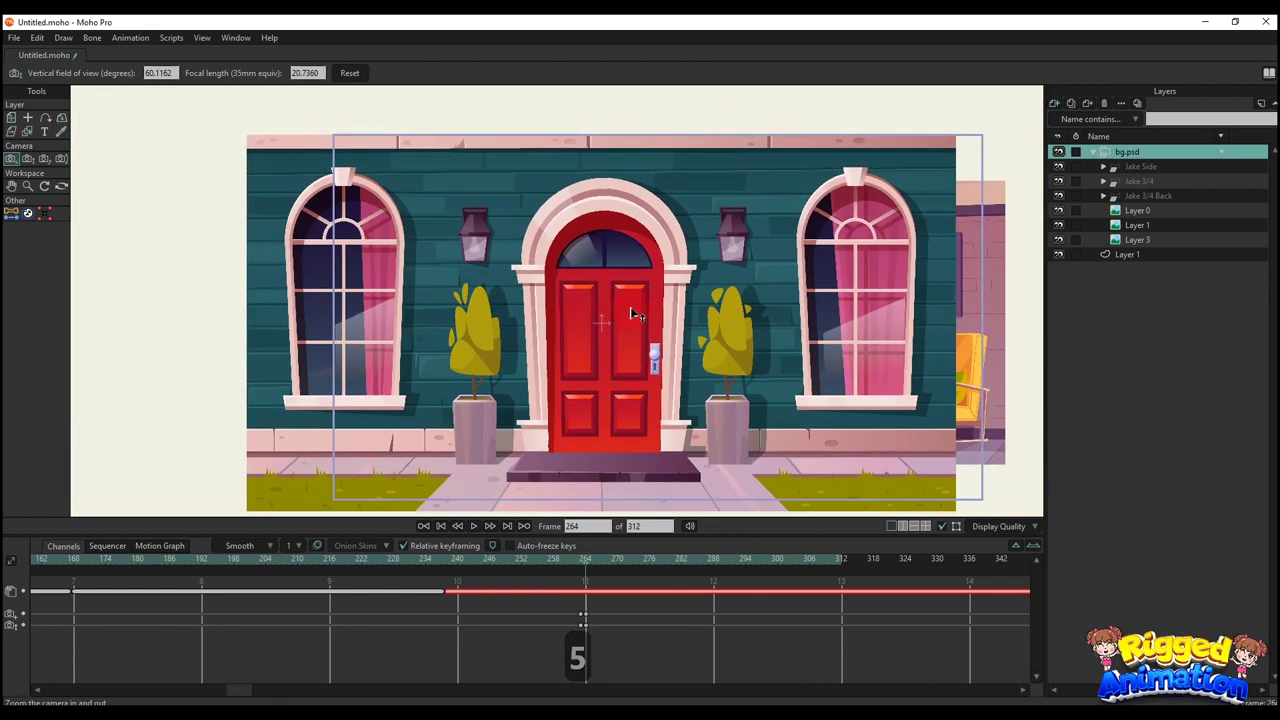
key("4")
key("5")
key("4")
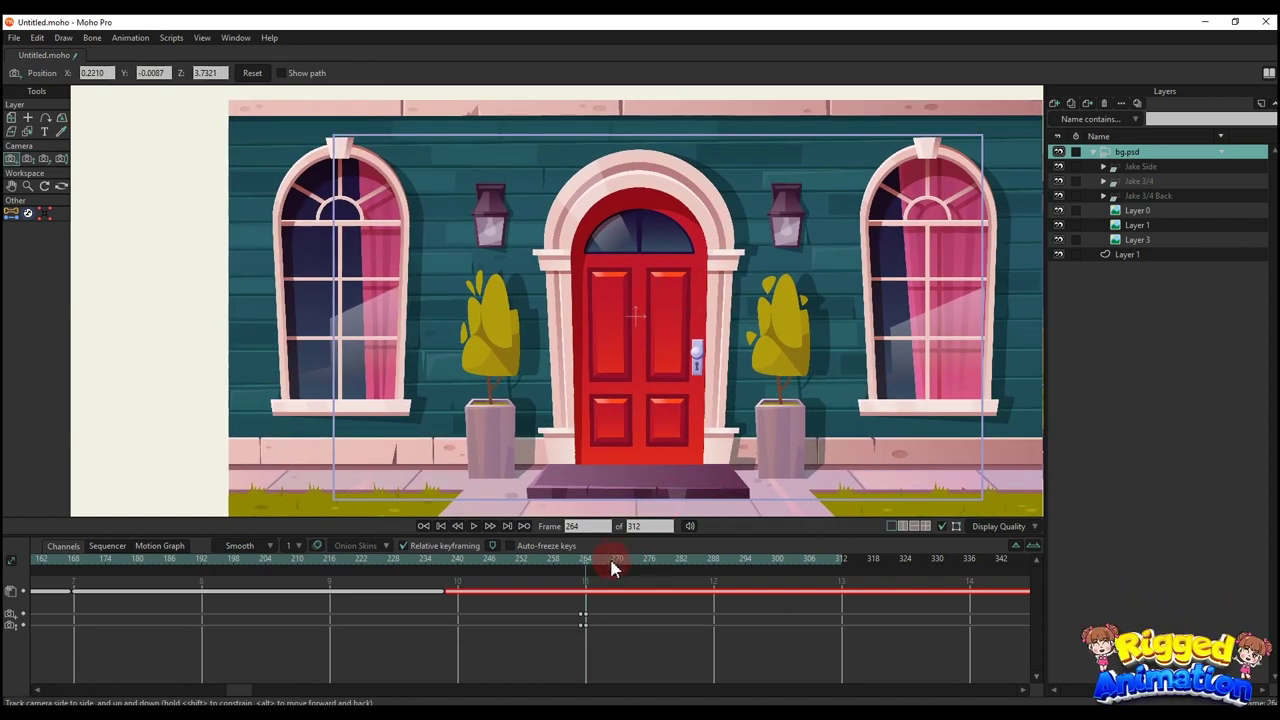
Step: Zoom the camera out to a 57.2757 degree field of view at frame 312 and make the camera keys from frame 263 linear
key("5")
left_click_drag(808, 337, 750, 318)
left_click_drag(860, 638, 588, 617)
right_click(583, 625)
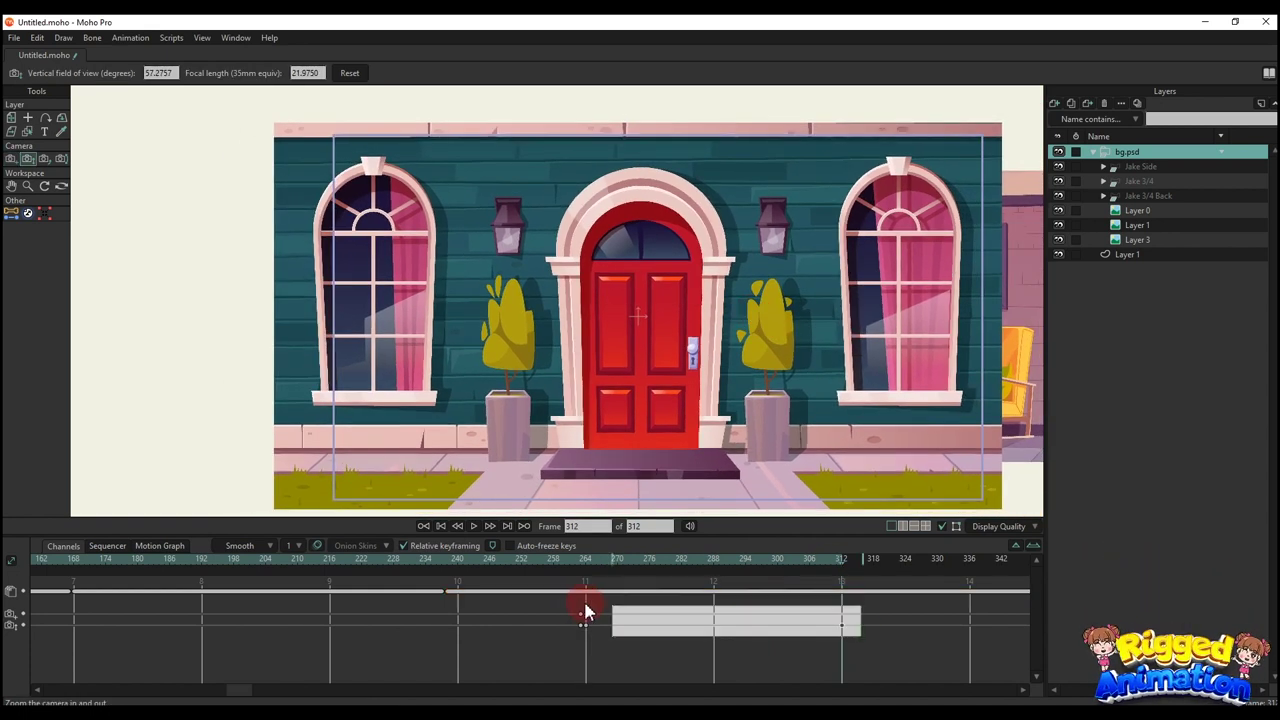
left_click(583, 621)
right_click(581, 623)
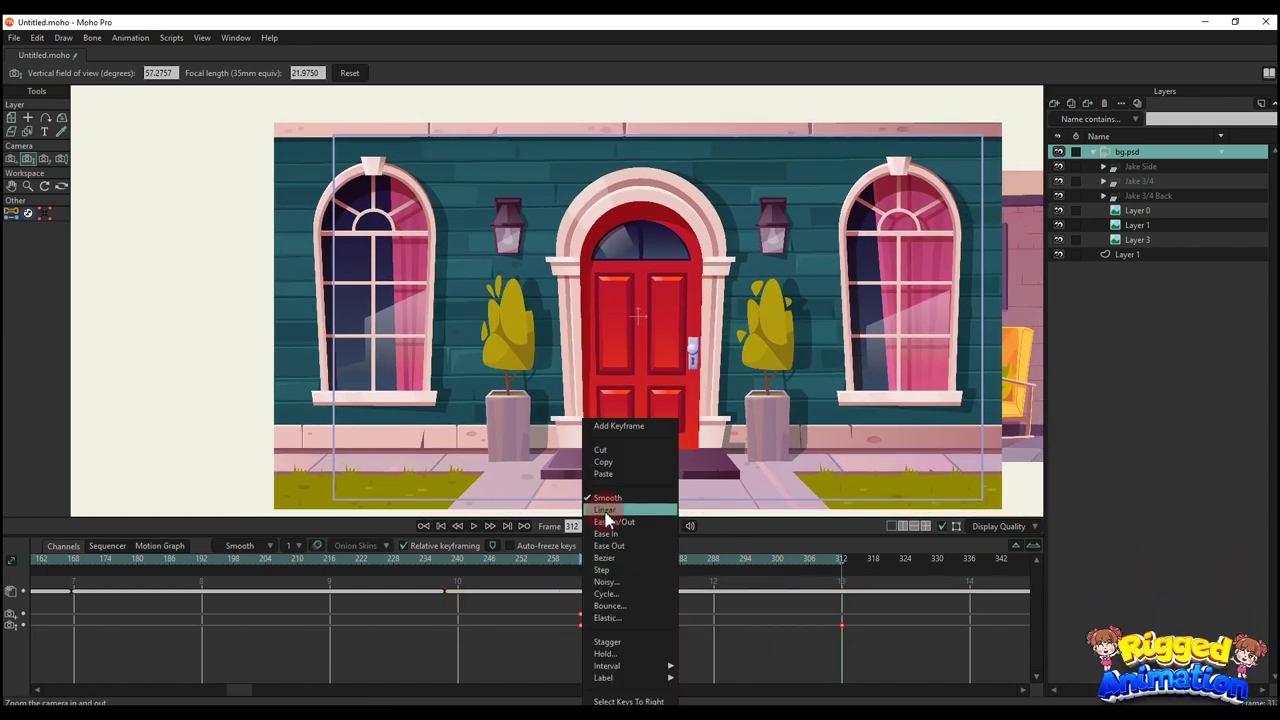
left_click(605, 511)
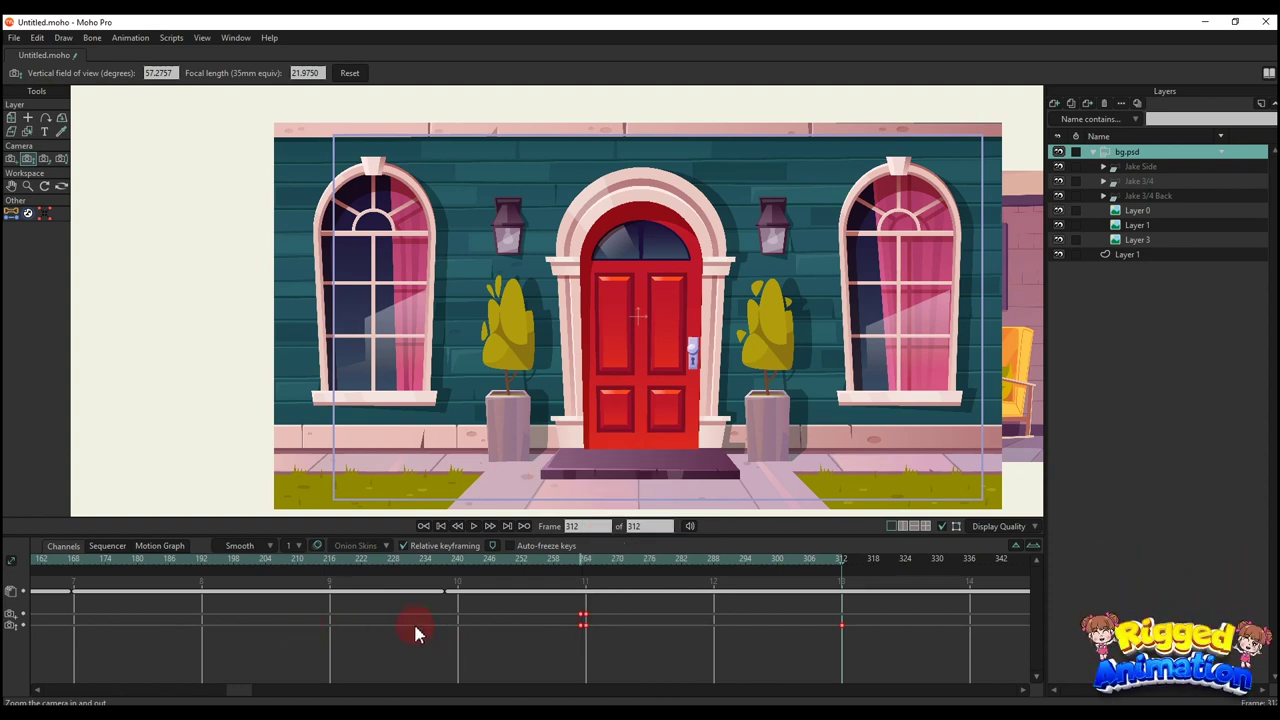
left_click(586, 624)
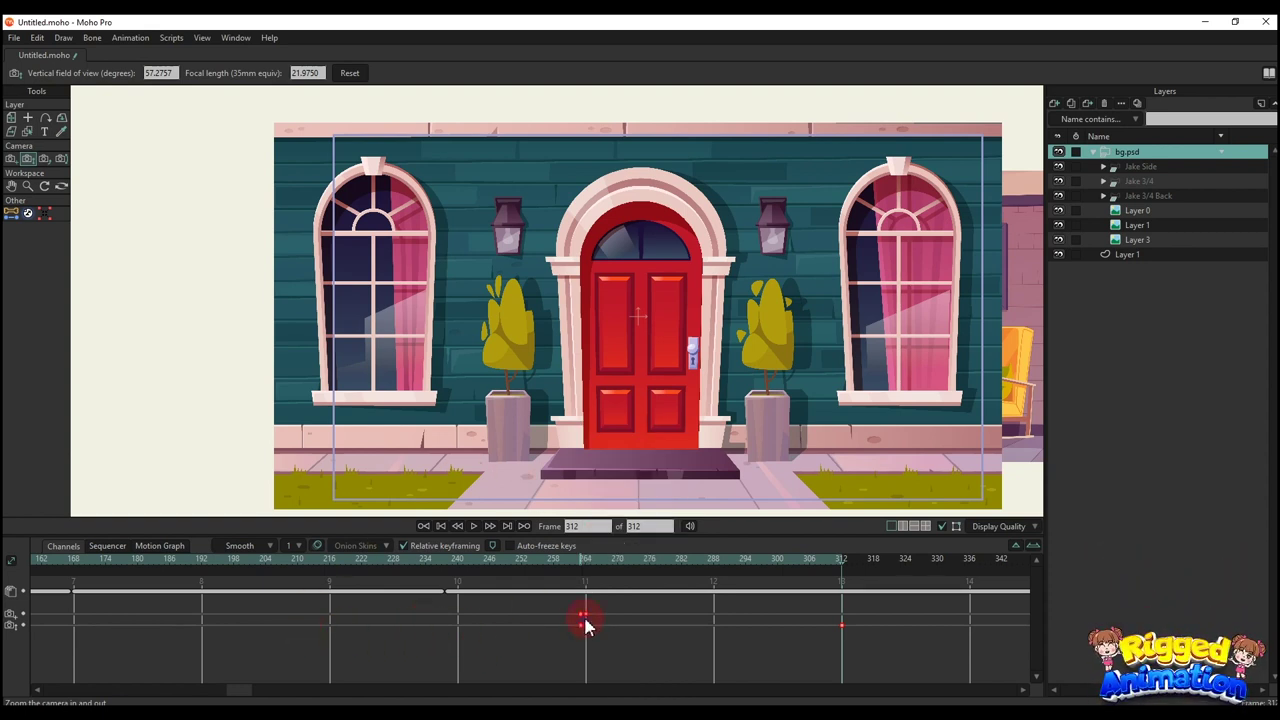
right_click(581, 622)
left_click(547, 615)
Step: Add the orange burst images from the fx folder as an image sequence above the door layer at frame 238
left_click_drag(410, 622, 586, 563)
left_click(1078, 107)
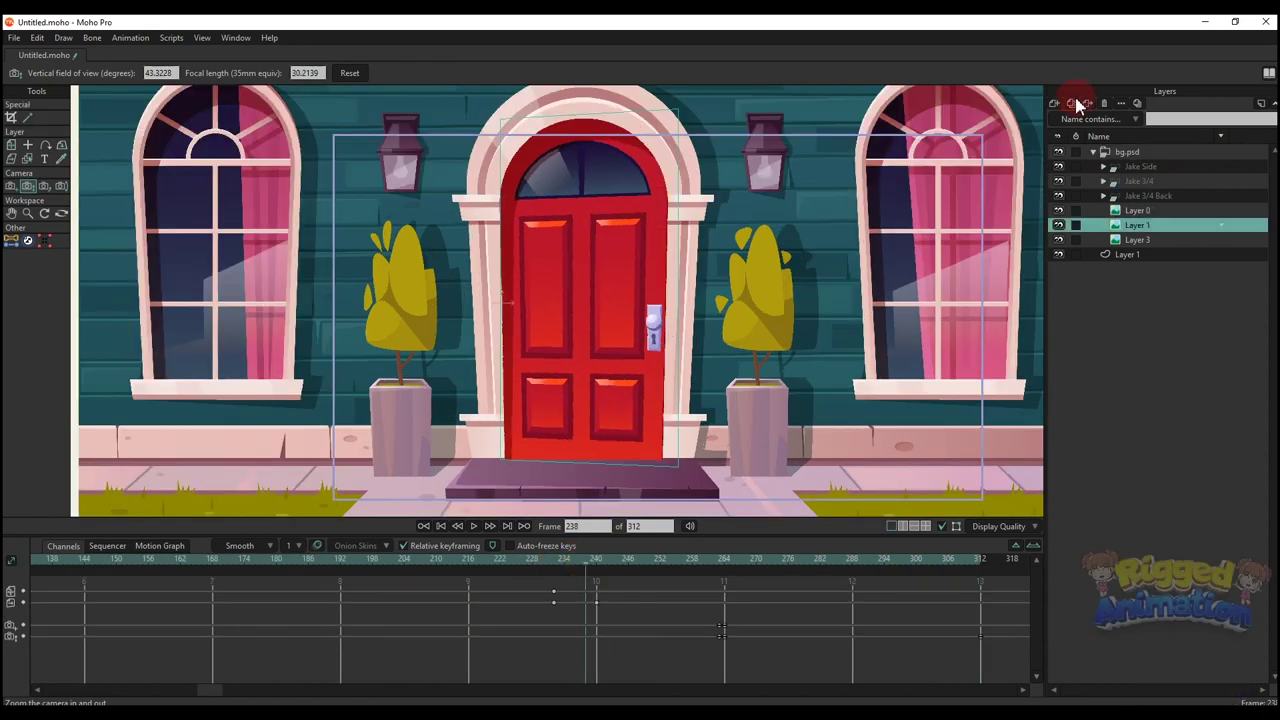
left_click(1054, 104)
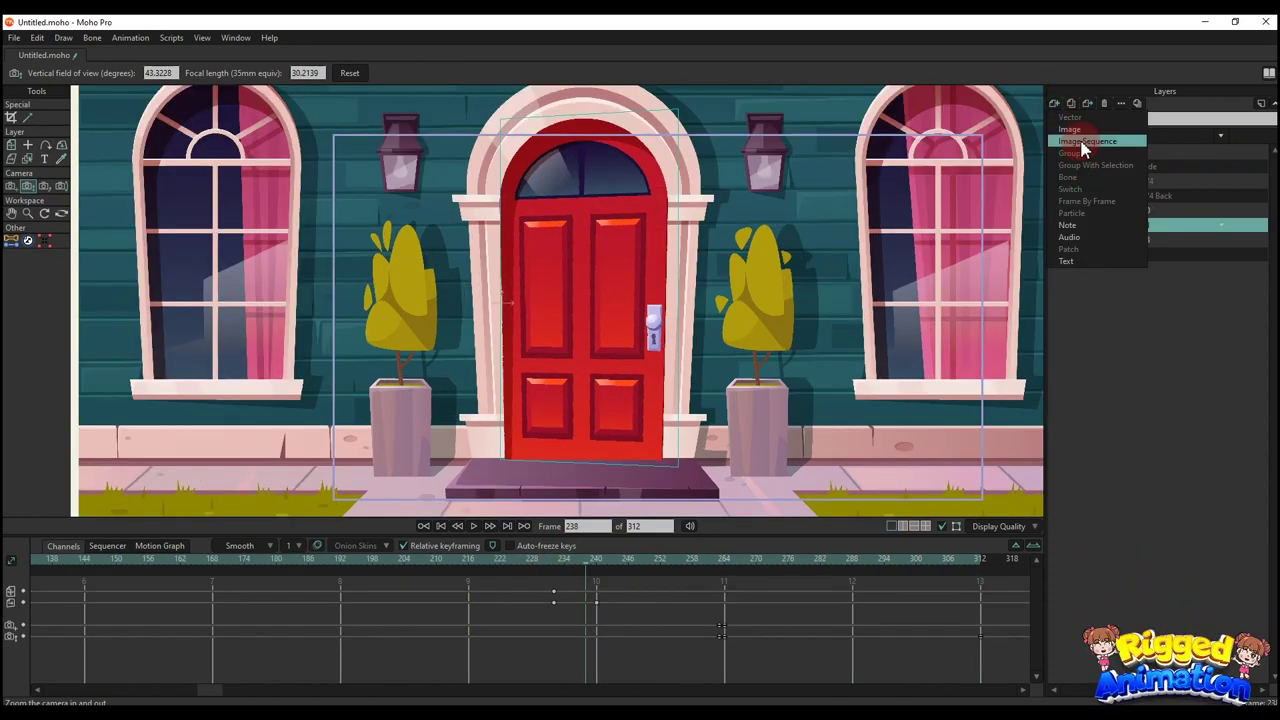
left_click(1087, 141)
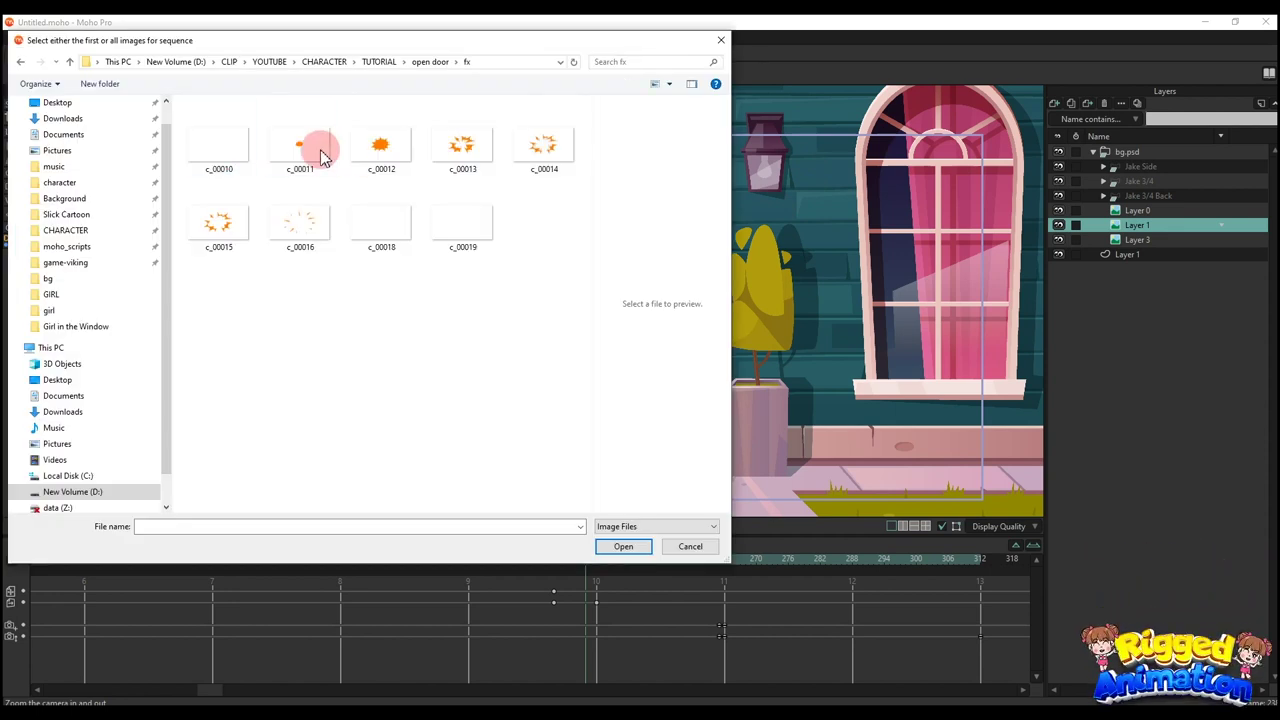
left_click(638, 549)
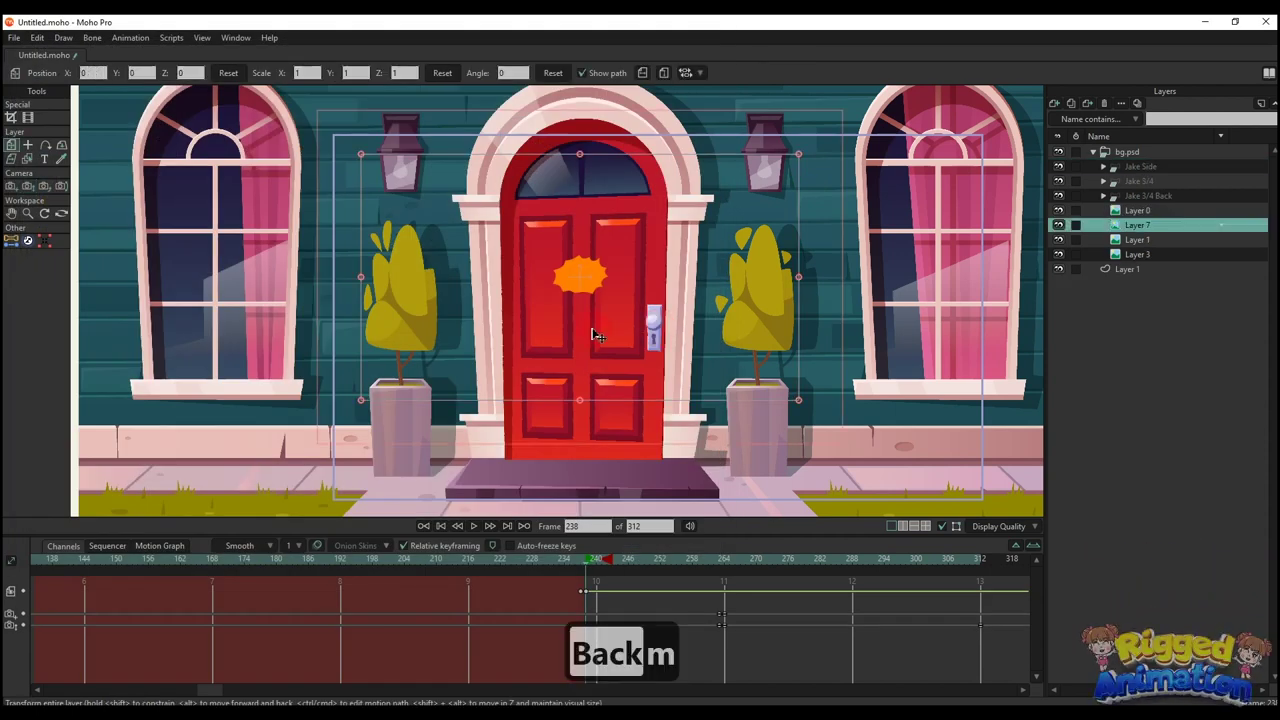
Step: Place the burst effect at the door's handle edge above Layer 0, narrow its width, and scrub through it
left_click_drag(586, 298, 670, 345)
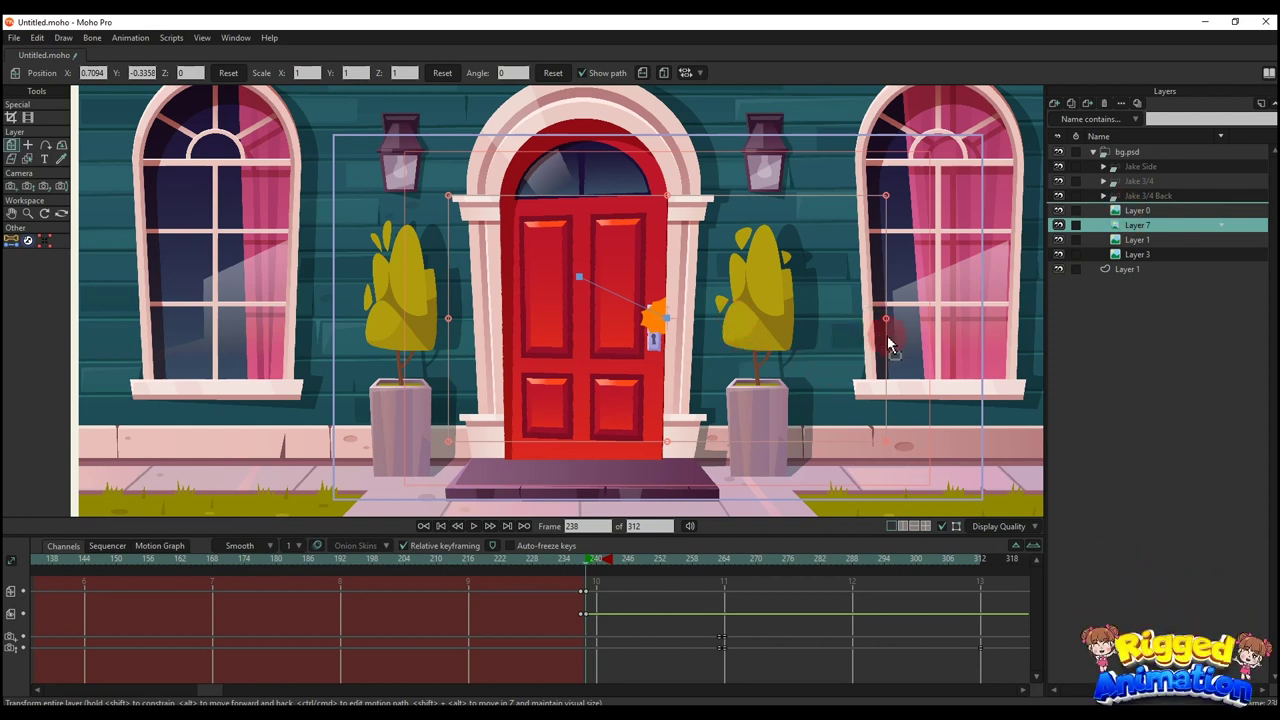
left_click_drag(885, 320, 878, 320)
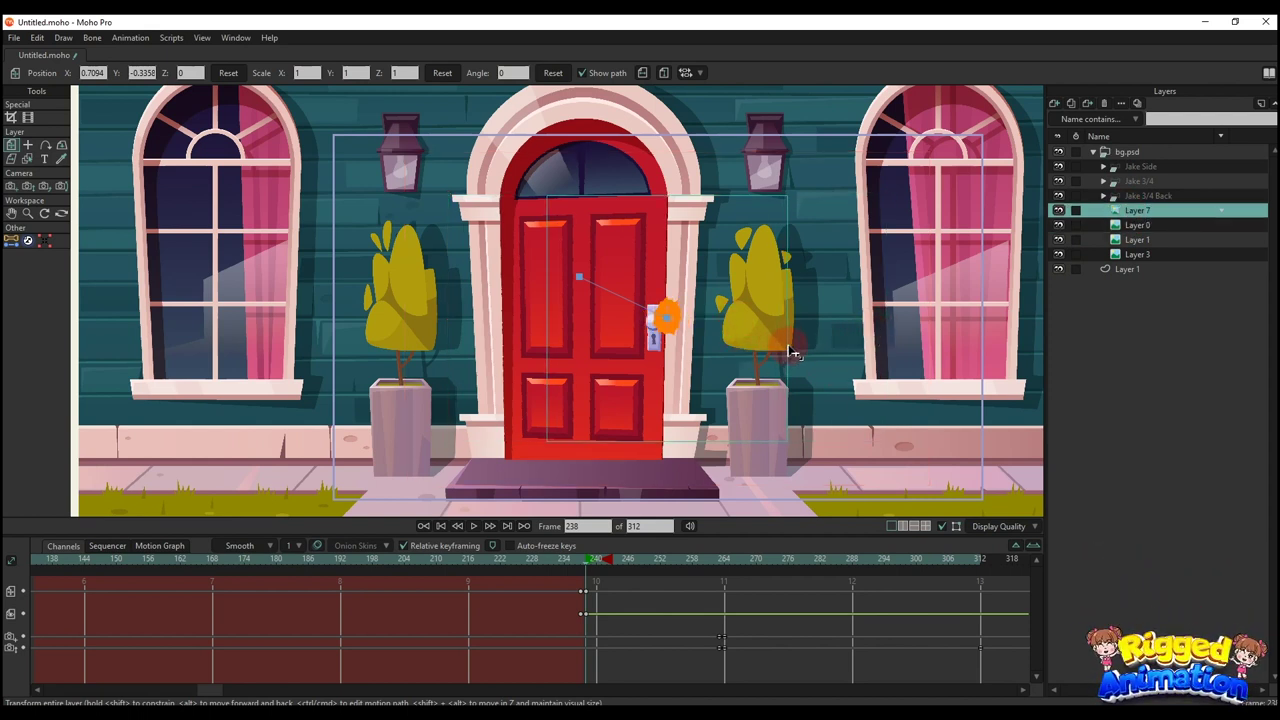
left_click_drag(793, 353, 718, 372)
left_click_drag(581, 585, 606, 571)
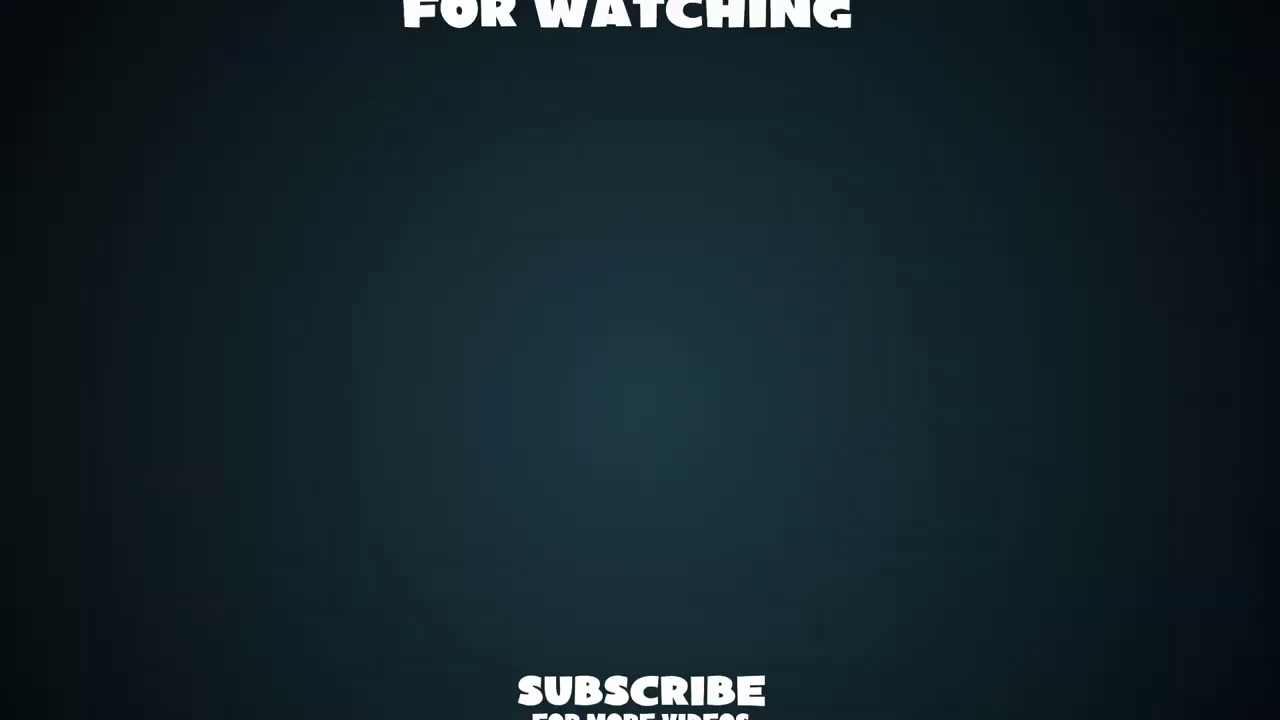